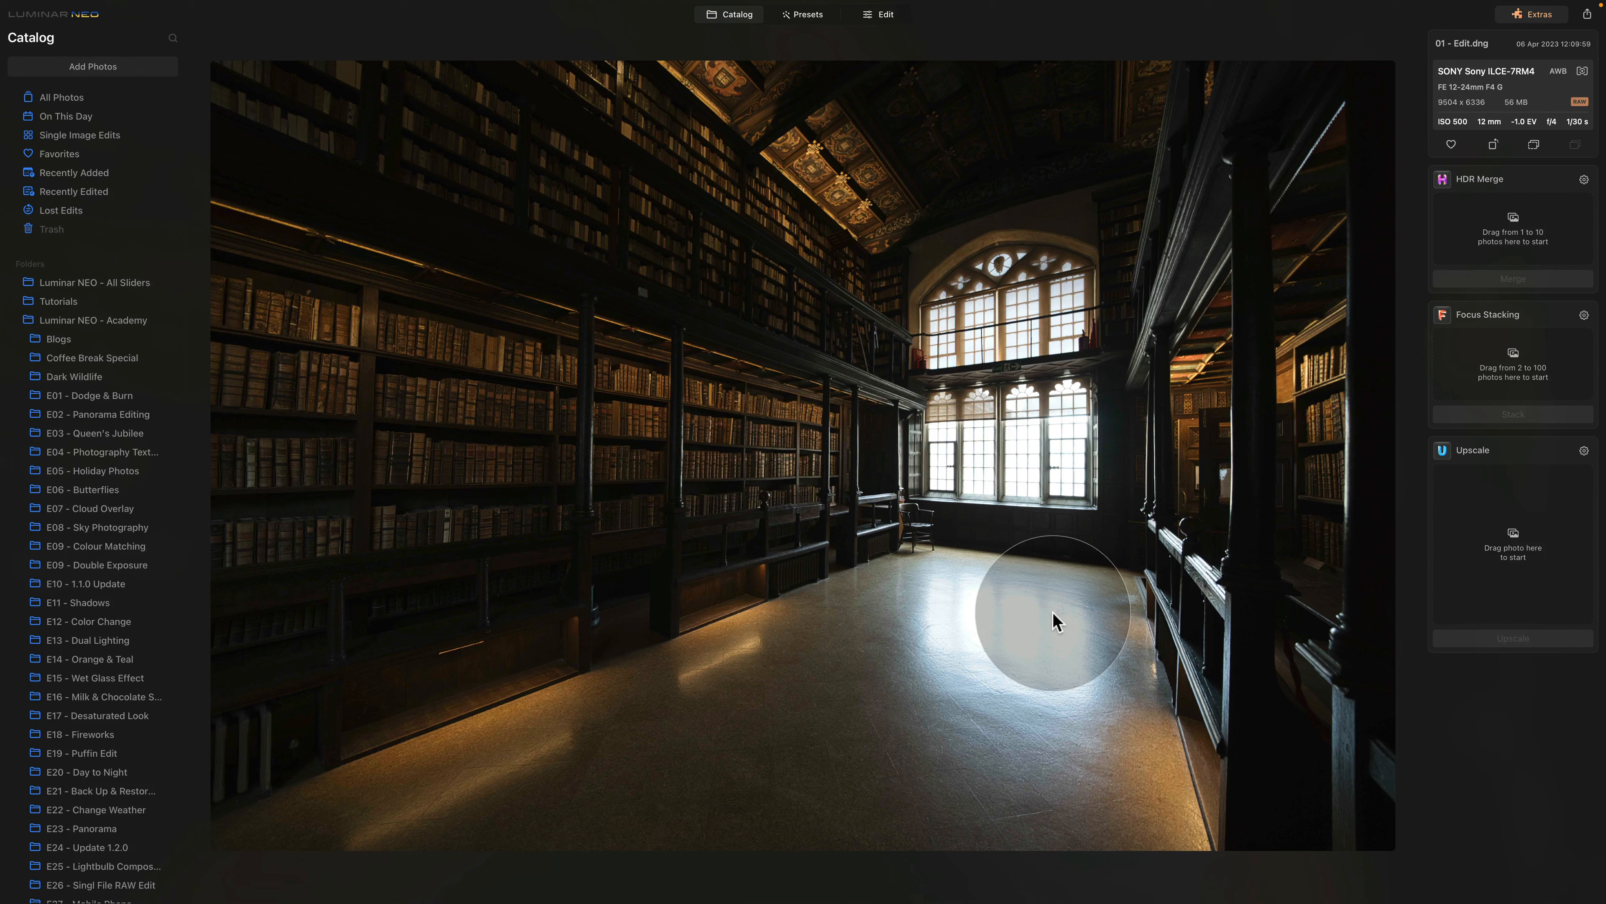
# - Open the darker, unedited library photo from the catalog and bring it into editing mode
pyautogui.click(738, 15)
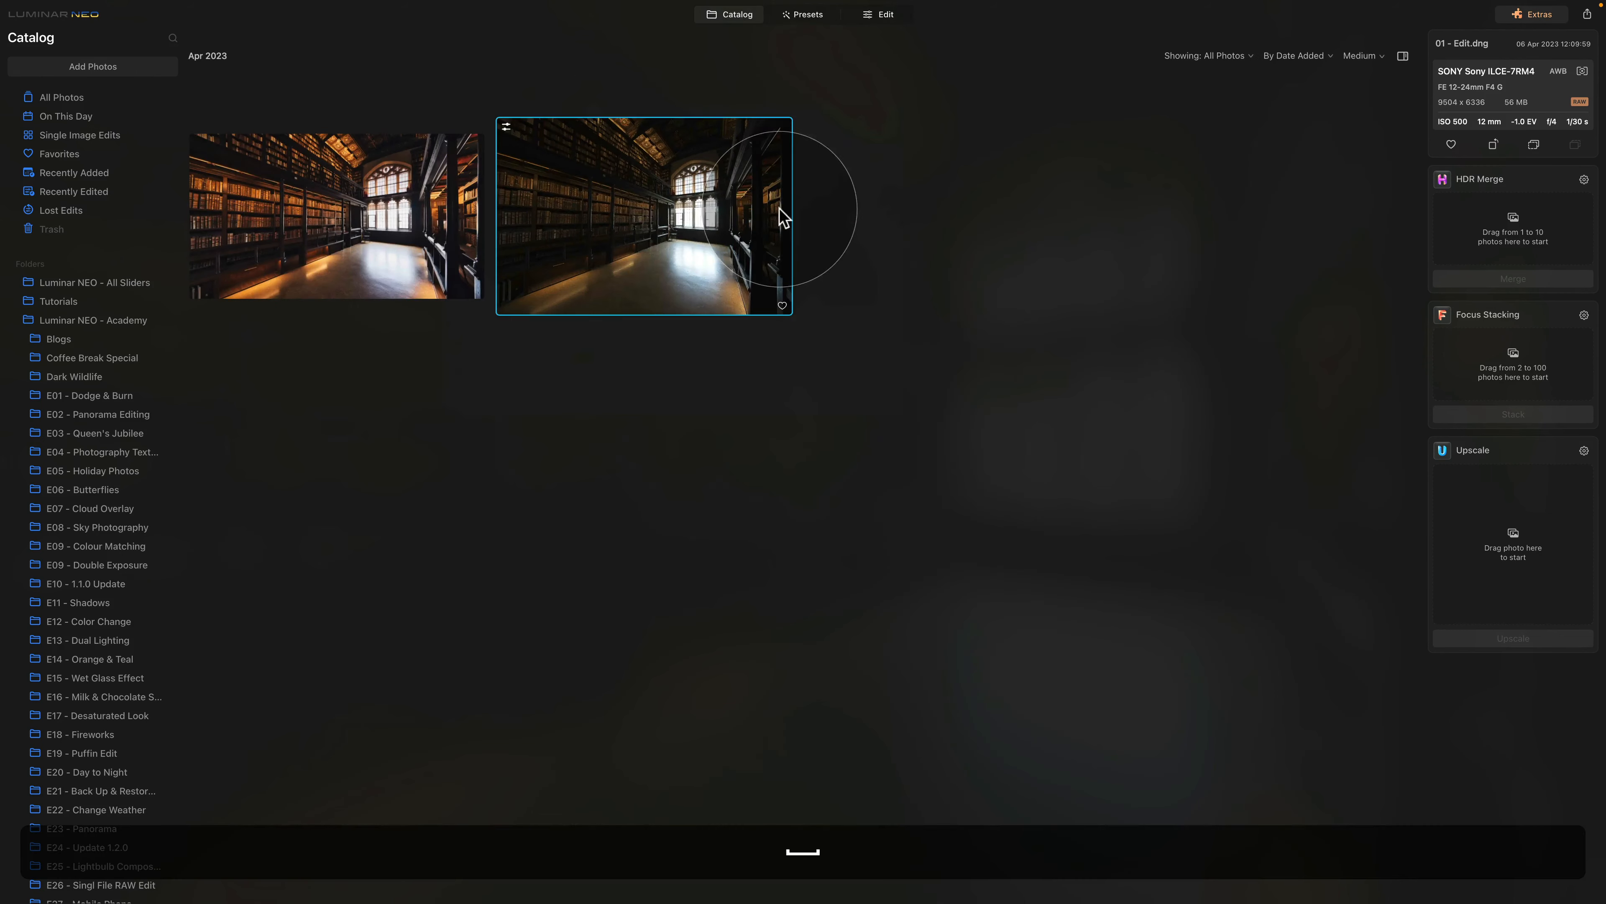
pyautogui.doubleClick(566, 252)
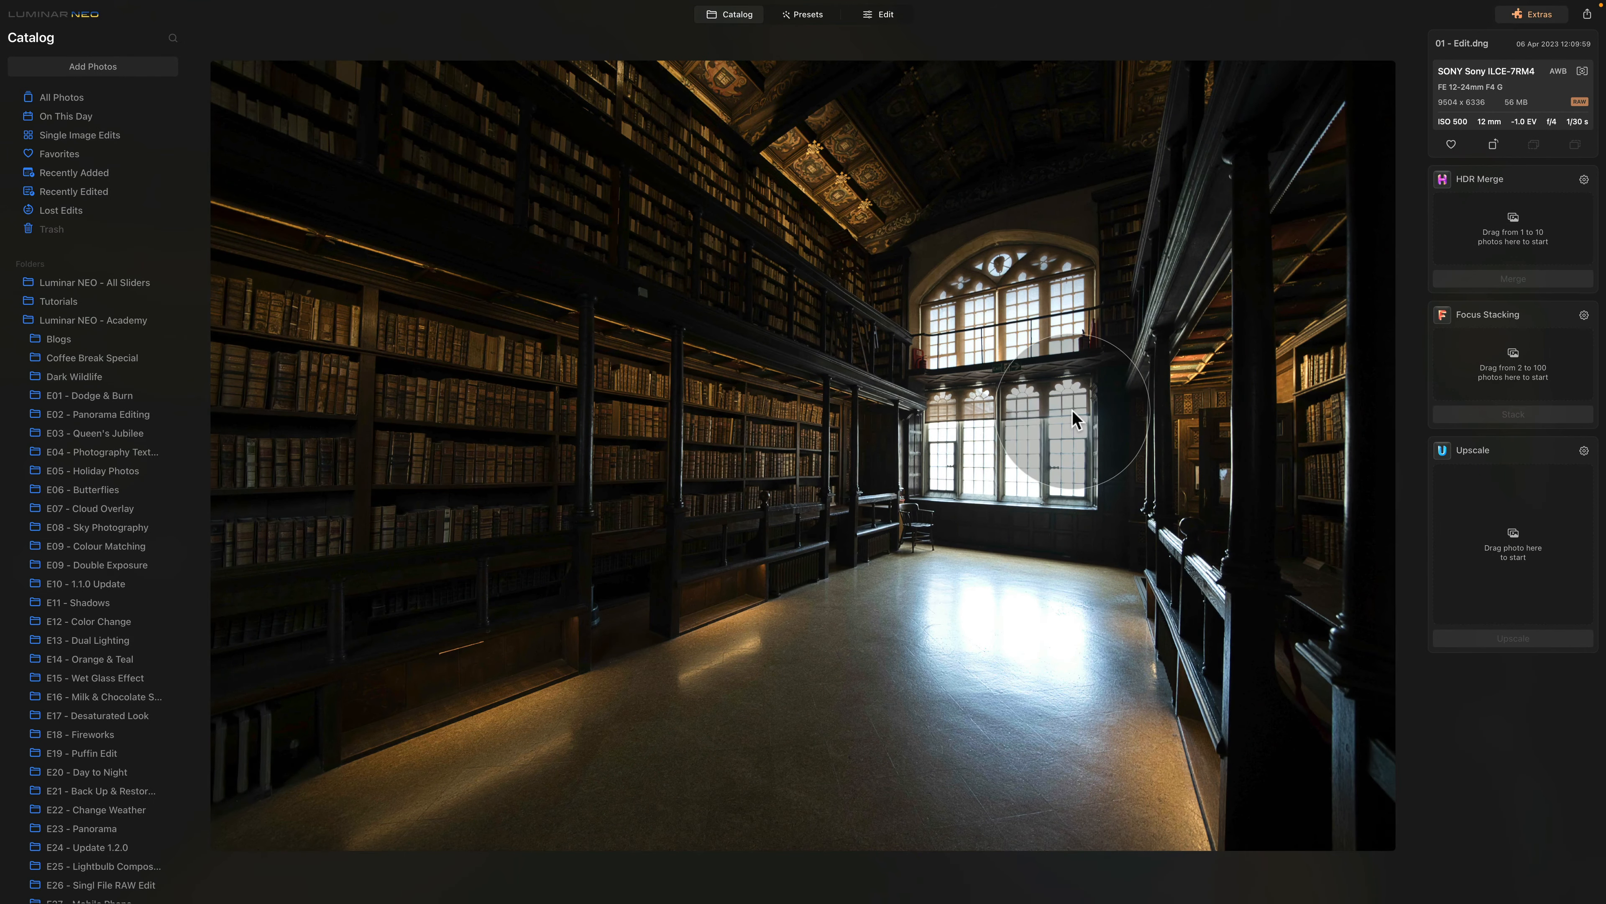
pyautogui.click(881, 15)
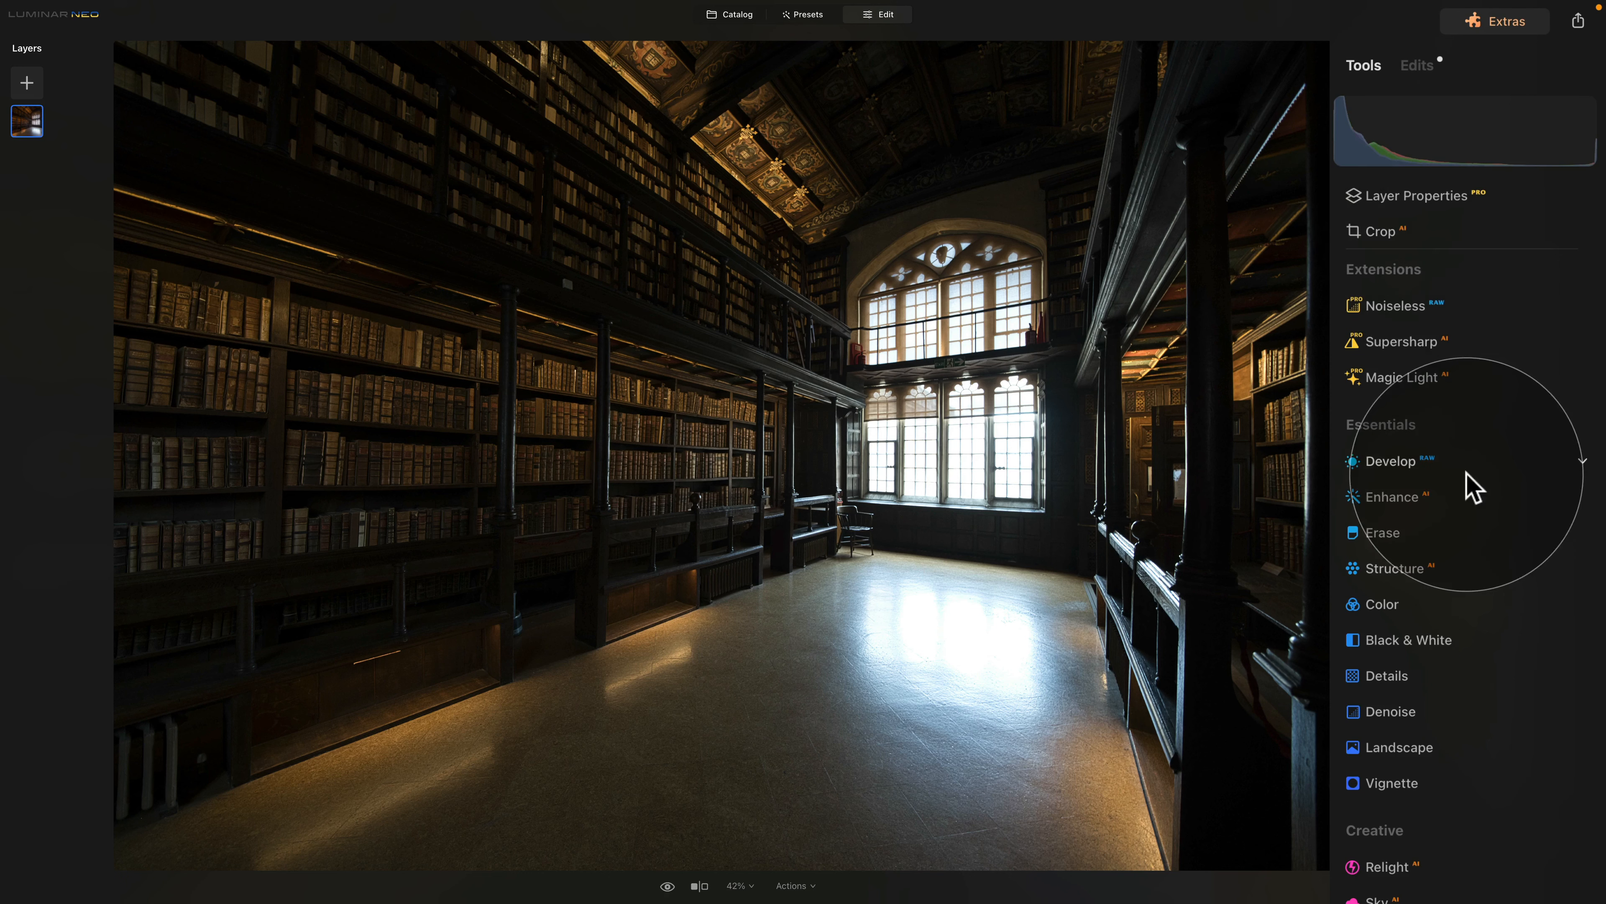
# - Enable Auto Distortion Corrections, Auto Fix Chromatic Aberrations and Auto Defringe in the RAW development's Optics settings
pyautogui.click(1436, 465)
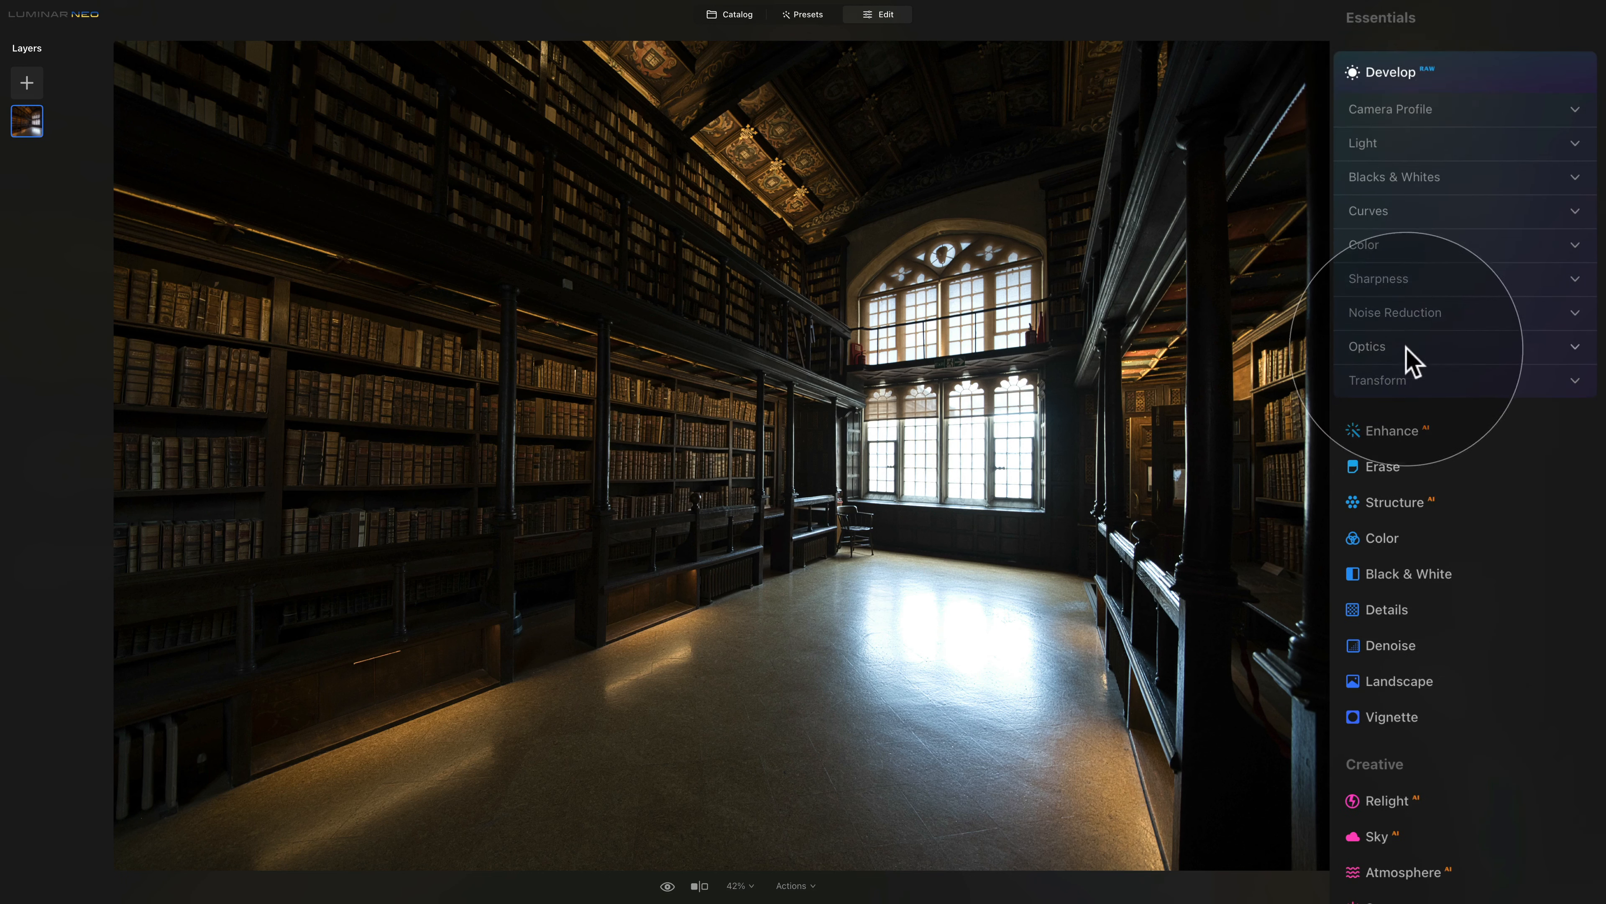
pyautogui.click(1404, 346)
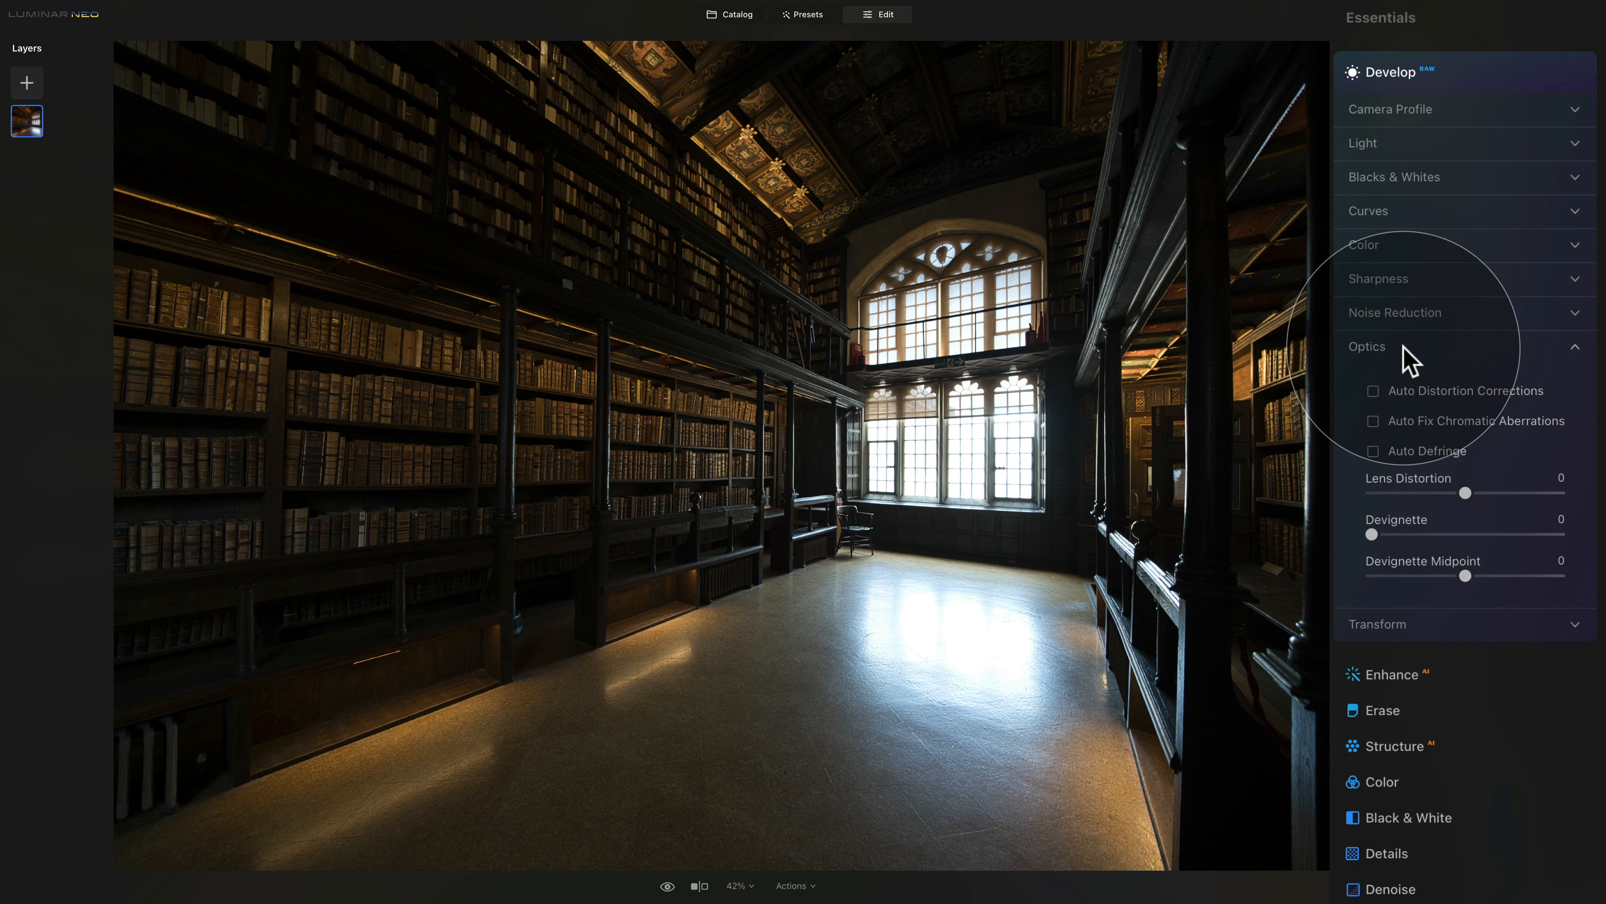
pyautogui.click(1373, 390)
pyautogui.click(1373, 421)
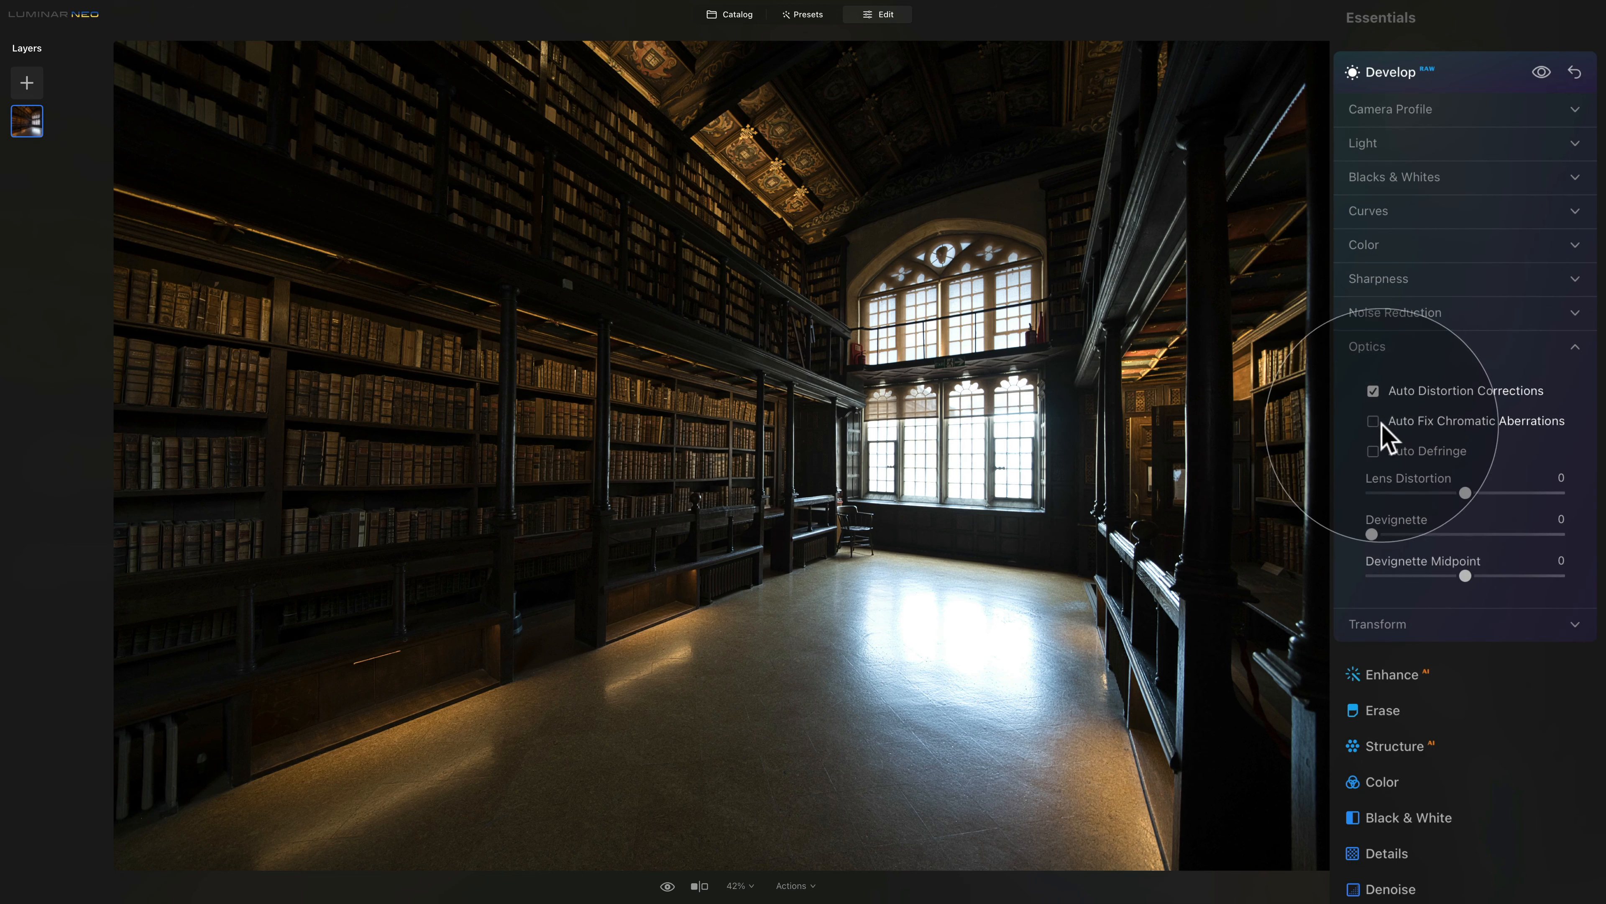
pyautogui.click(1373, 450)
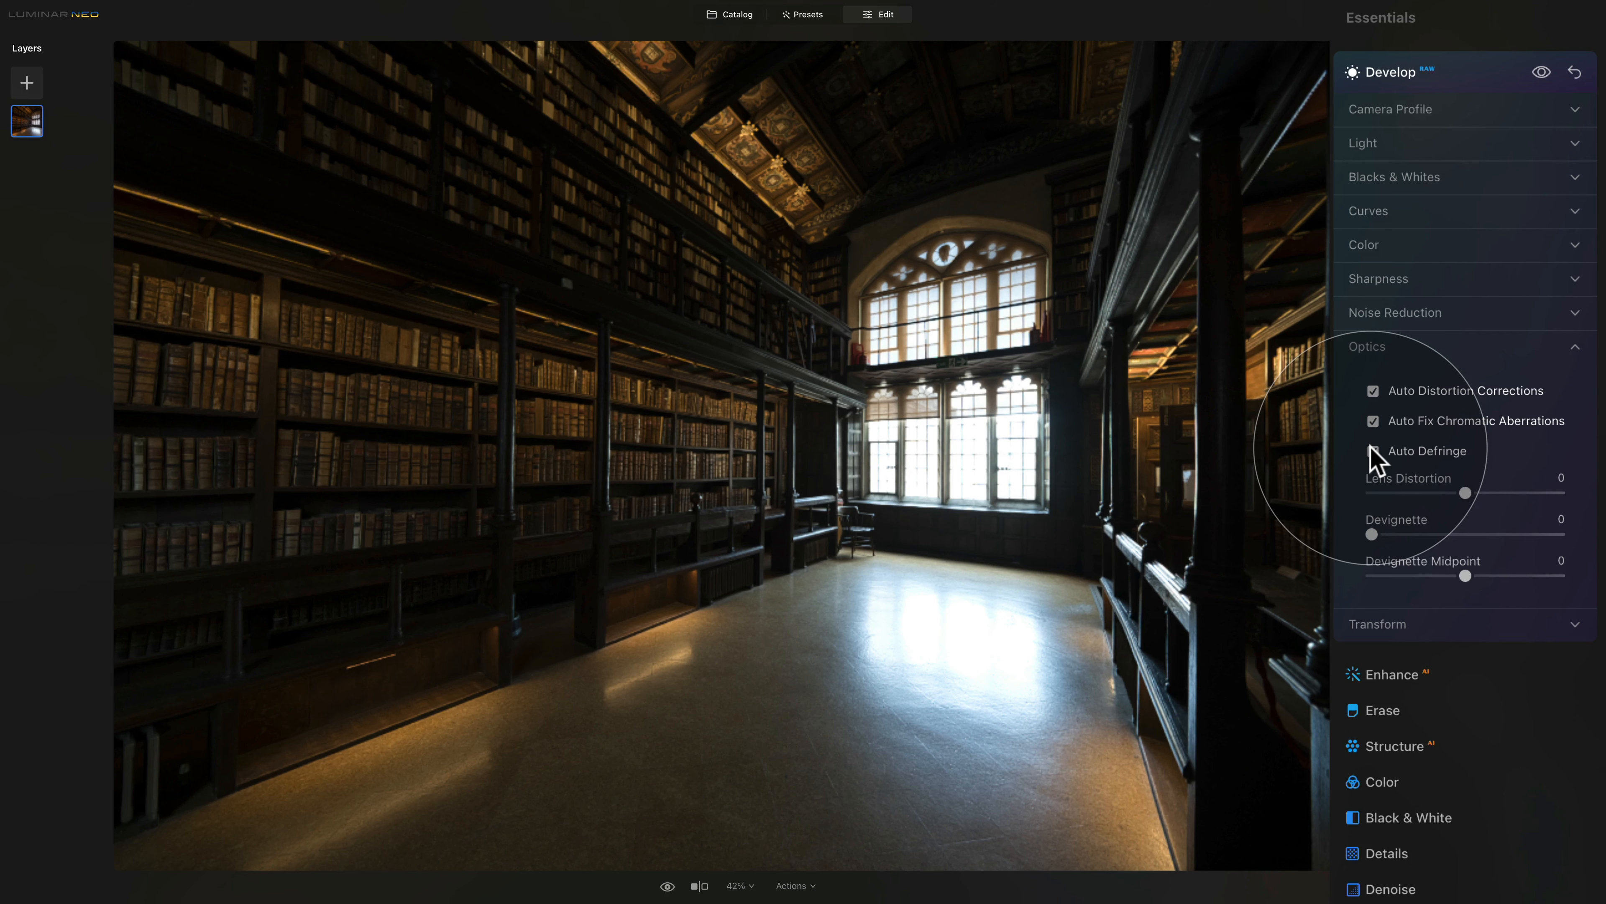
pyautogui.click(1391, 349)
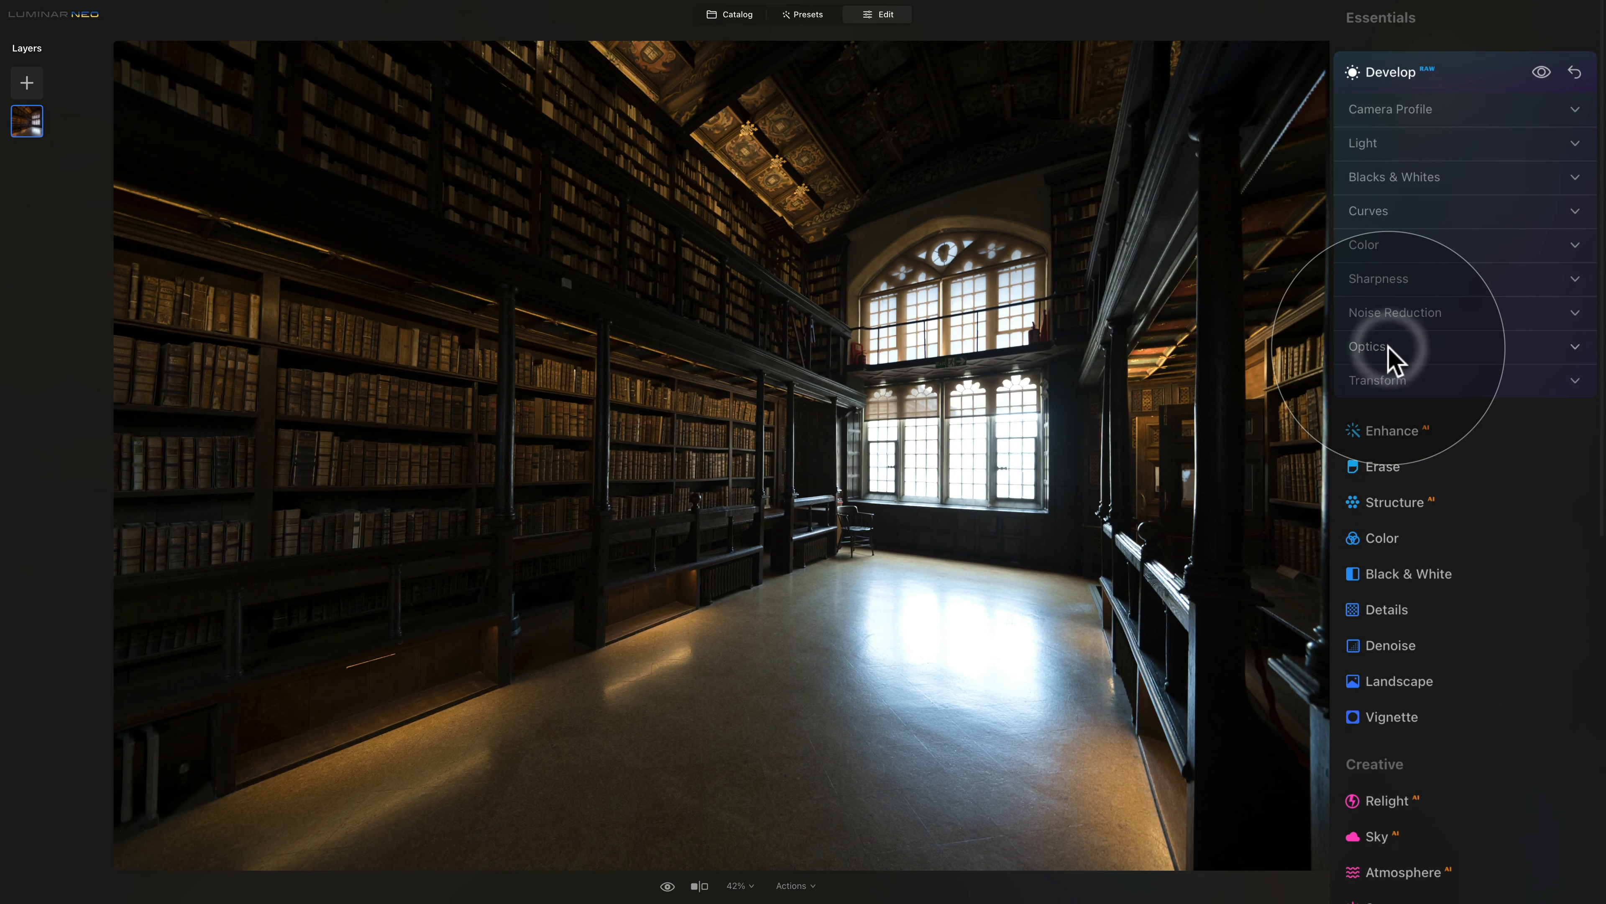
# - Apply the automatic perspective correction from the Transform settings to straighten the library interior
pyautogui.click(1395, 383)
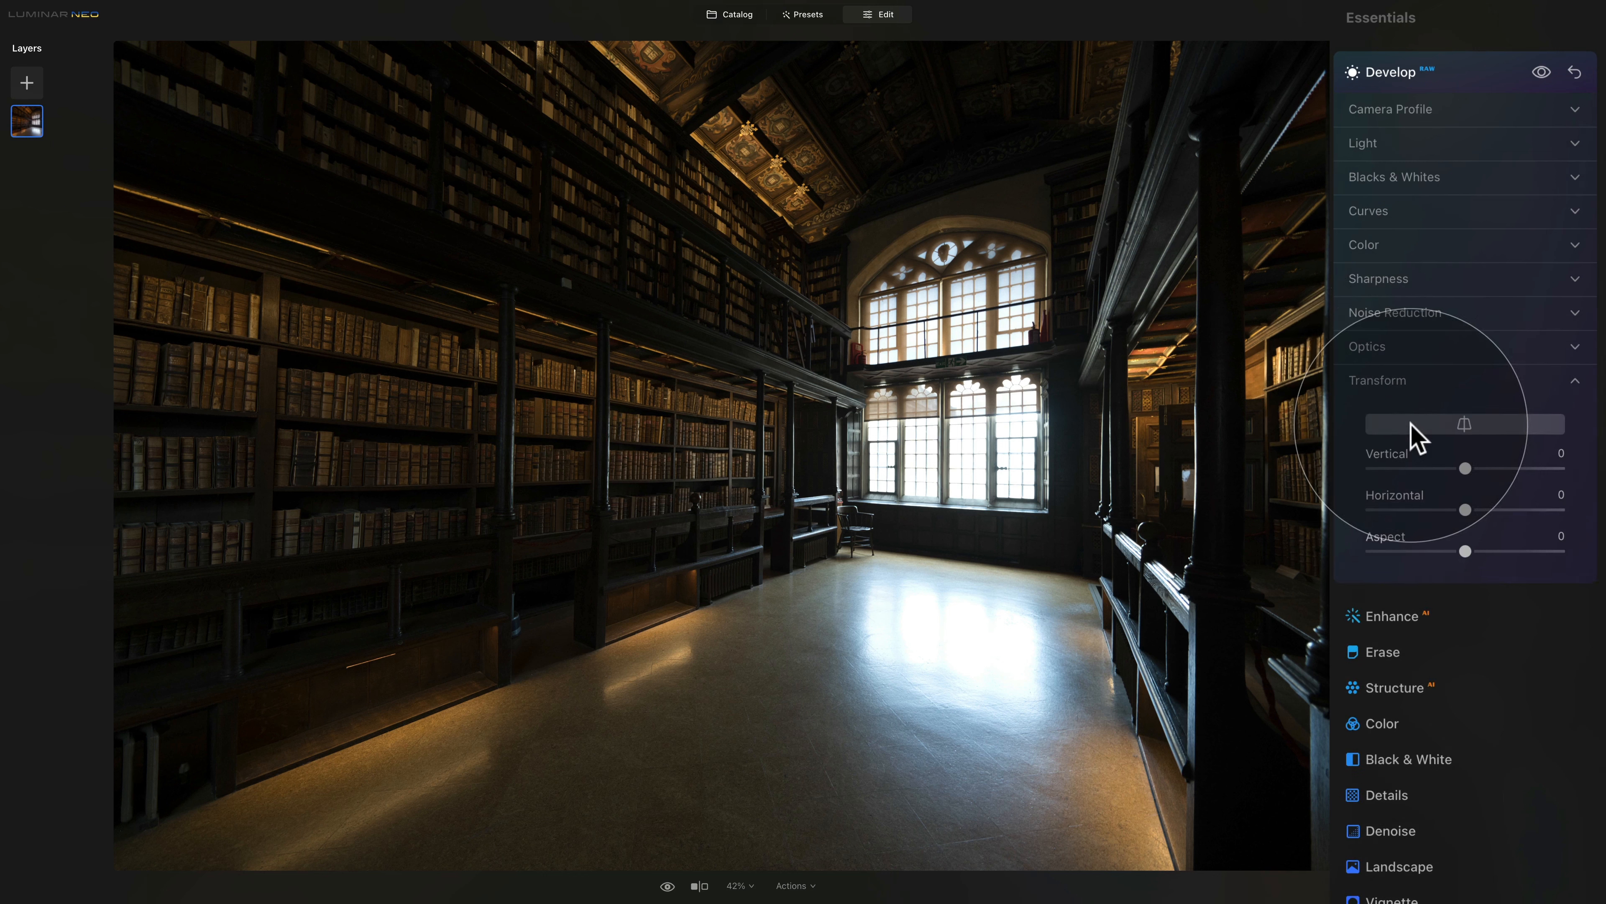
pyautogui.click(1410, 423)
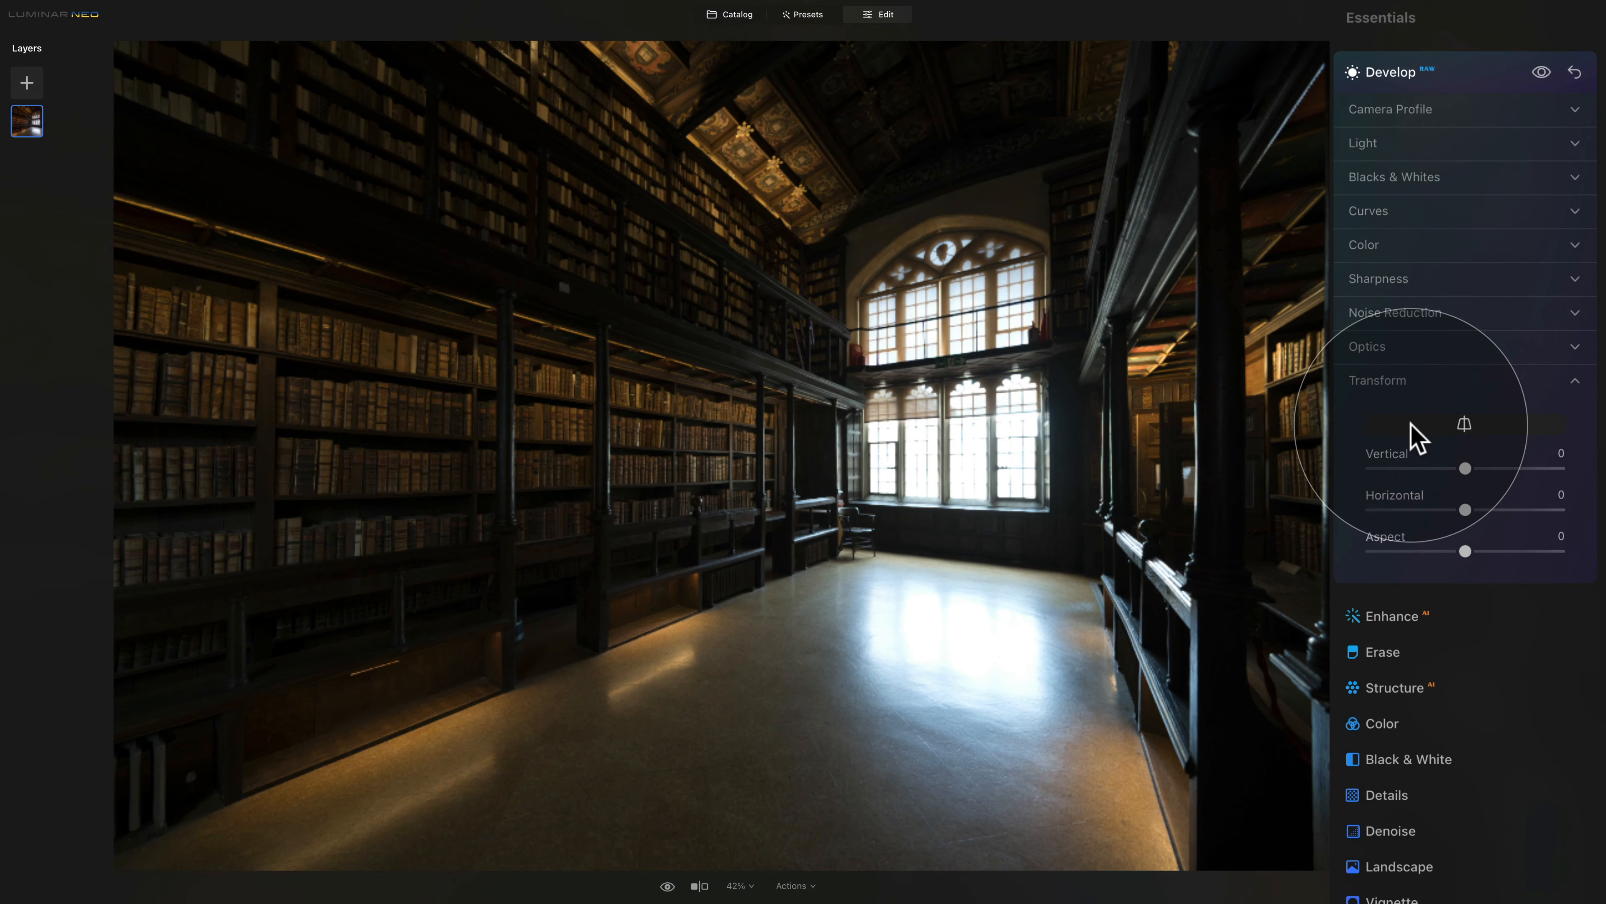
pyautogui.click(1404, 379)
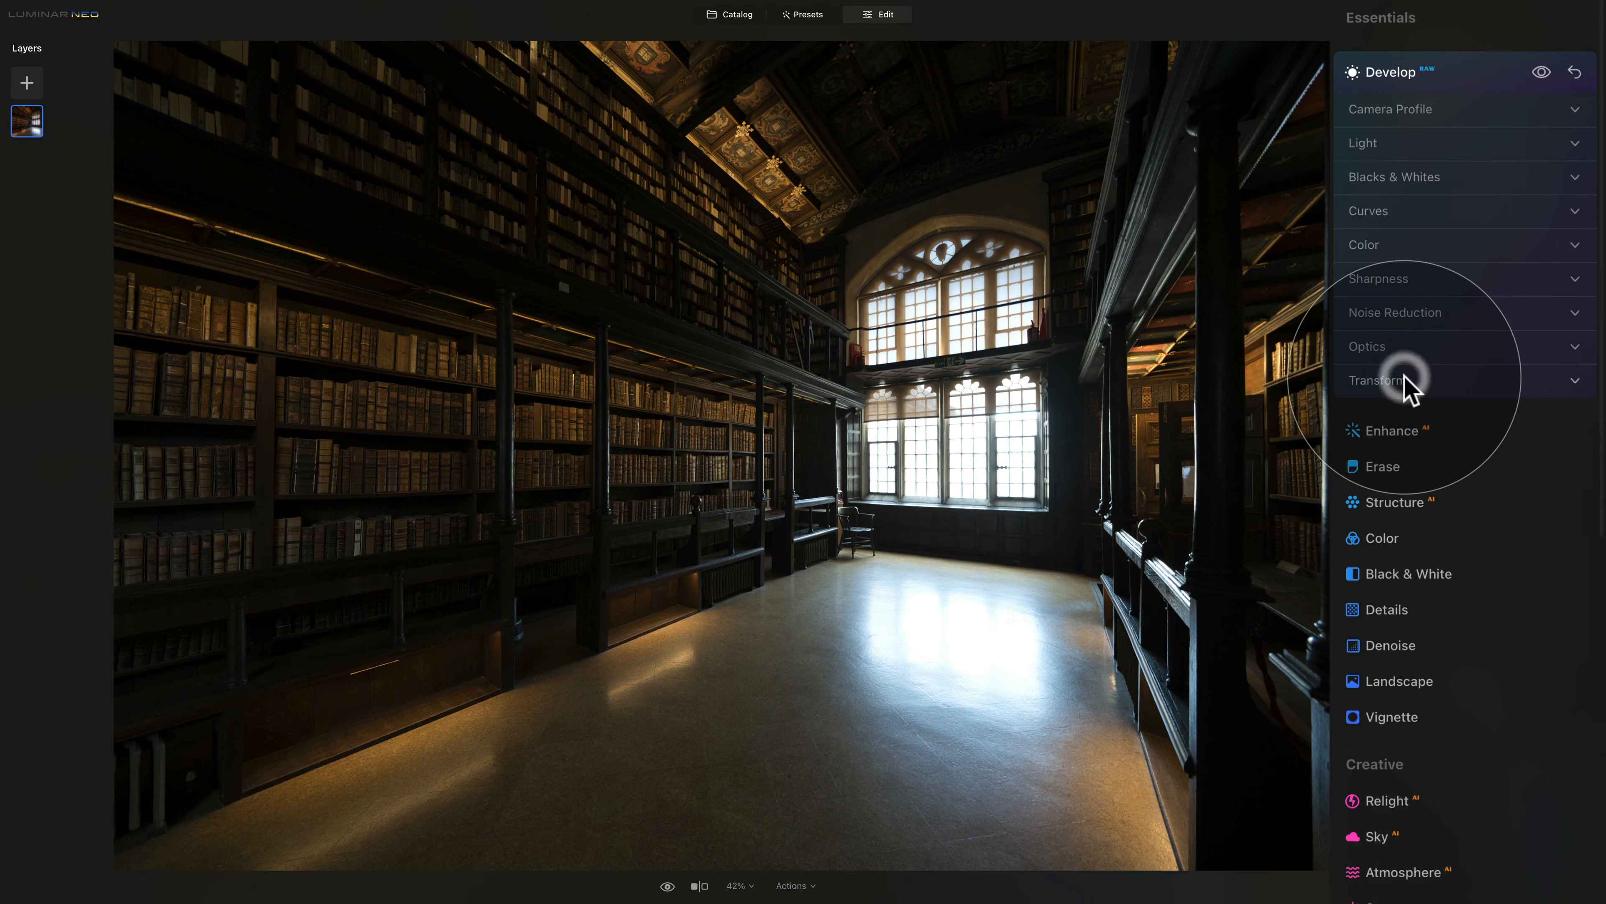
# - Set the RAW development's Luminosity noise reduction to 20, judging the ceiling and bookshelves at 100%
pyautogui.click(1390, 281)
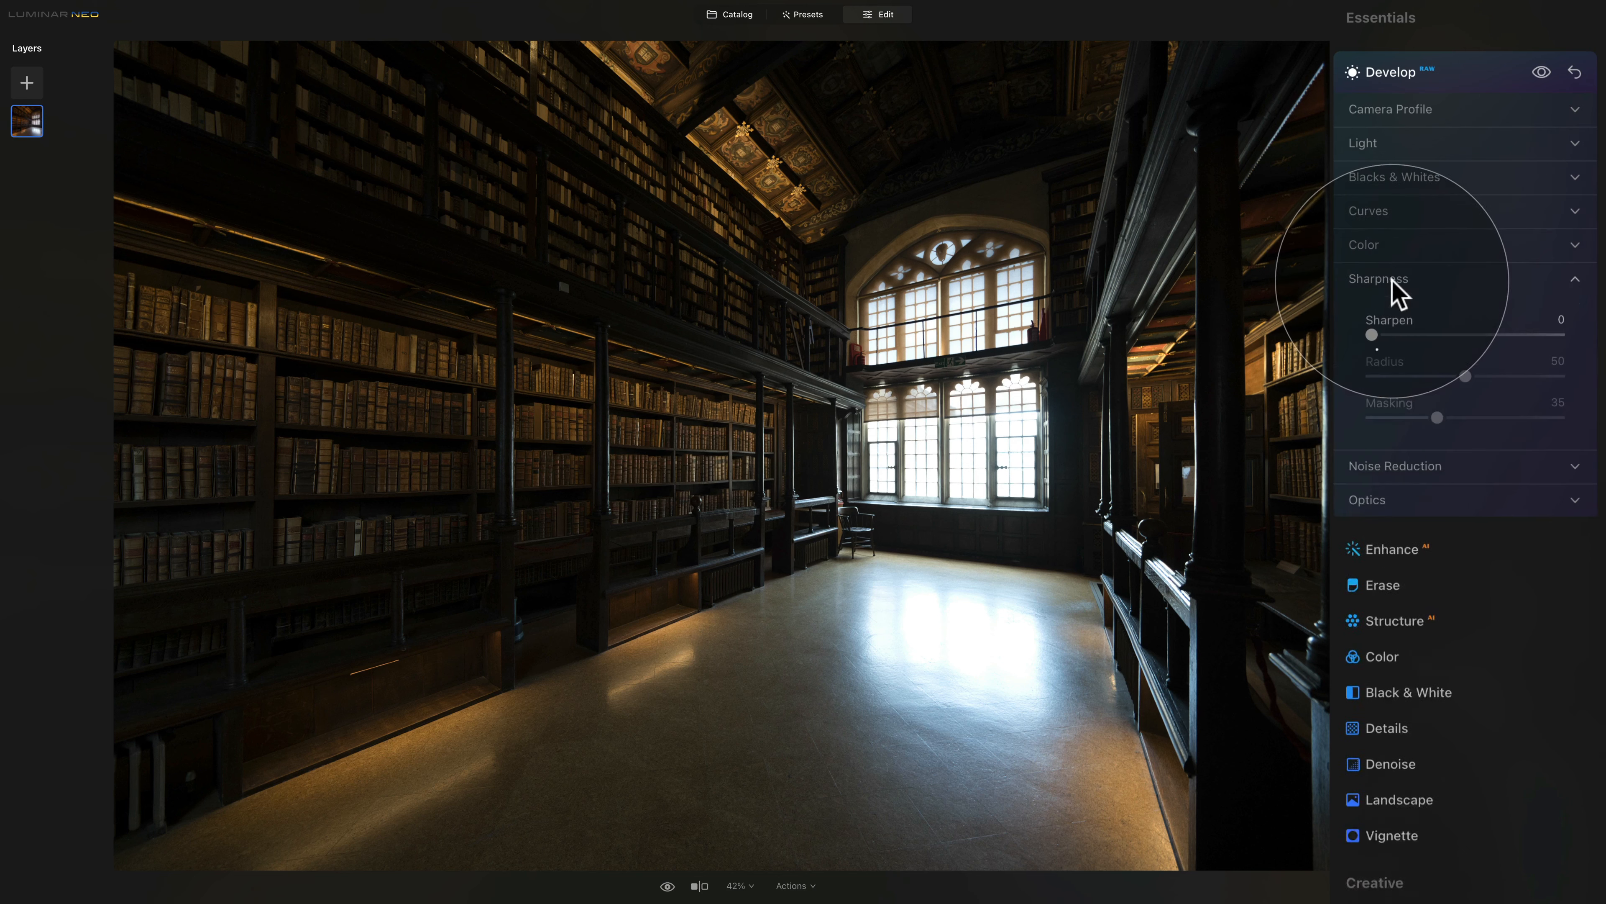
pyautogui.click(1417, 467)
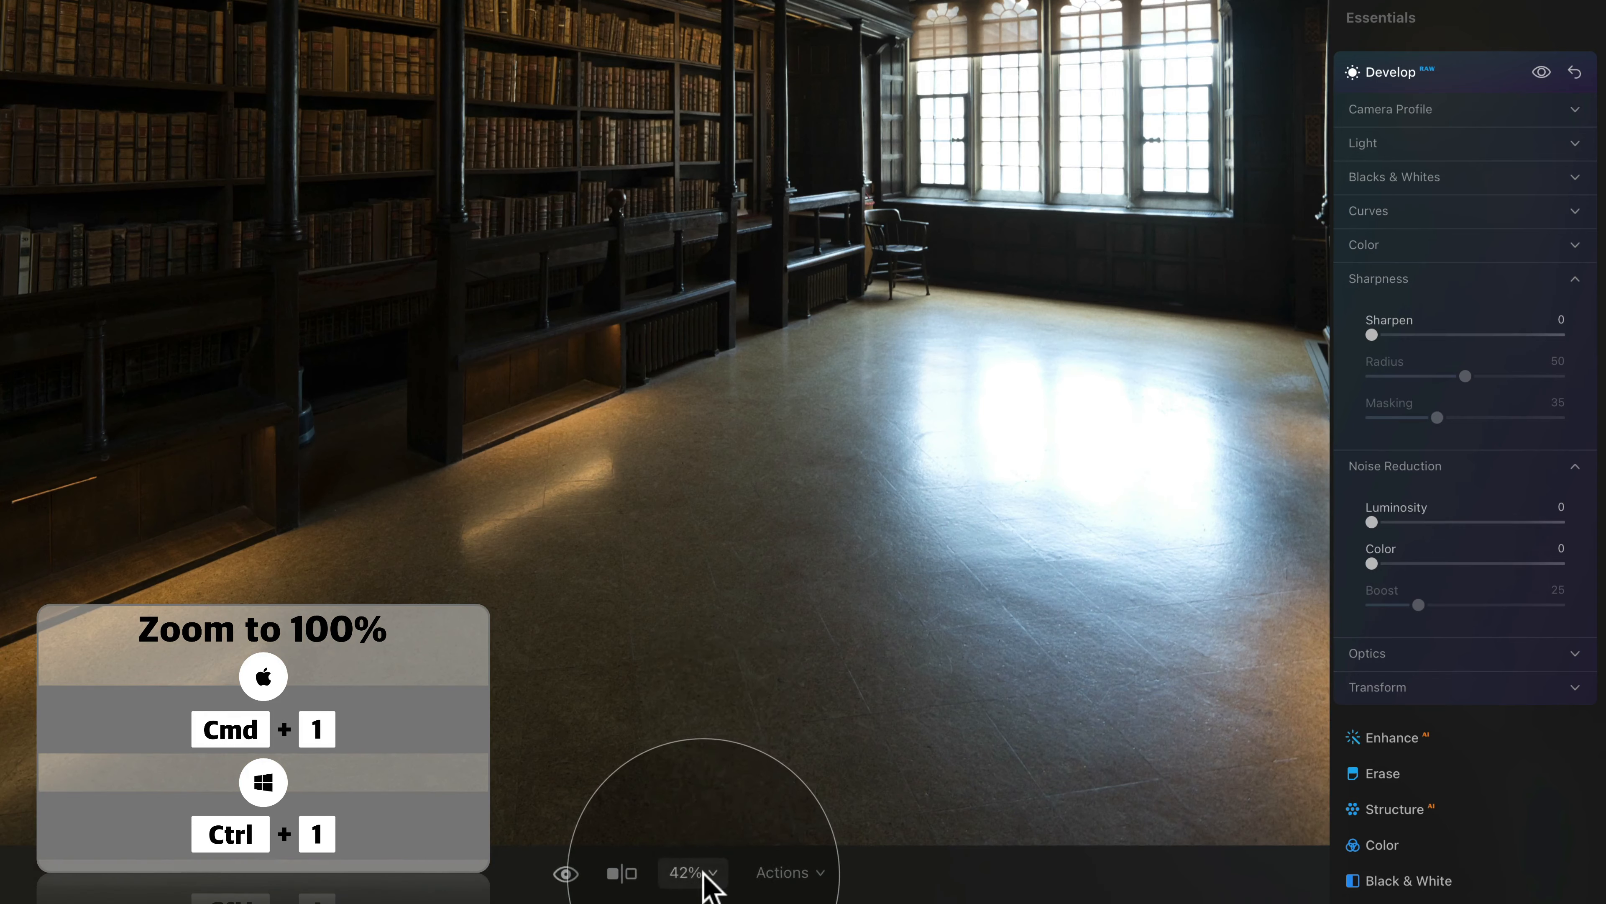
pyautogui.click(745, 887)
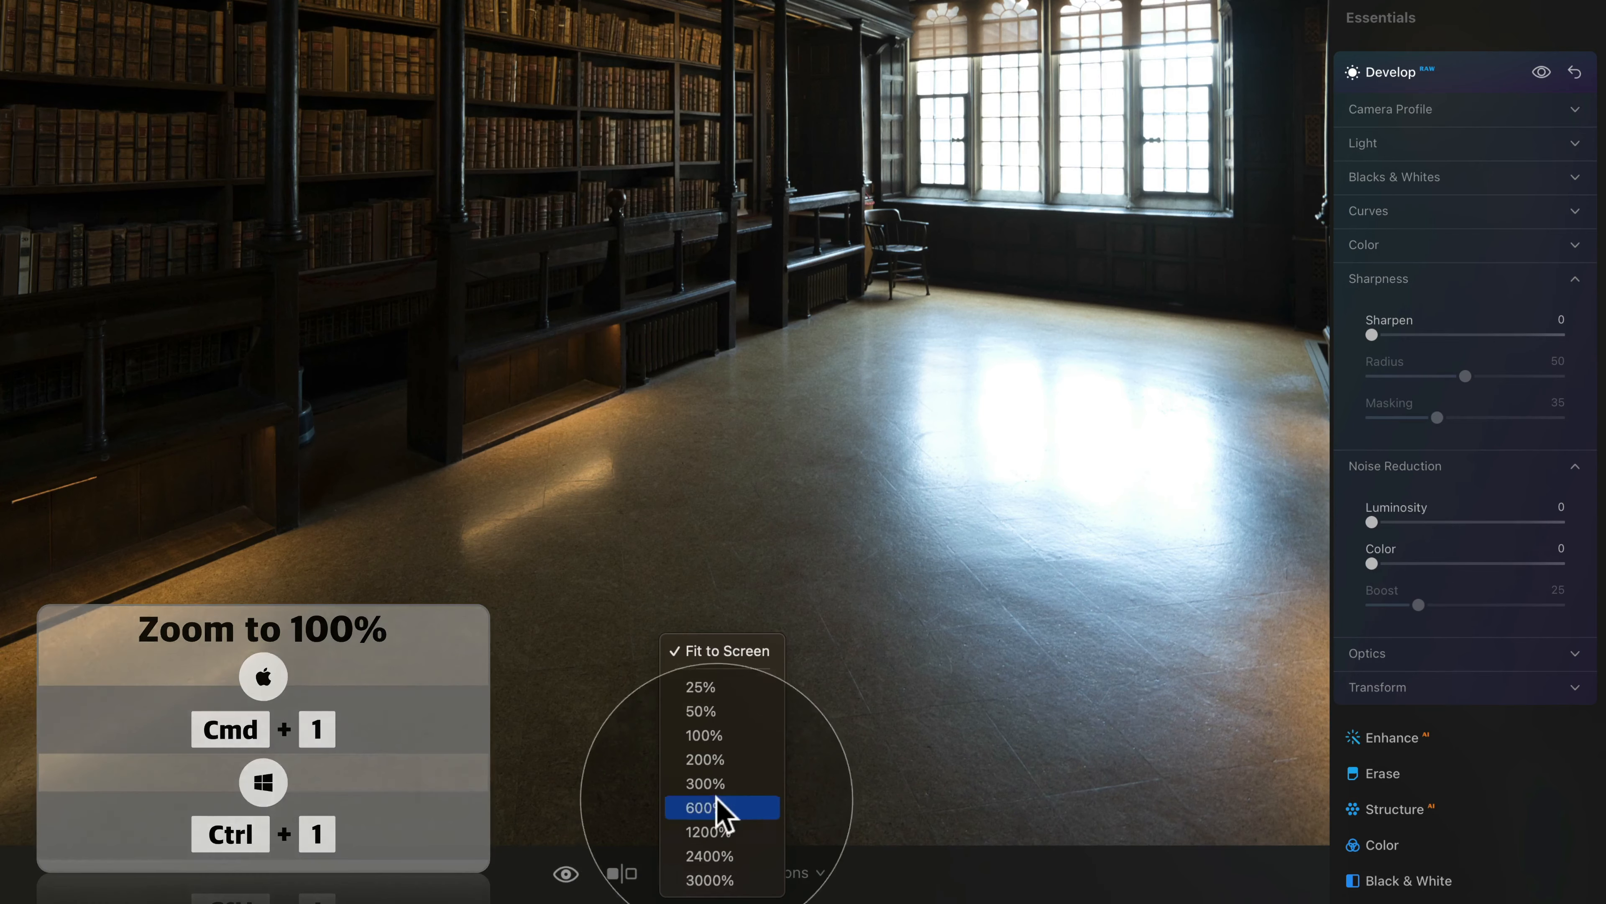
pyautogui.click(721, 735)
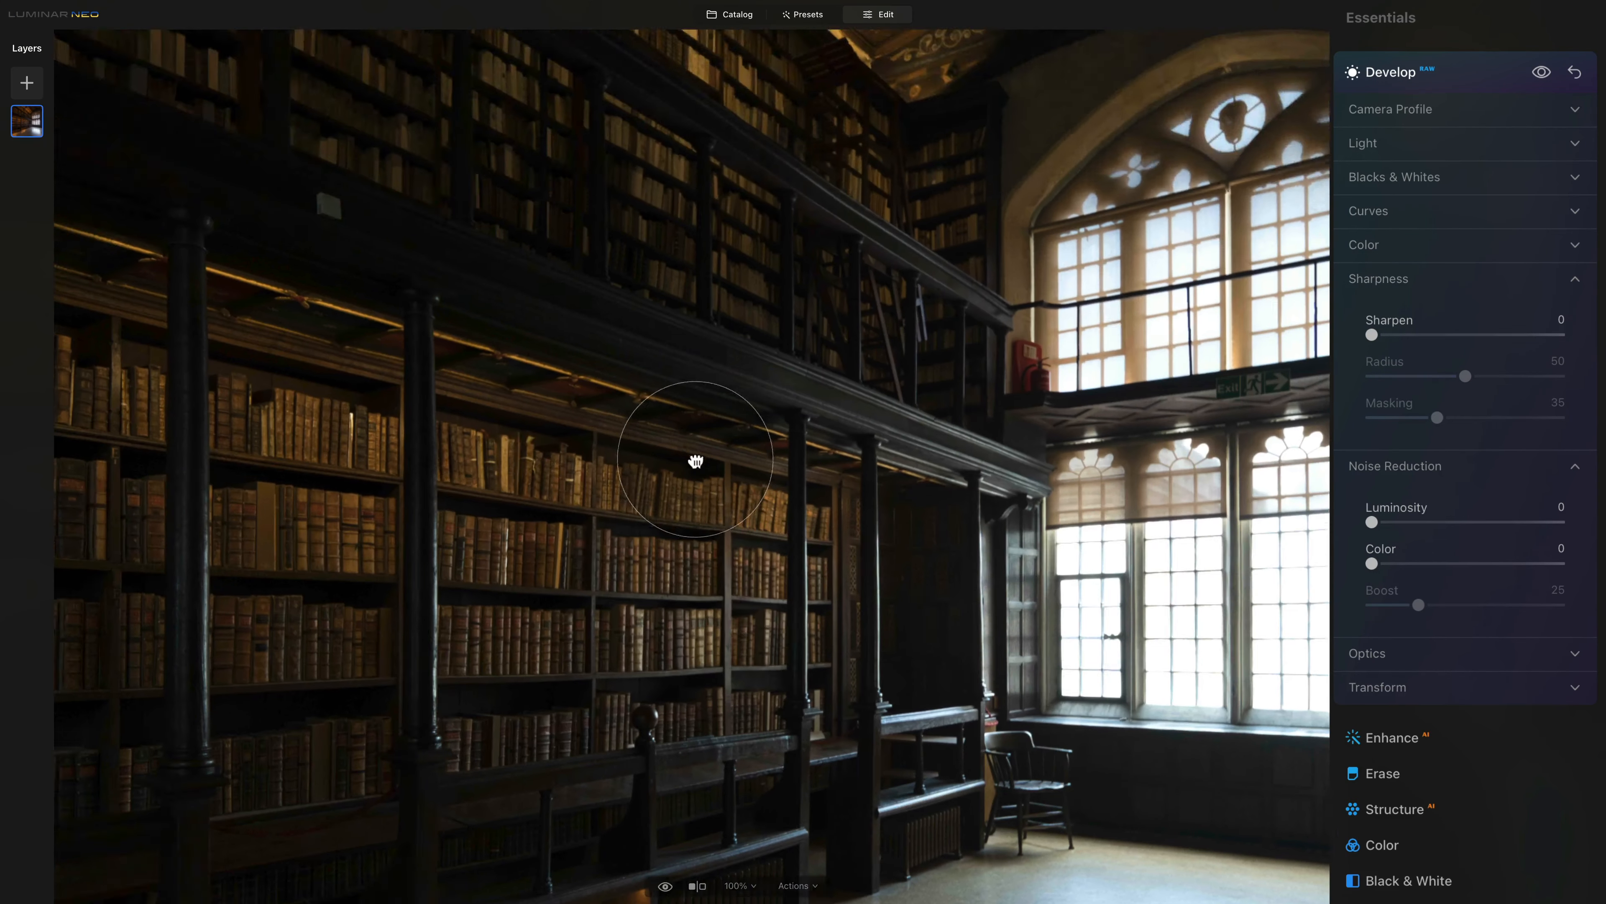
pyautogui.moveTo(695, 462); pyautogui.dragTo(734, 617)
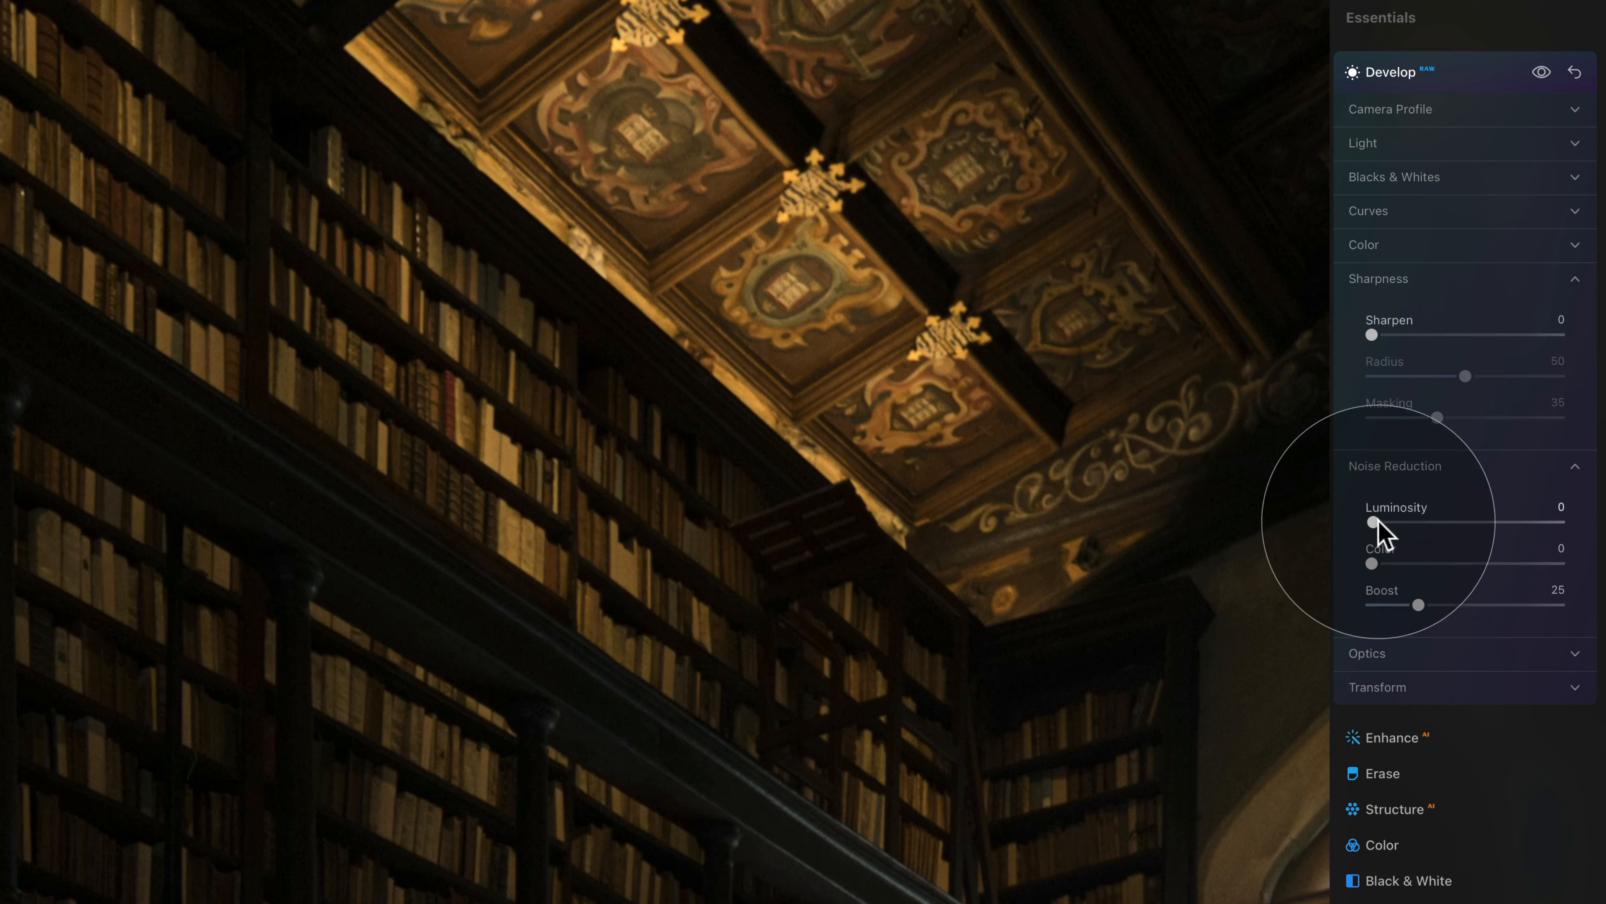
pyautogui.moveTo(1373, 522); pyautogui.dragTo(1412, 522)
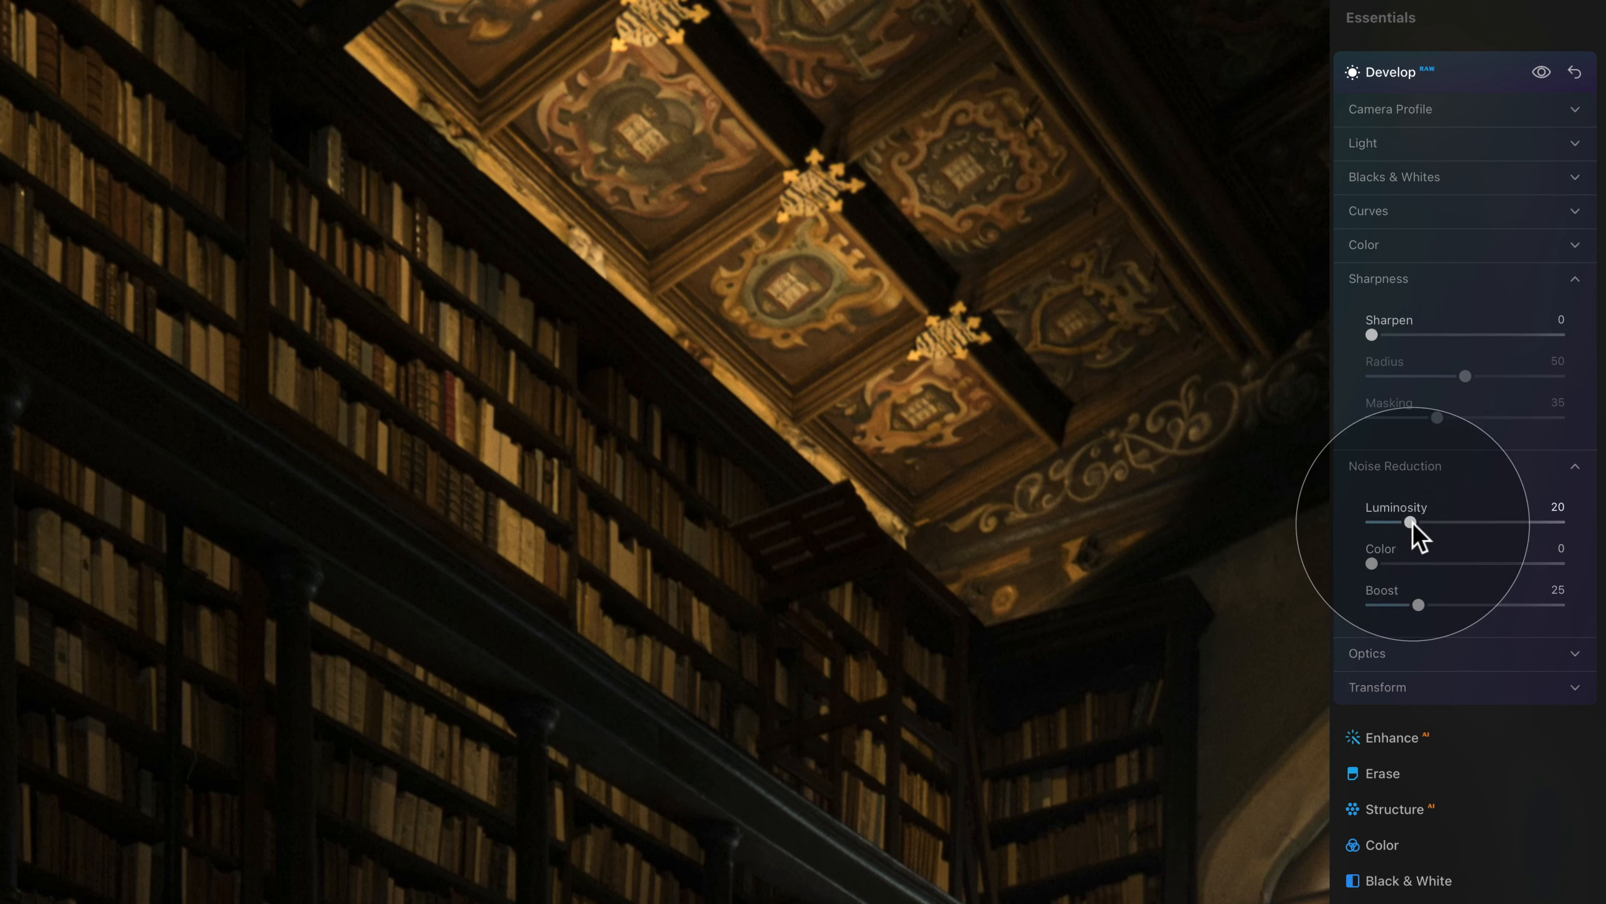
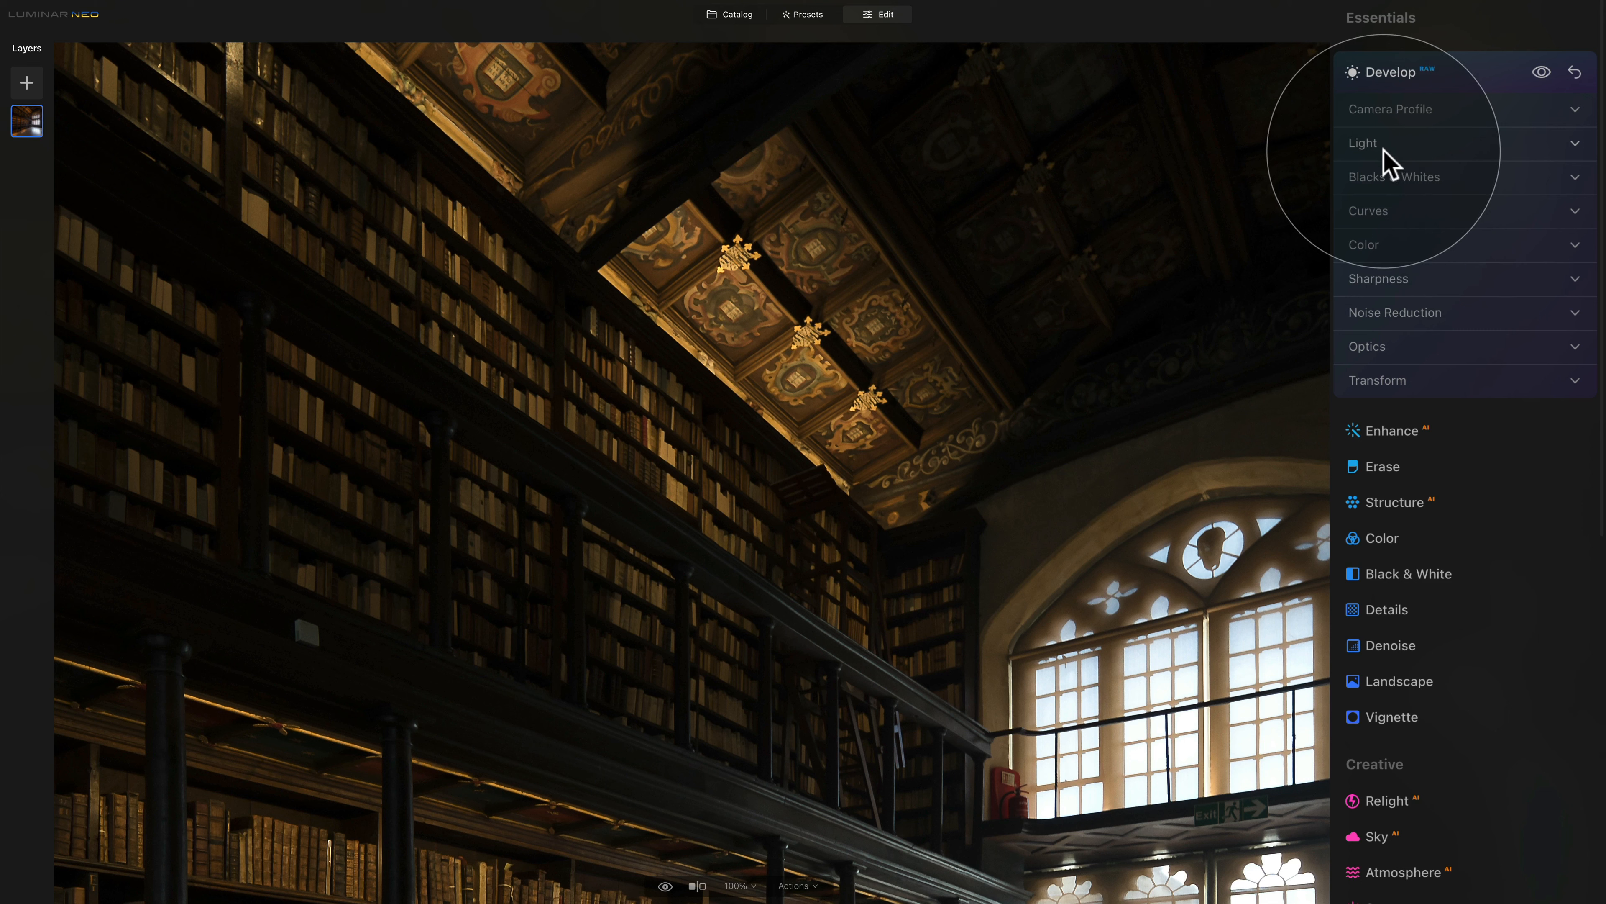
# - Lower the photo's Highlights to -90 in the RAW development's Light settings
pyautogui.click(1382, 145)
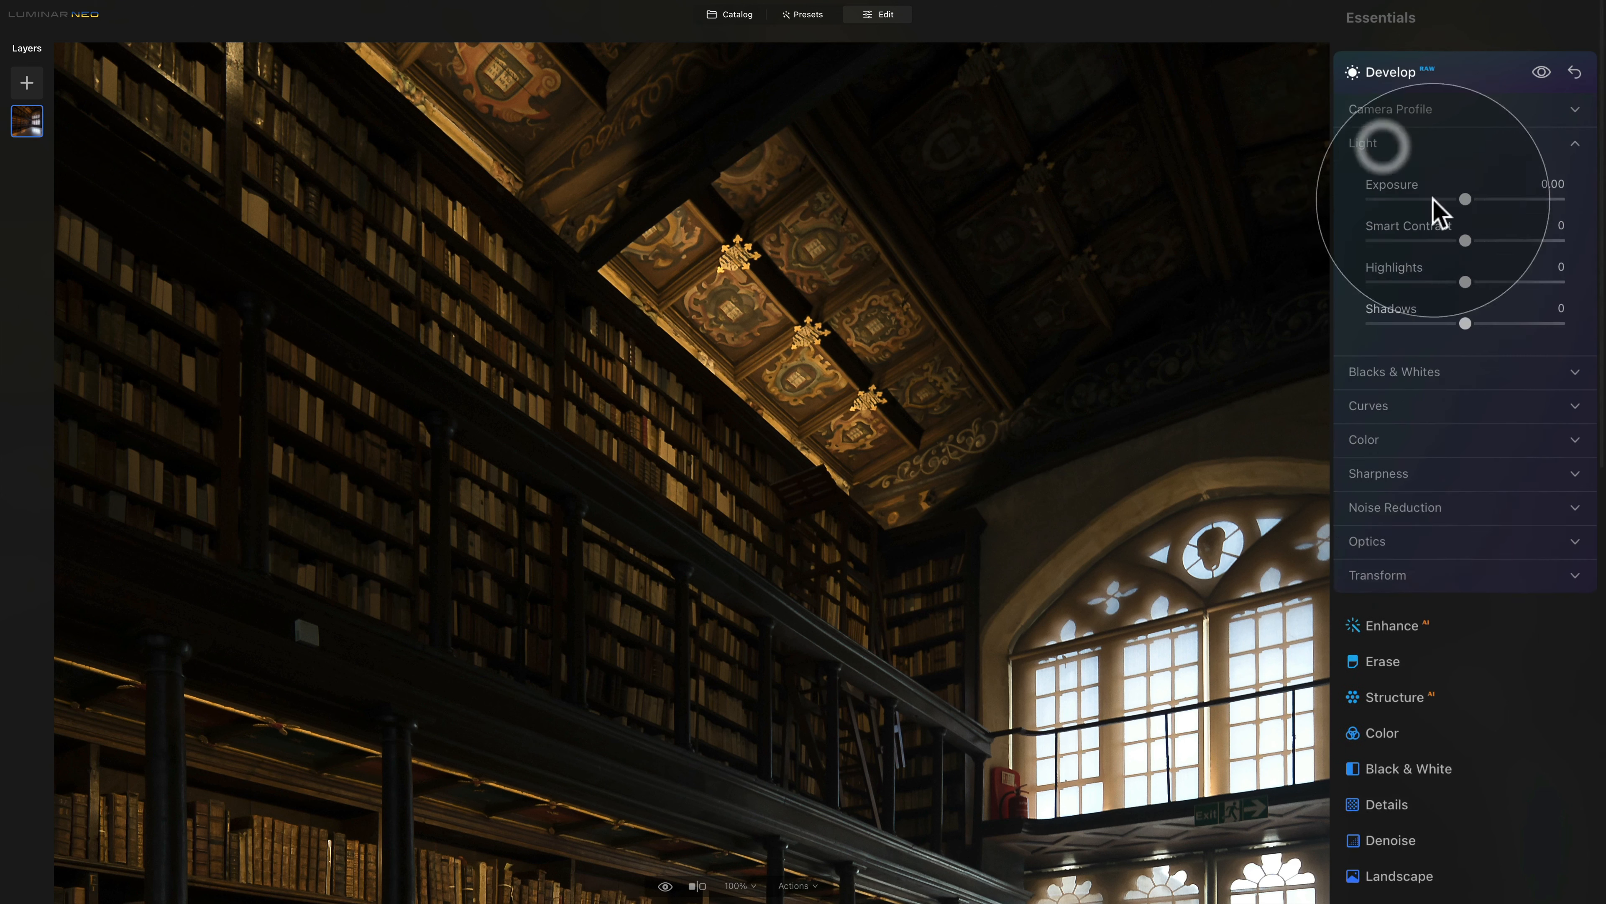
pyautogui.click(1431, 374)
pyautogui.scroll(-3, 1427, 392)
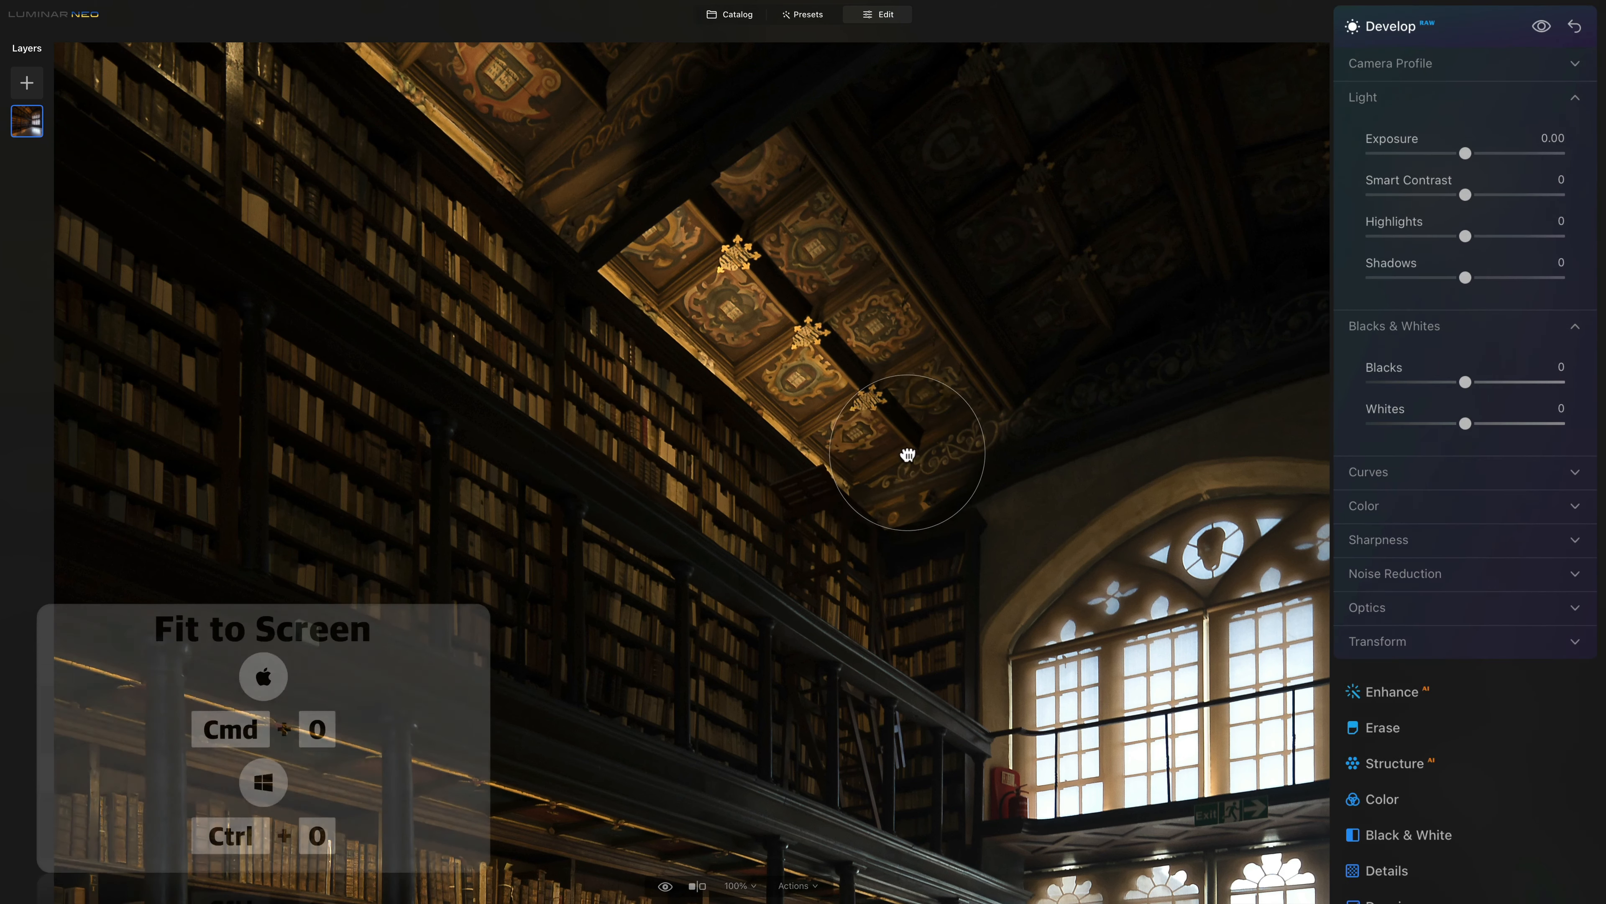
pyautogui.hotkey('ctrl', '0')
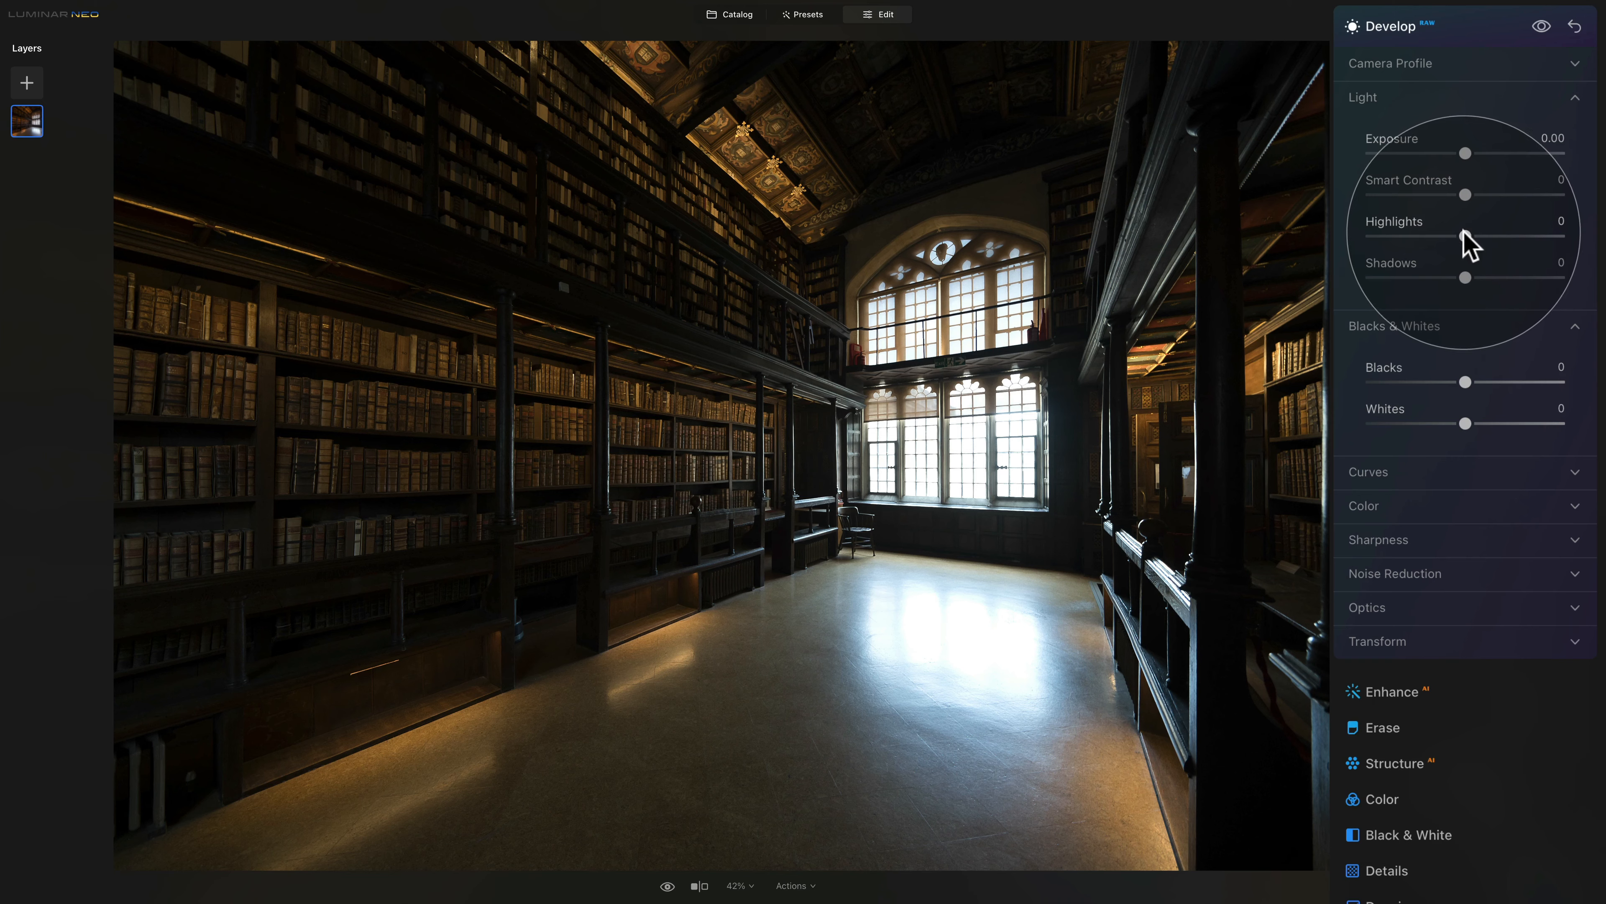
pyautogui.moveTo(1465, 236); pyautogui.dragTo(1375, 238)
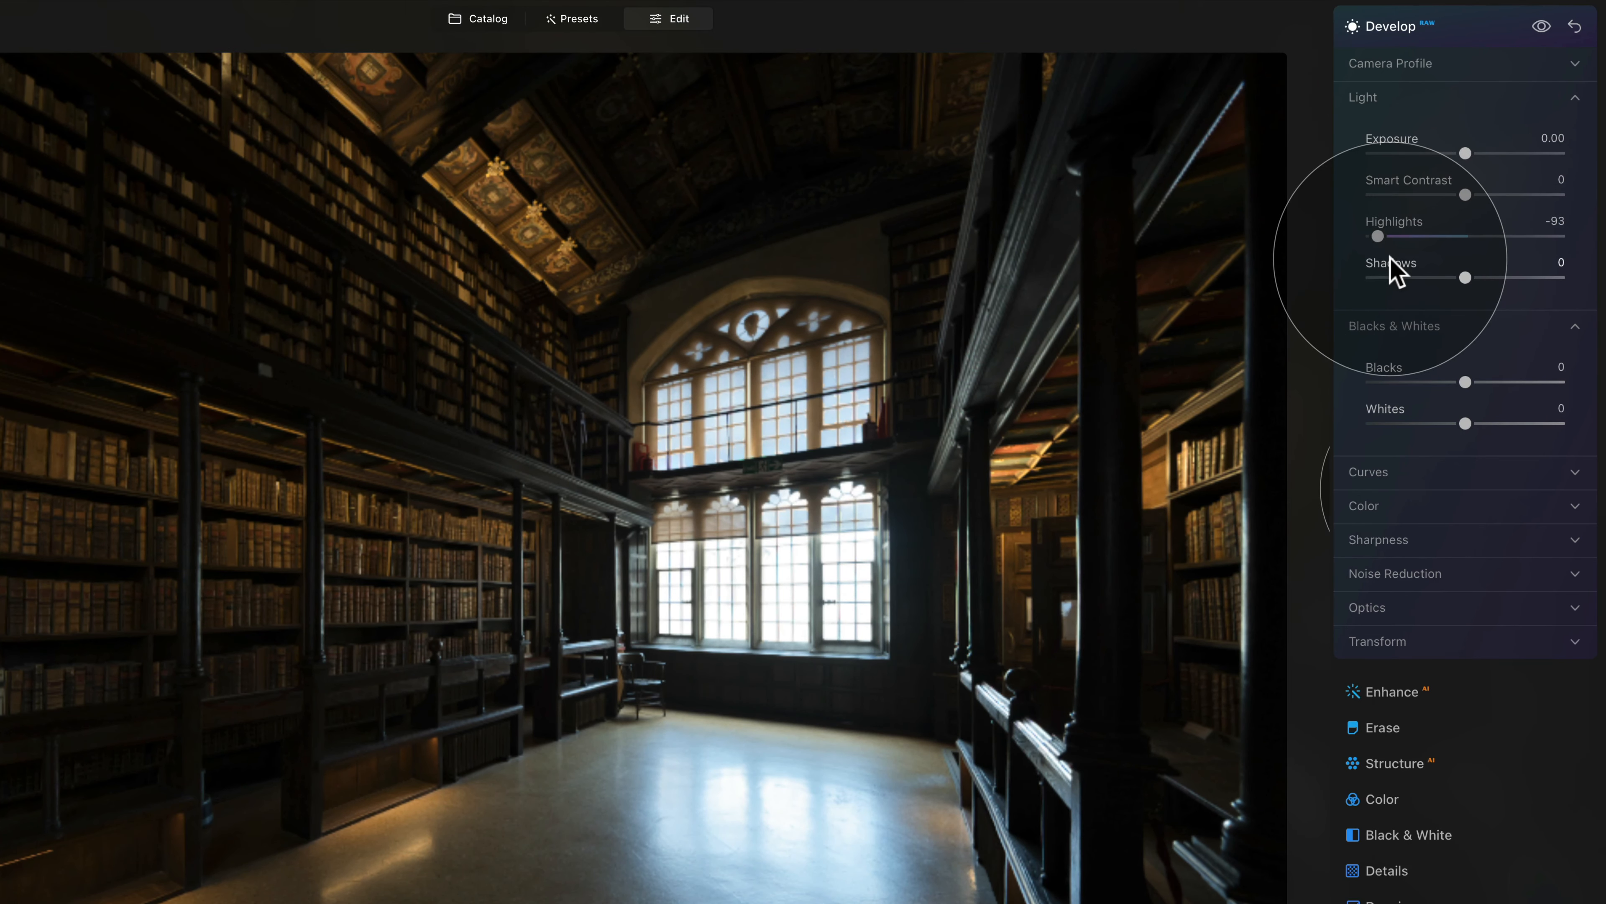
pyautogui.moveTo(1378, 238); pyautogui.dragTo(1375, 234)
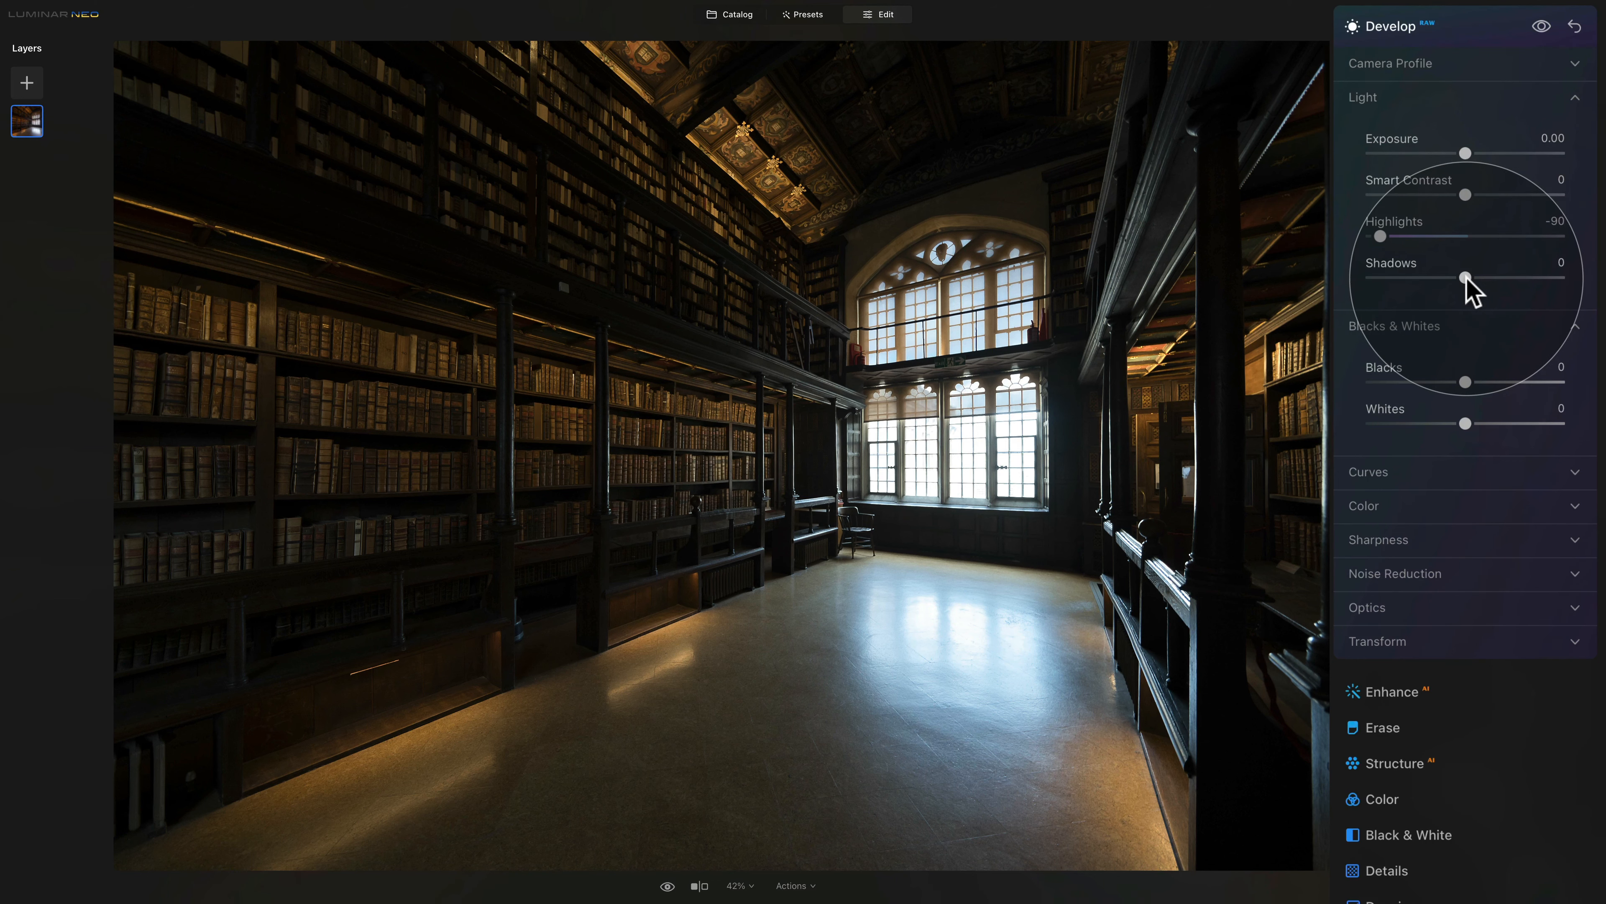
# - Try the Shadows at their maximum of 100, then settle on a Shadows value of 30
pyautogui.moveTo(1466, 279); pyautogui.dragTo(1560, 279)
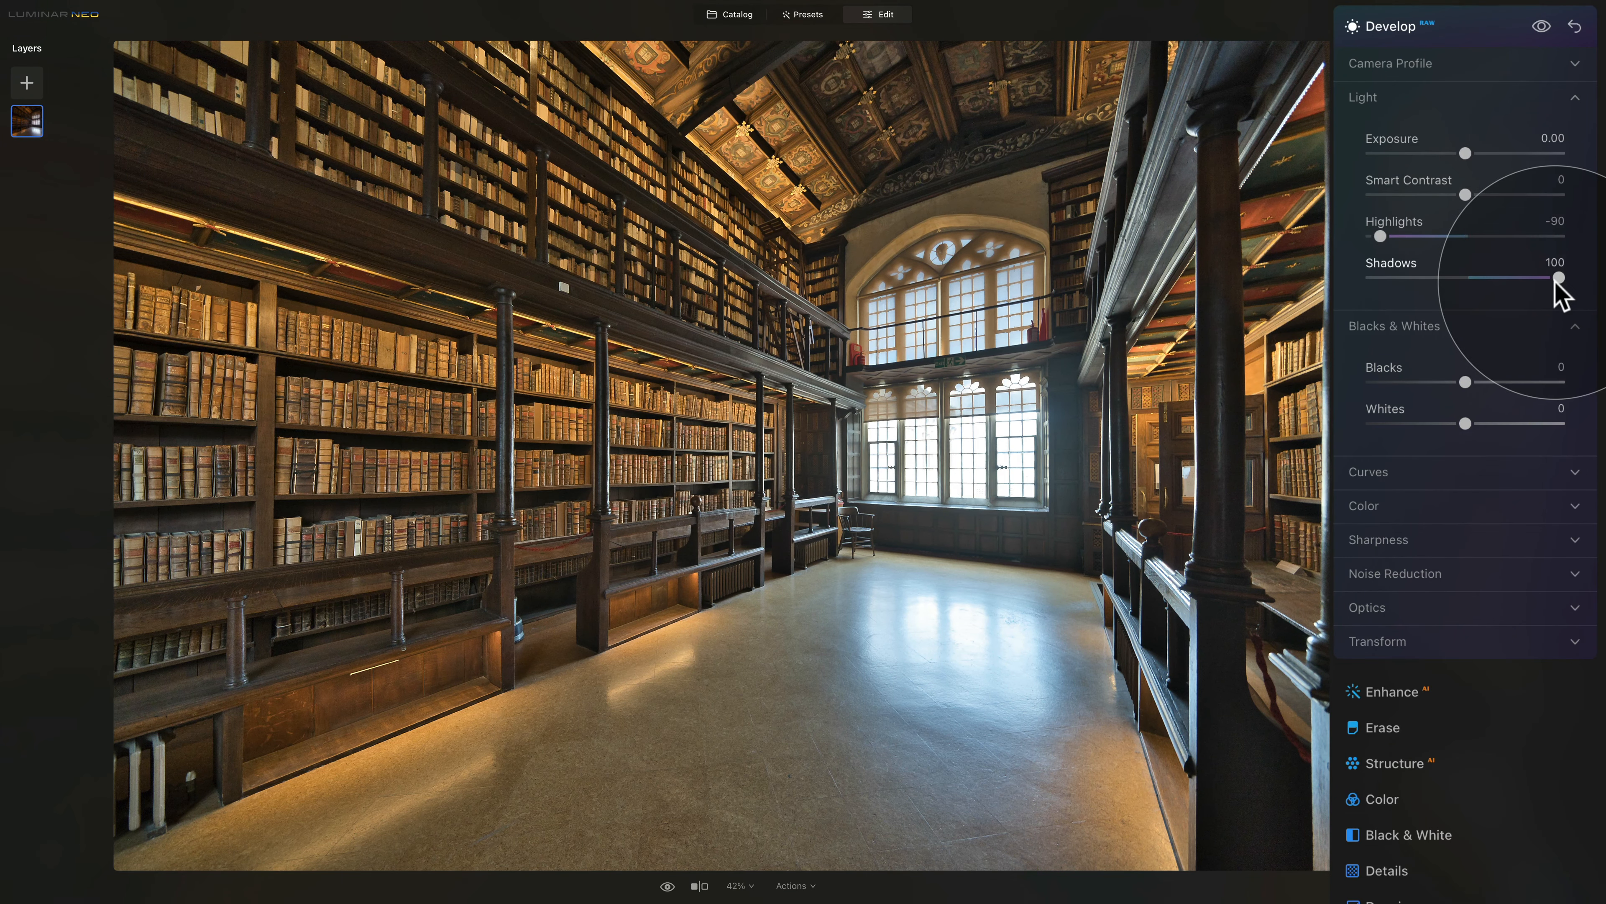
pyautogui.click(1497, 279)
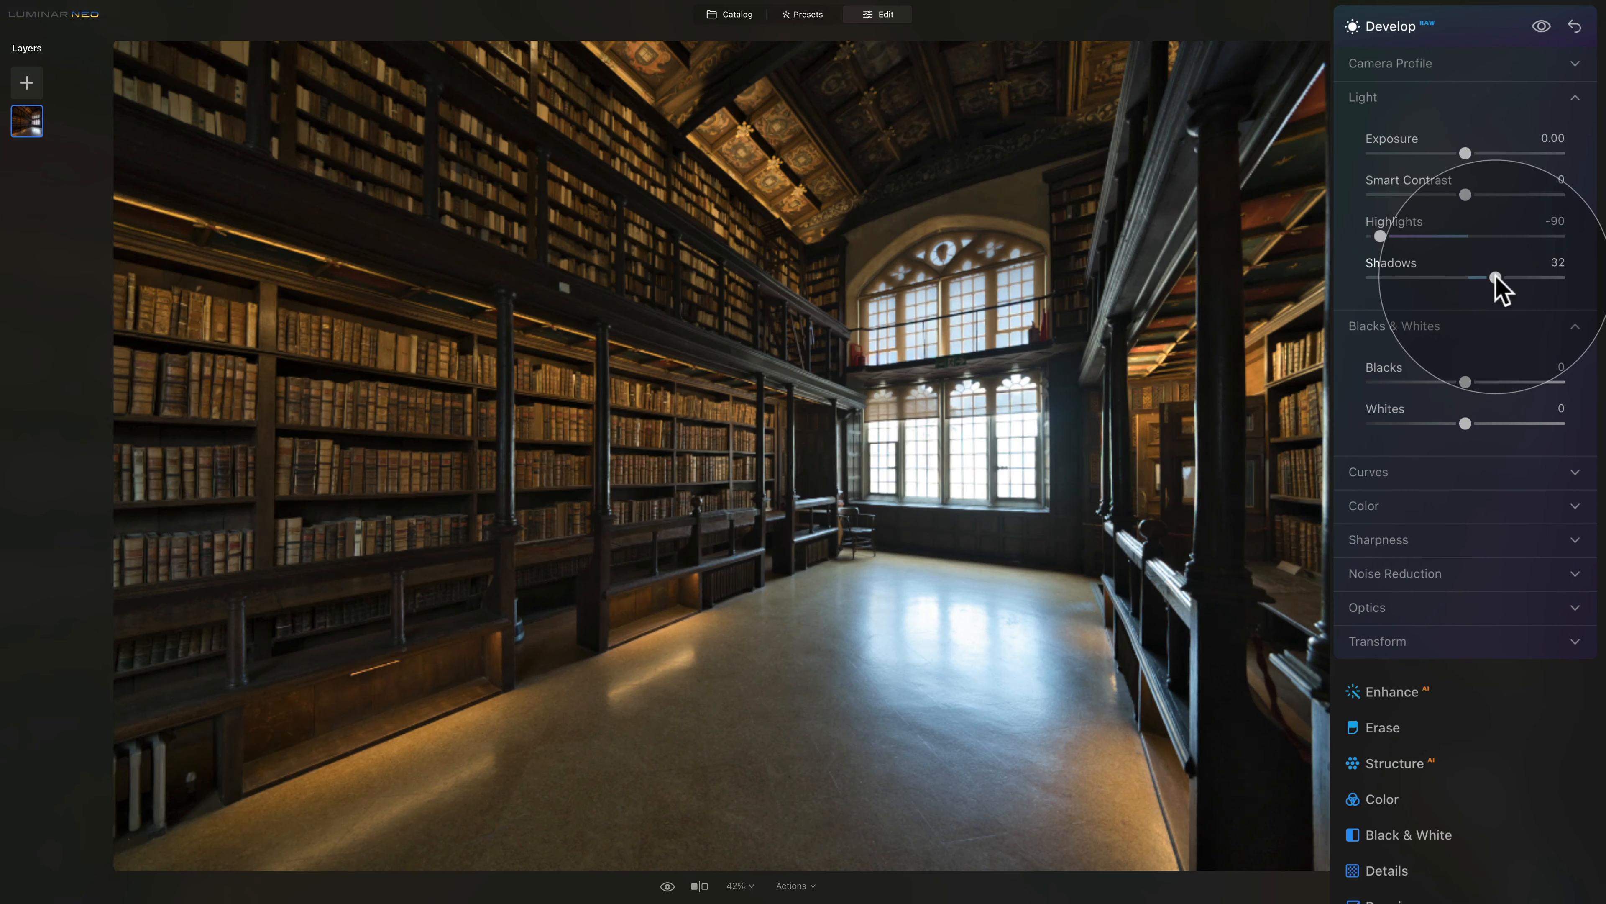
pyautogui.moveTo(1496, 278); pyautogui.dragTo(1490, 280)
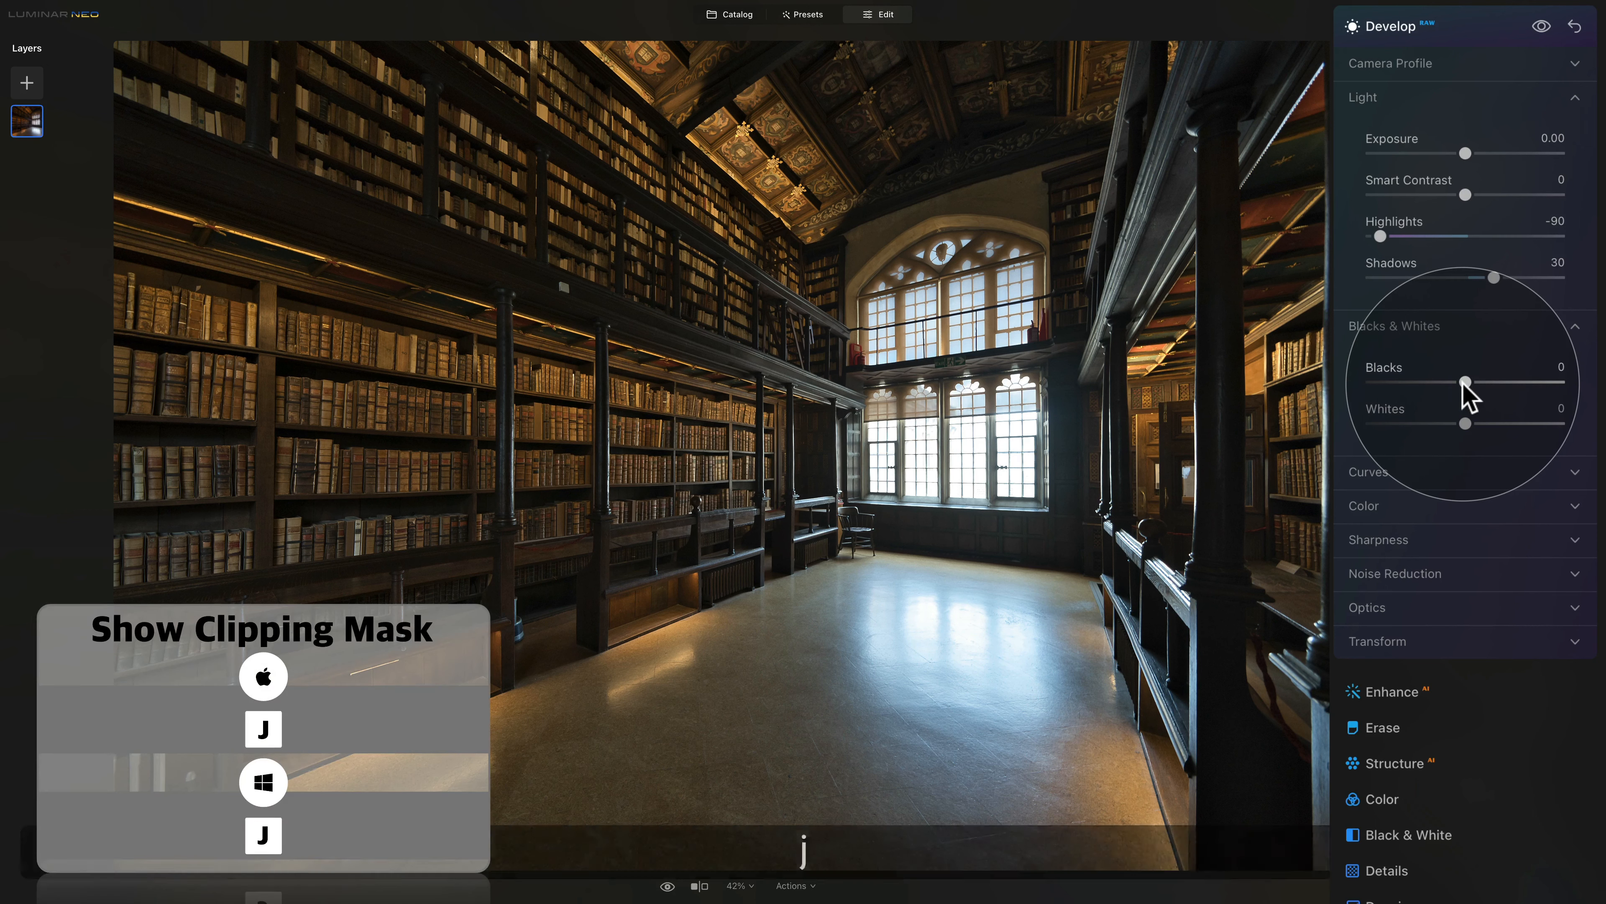
# - Show the clipping mask and slightly lower the white point of the overall tone curve to reduce the window's clipping
pyautogui.press('j')
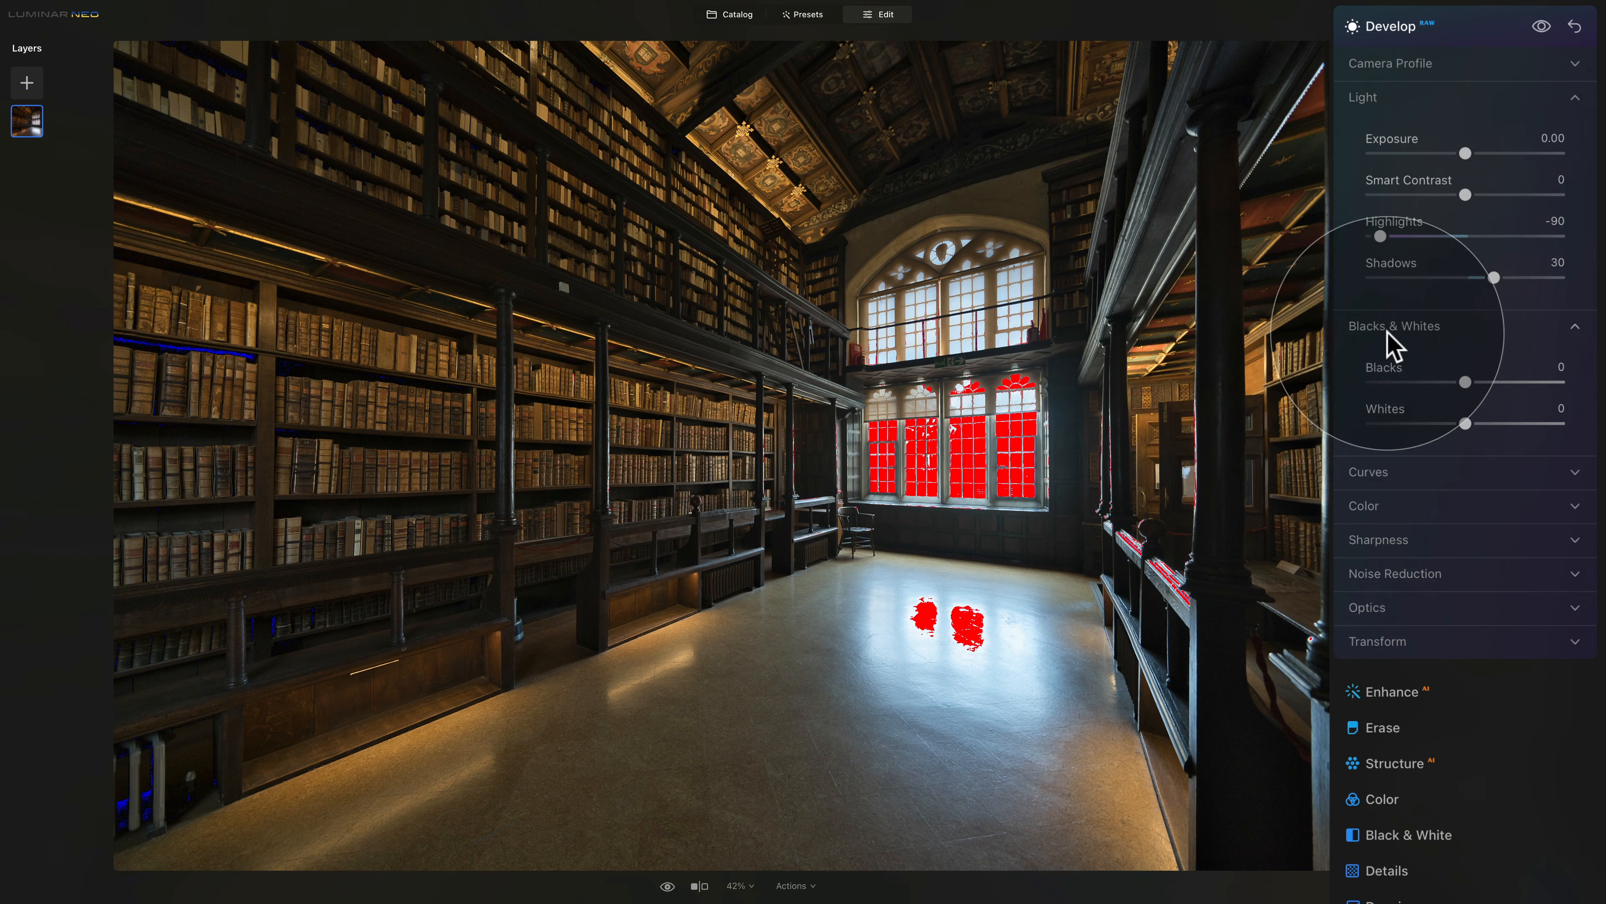
pyautogui.click(1395, 476)
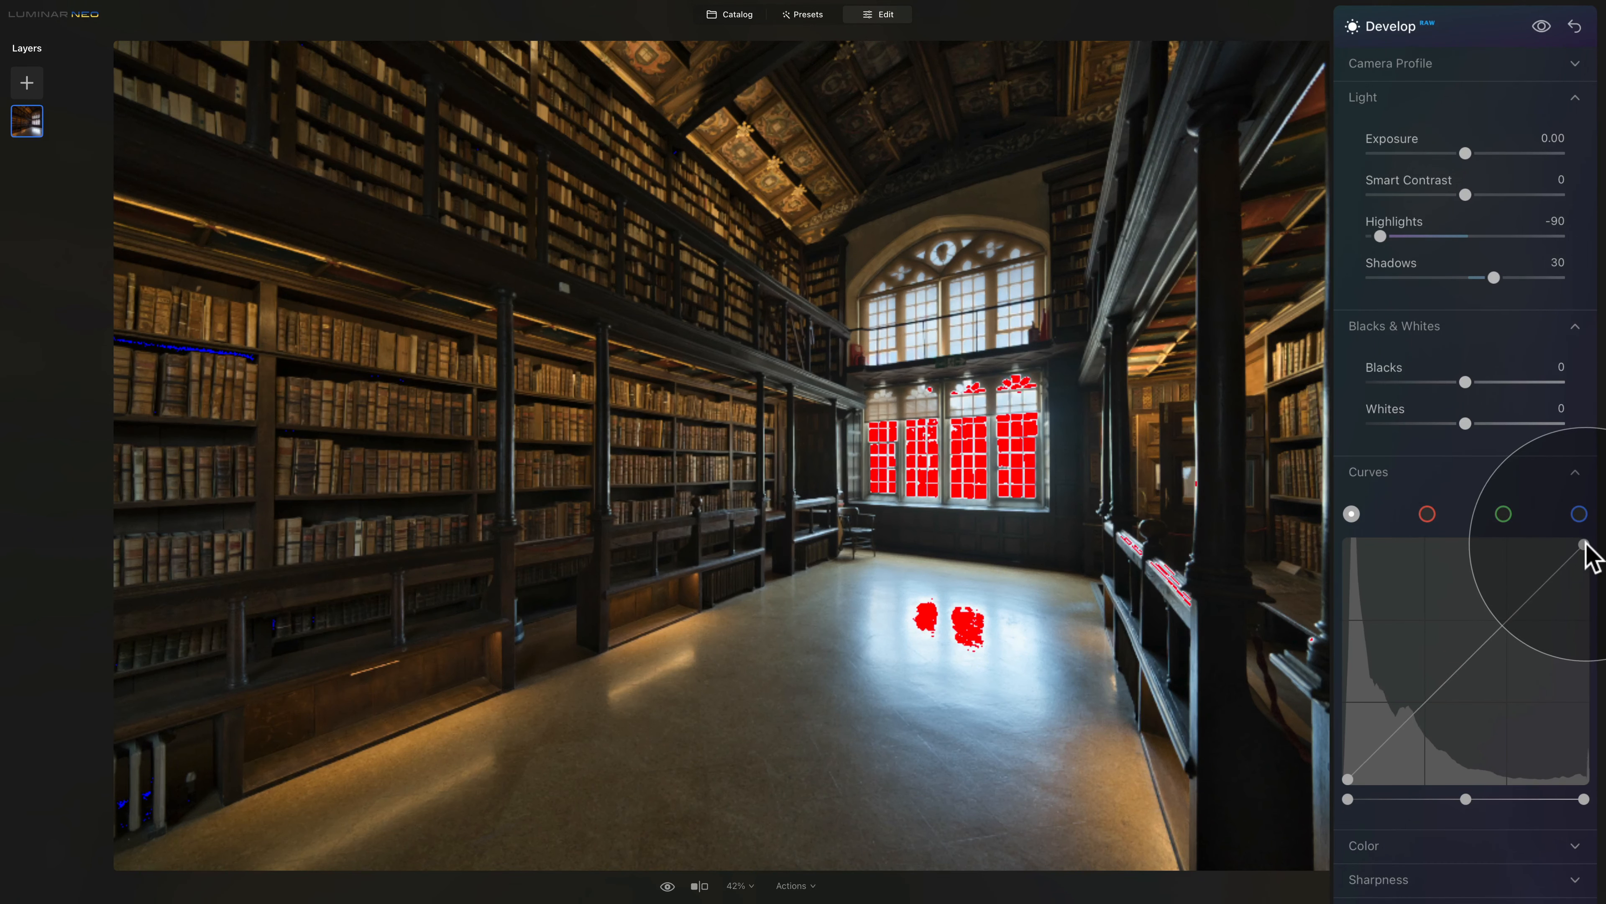
pyautogui.moveTo(1584, 549); pyautogui.dragTo(1584, 553)
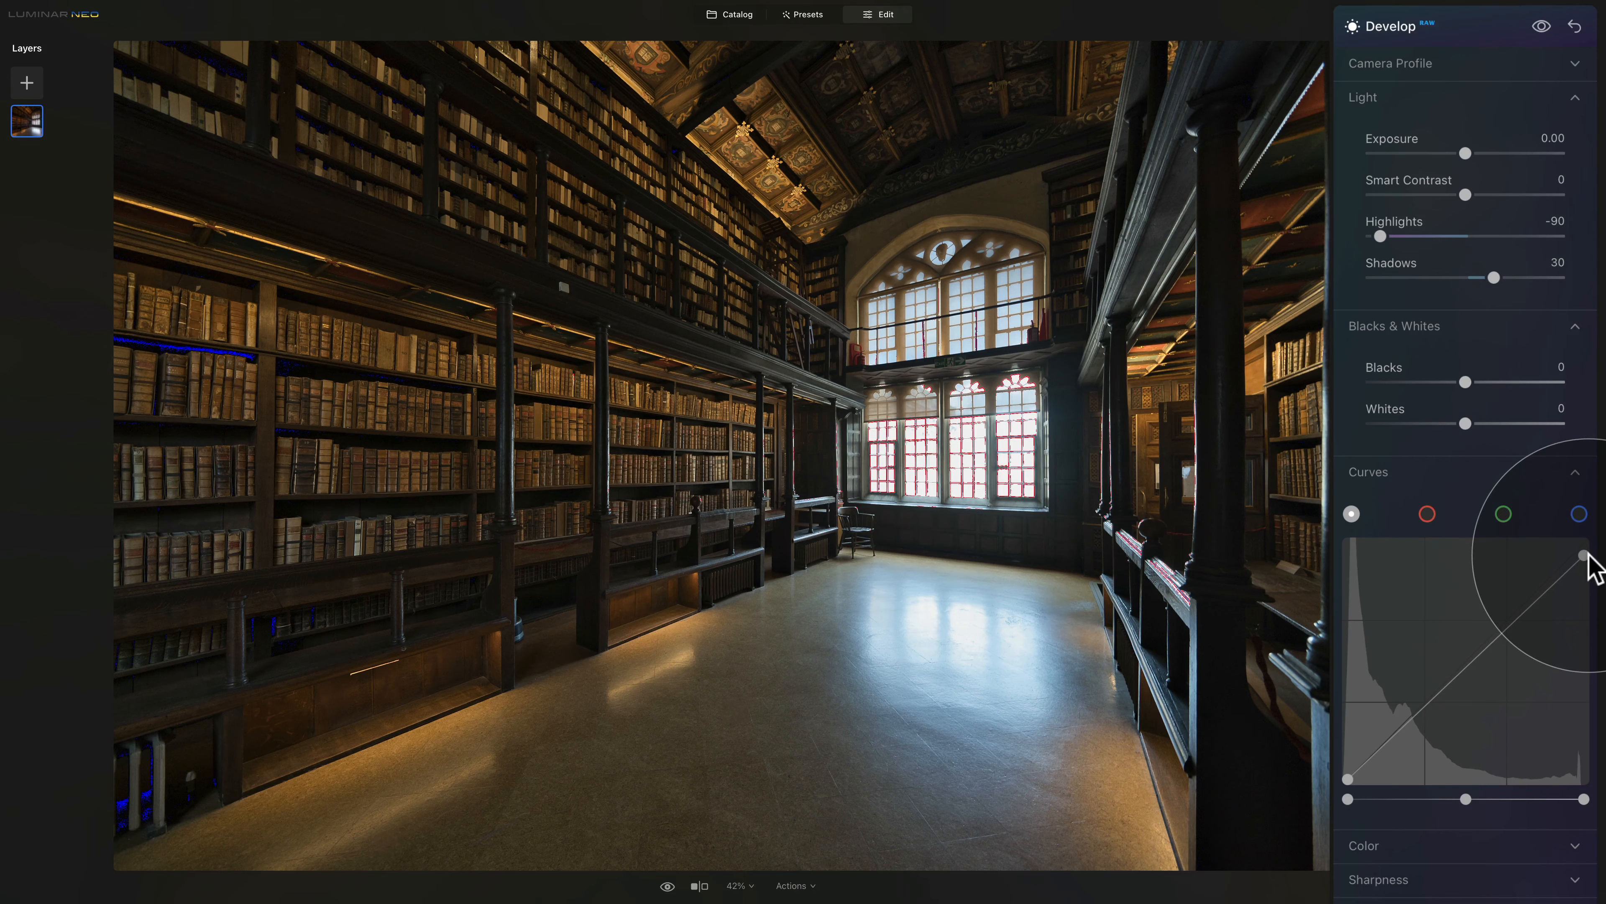
pyautogui.moveTo(1588, 548); pyautogui.dragTo(1589, 554)
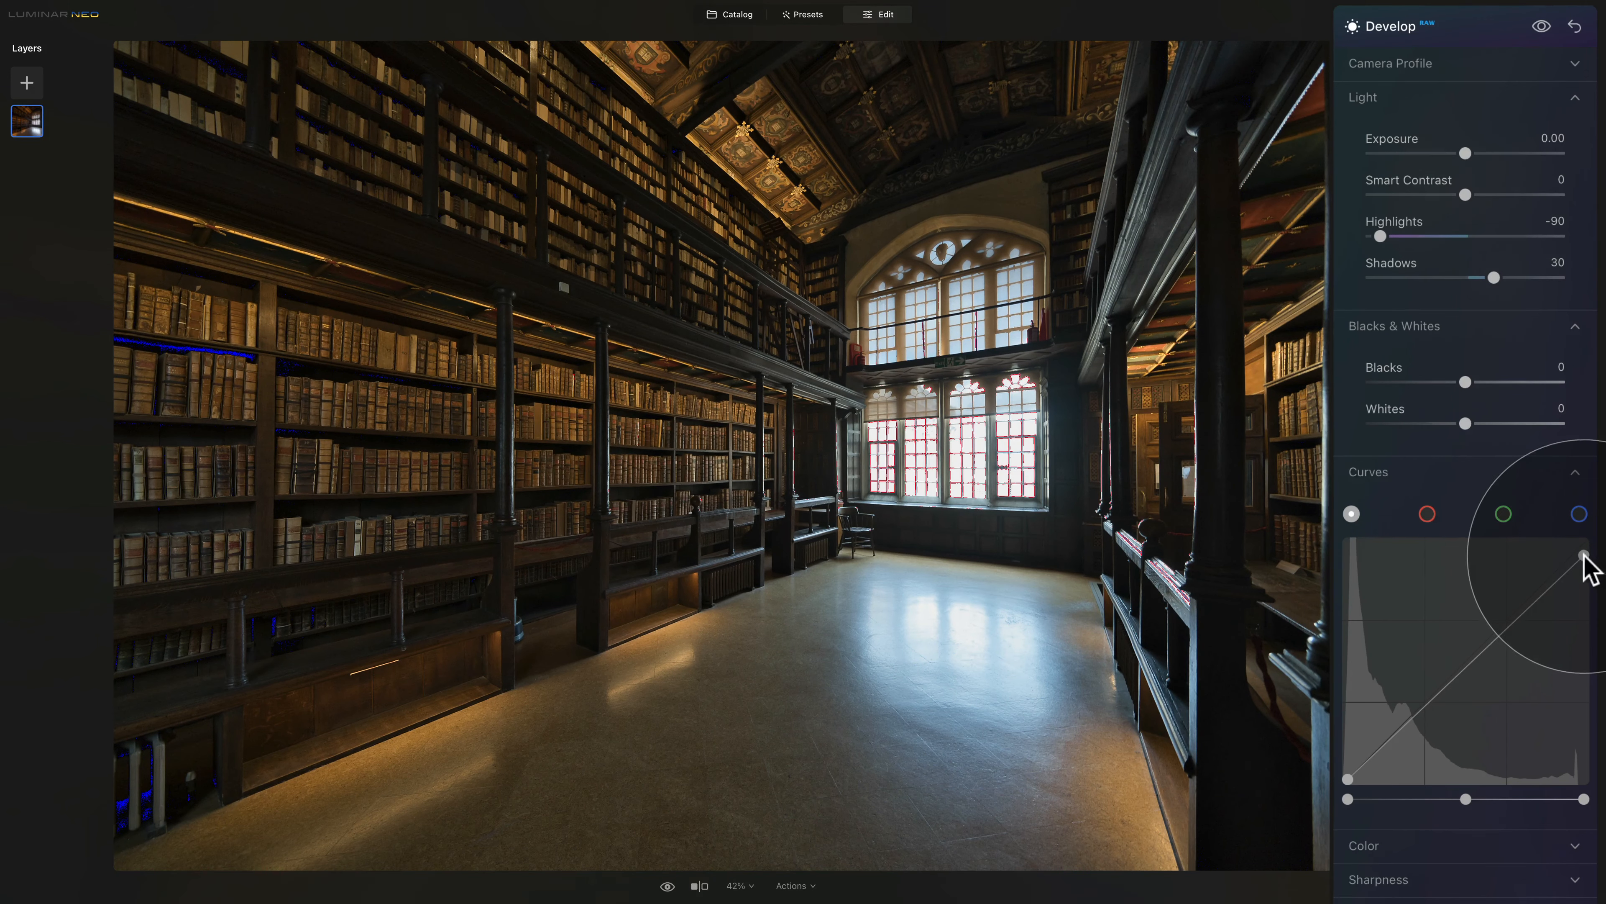
pyautogui.click(1419, 470)
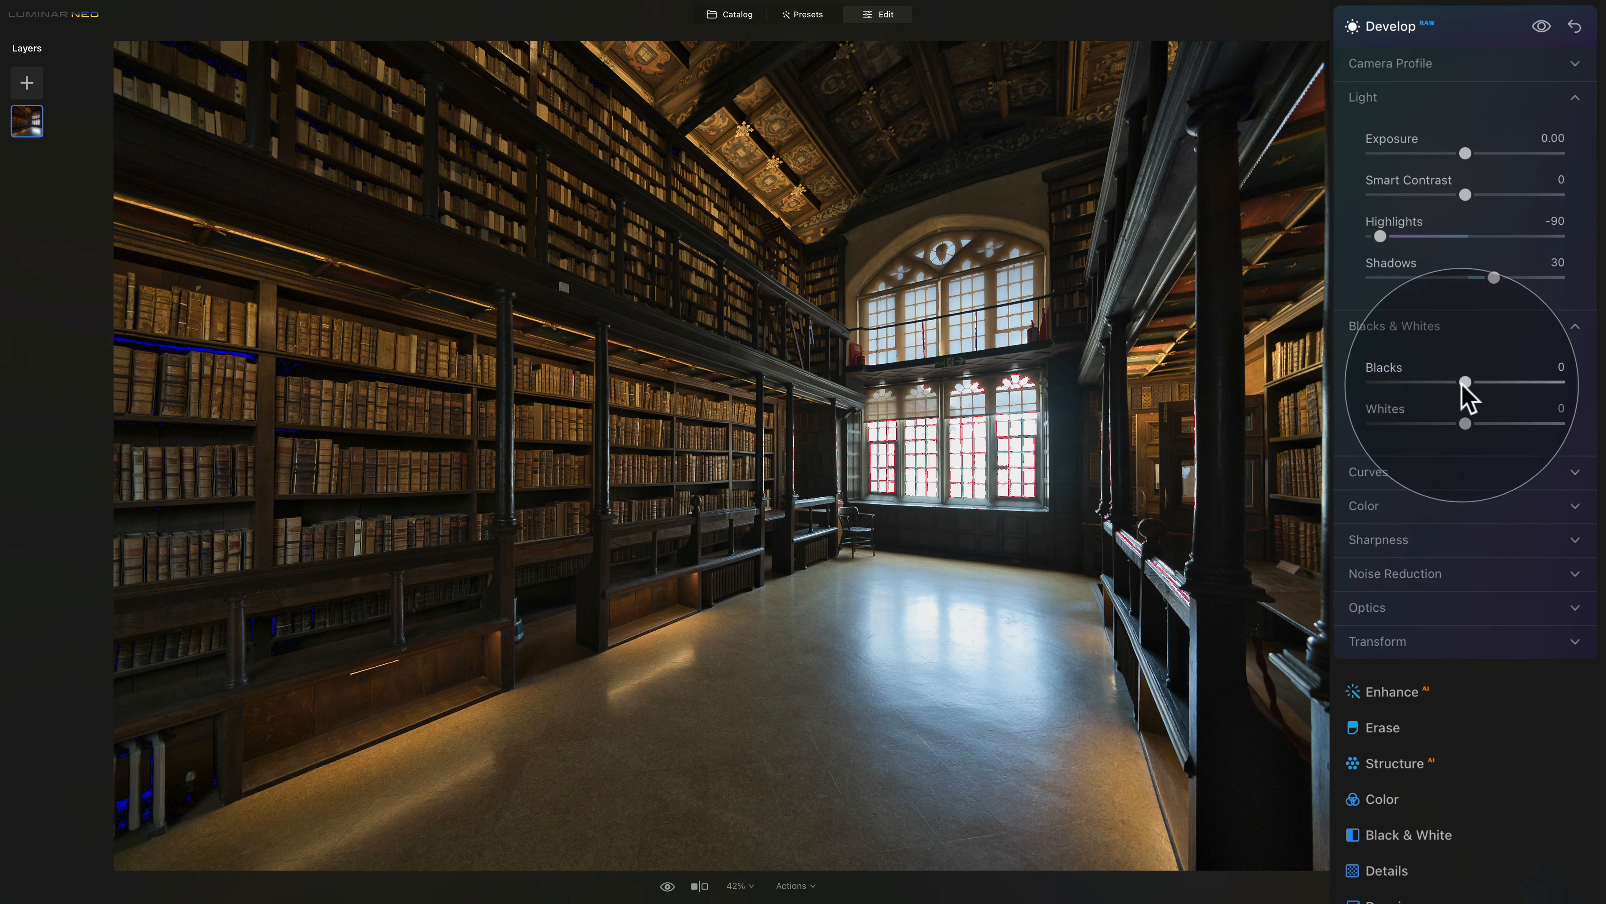
# - Set Blacks to -15 and Whites to 42 in the RAW development settings
pyautogui.moveTo(1465, 380); pyautogui.dragTo(1447, 381)
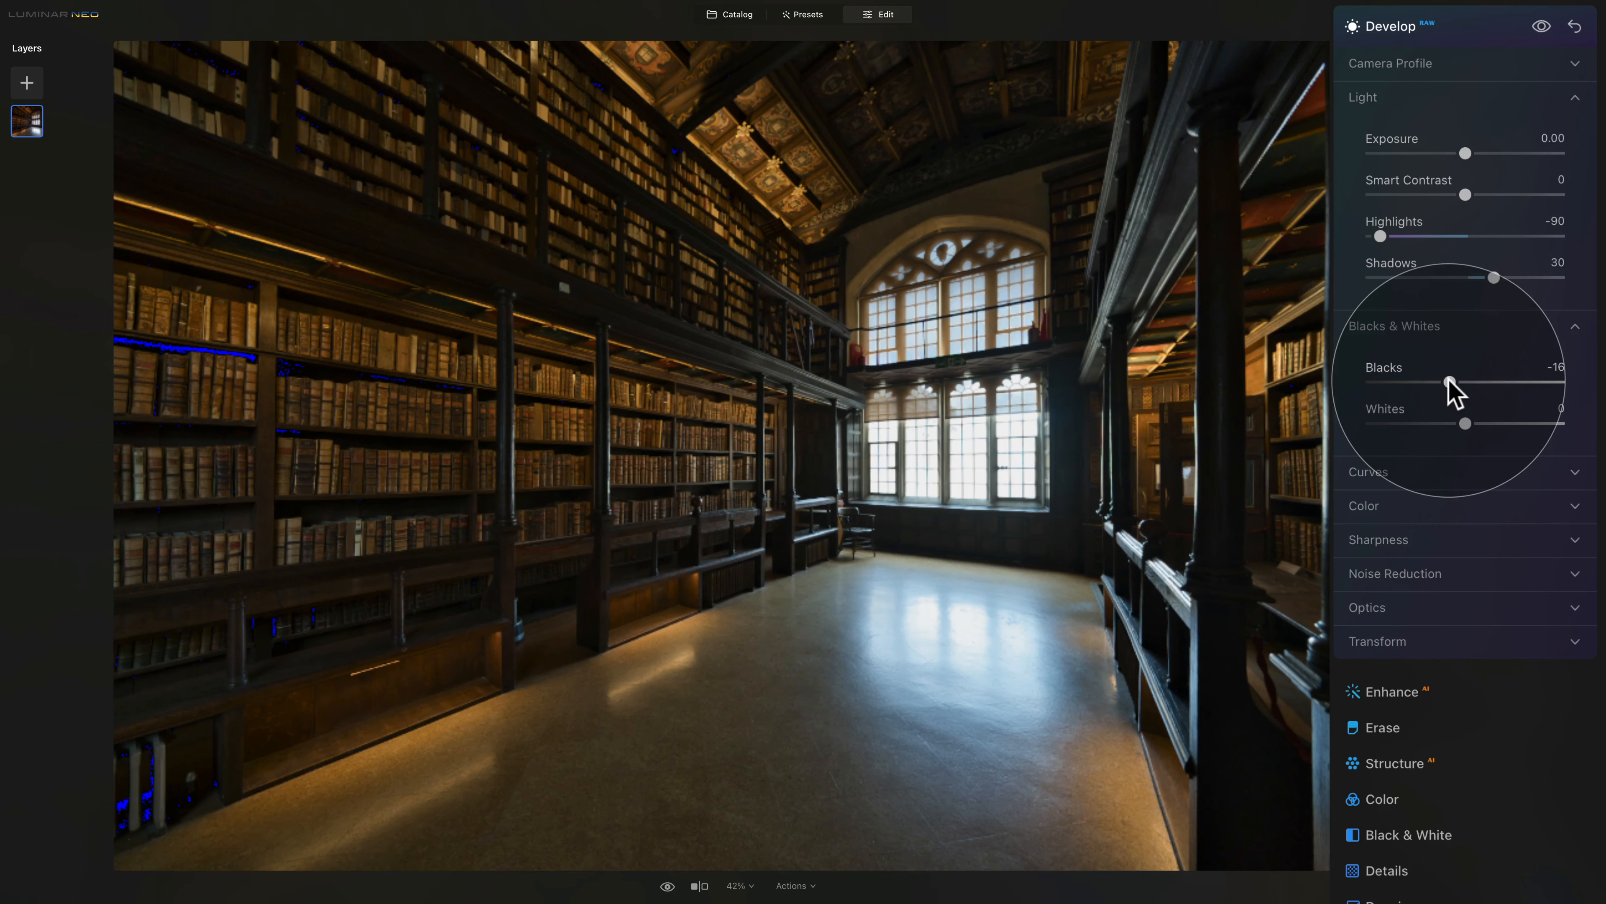
pyautogui.click(1446, 380)
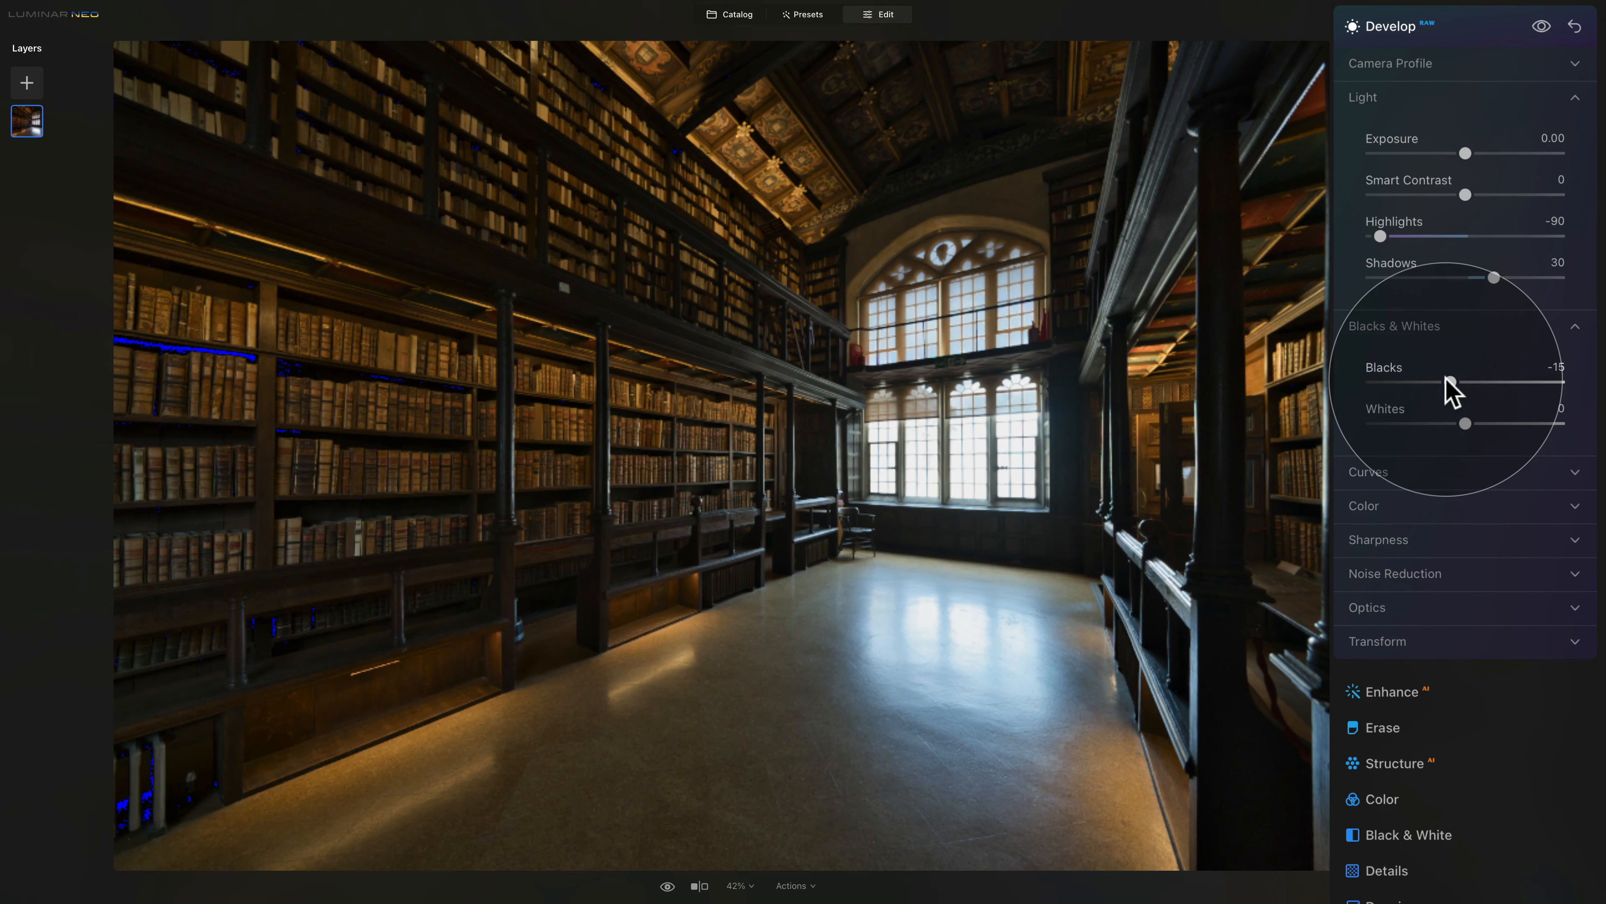
pyautogui.click(1465, 422)
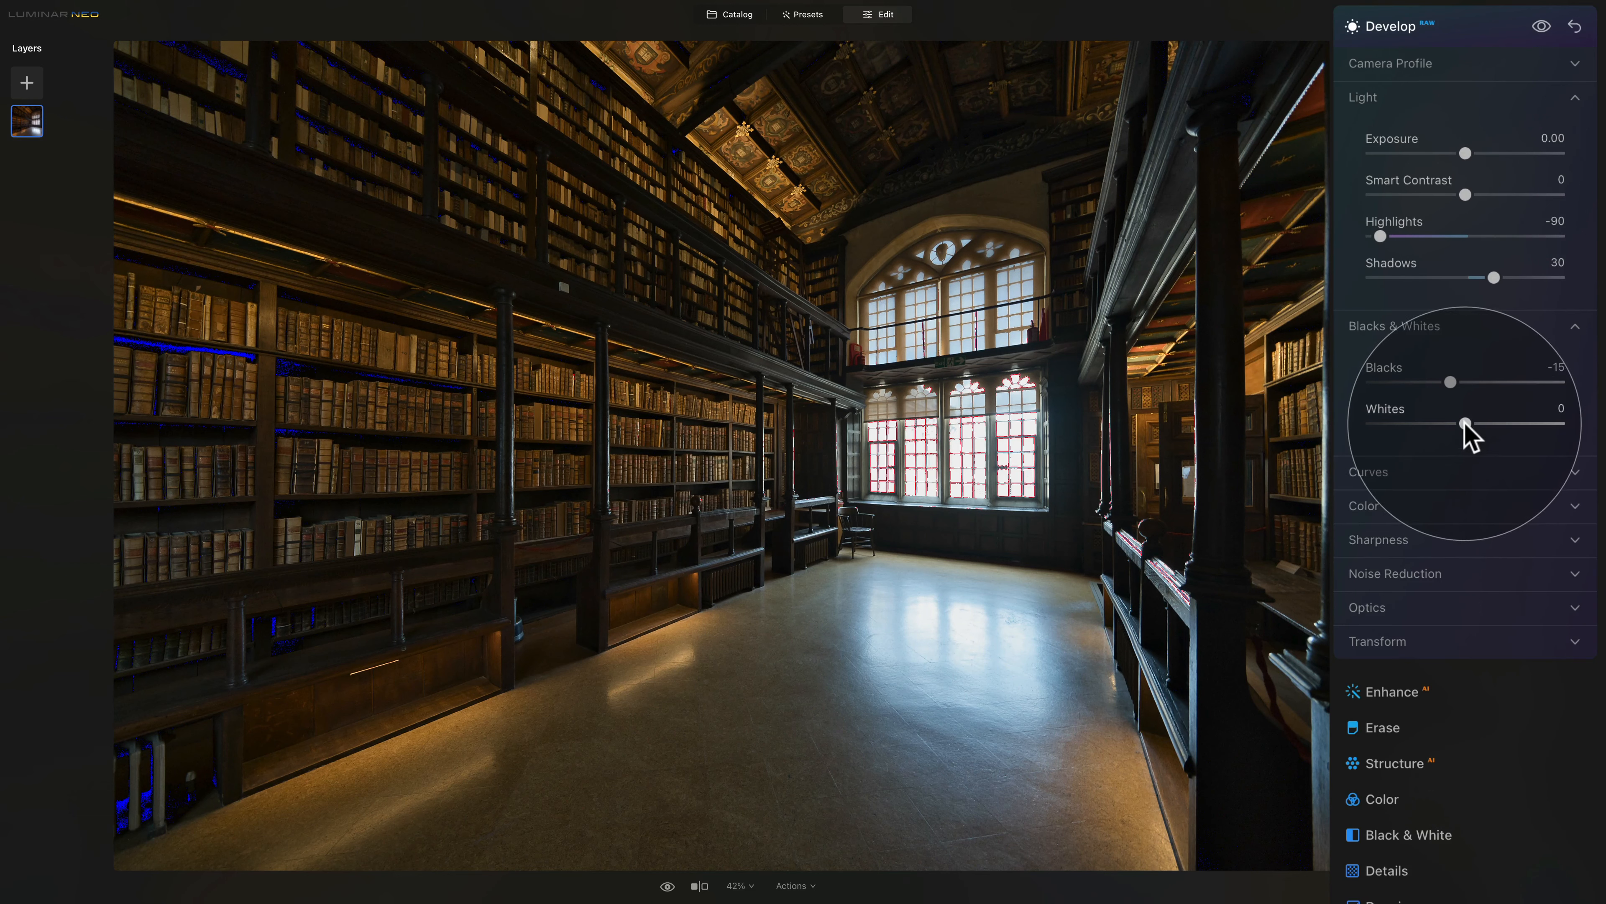
pyautogui.moveTo(1467, 422); pyautogui.dragTo(1505, 424)
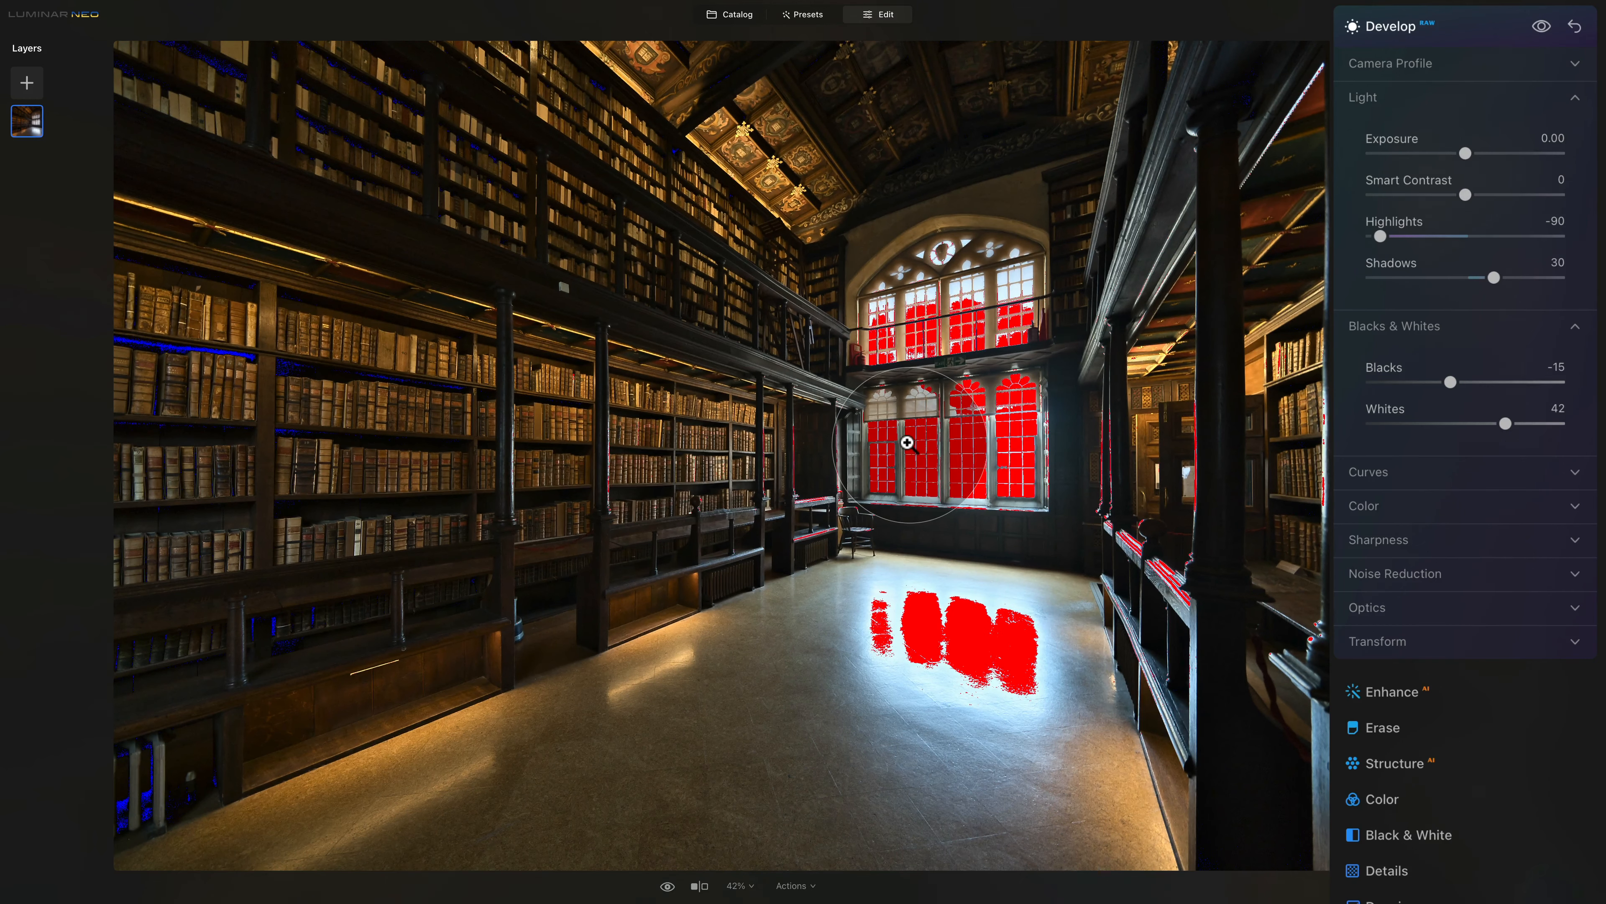
# - Set Whites to 10 and Smart Contrast to 15 in the RAW development settings
pyautogui.moveTo(1506, 424); pyautogui.dragTo(1473, 425)
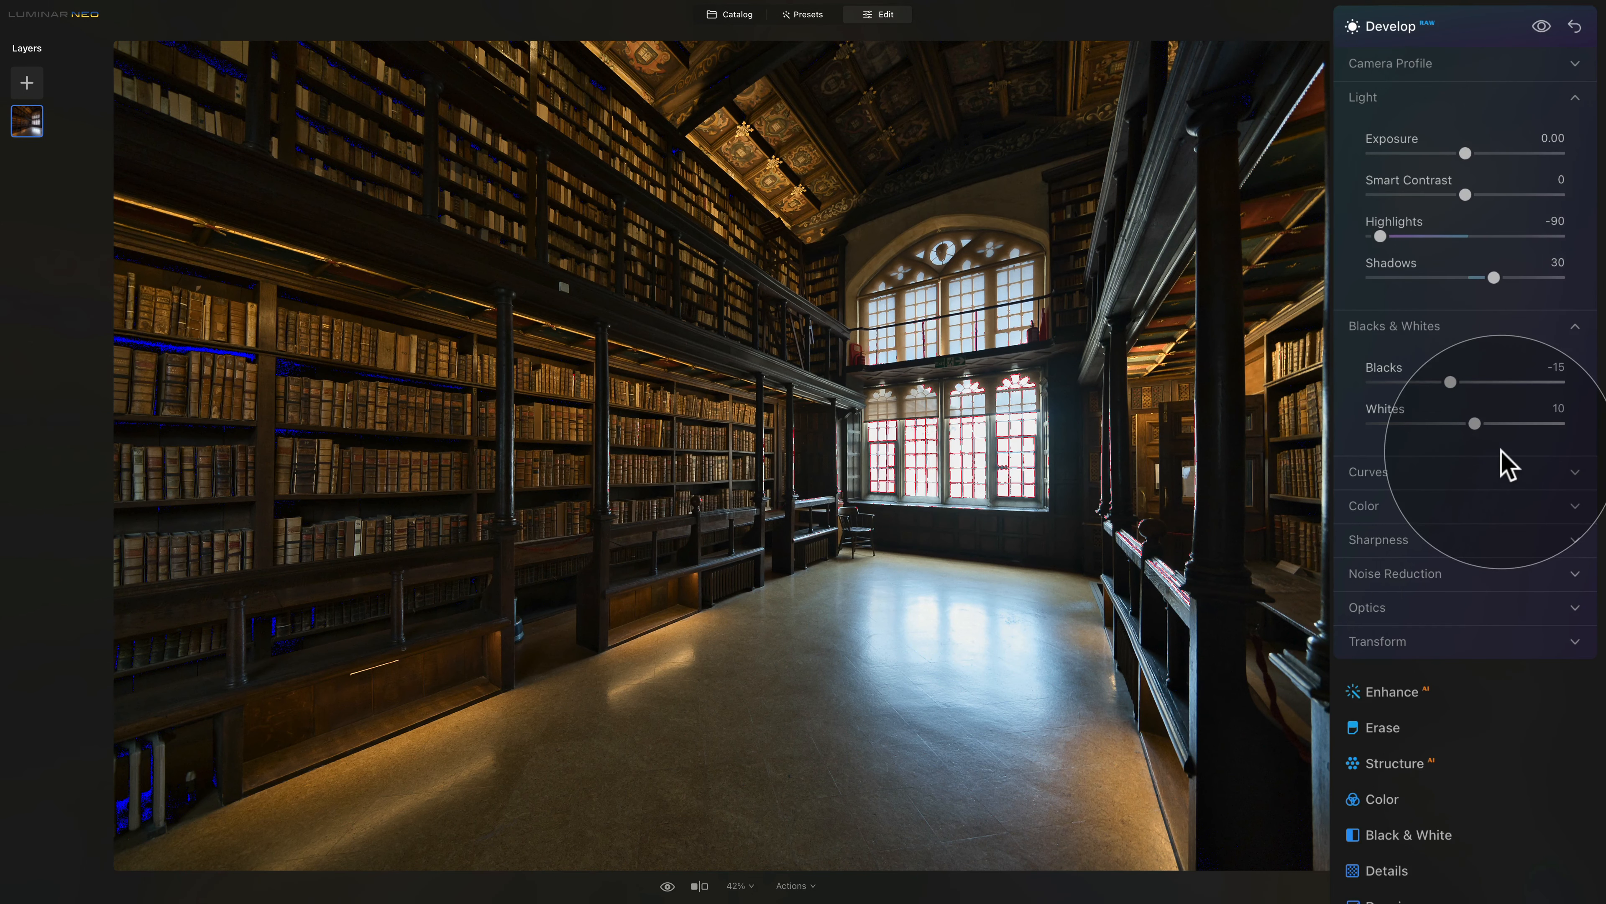
pyautogui.click(1399, 325)
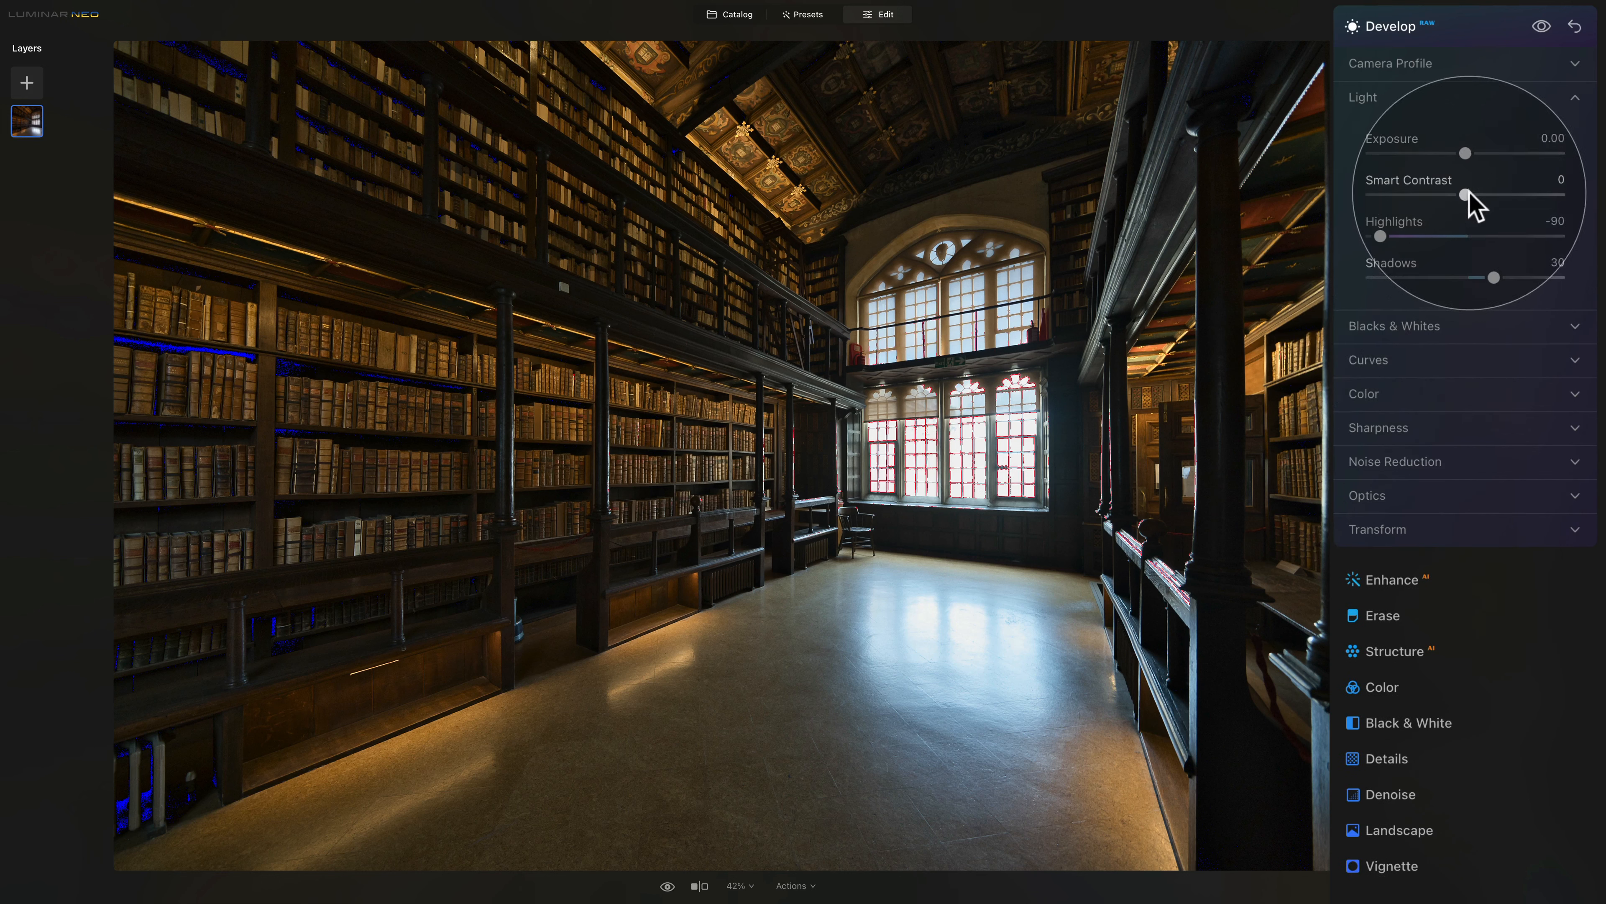
pyautogui.moveTo(1467, 193); pyautogui.dragTo(1483, 194)
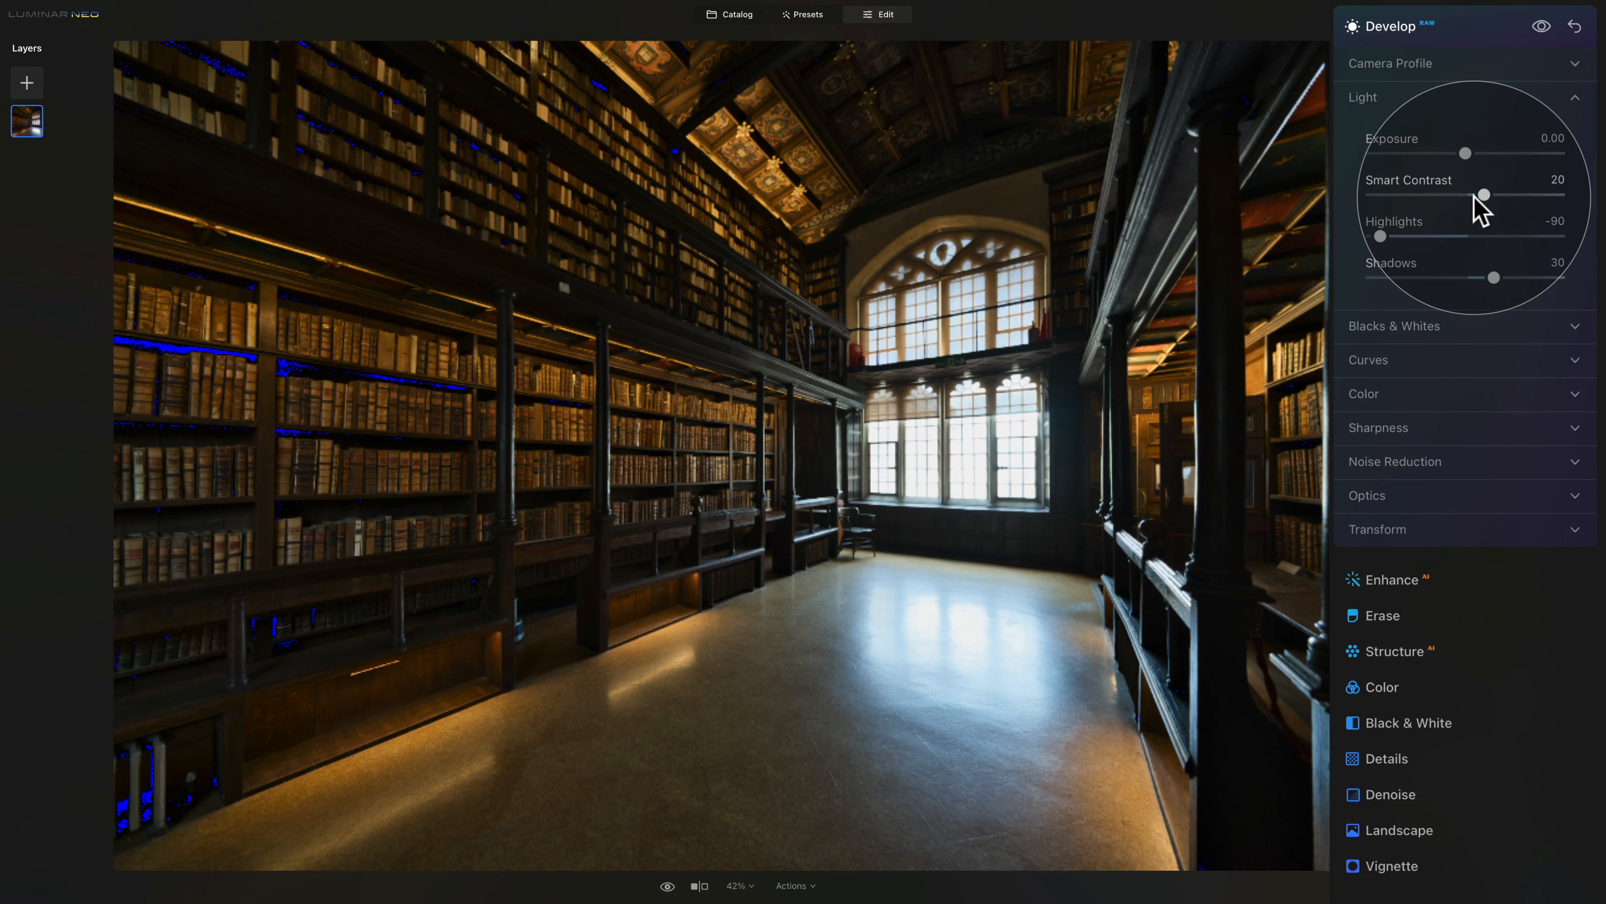
pyautogui.moveTo(1483, 192); pyautogui.dragTo(1481, 193)
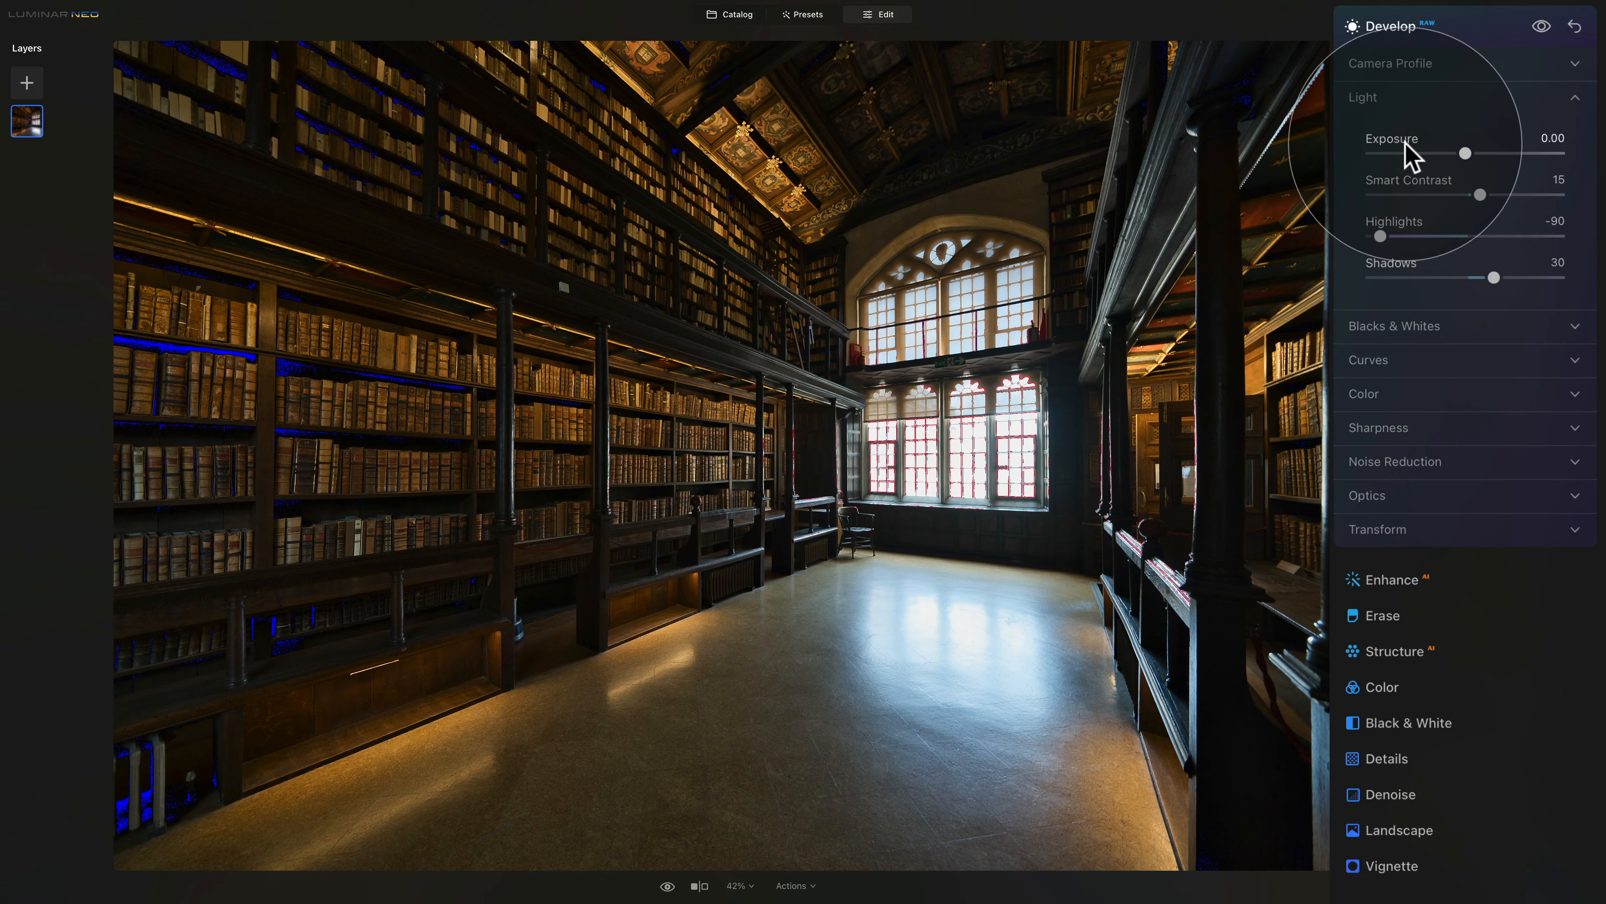
pyautogui.click(1385, 100)
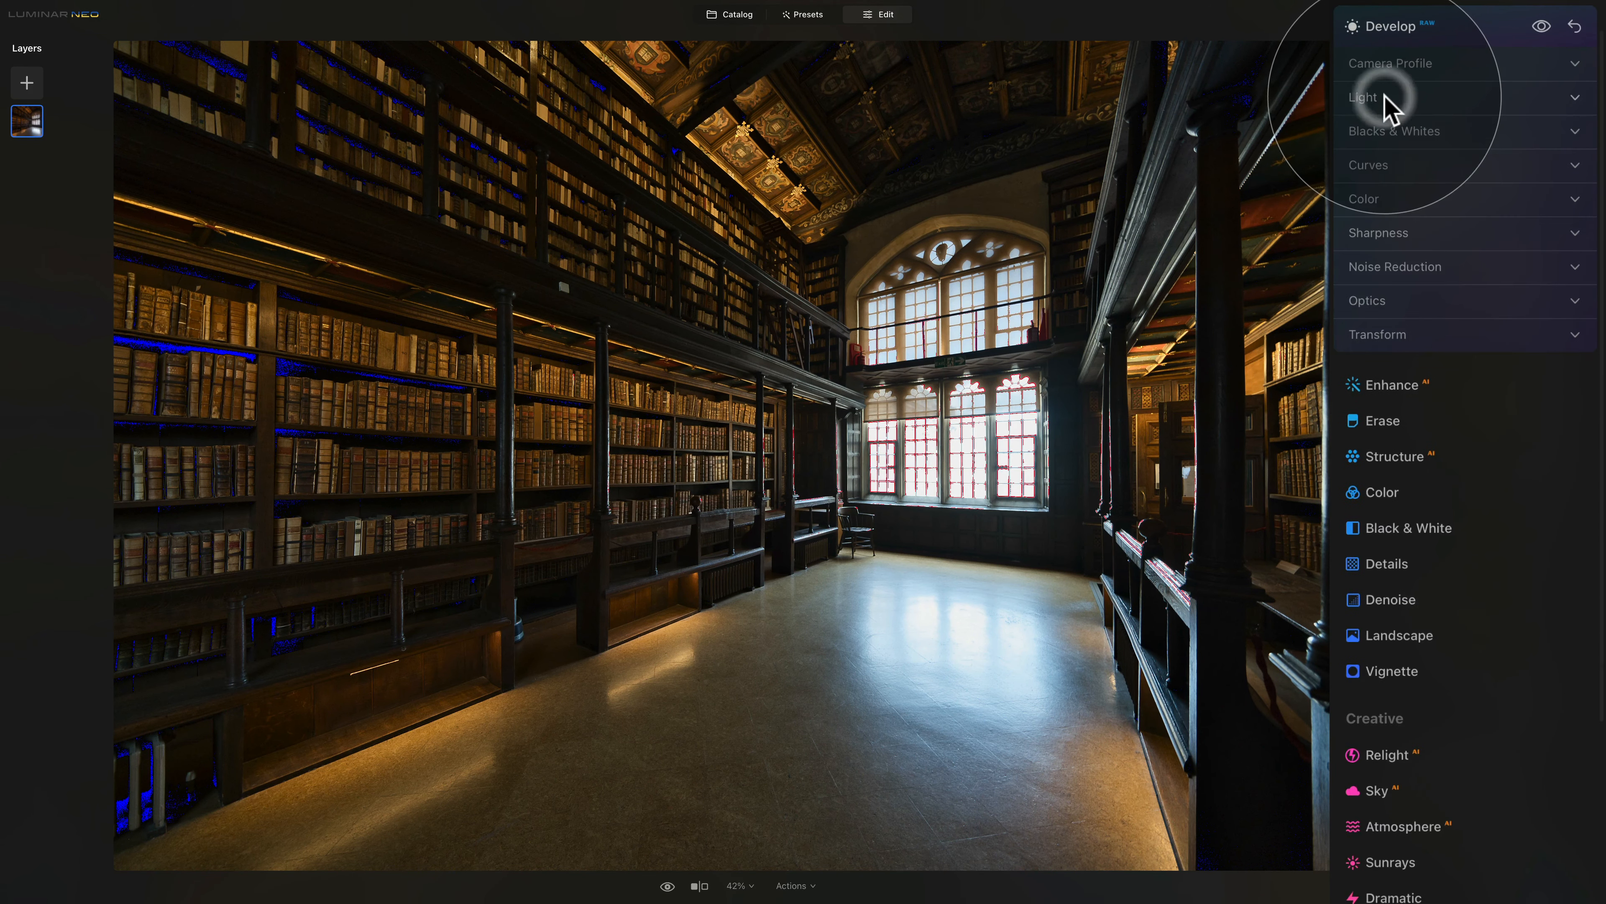
# - Try the Adobe Standard and Camera Standard camera profiles on the photo and hide the clipping mask
pyautogui.click(1398, 65)
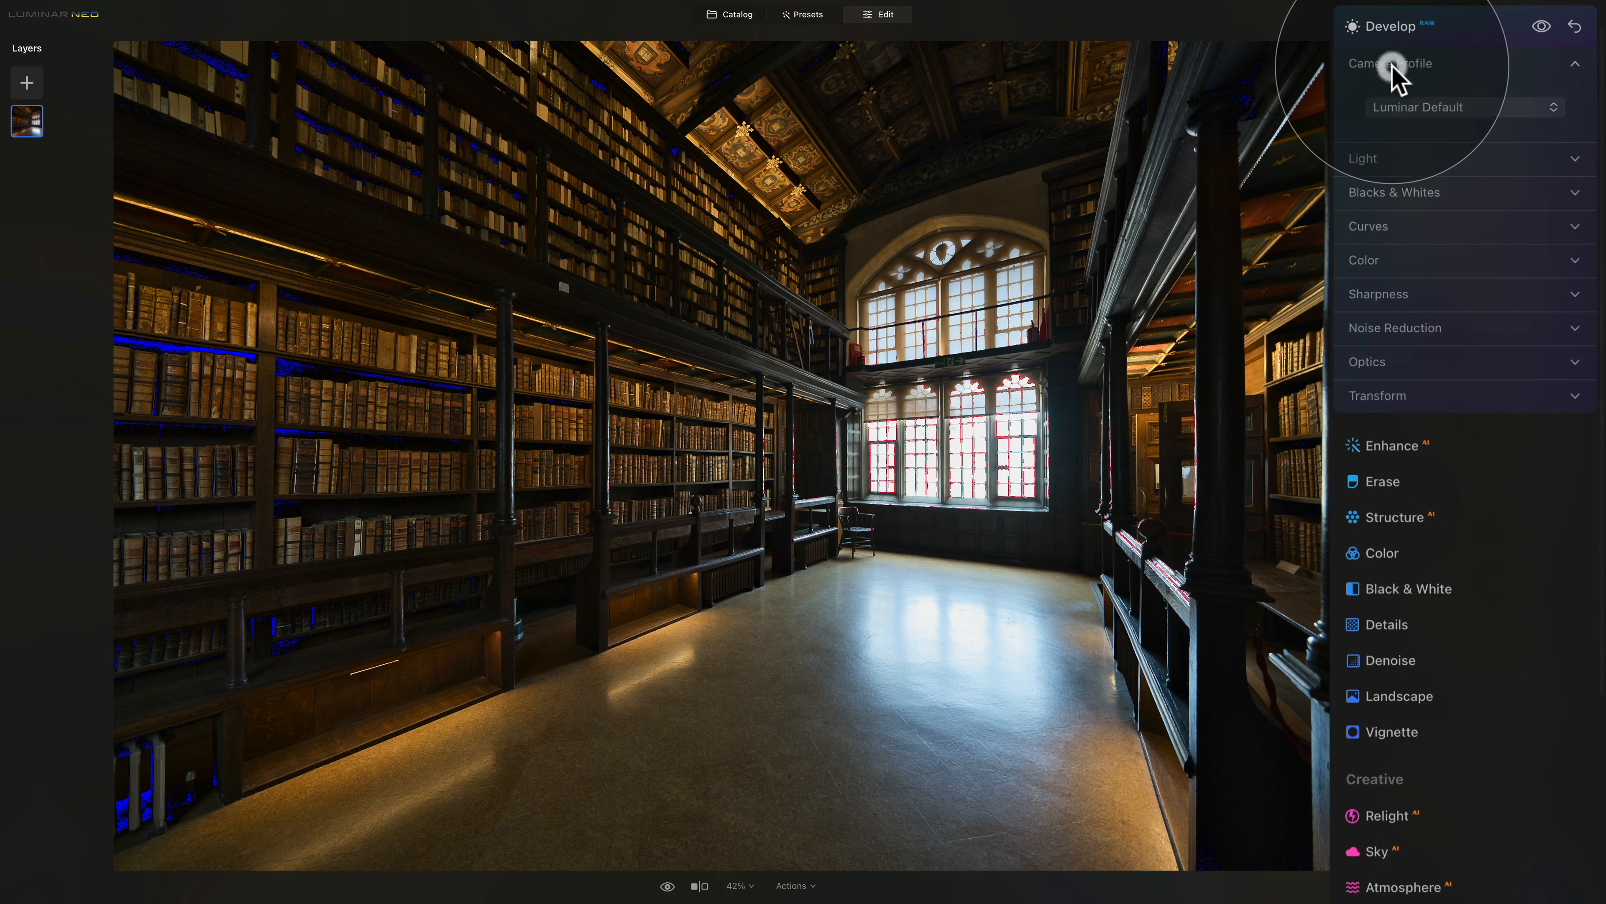
pyautogui.click(1388, 262)
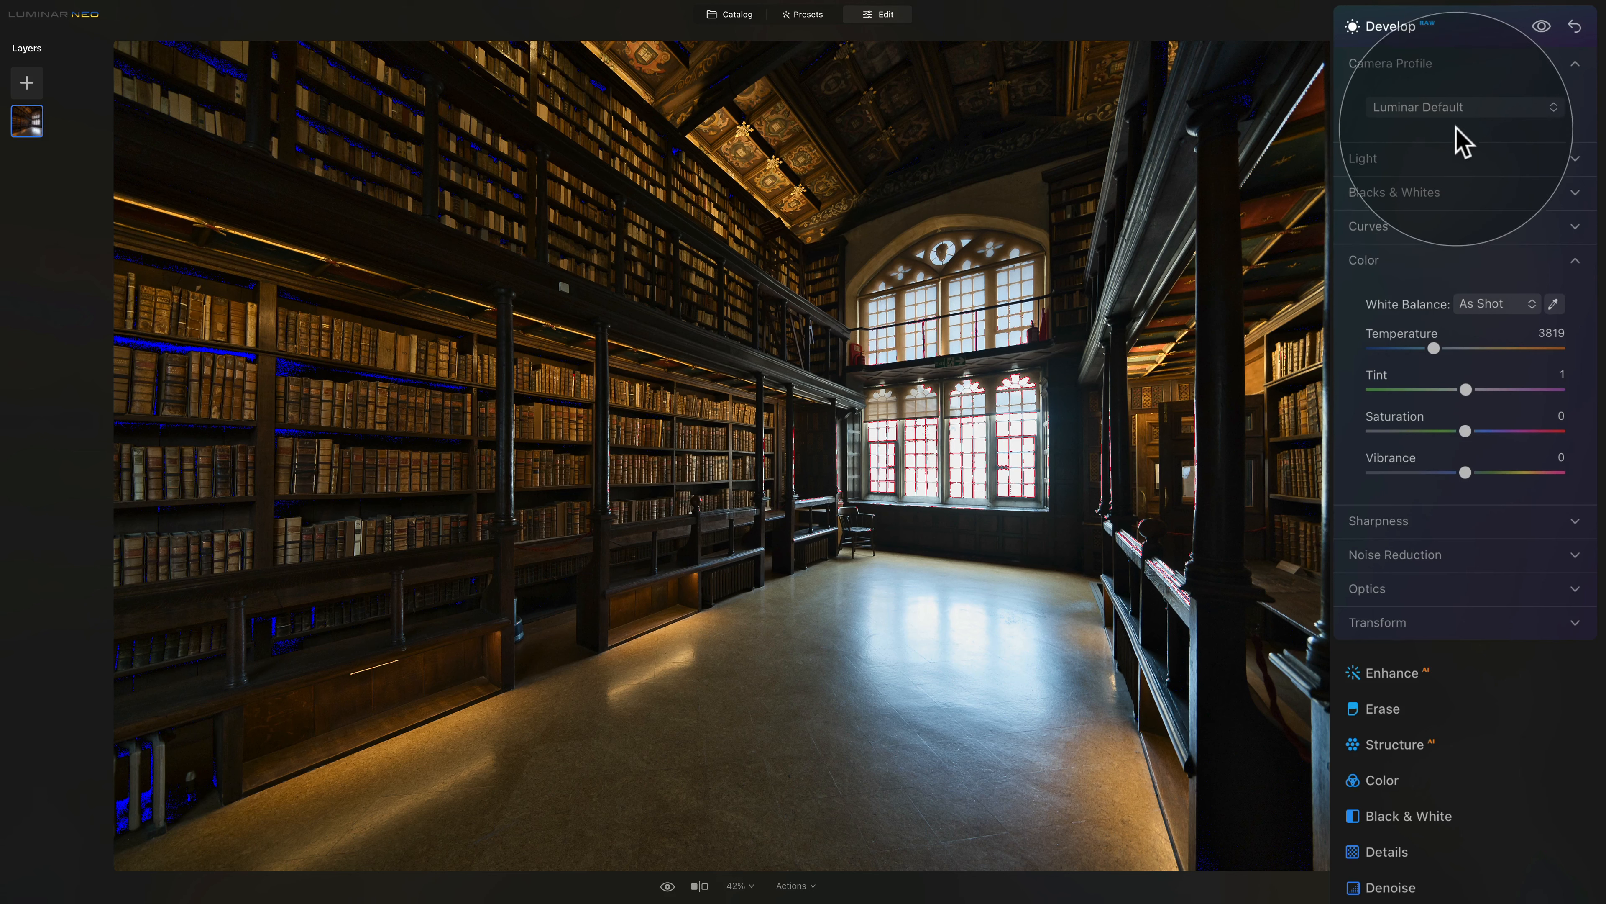
pyautogui.click(1461, 106)
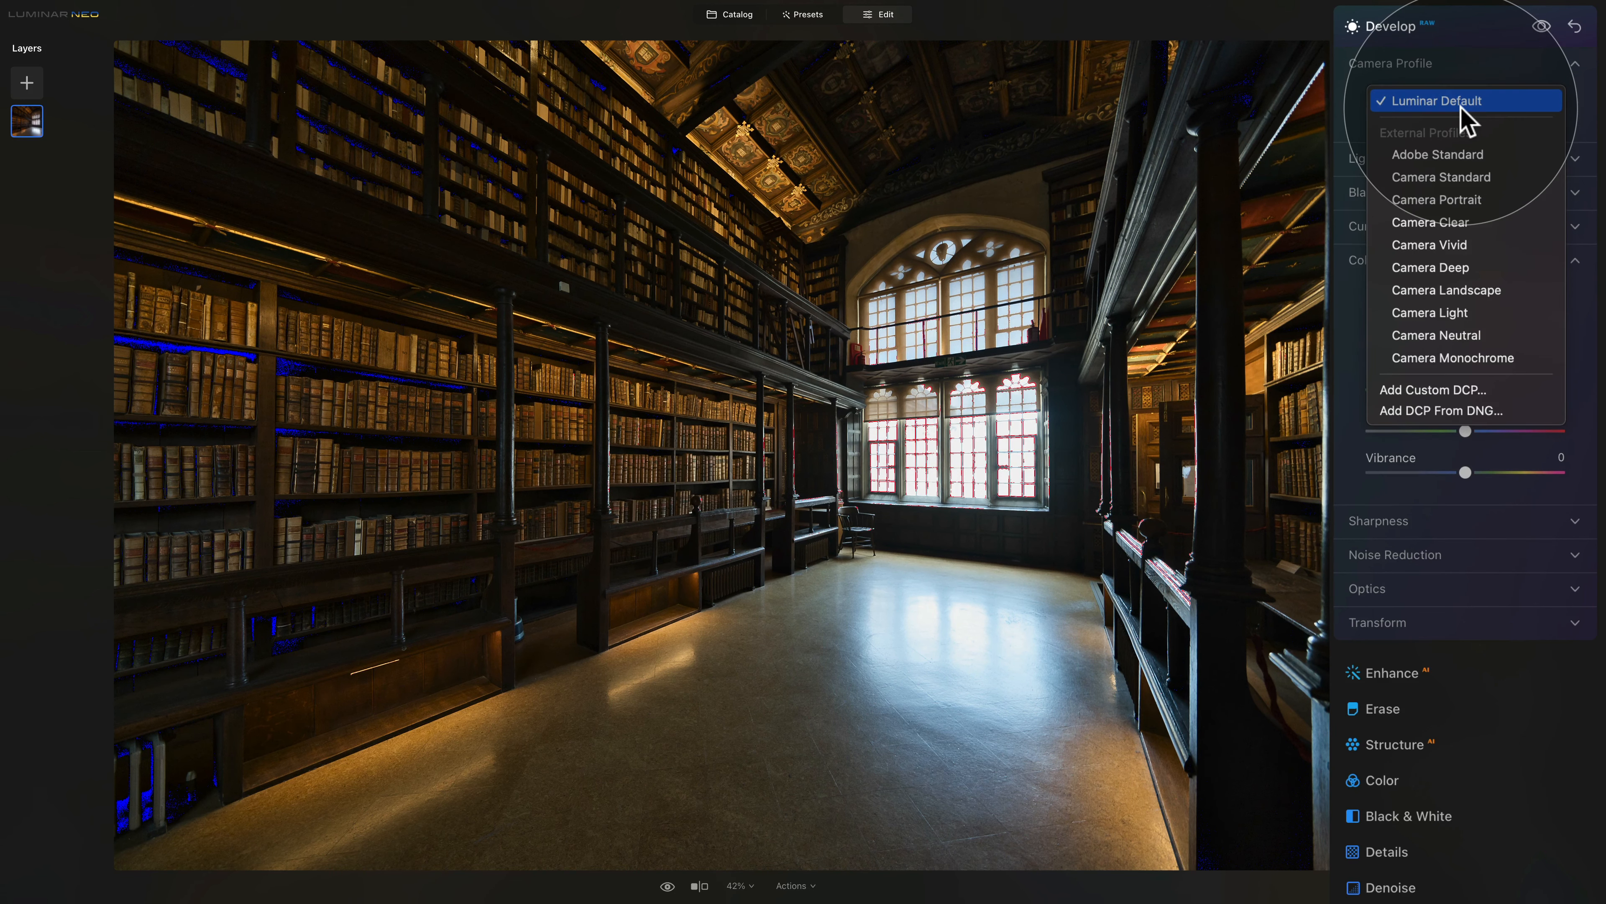
pyautogui.click(1458, 155)
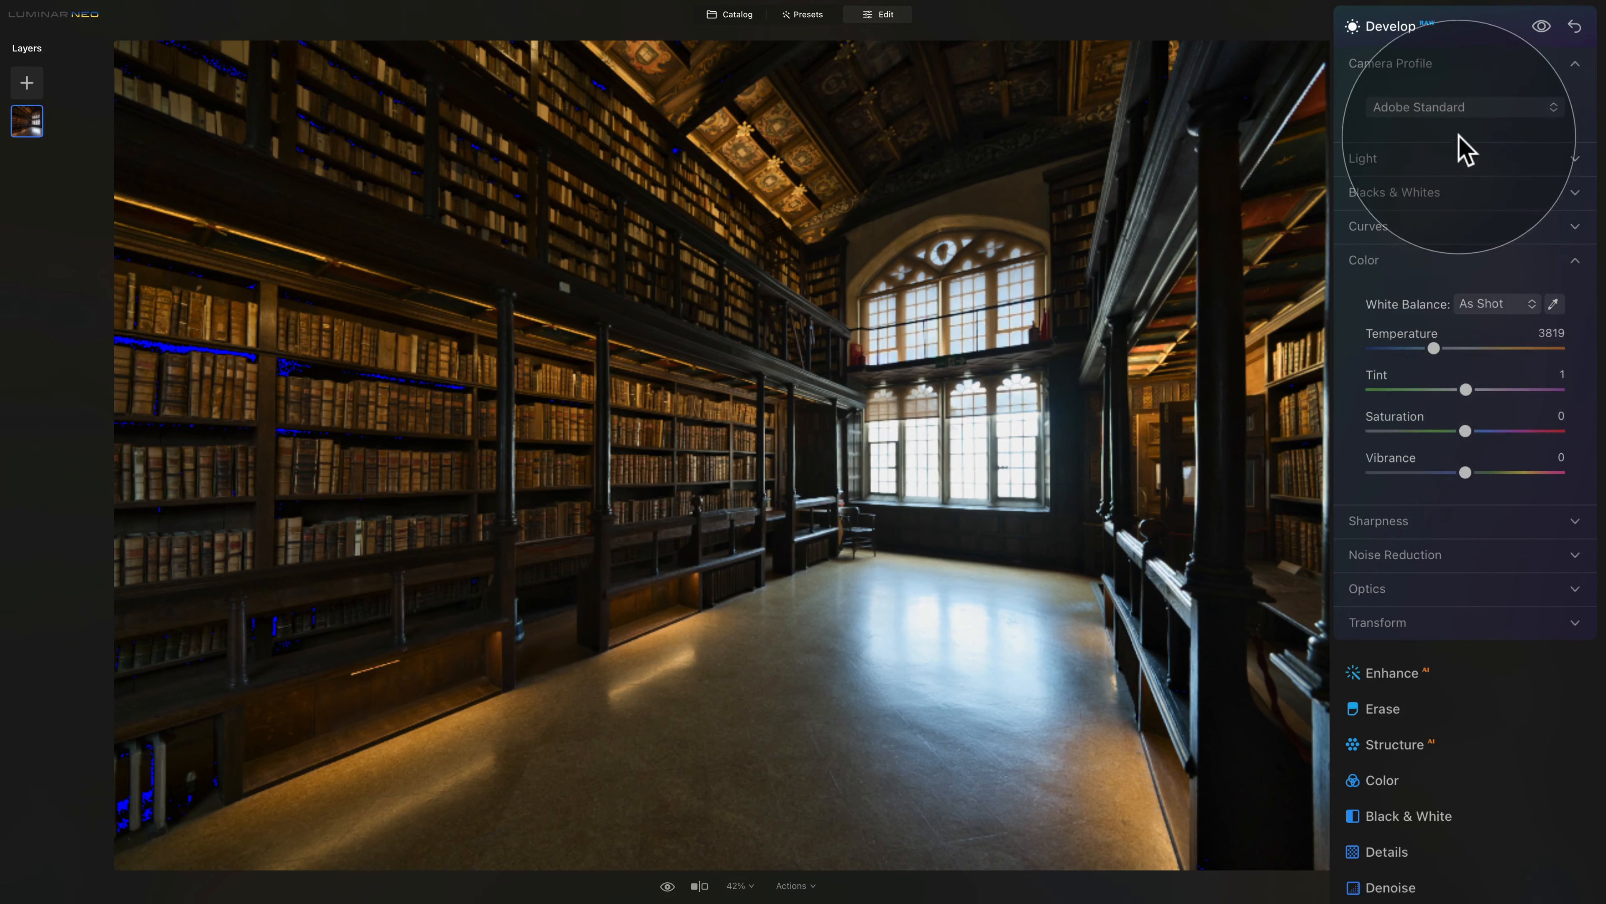
pyautogui.click(1452, 109)
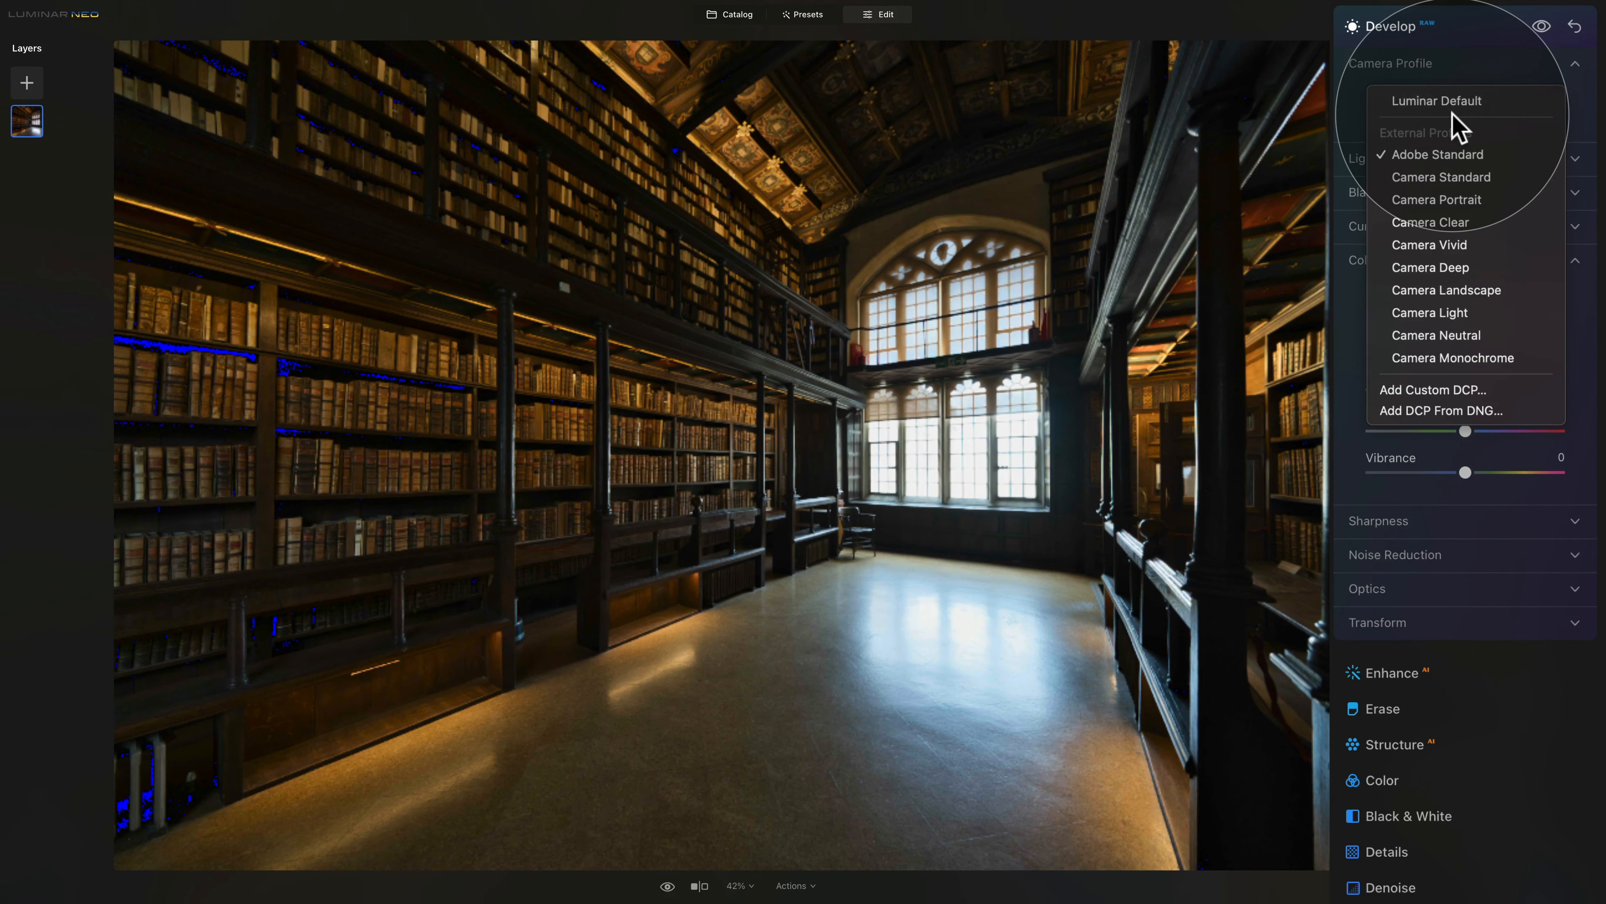
pyautogui.click(1456, 177)
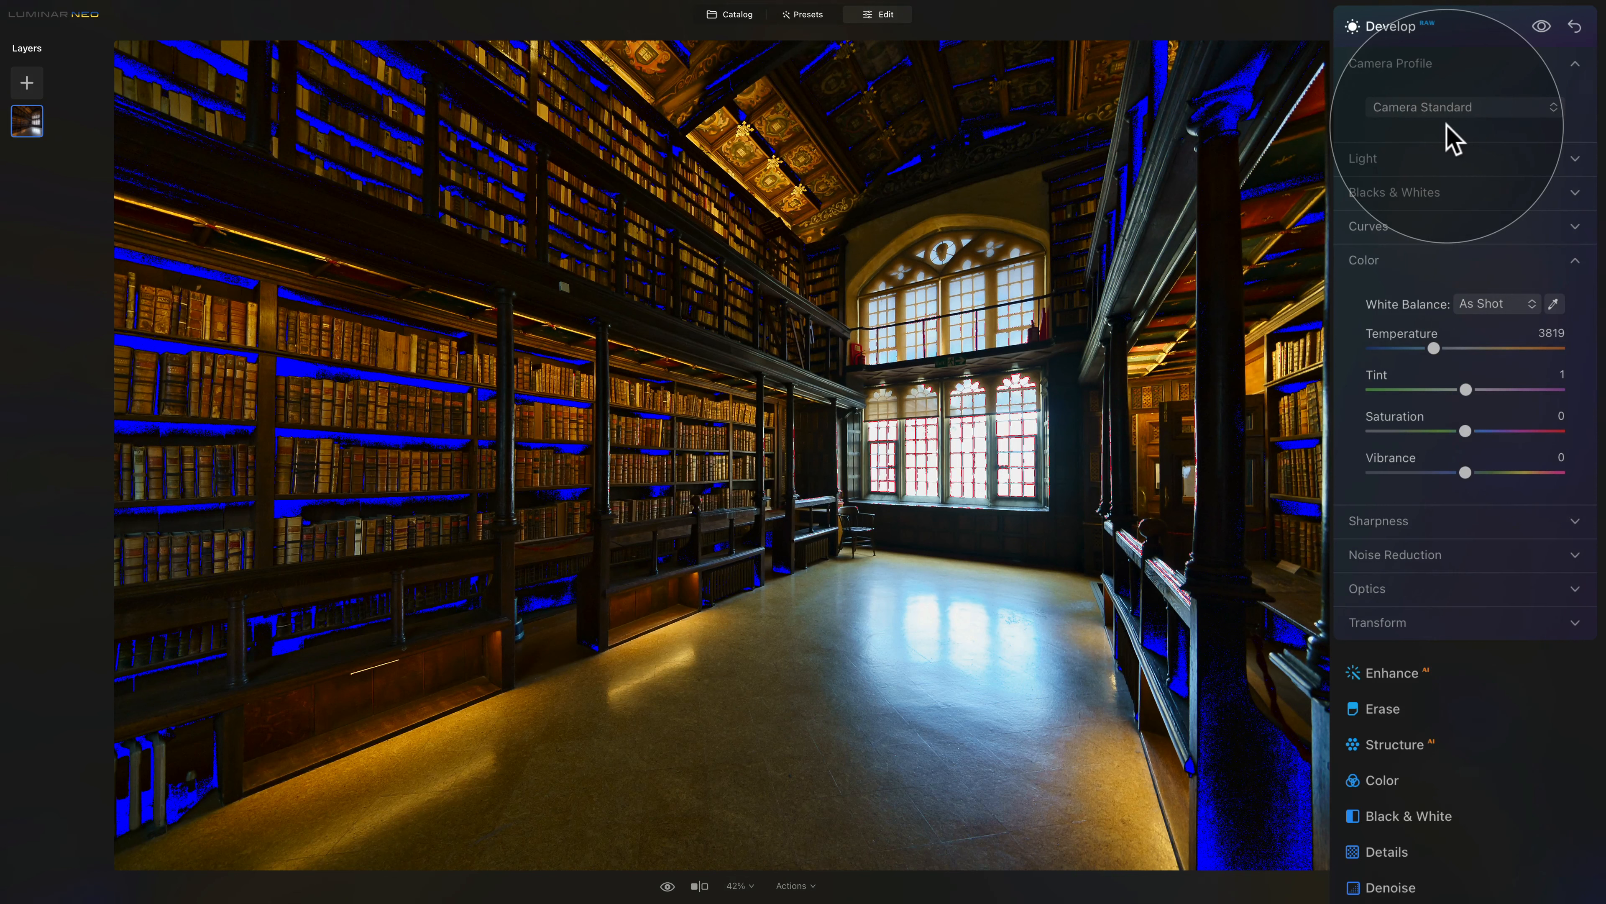
pyautogui.press('j')
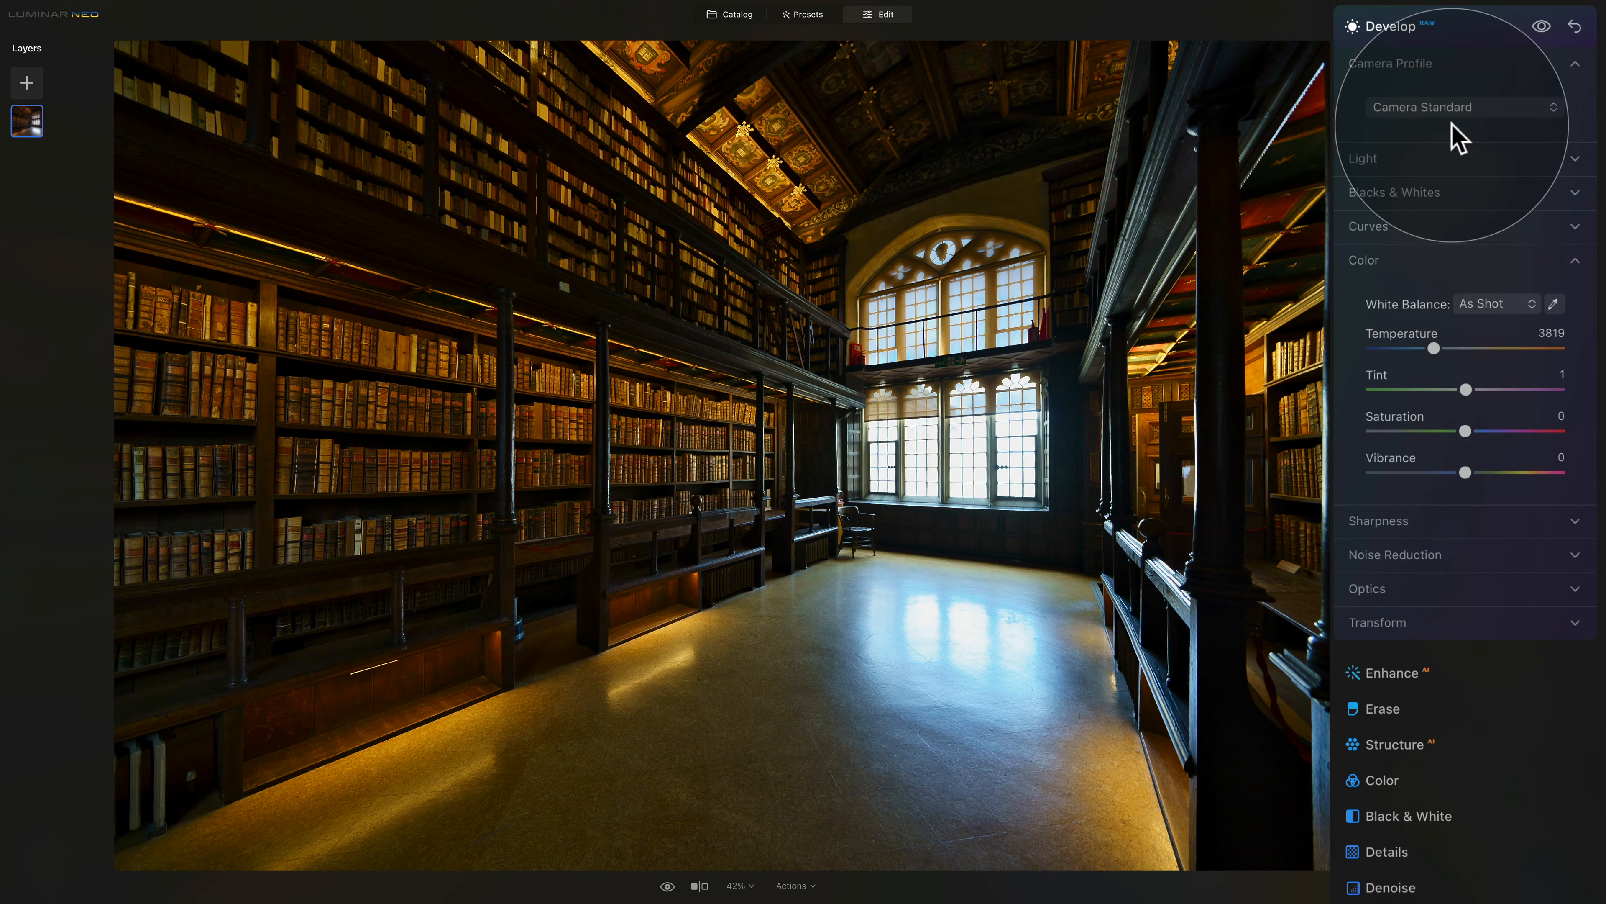
# - Return the photo's camera profile to Luminar Default
pyautogui.click(1469, 111)
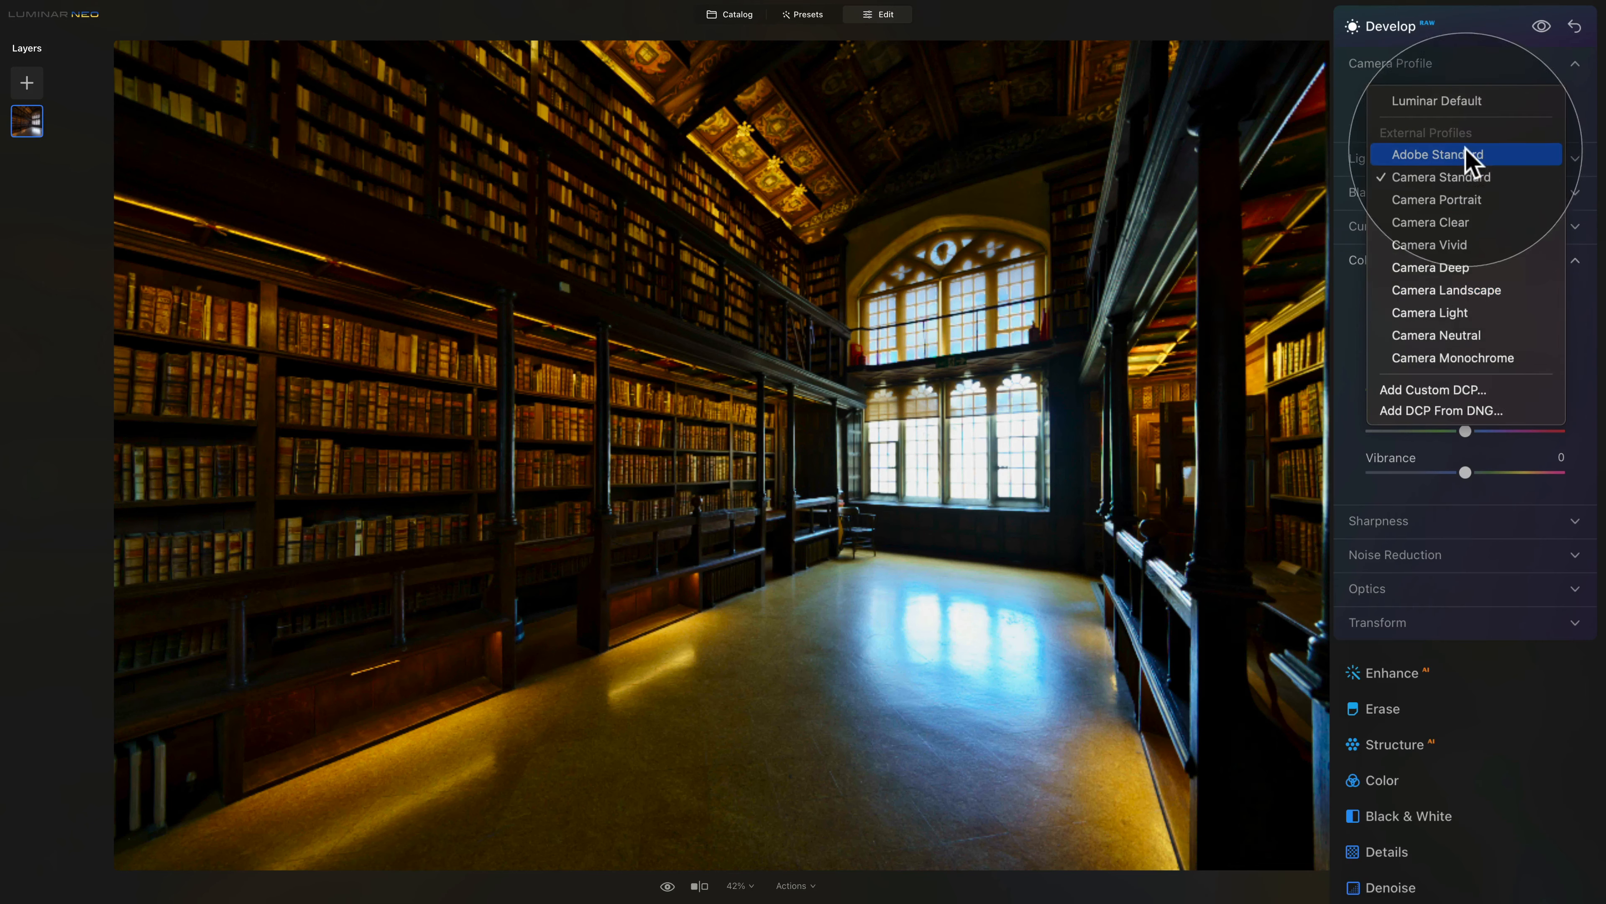
pyautogui.click(1471, 102)
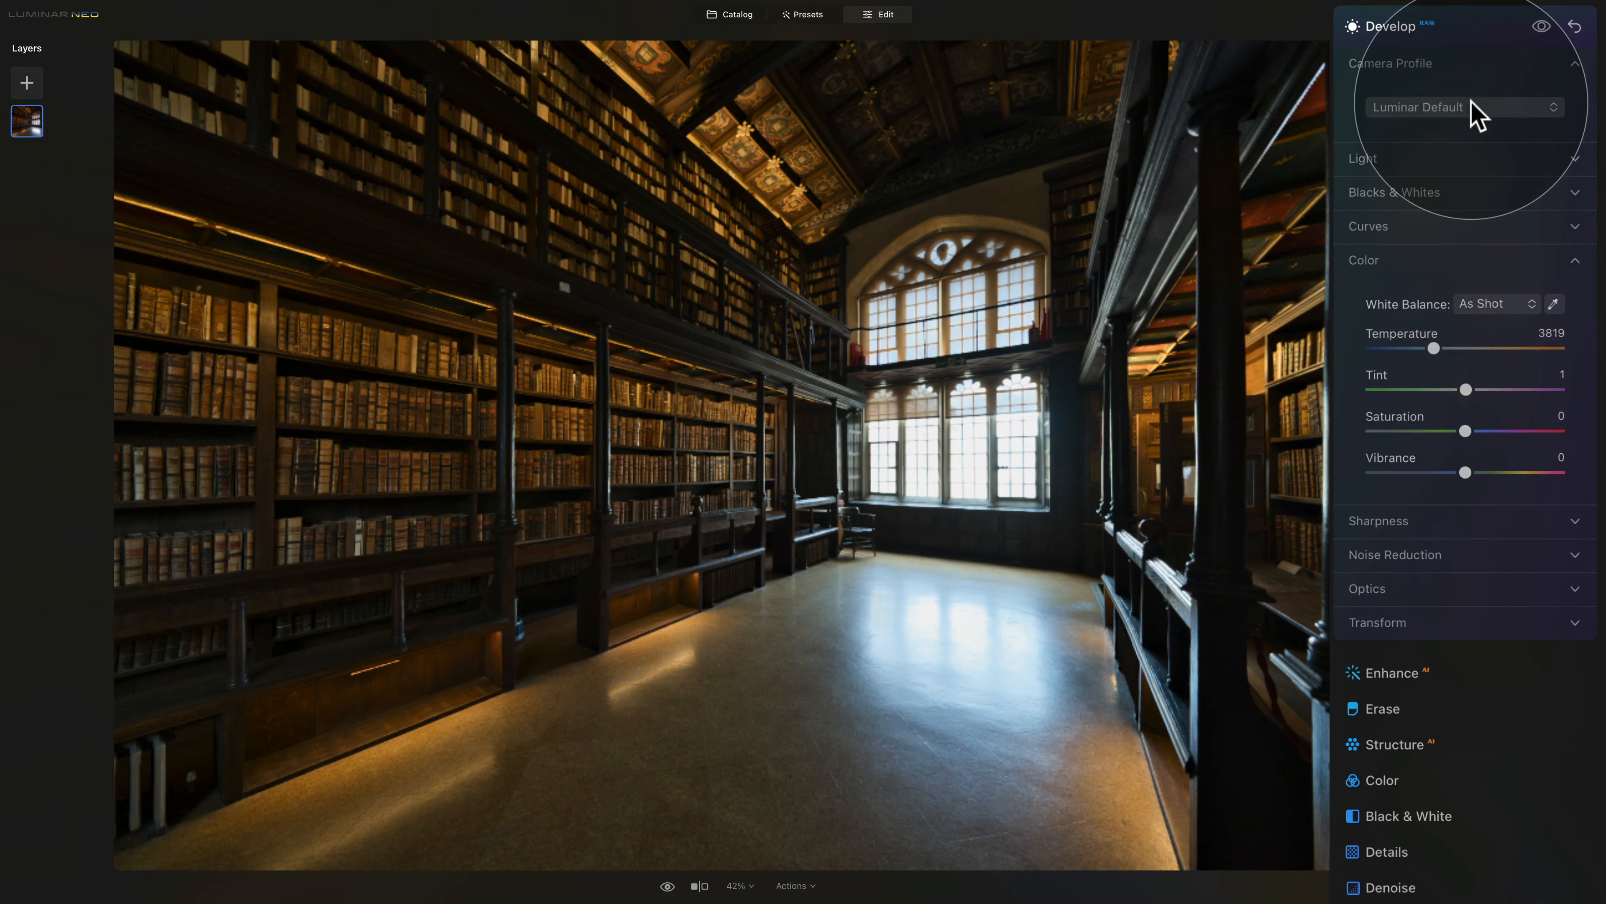
pyautogui.click(1472, 68)
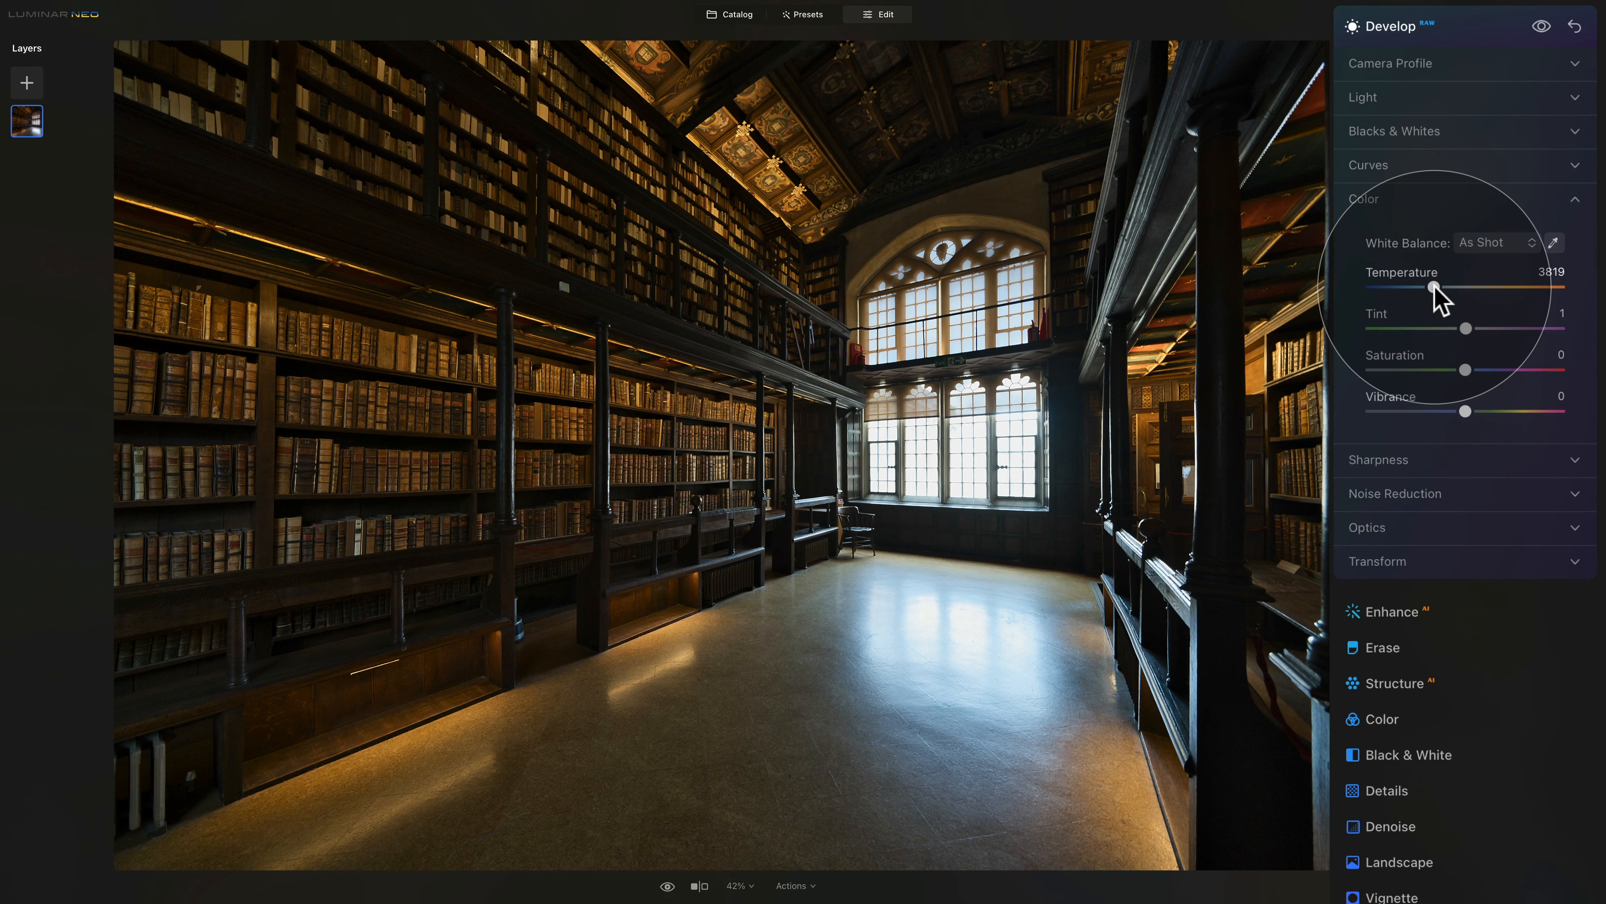
# - Warm the photo's white balance to a Temperature of 4060 and set the Tint to 15
pyautogui.moveTo(1434, 286)
pyautogui.mouseDown()
pyautogui.moveTo(1383, 286)
pyautogui.moveTo(1436, 288)
pyautogui.mouseUp()
pyautogui.doubleClick(1402, 286)
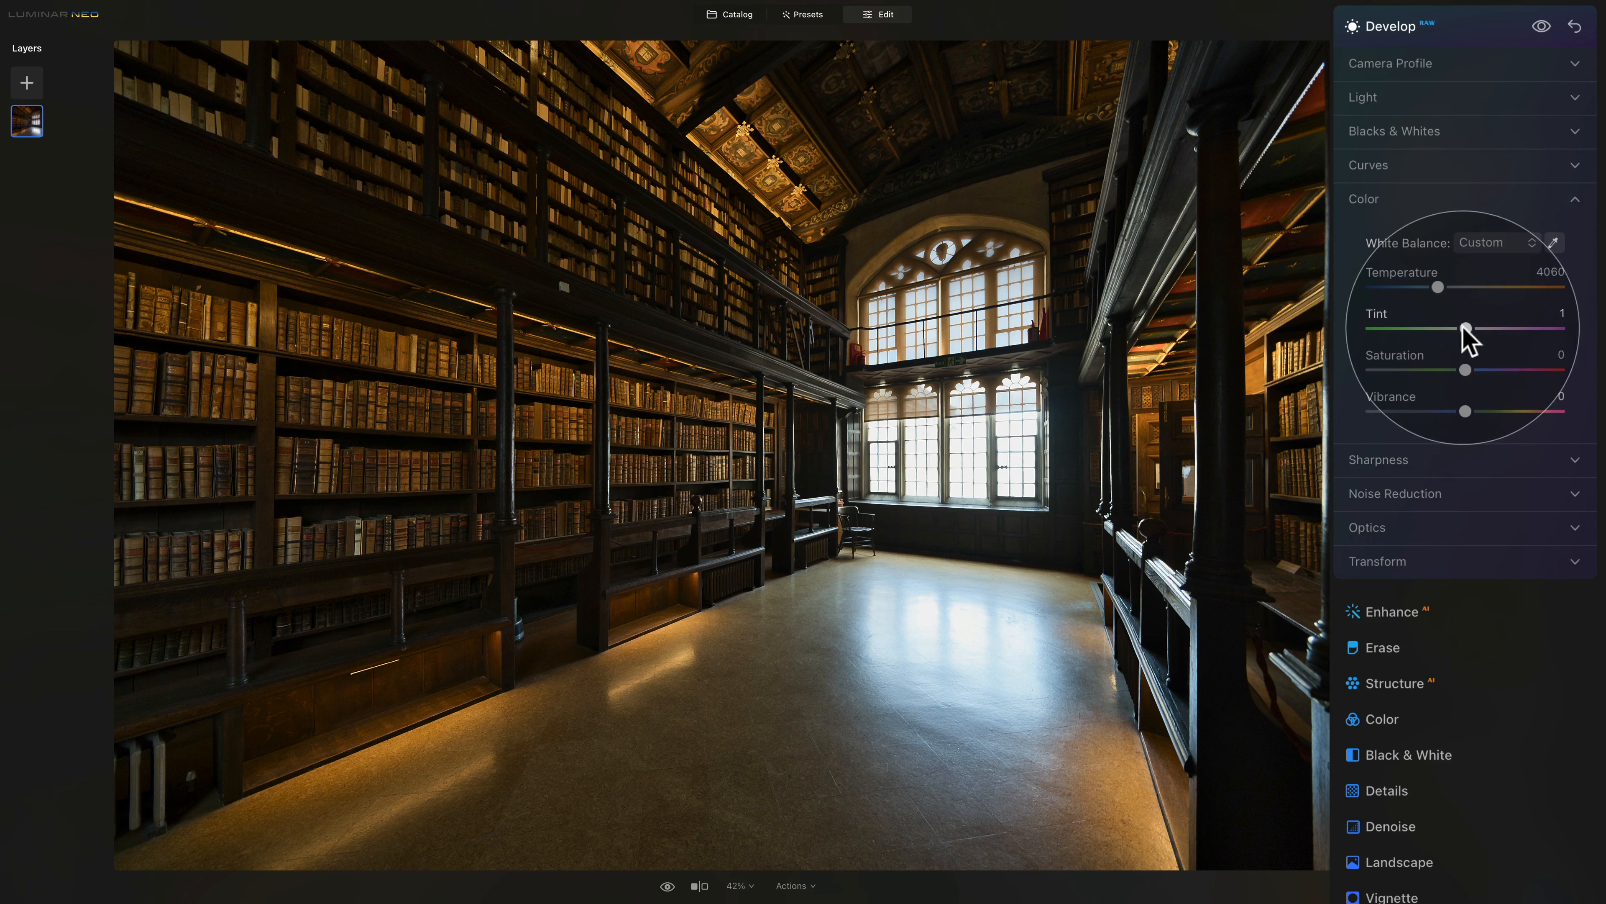
pyautogui.moveTo(1467, 329); pyautogui.dragTo(1475, 329)
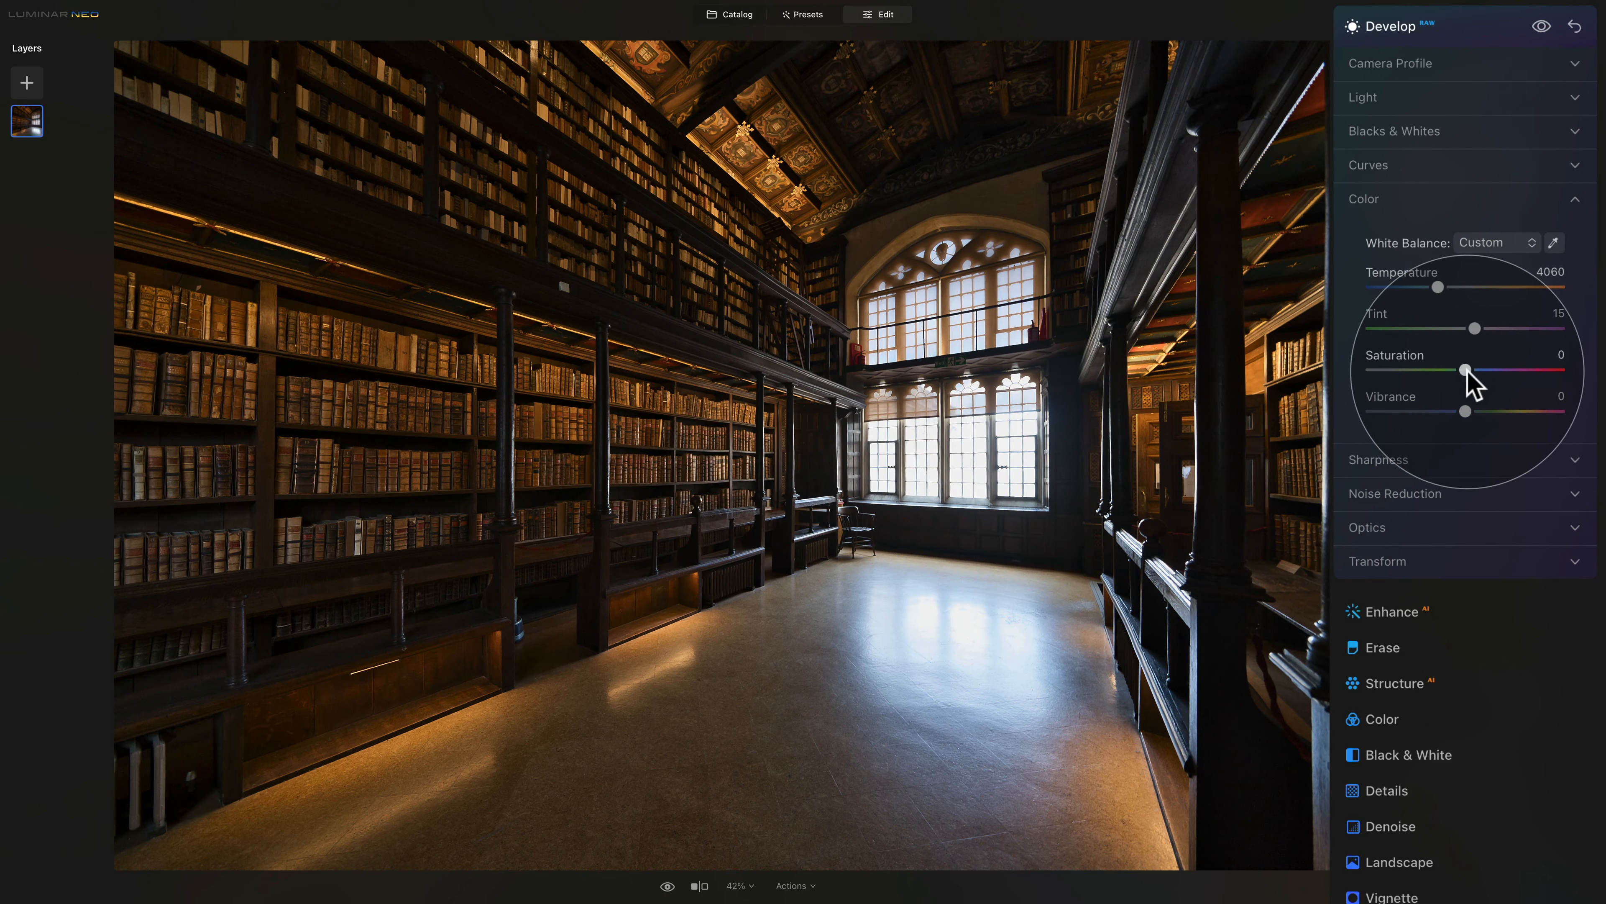
# - Set the photo's Saturation to -5 and Vibrance to 15 in the RAW development's Color settings
pyautogui.moveTo(1464, 370); pyautogui.dragTo(1454, 370)
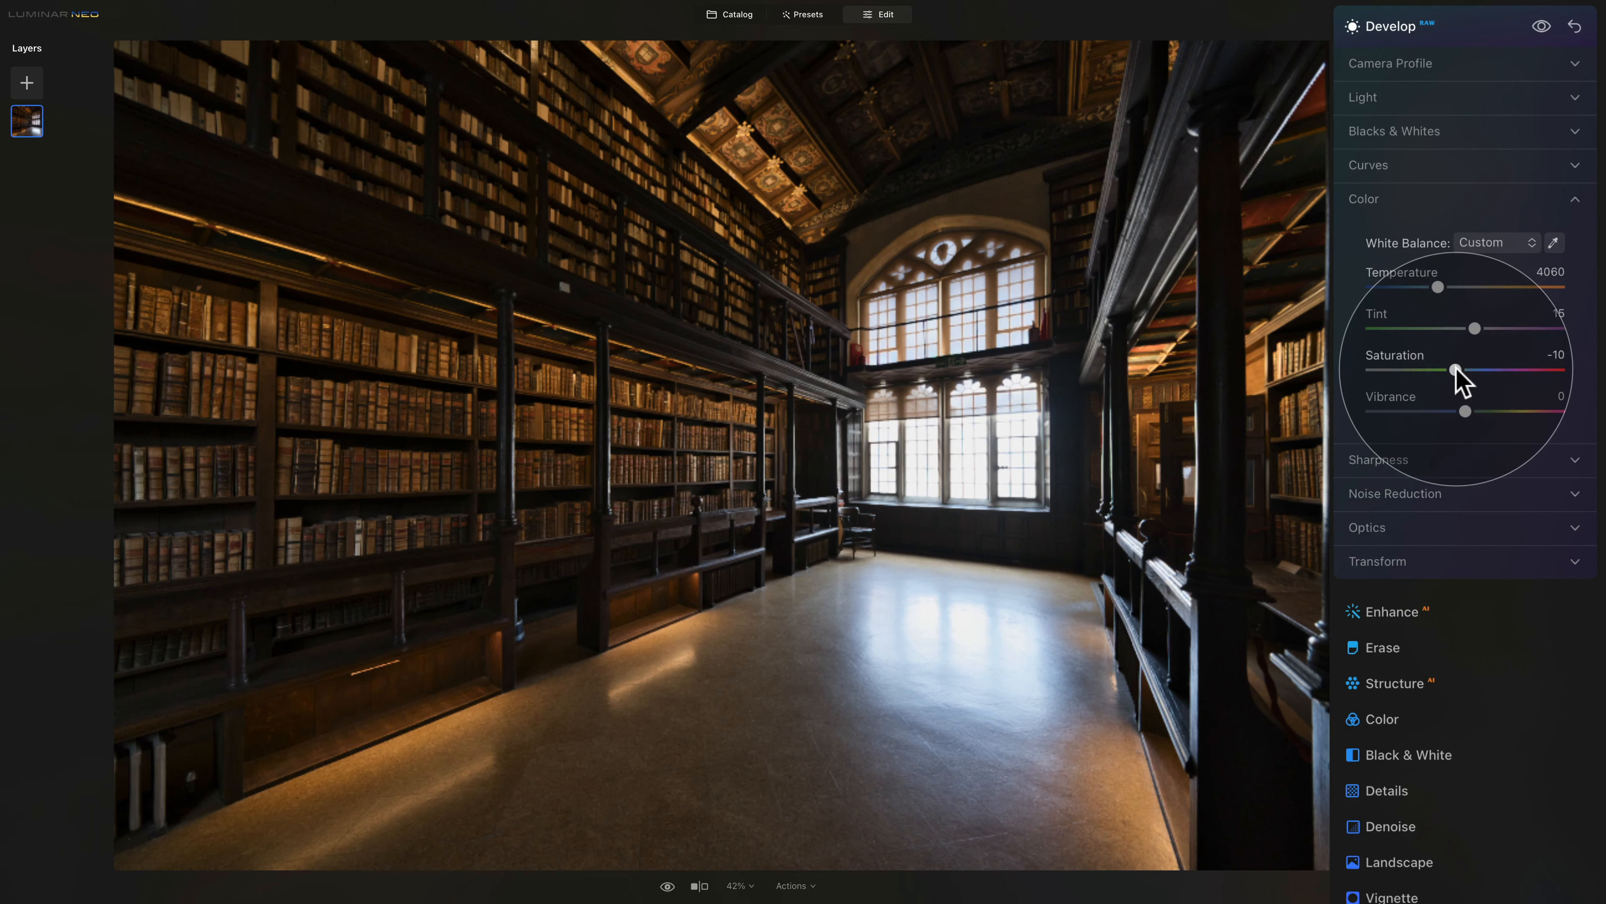
pyautogui.moveTo(1454, 370); pyautogui.dragTo(1460, 370)
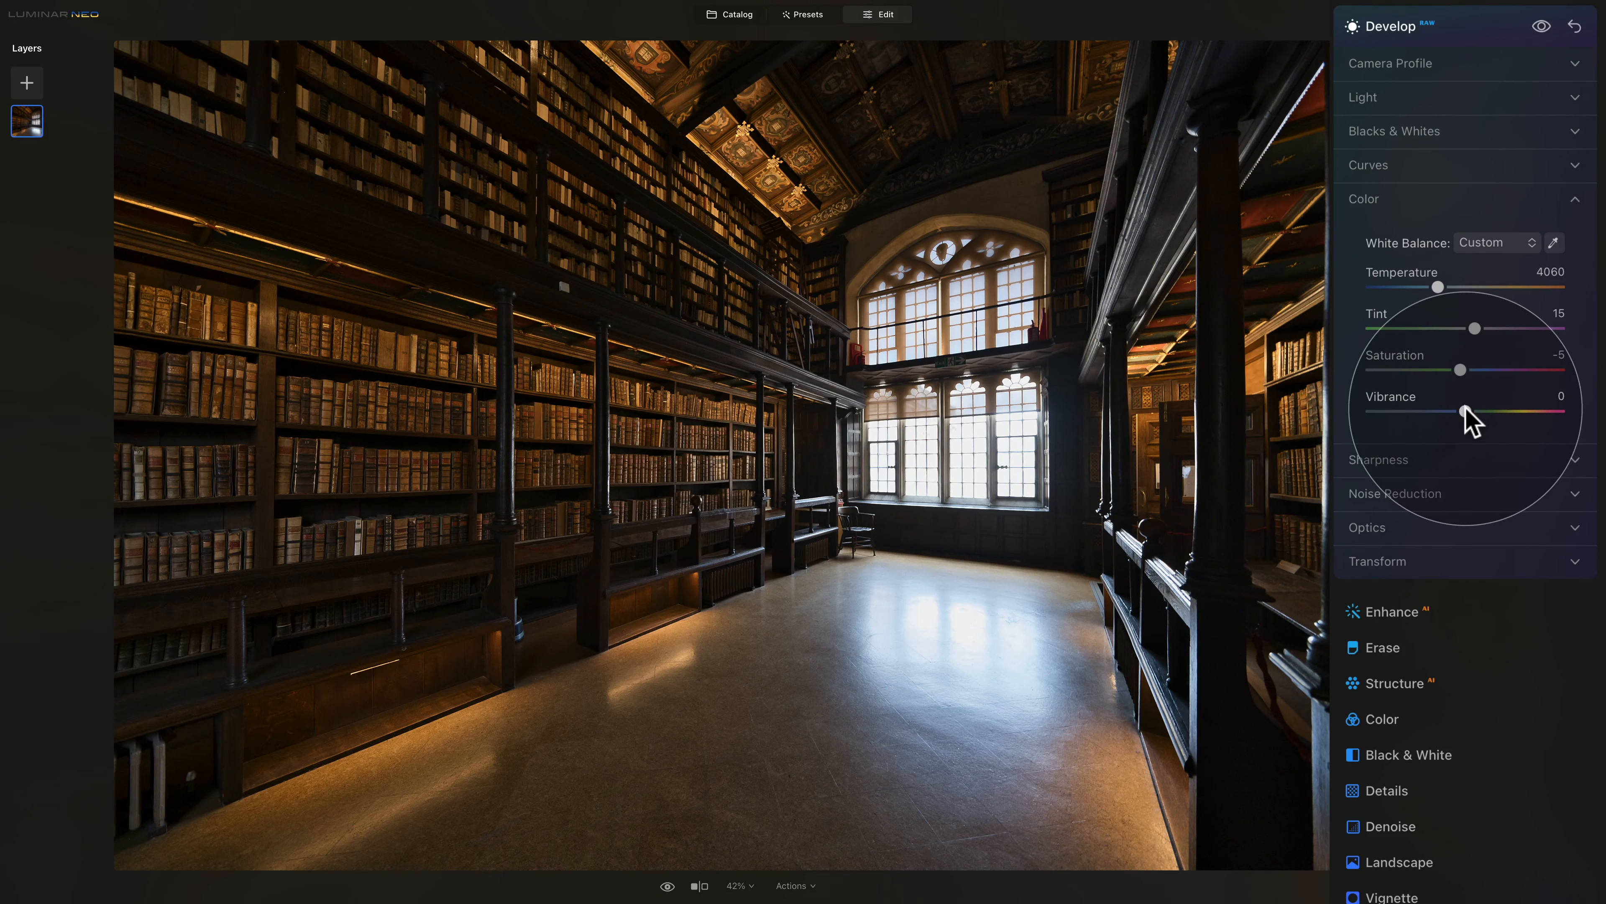
pyautogui.moveTo(1466, 410); pyautogui.dragTo(1483, 412)
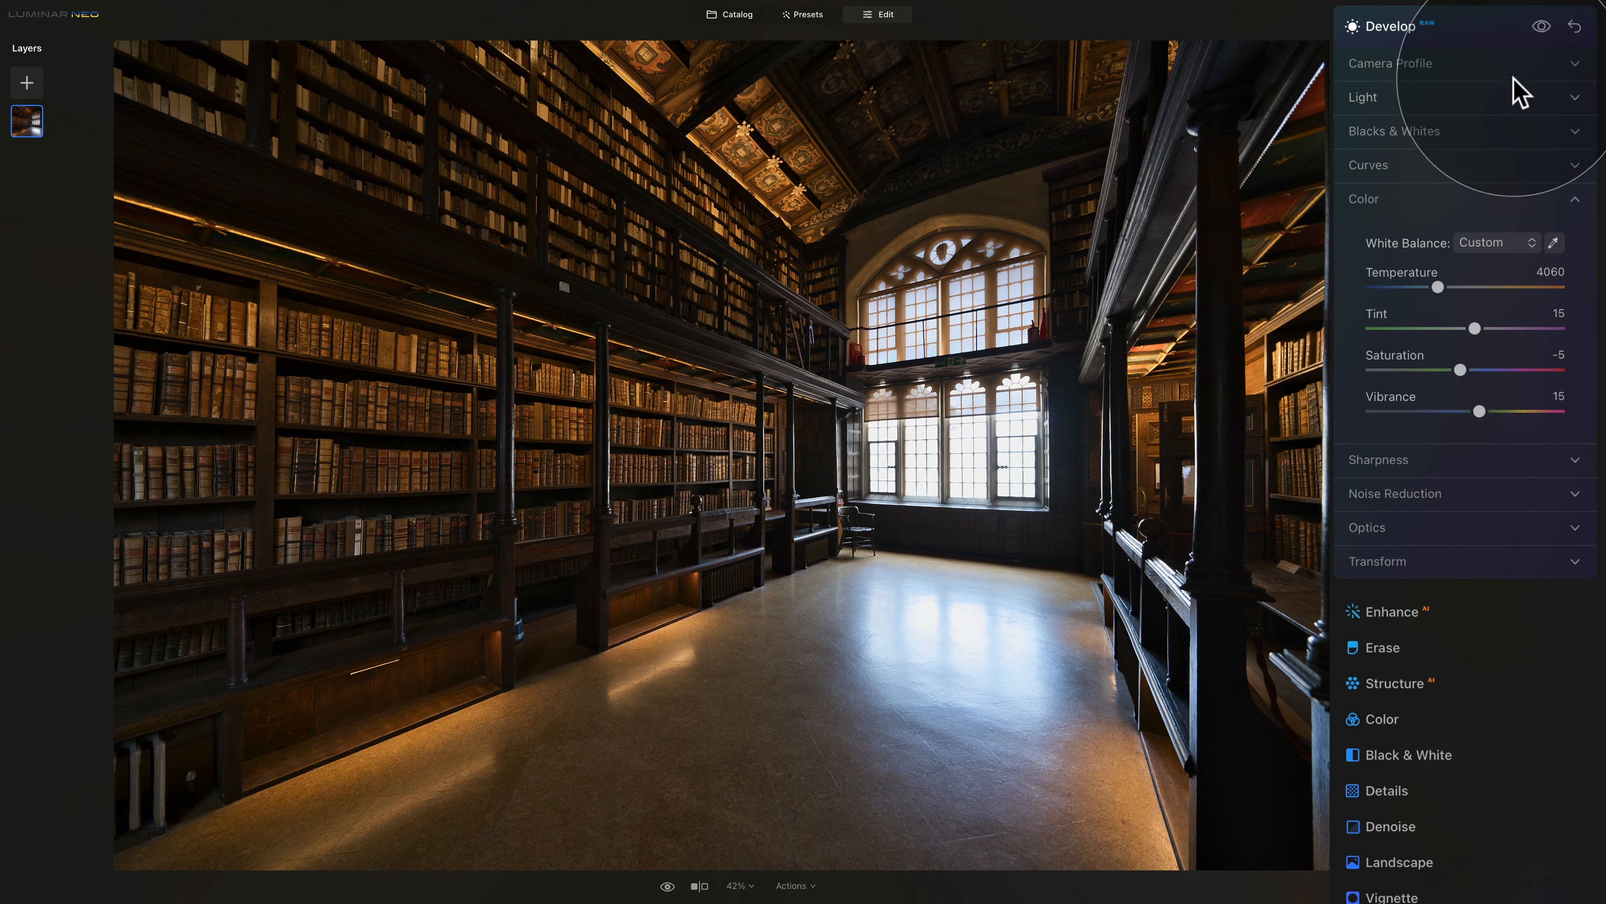
# - Compare the photo with and without the Develop adjustments, and close the Develop tool
pyautogui.click(1541, 27)
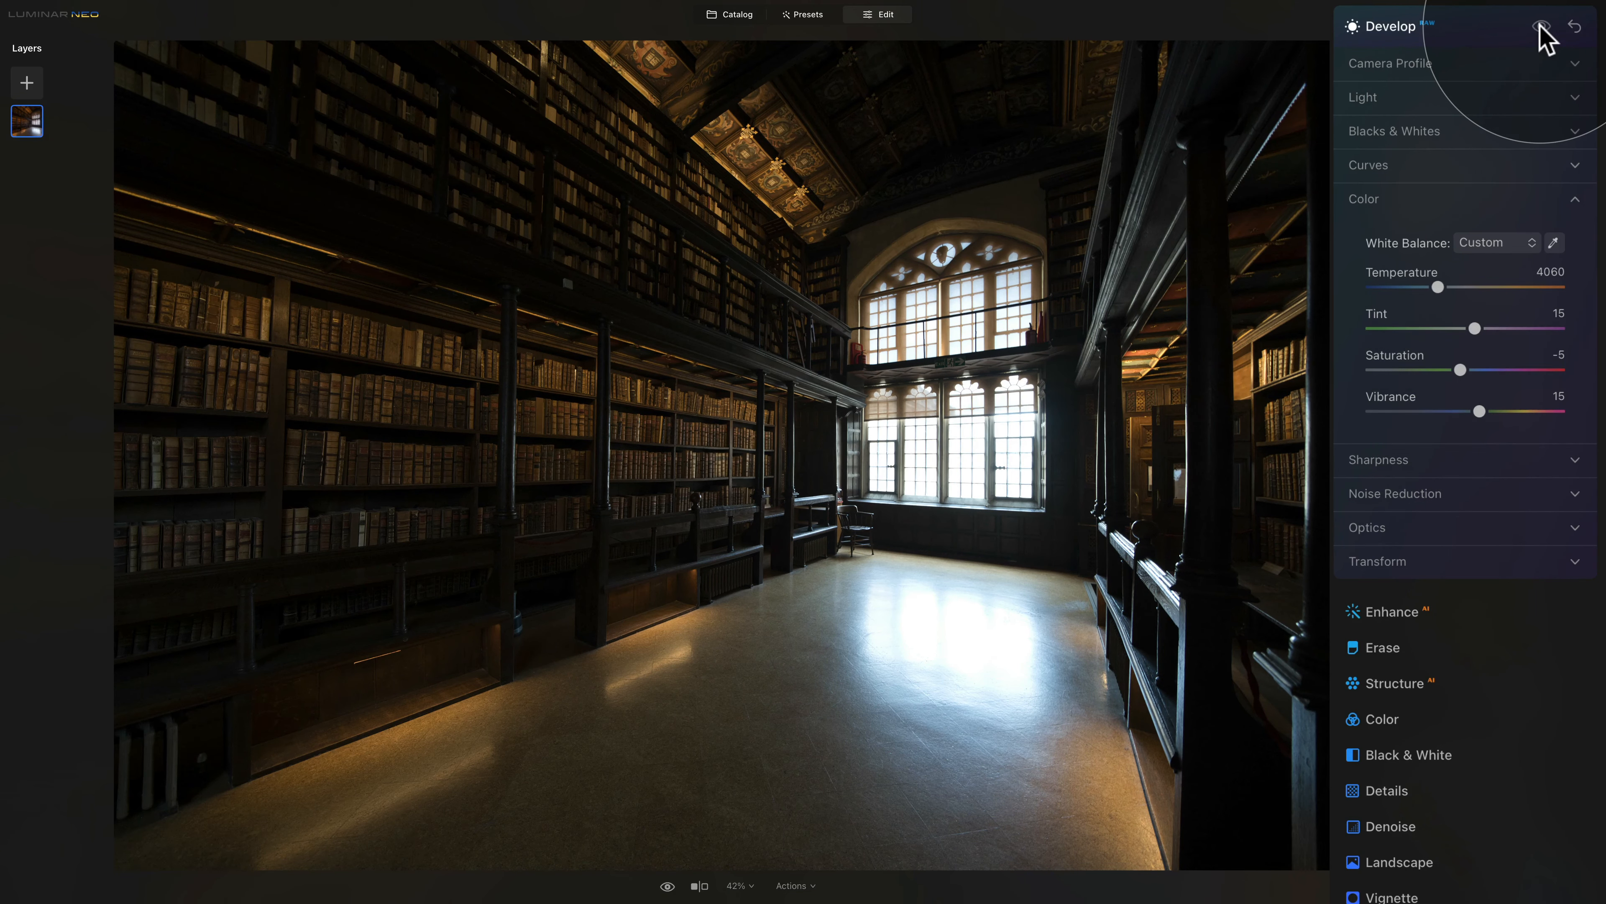
pyautogui.click(1541, 27)
pyautogui.scroll(5, 1541, 28)
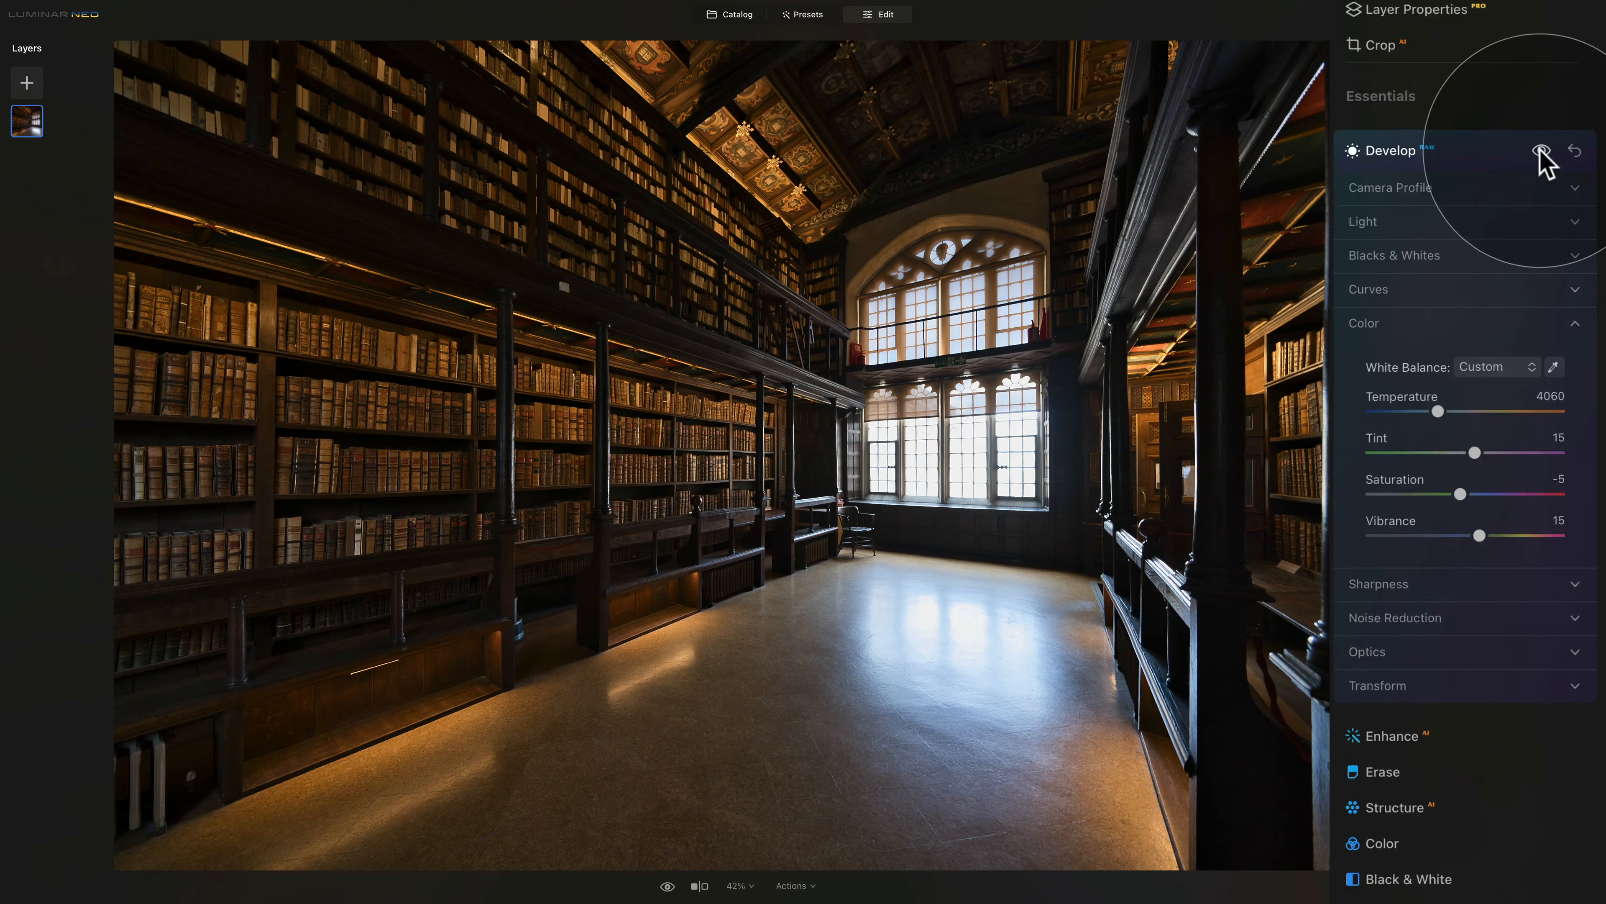
pyautogui.click(1483, 344)
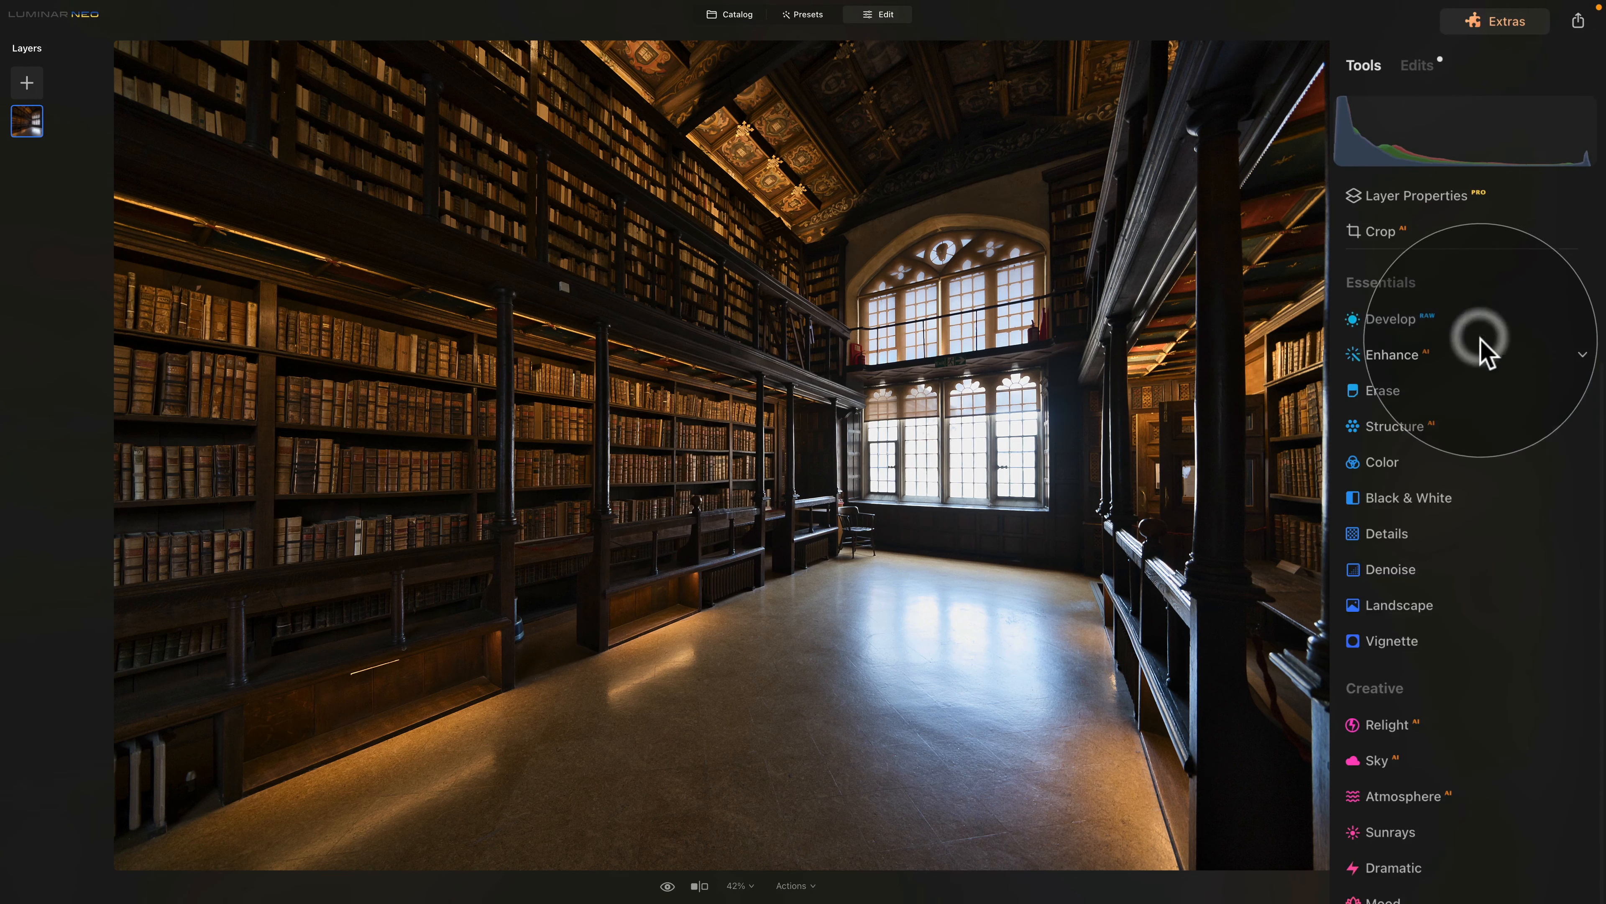
# - Apply Low noise reduction to the photo with the Noiseless extension and check the bookshelves in detail
pyautogui.scroll(3, 1489, 380)
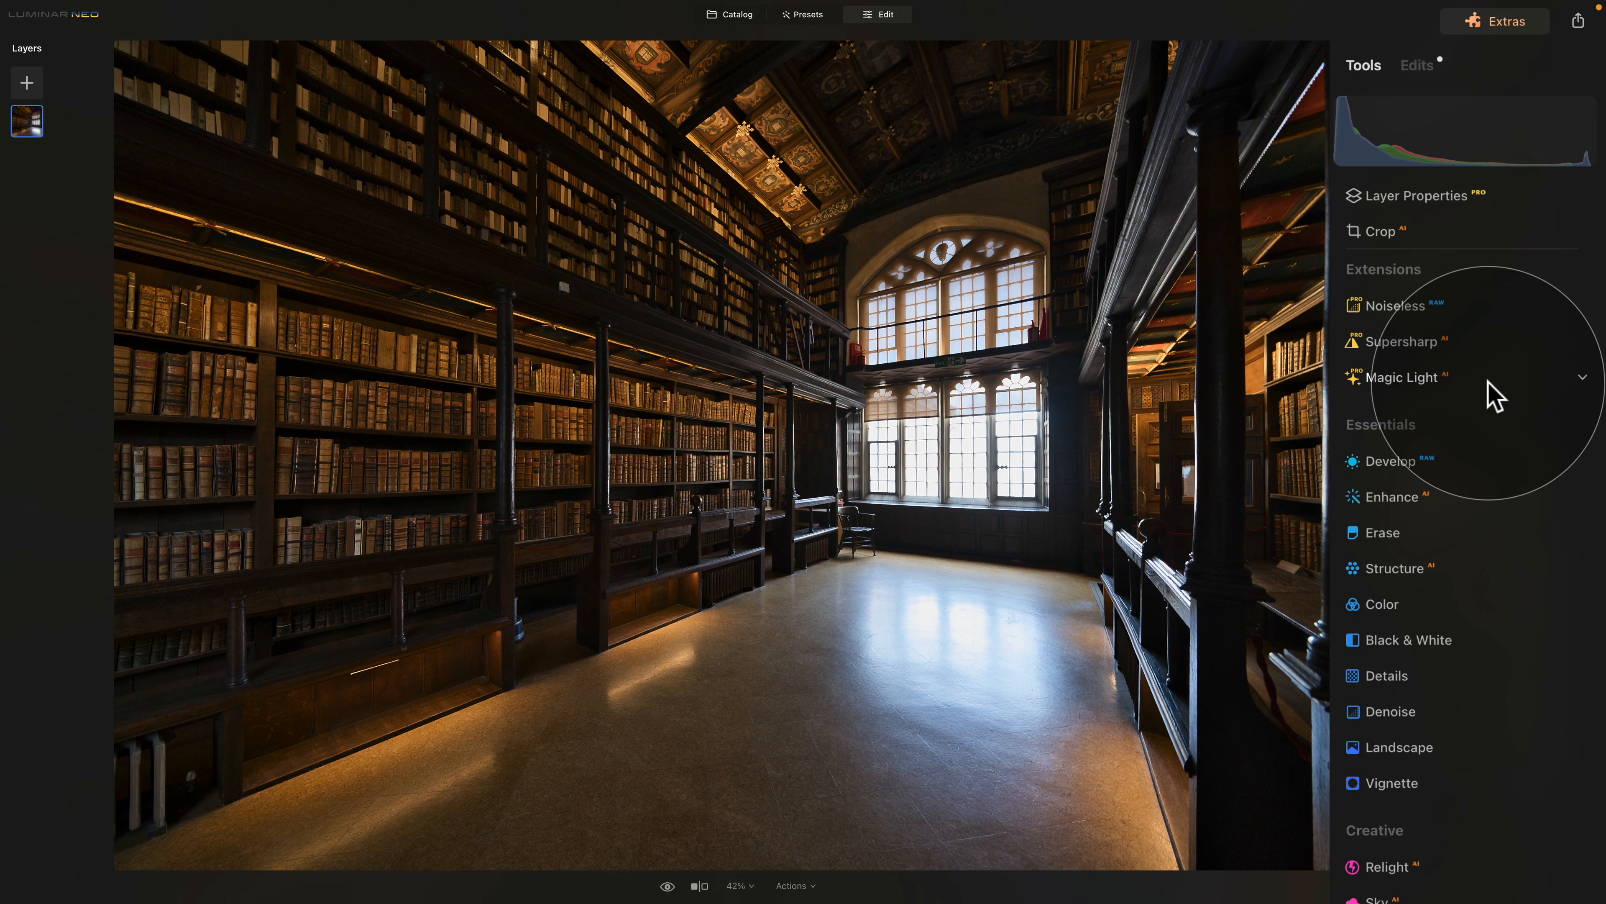
pyautogui.click(1419, 307)
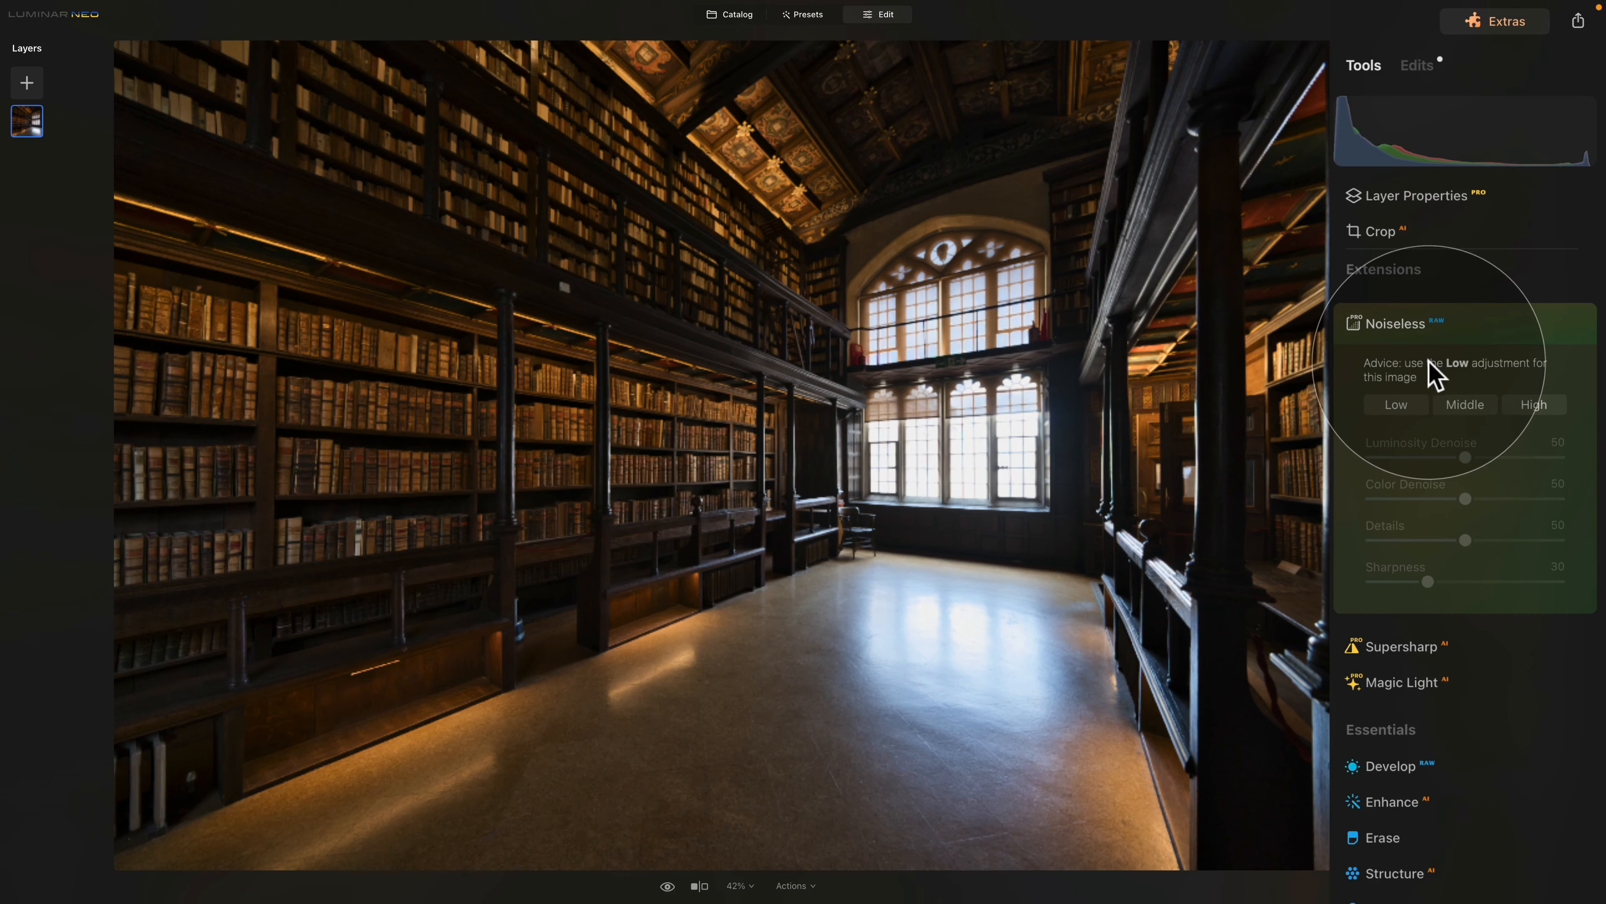
pyautogui.click(1399, 410)
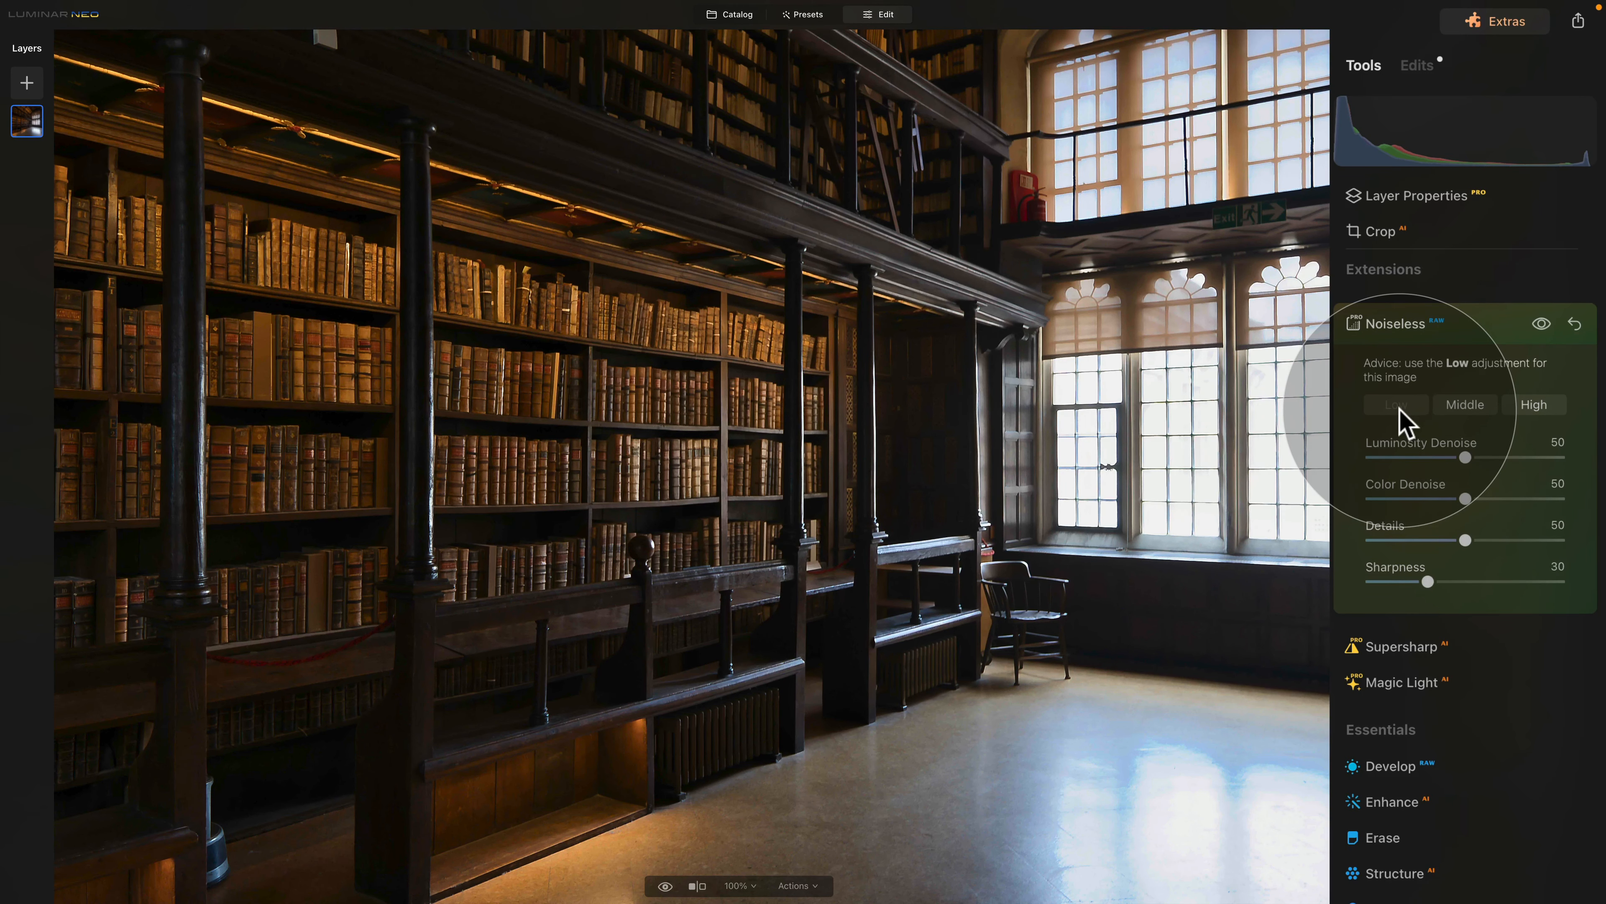
pyautogui.moveTo(459, 354); pyautogui.dragTo(867, 547)
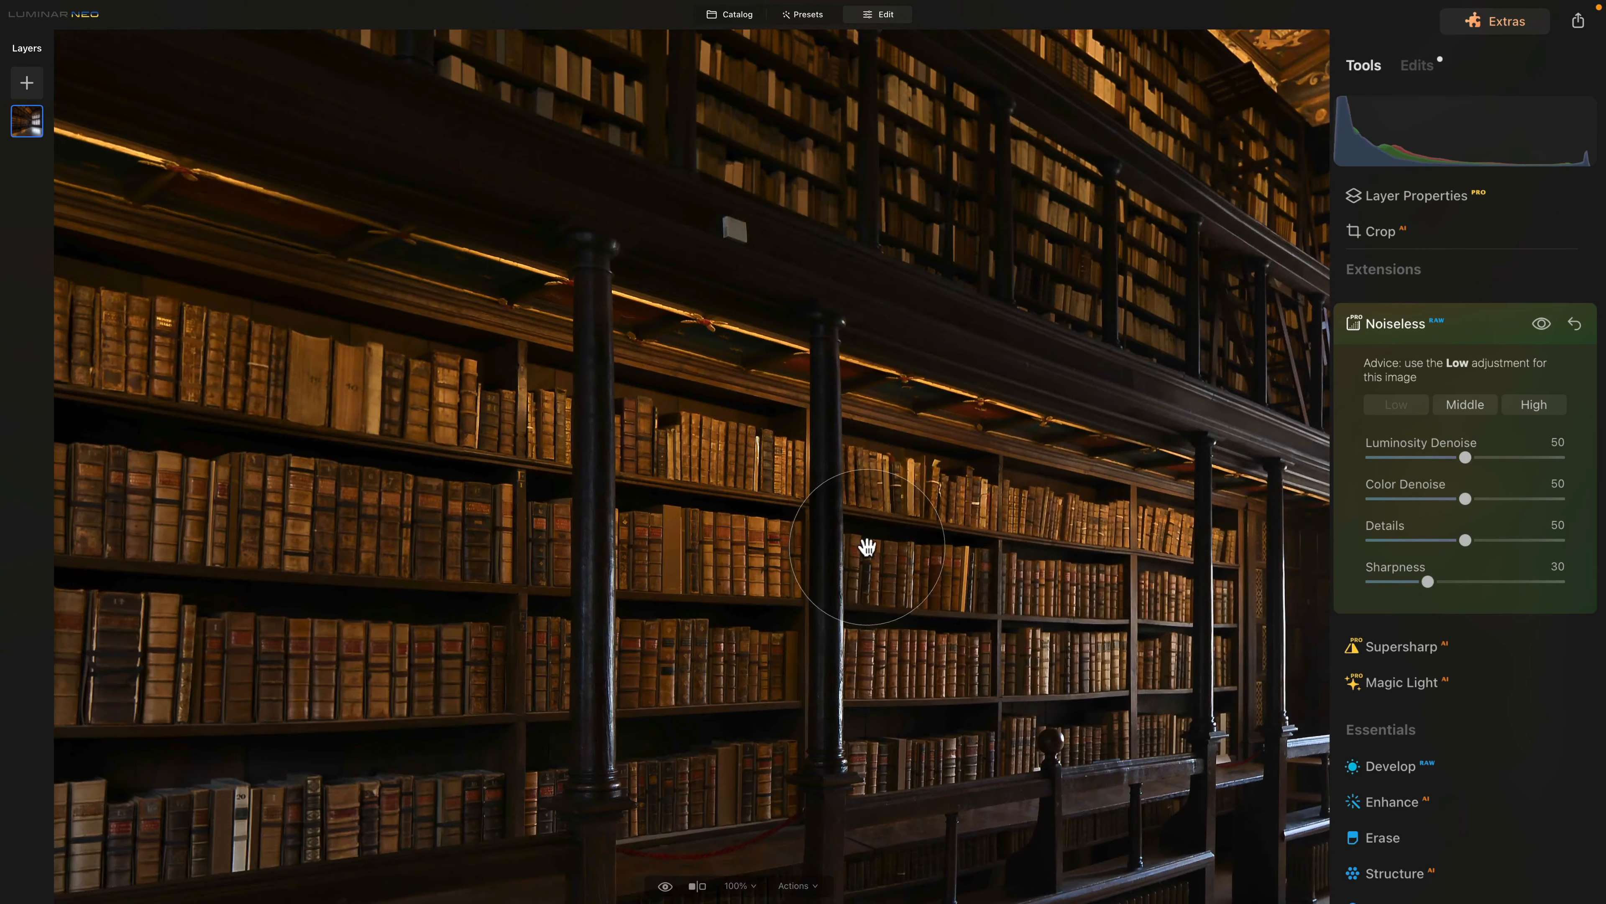
pyautogui.moveTo(917, 269); pyautogui.dragTo(932, 518)
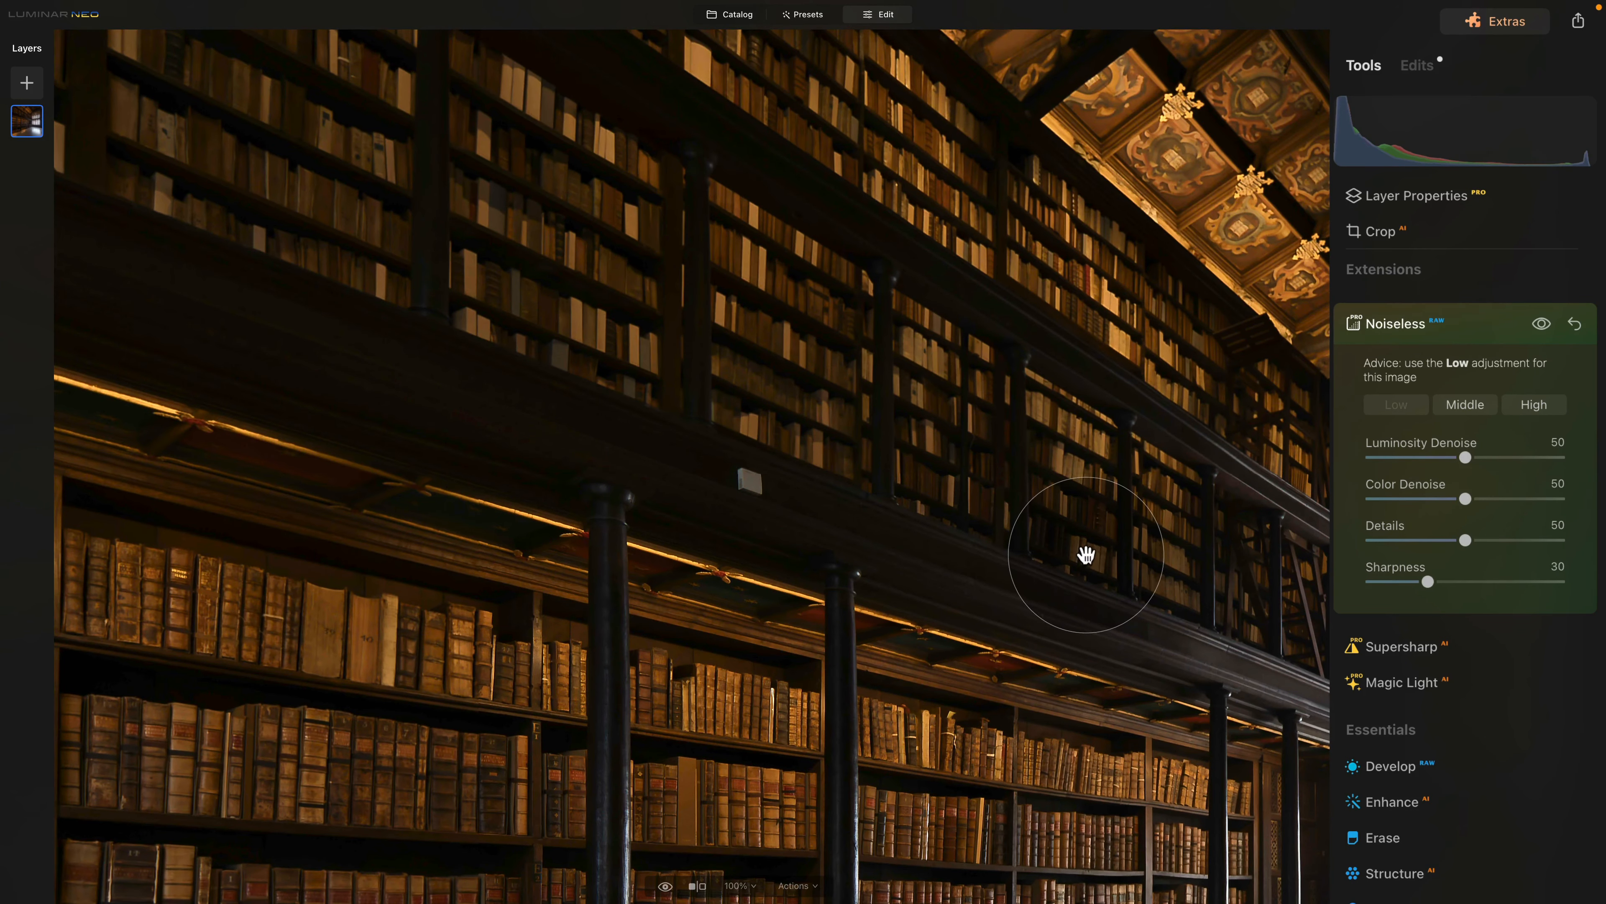
pyautogui.click(967, 396)
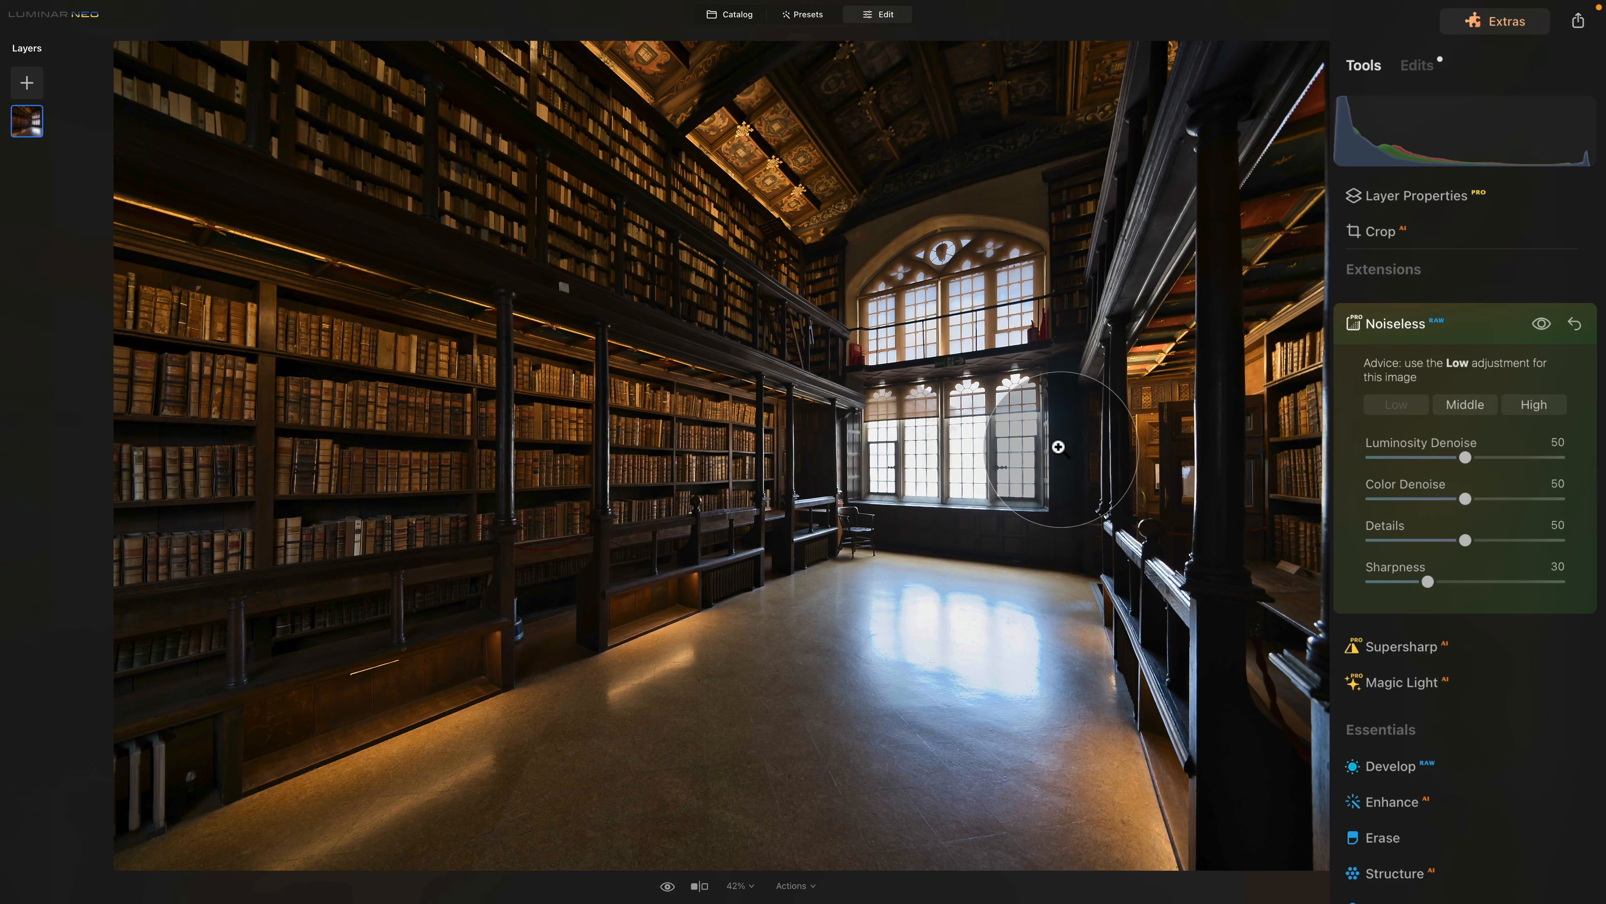
pyautogui.click(1424, 324)
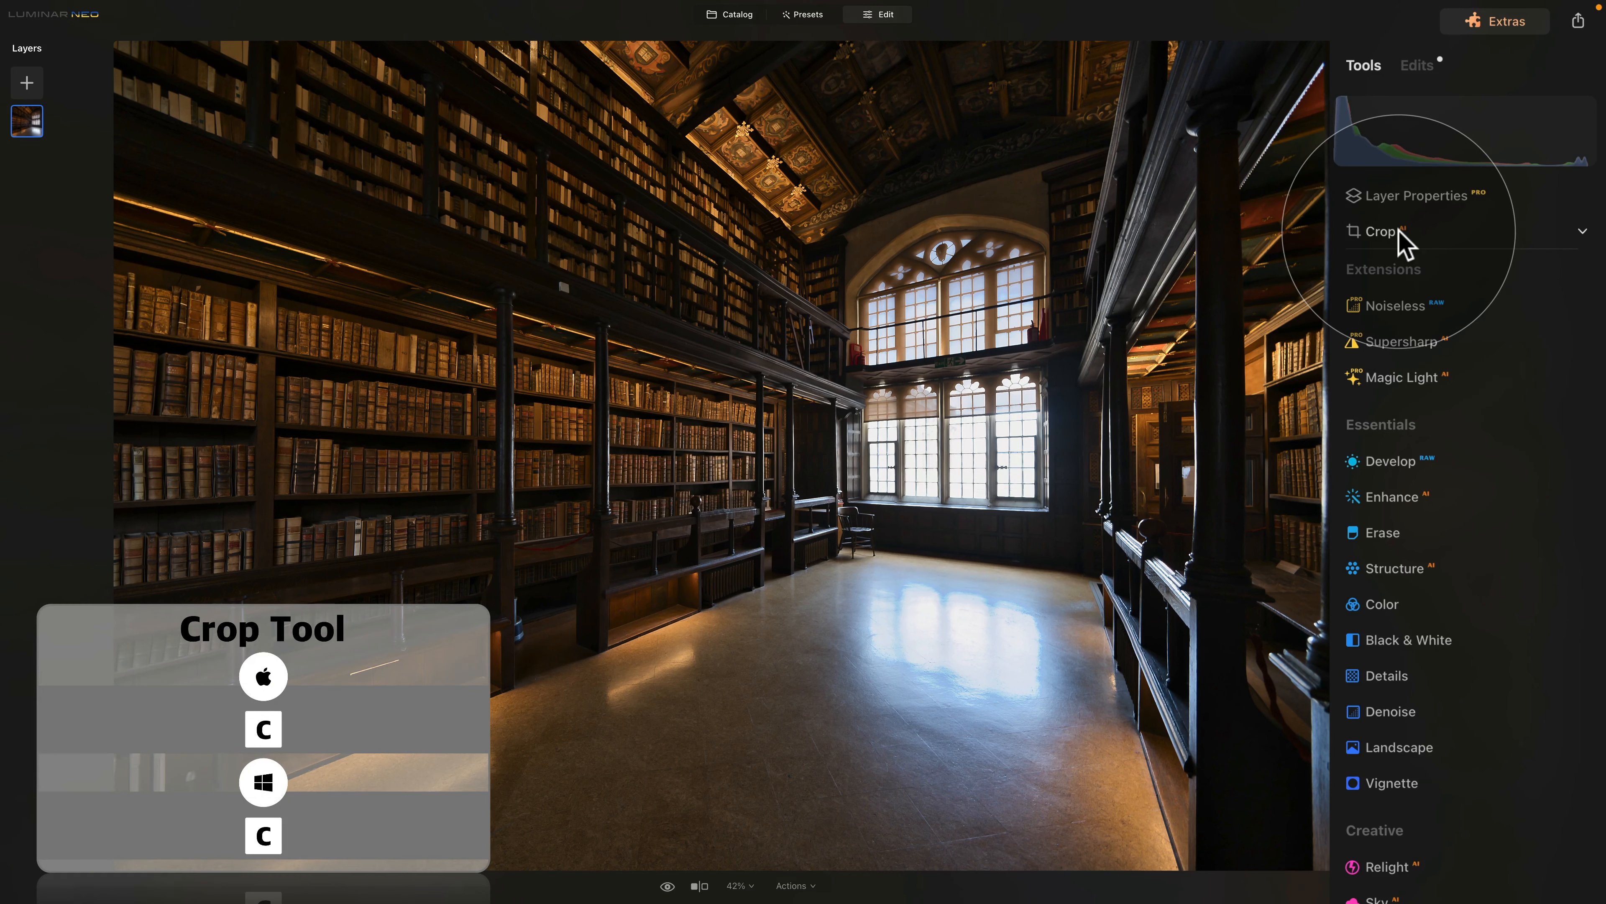
# - Crop the photo to a 16:9 ratio, repositioning the image slightly inside the crop frame
pyautogui.click(1385, 232)
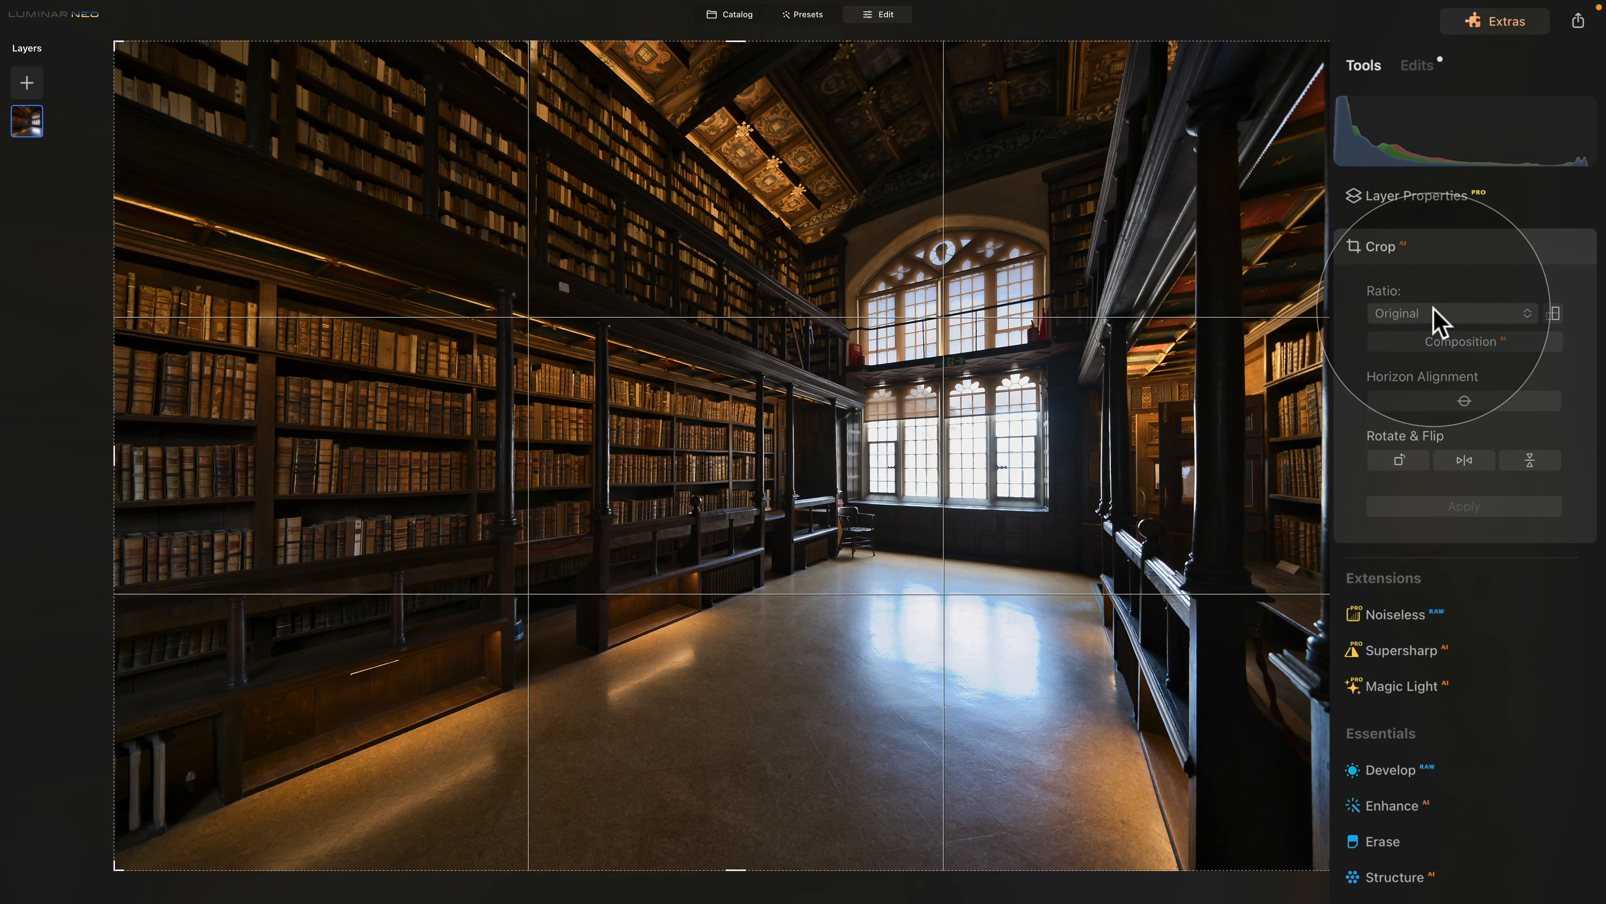
pyautogui.click(1441, 323)
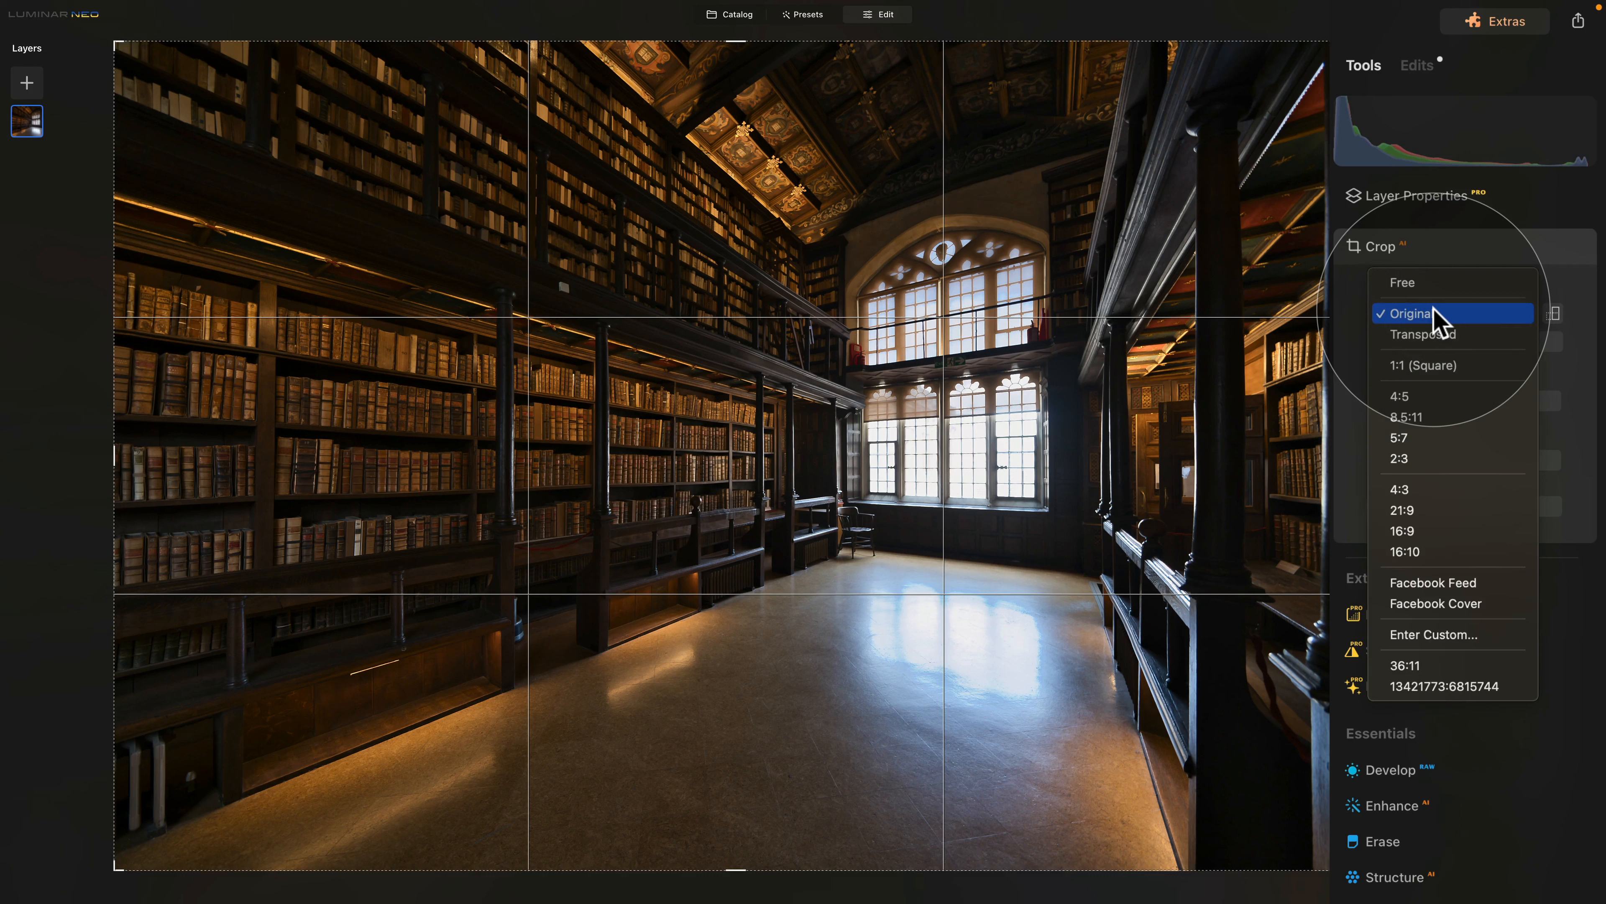
pyautogui.click(1434, 530)
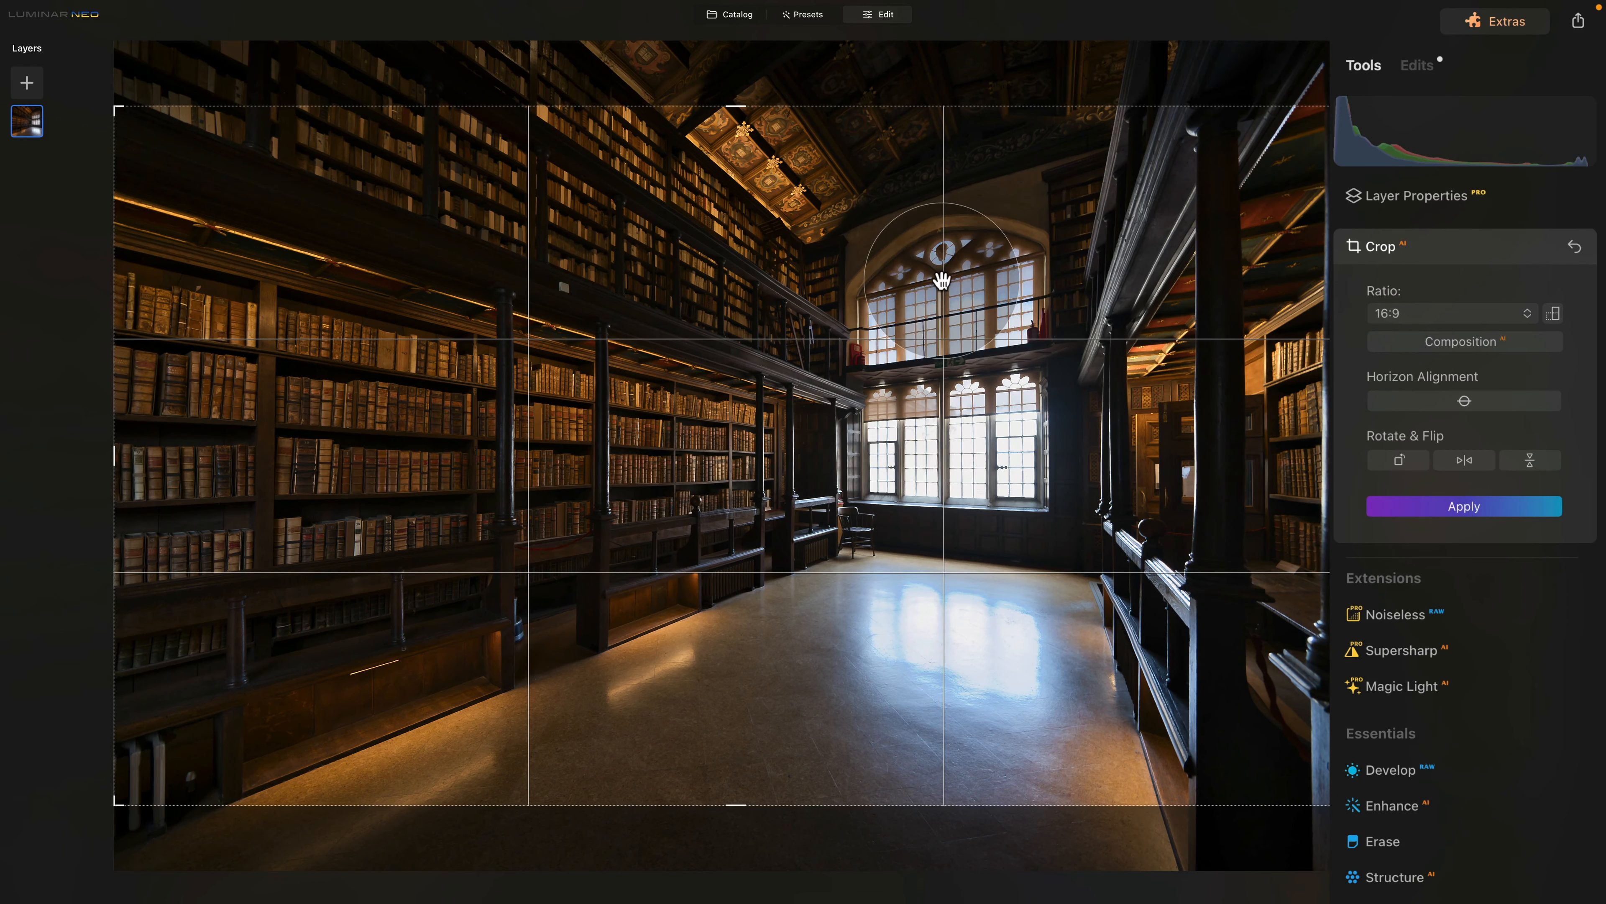
pyautogui.moveTo(893, 306); pyautogui.dragTo(1053, 290)
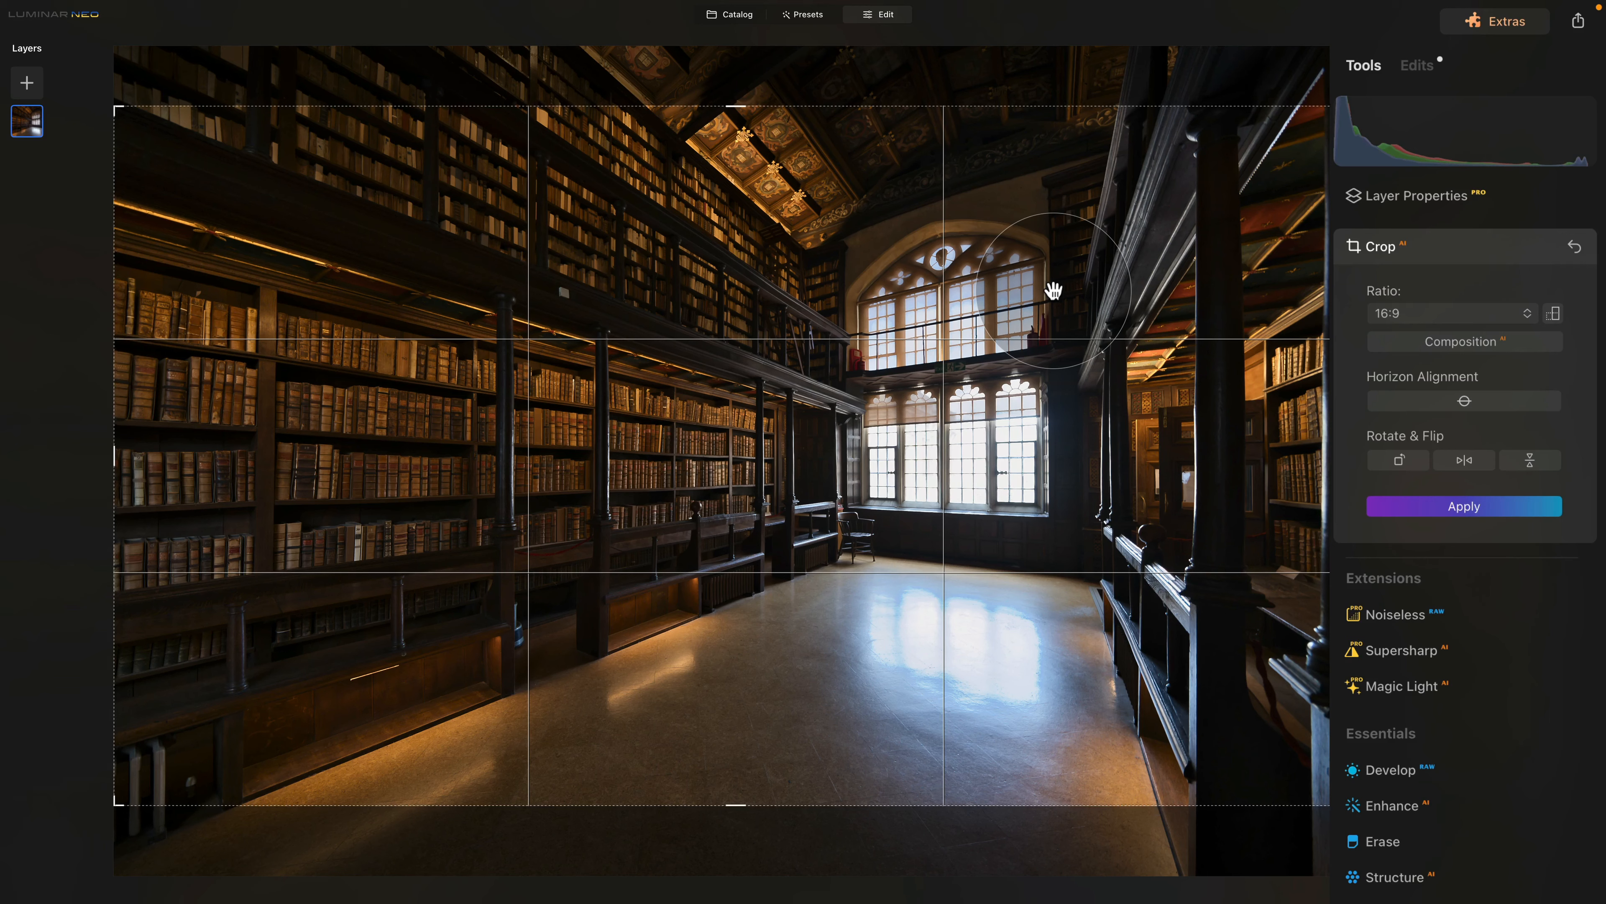
pyautogui.press('Return')
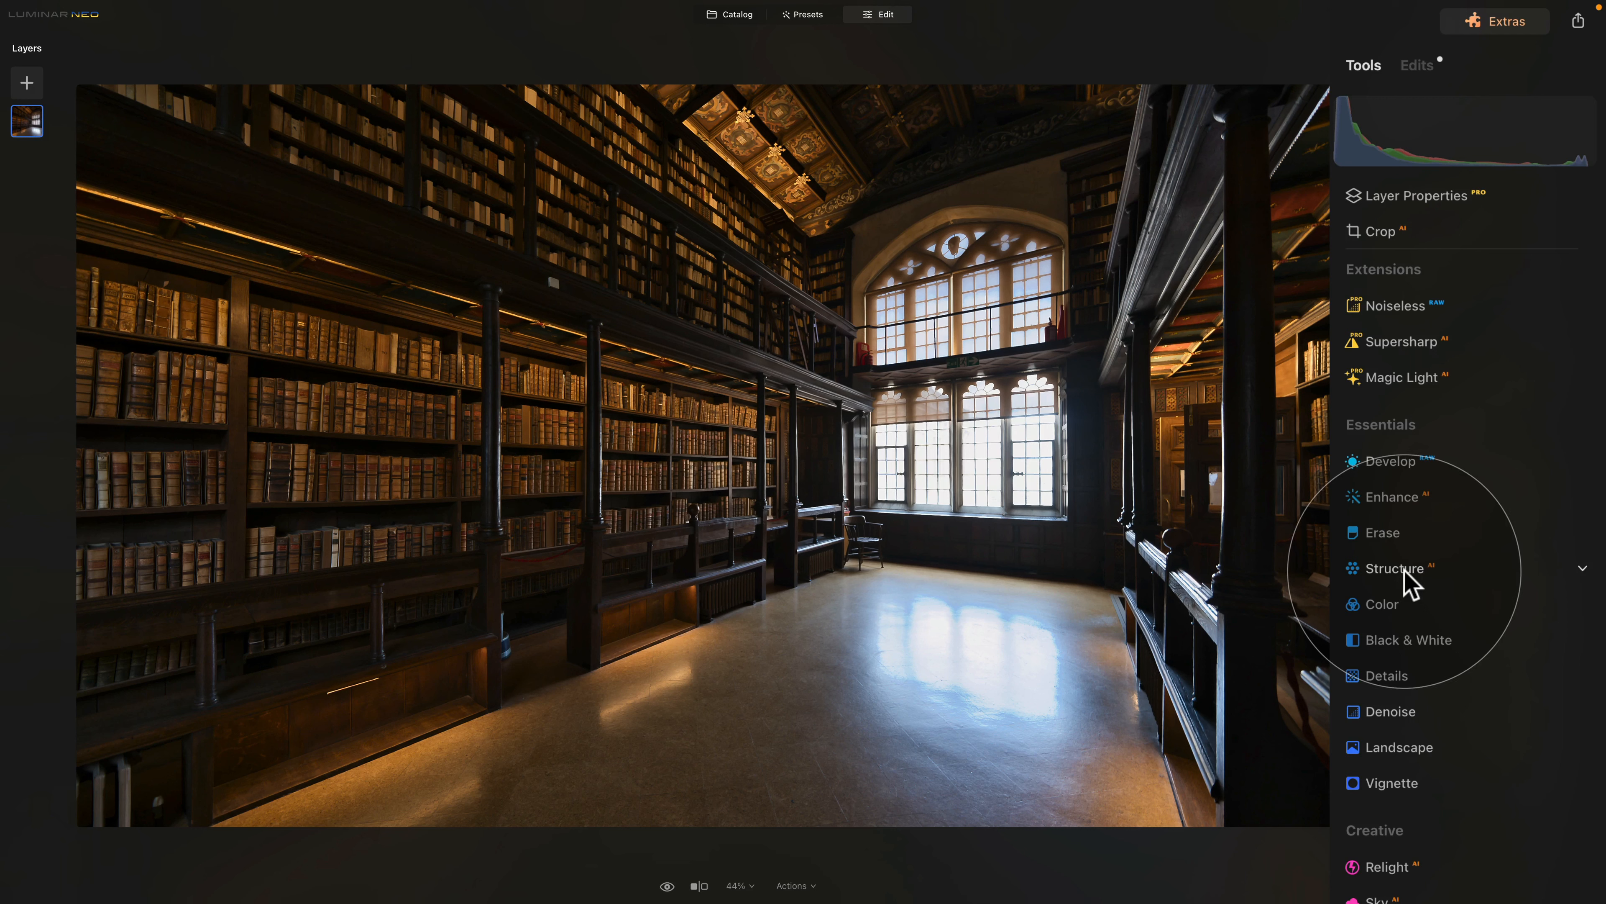
# - Soften the photo's structure by setting the Structure Amount to -15, and close the tool
pyautogui.scroll(-6, 1409, 583)
pyautogui.click(1409, 169)
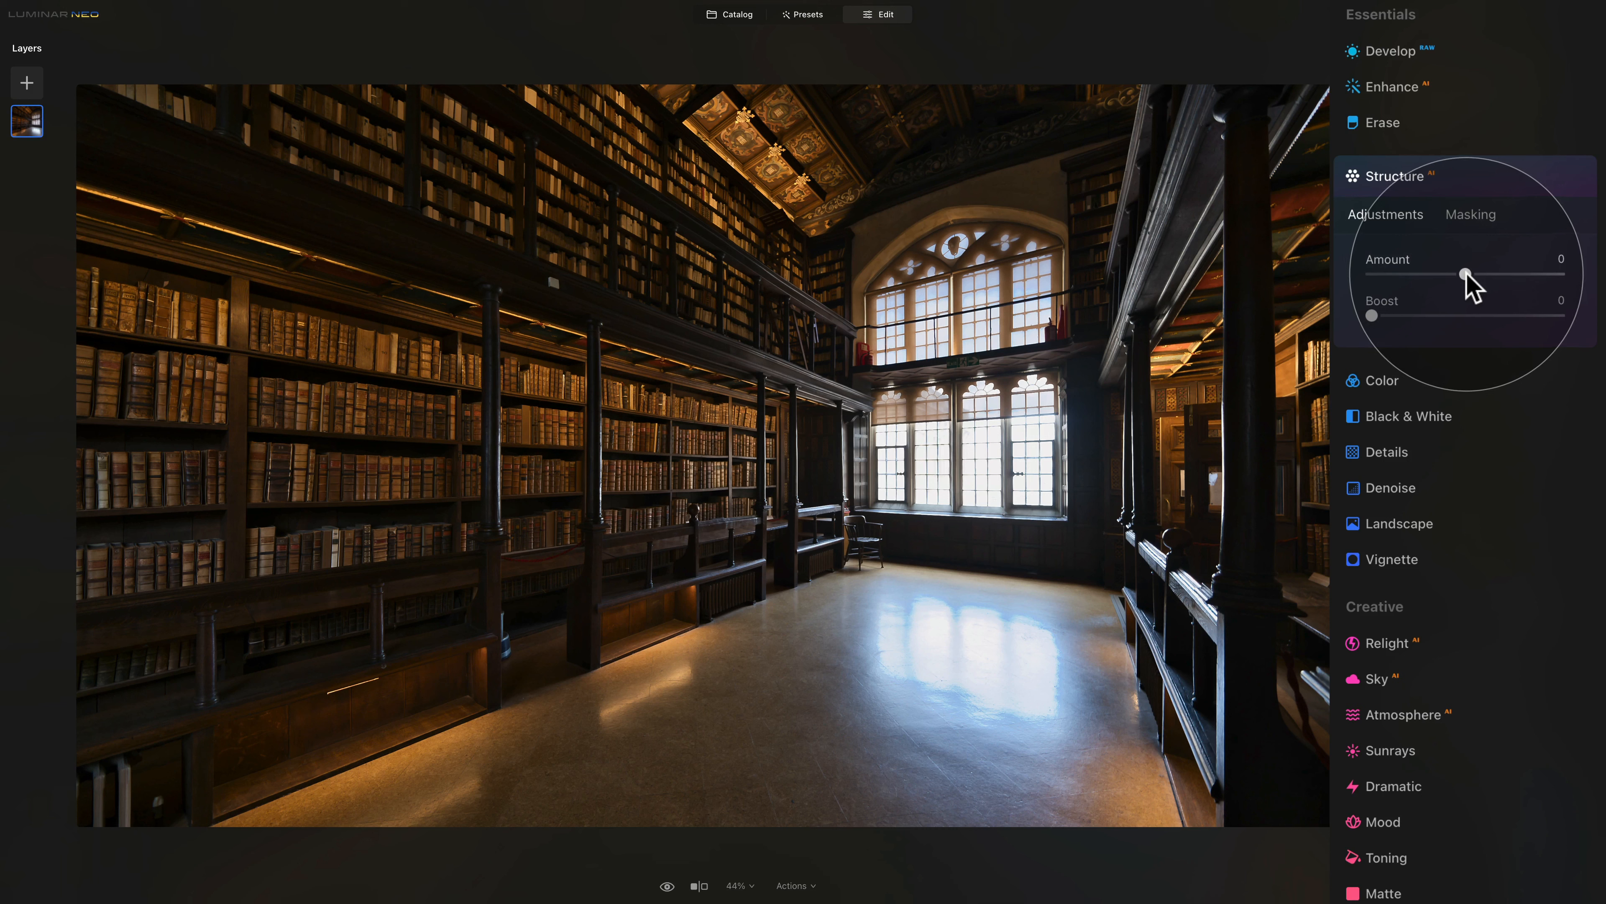
pyautogui.moveTo(1465, 277); pyautogui.dragTo(1447, 276)
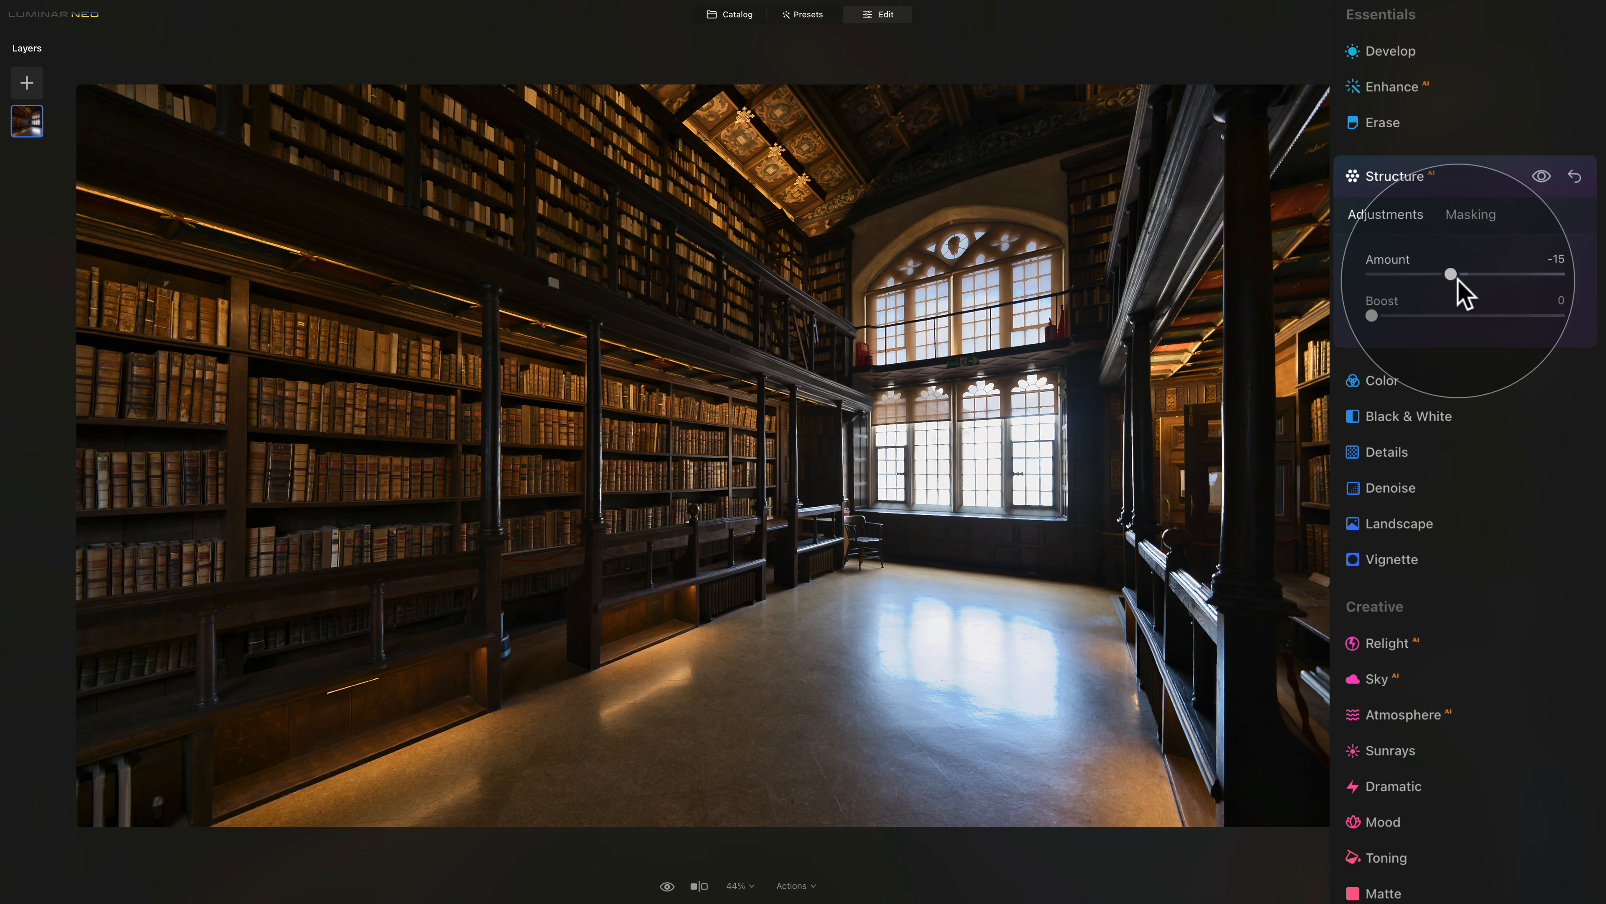
pyautogui.click(1454, 189)
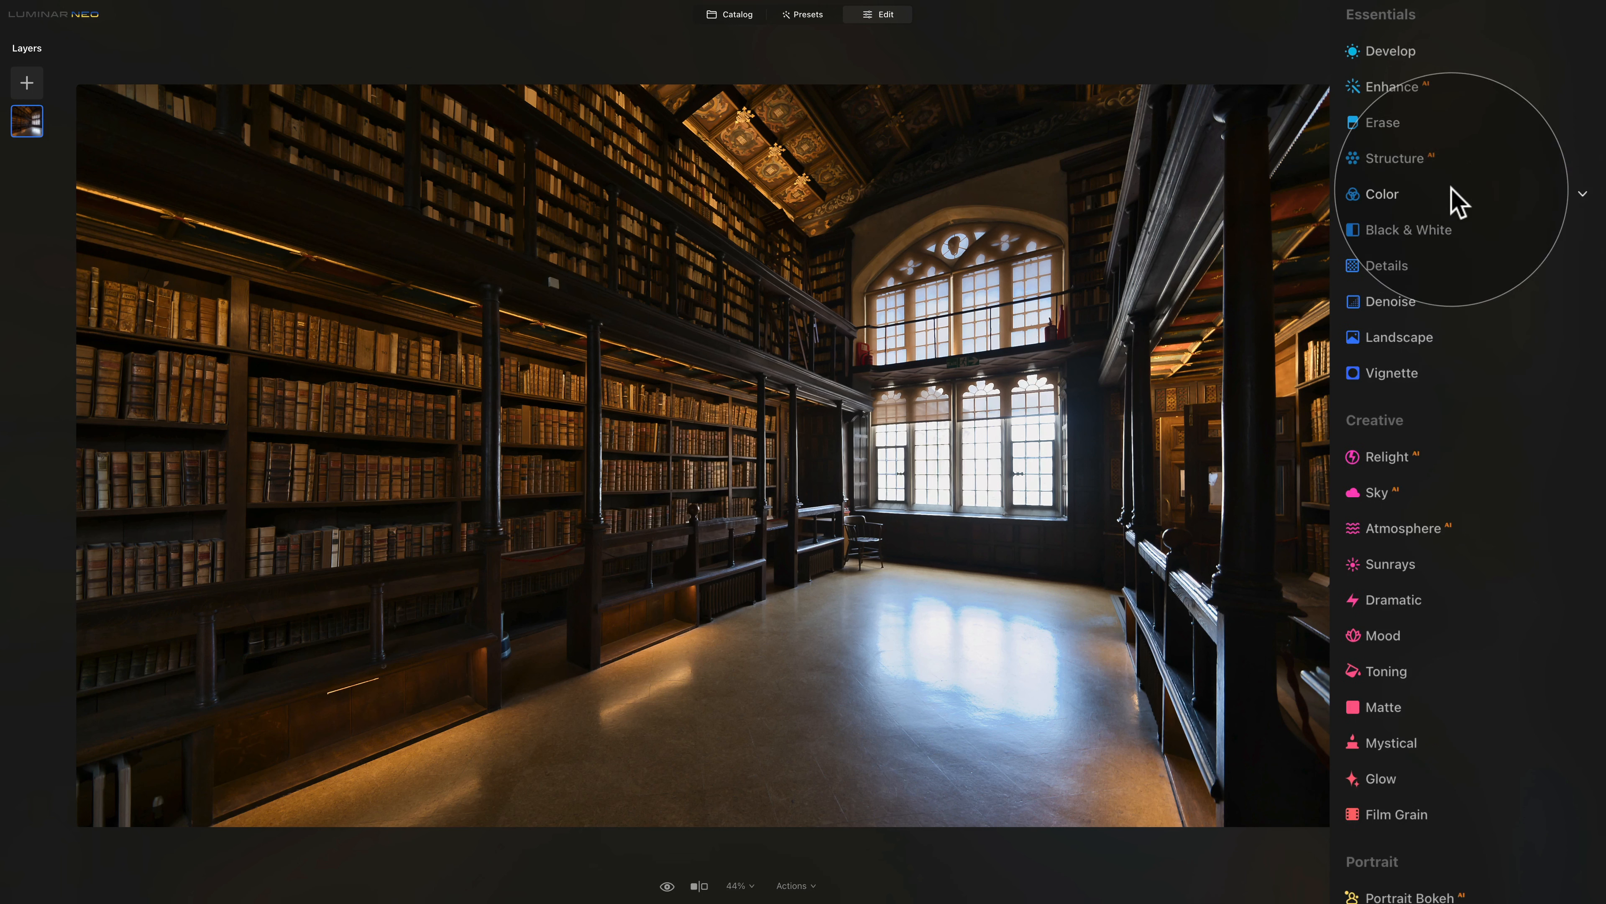
# - Set the Blue saturation to -57 in the Color tool's HSL settings and compare the photo with and without it
pyautogui.click(1382, 194)
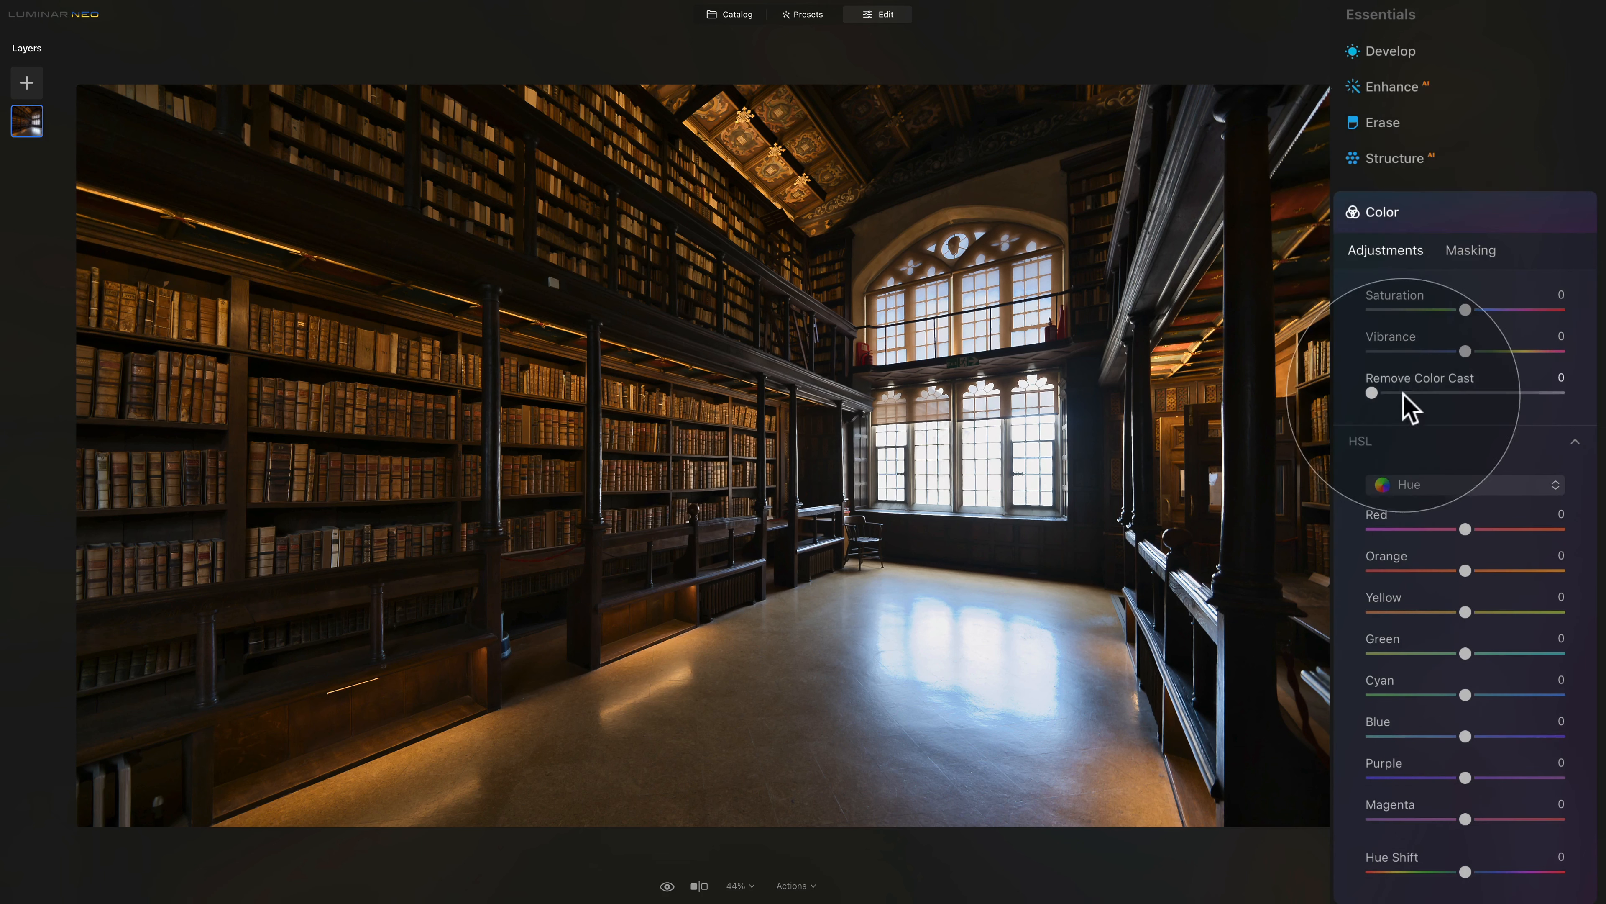
pyautogui.scroll(-3, 1416, 443)
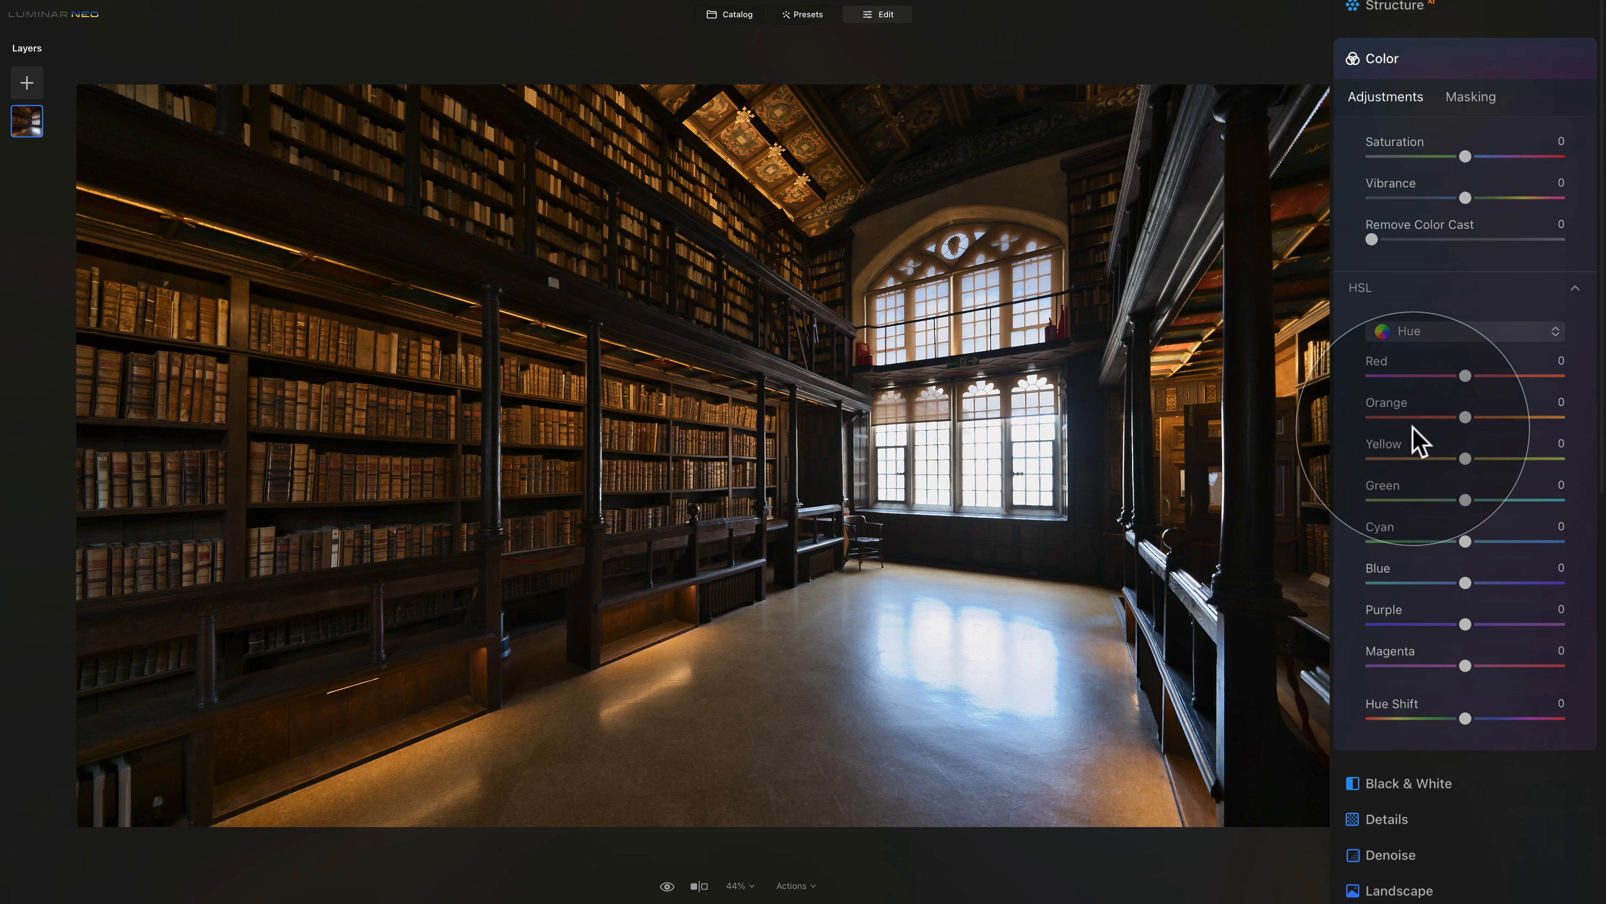
pyautogui.click(1410, 292)
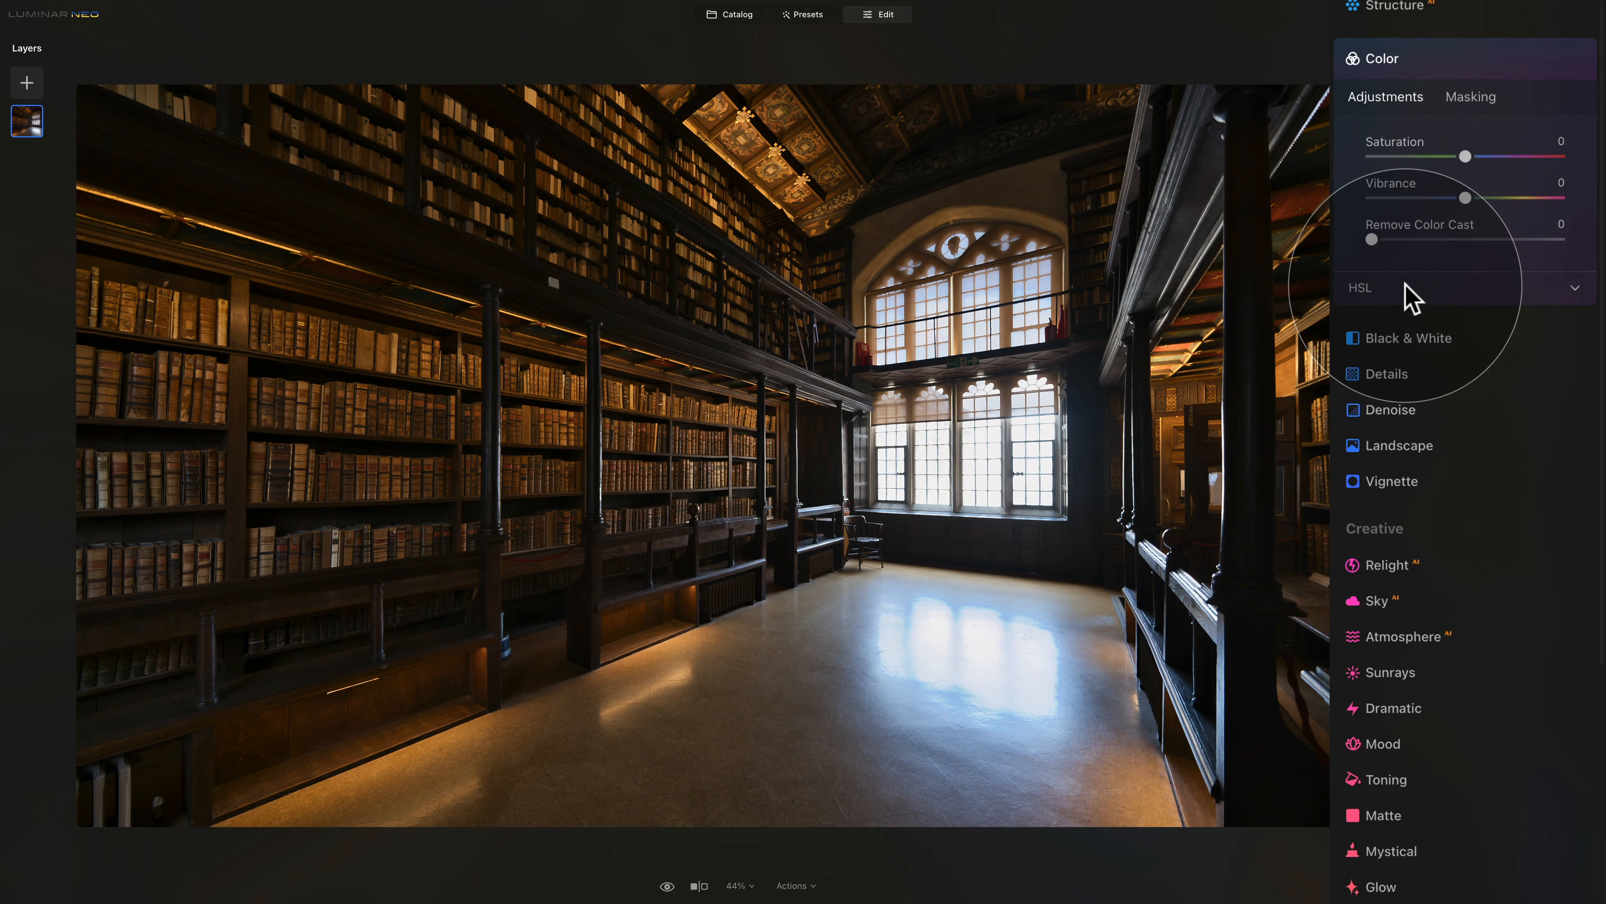
pyautogui.click(1411, 292)
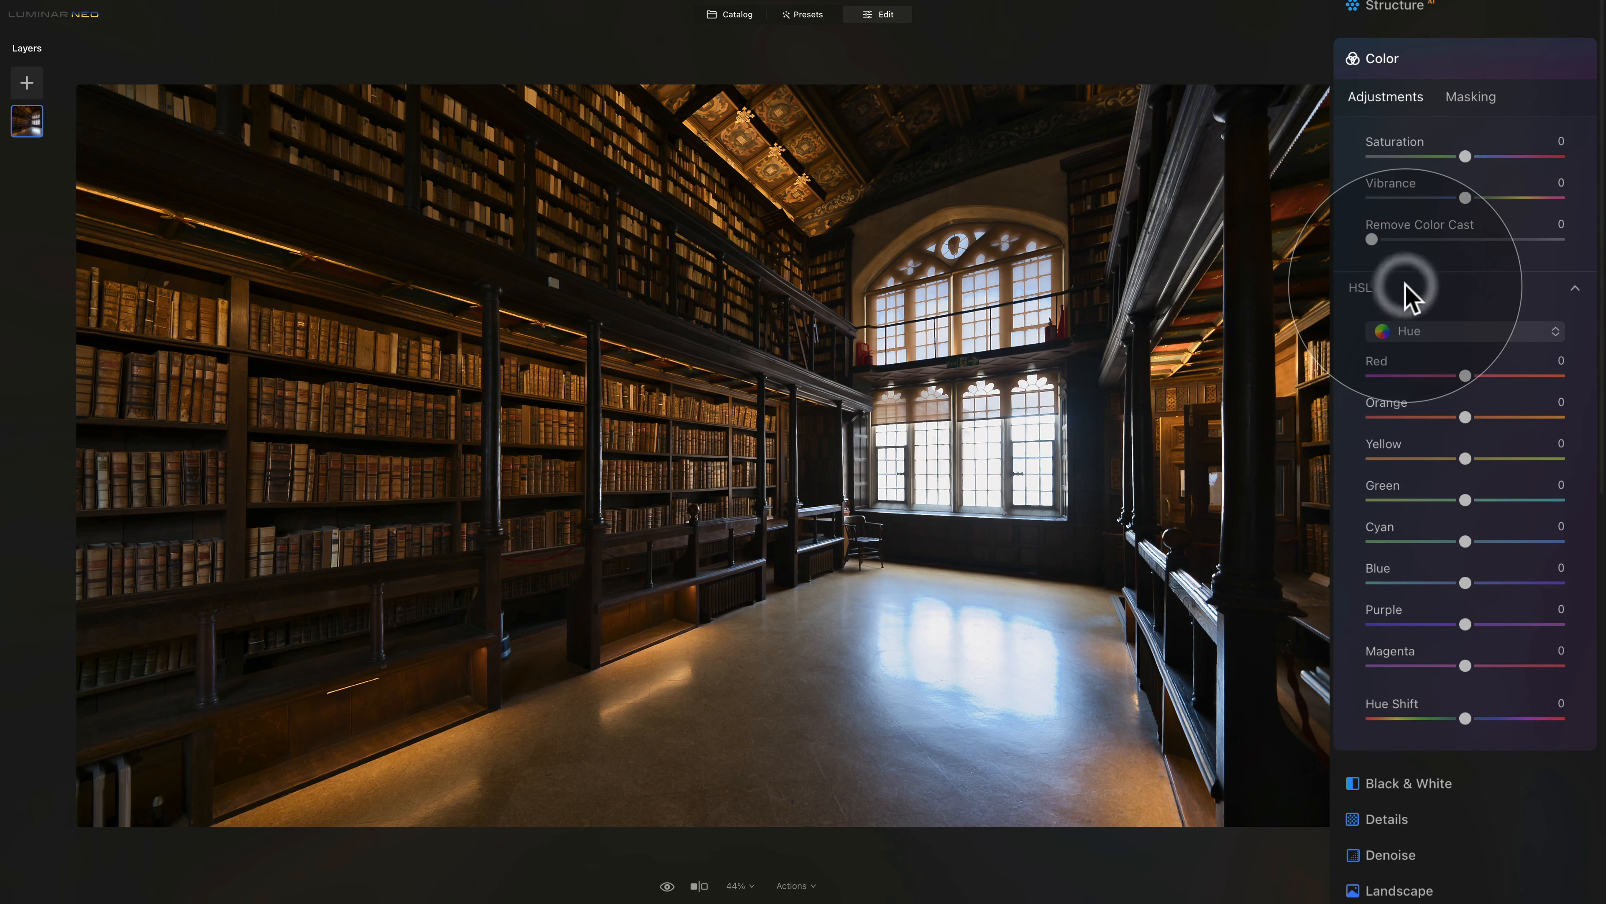
pyautogui.click(1446, 327)
pyautogui.click(1452, 379)
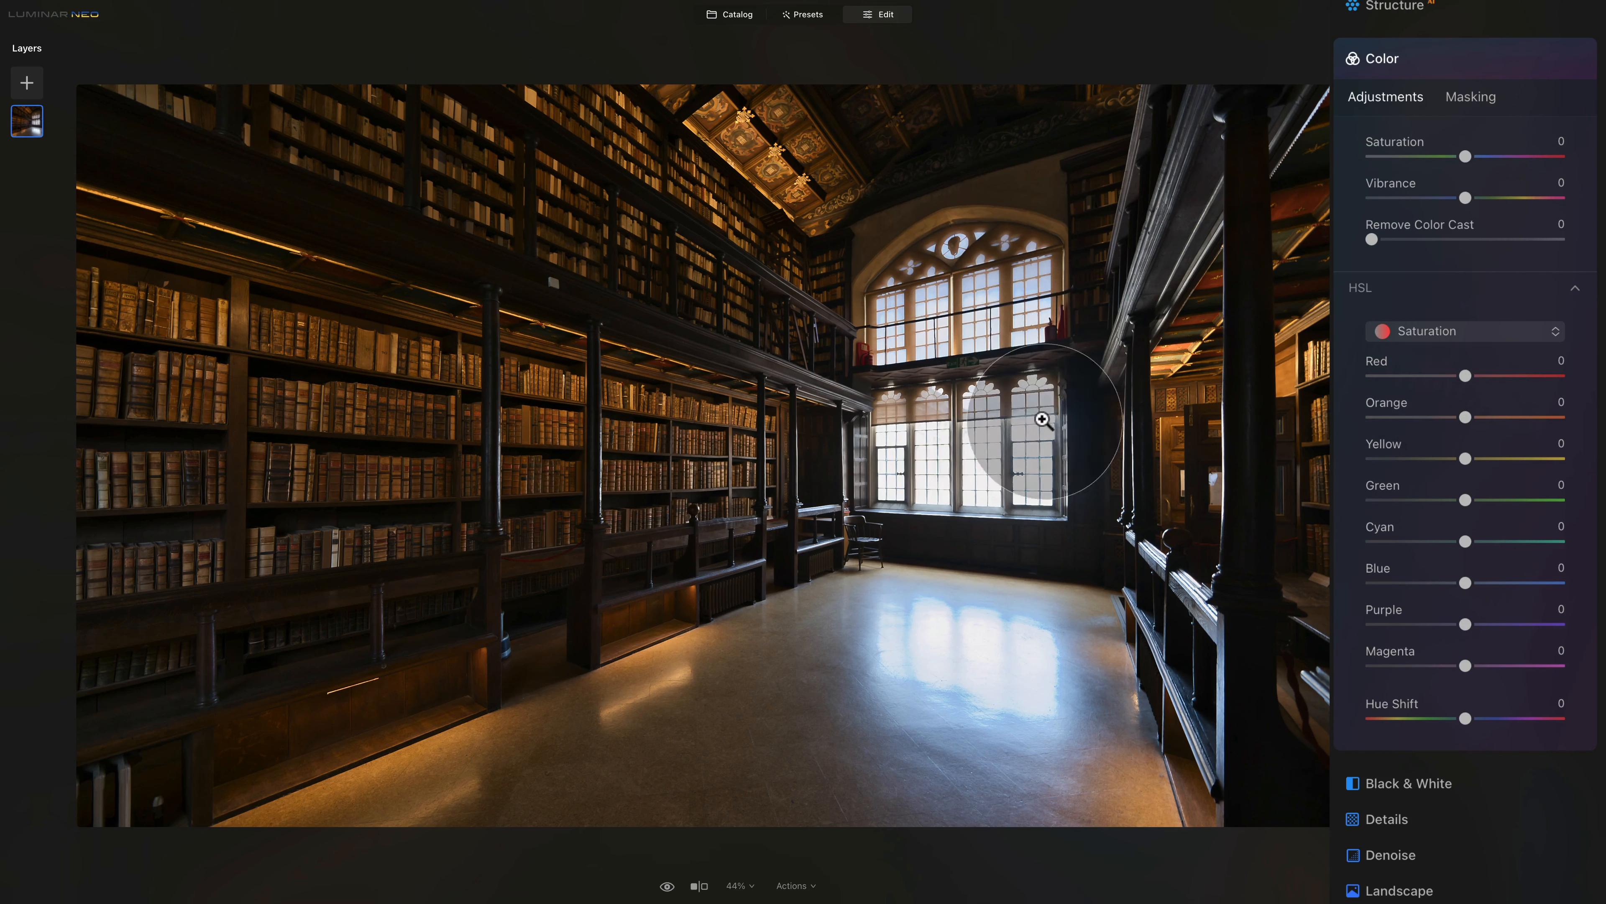
pyautogui.click(1029, 692)
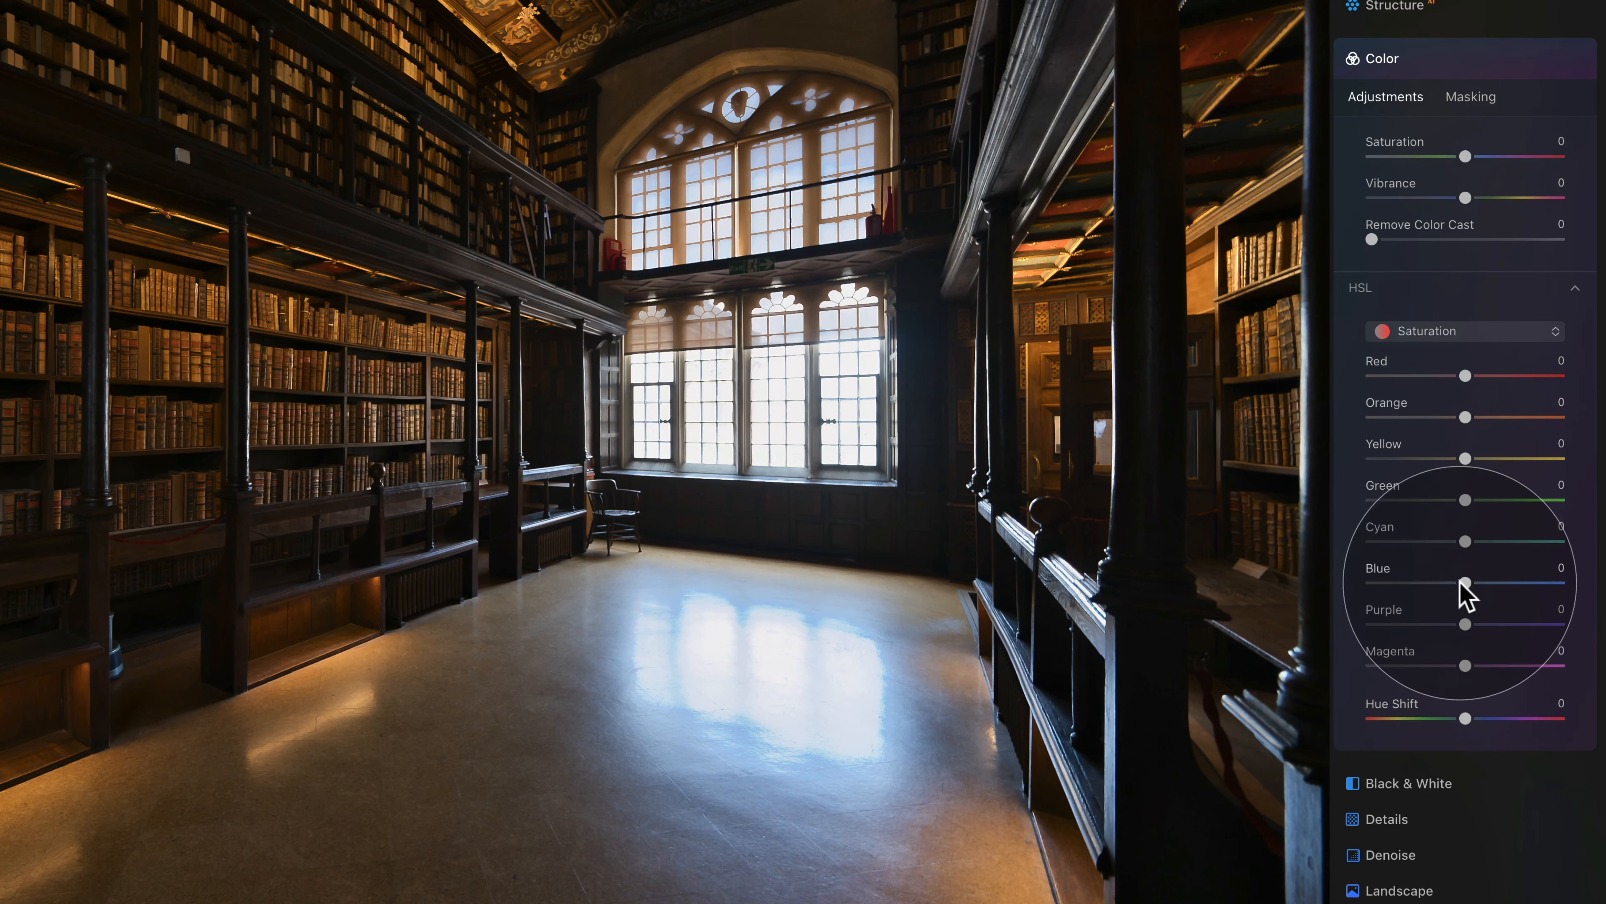
pyautogui.moveTo(1463, 582); pyautogui.dragTo(1406, 582)
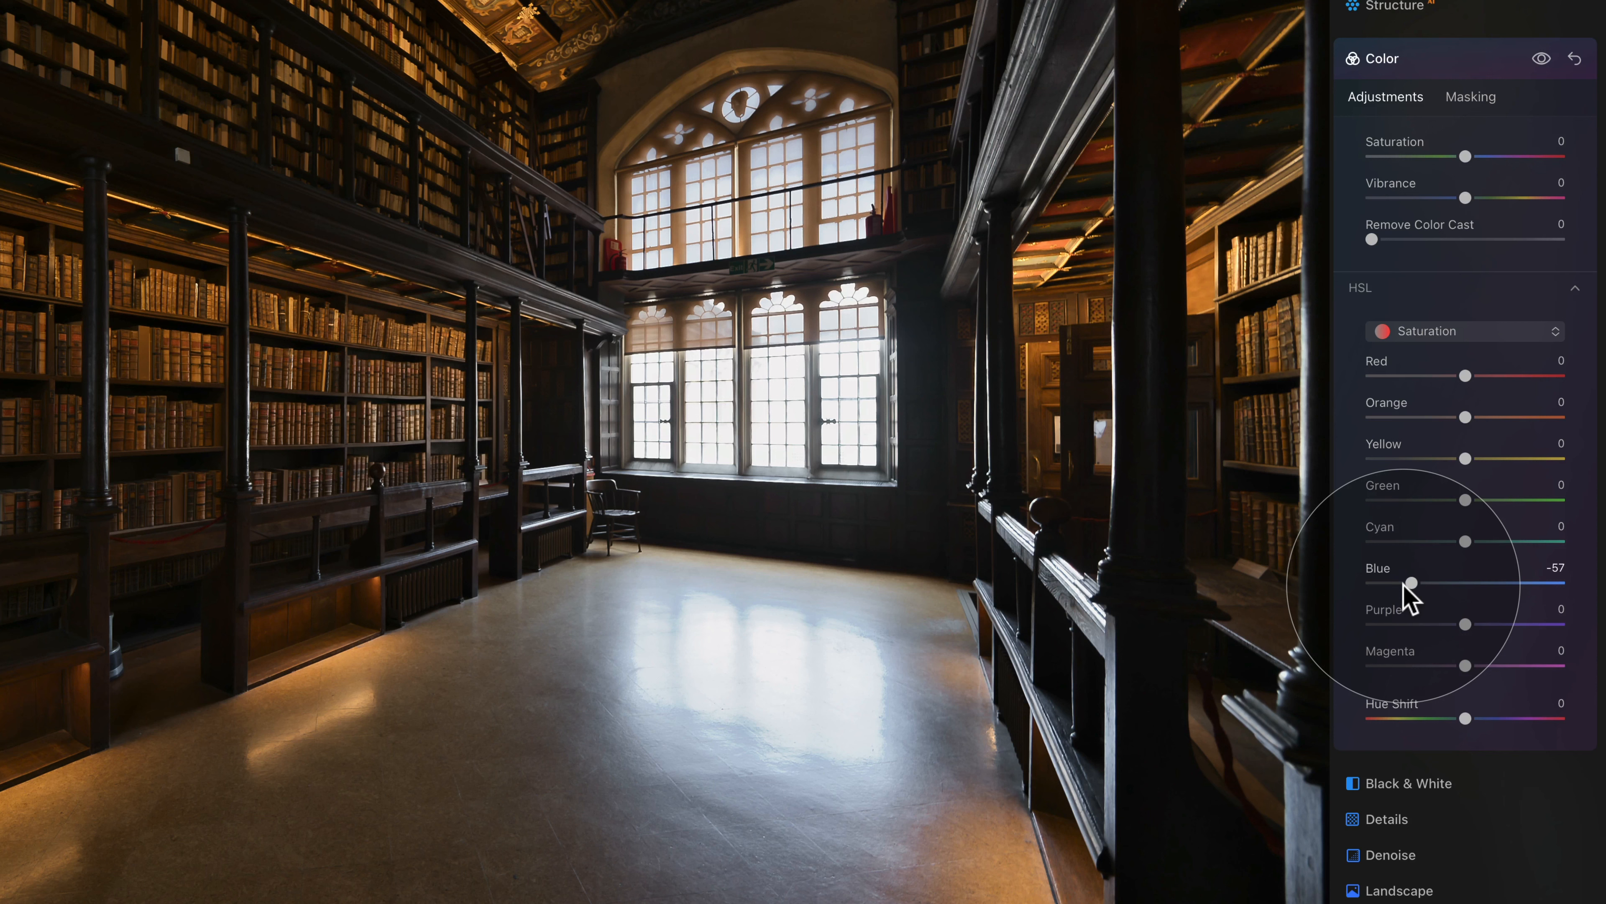
pyautogui.click(1541, 59)
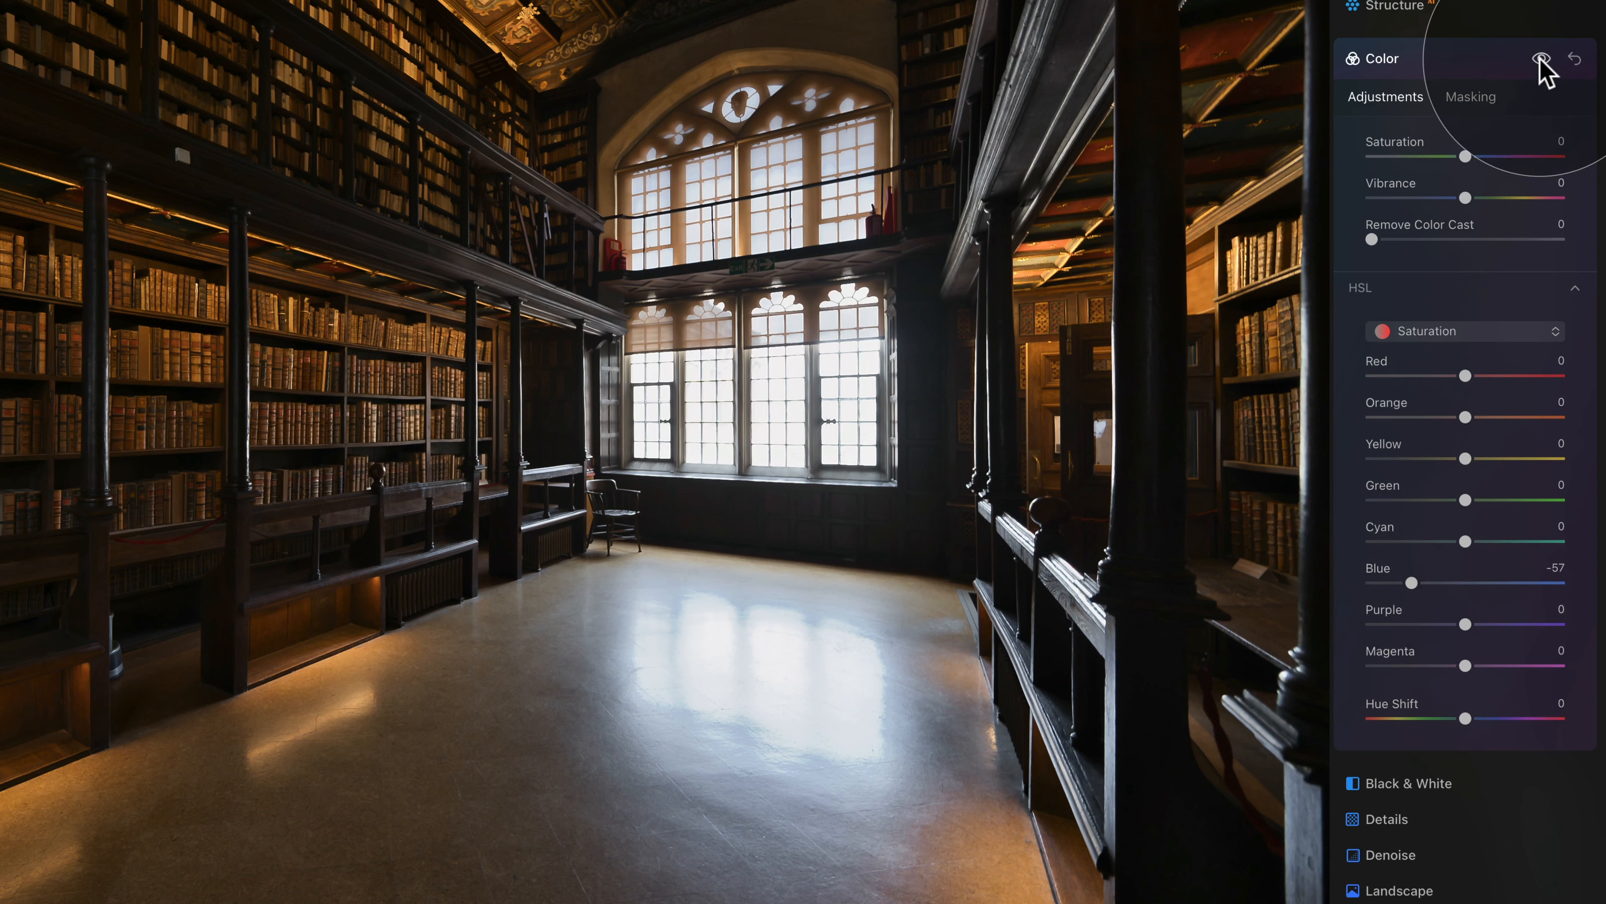
pyautogui.click(1437, 59)
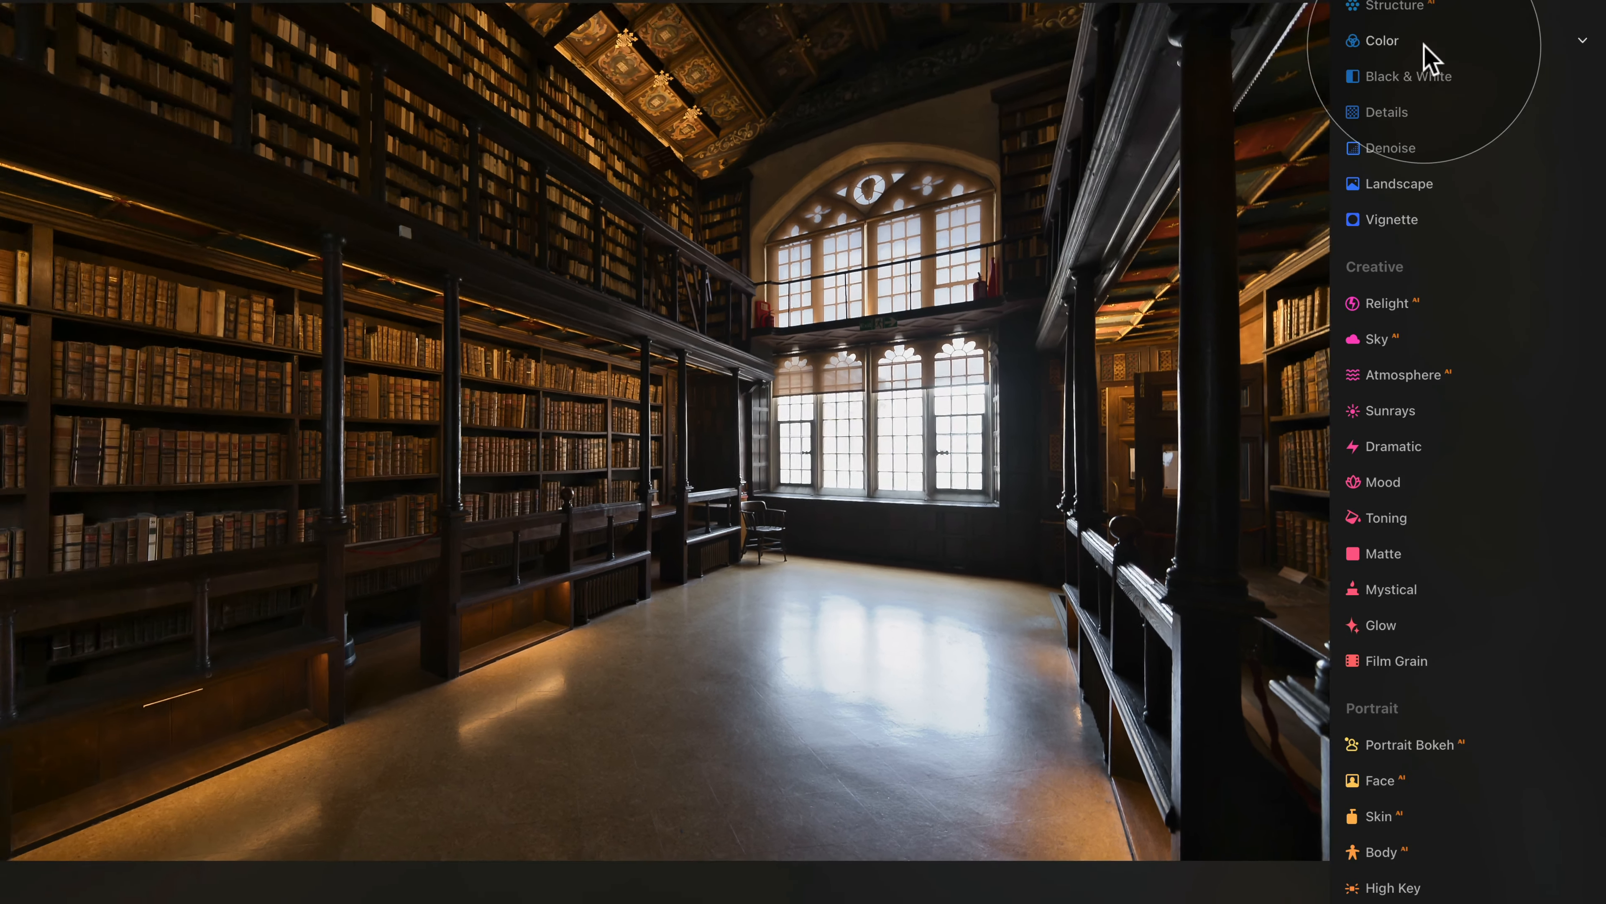
# - Set Small Details to 12 and Medium Details to 7 with the Details tool, checking the bookshelves at 100%
pyautogui.scroll(2, 1428, 174)
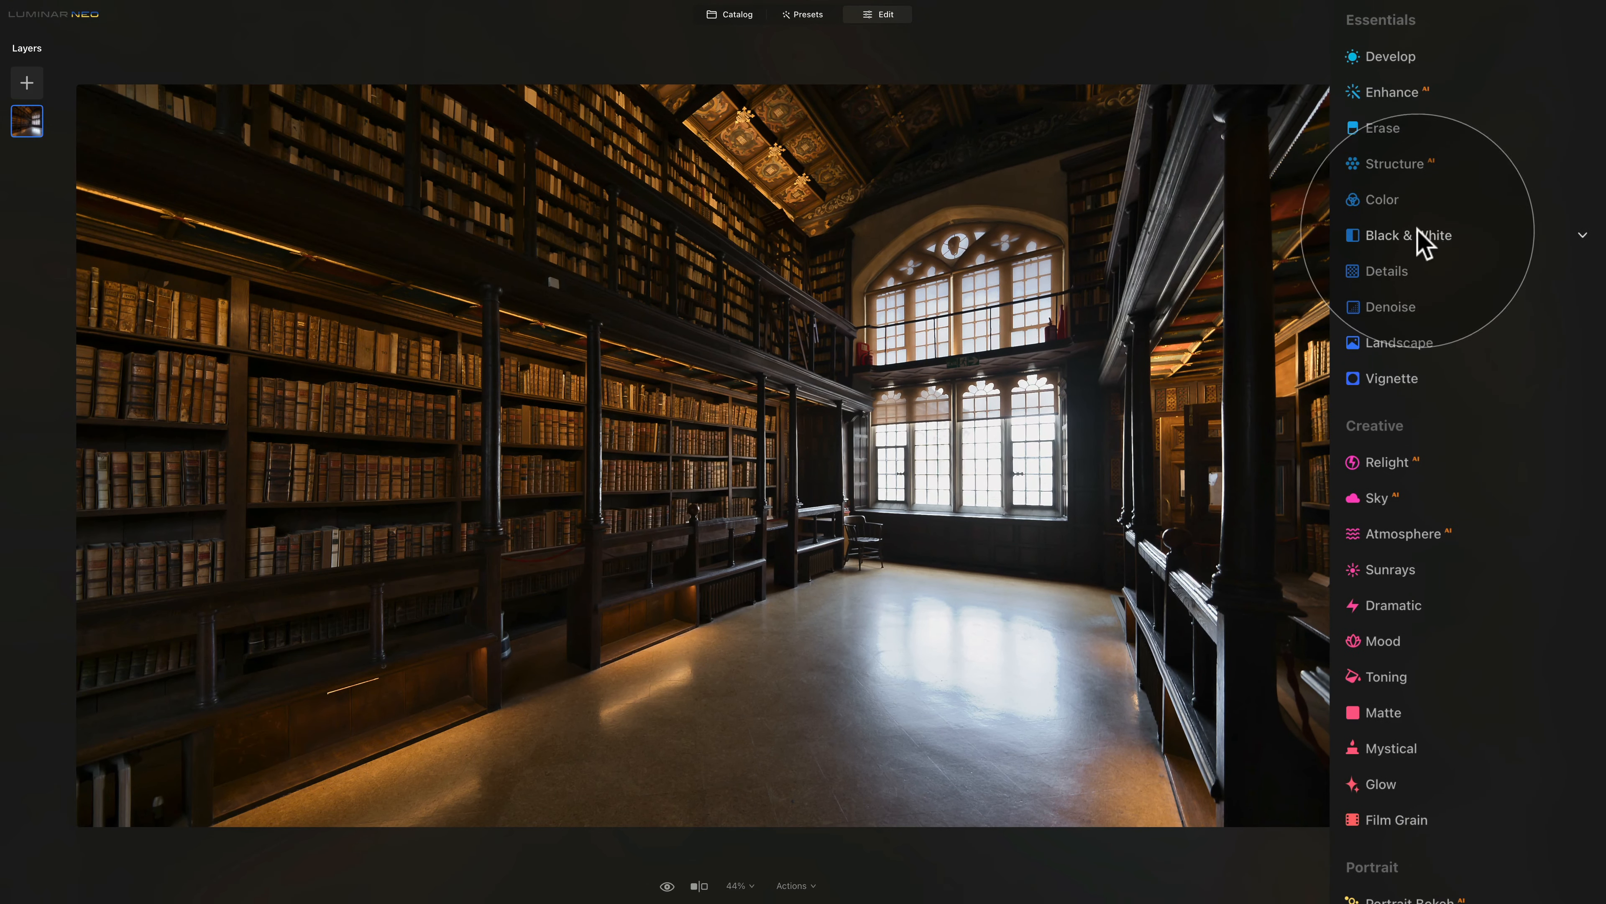
pyautogui.click(1398, 273)
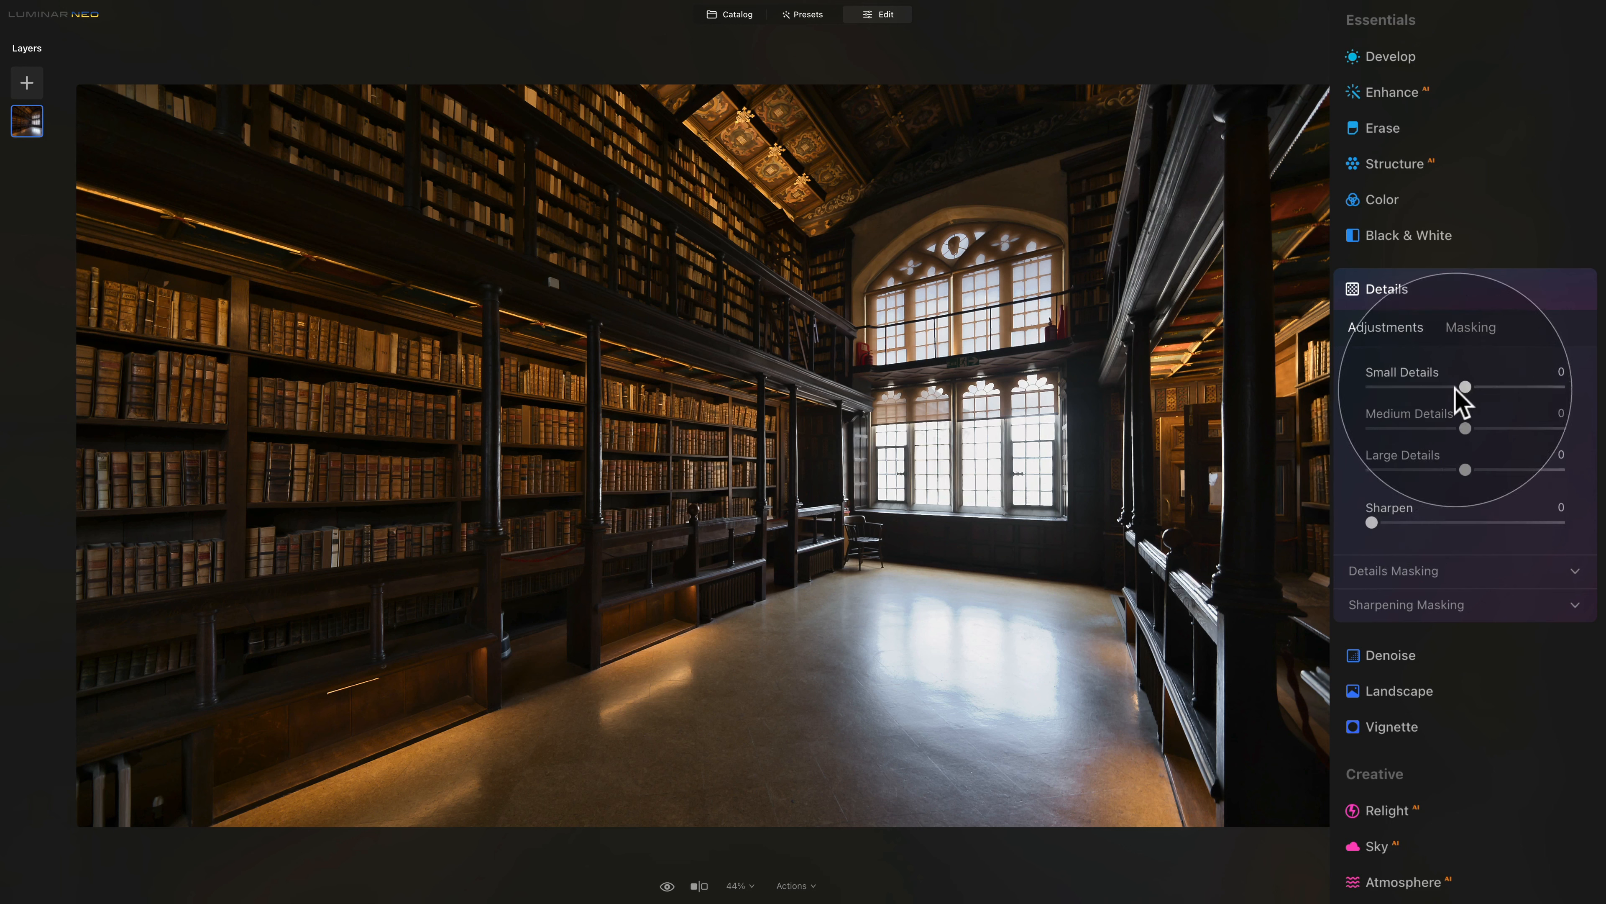
pyautogui.moveTo(1467, 388); pyautogui.dragTo(1480, 386)
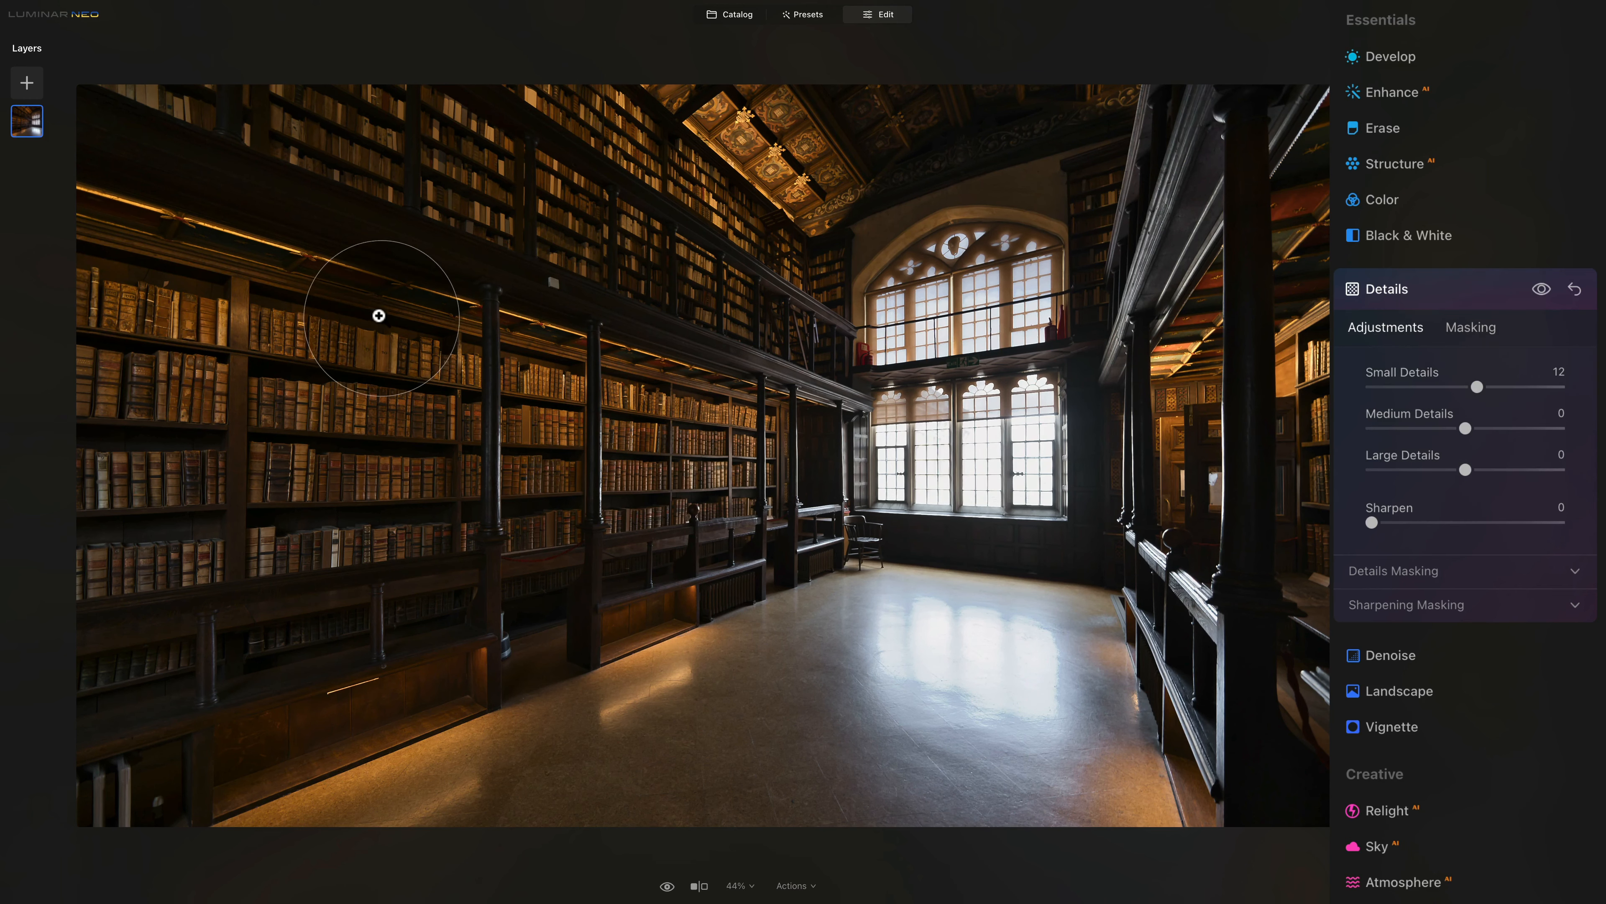
pyautogui.click(420, 367)
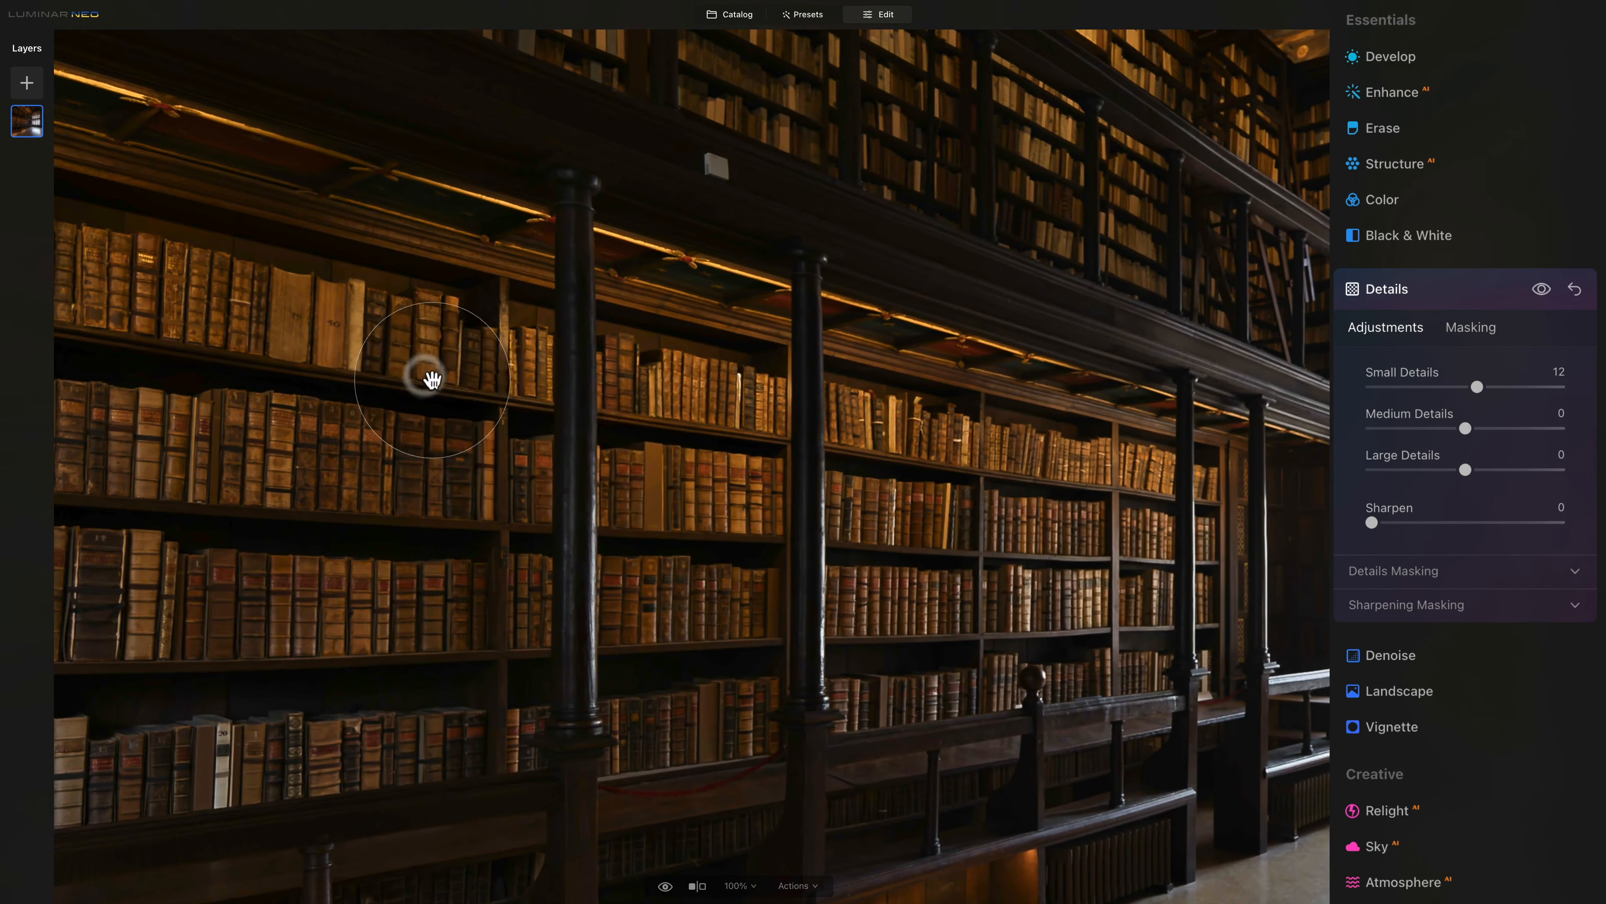
pyautogui.moveTo(585, 459); pyautogui.dragTo(588, 520)
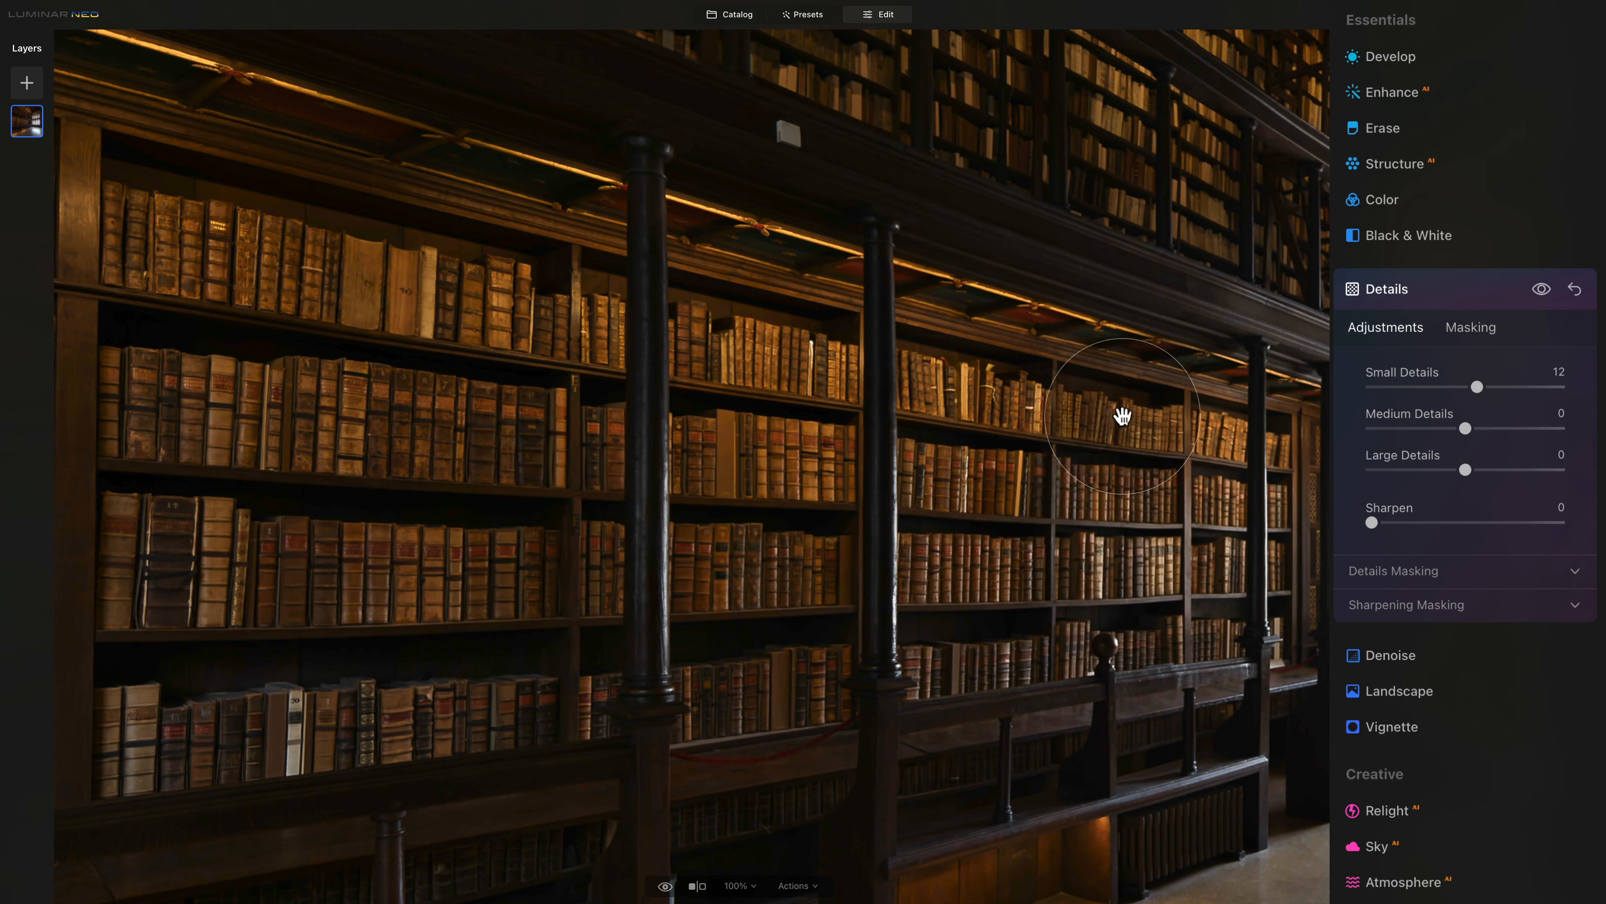
pyautogui.moveTo(1468, 428); pyautogui.dragTo(1478, 429)
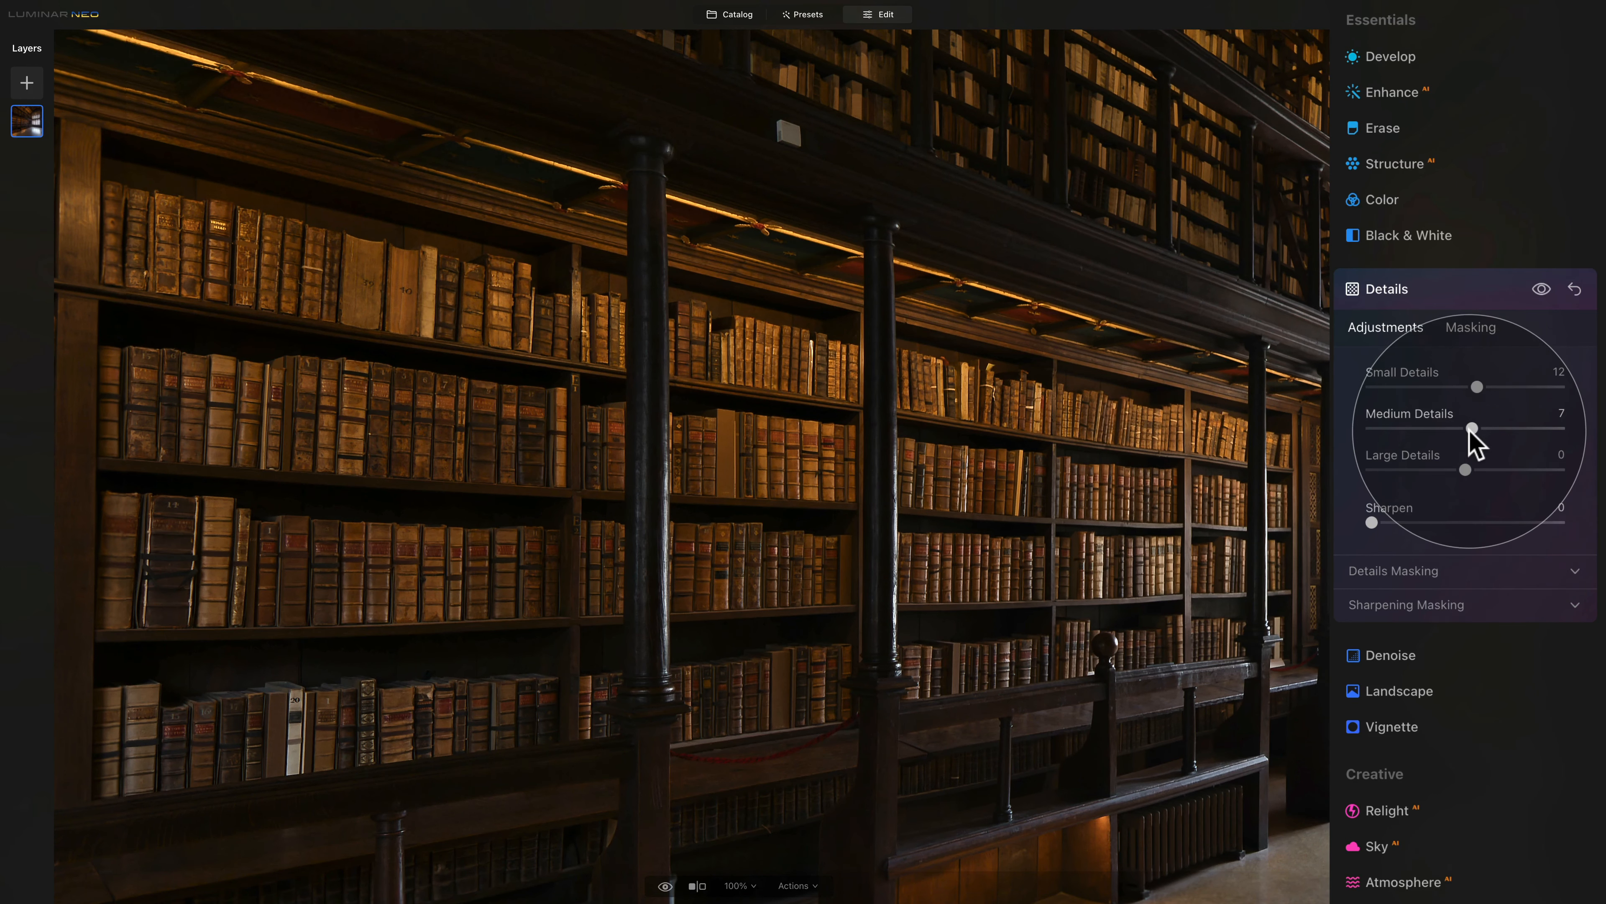
pyautogui.click(1438, 290)
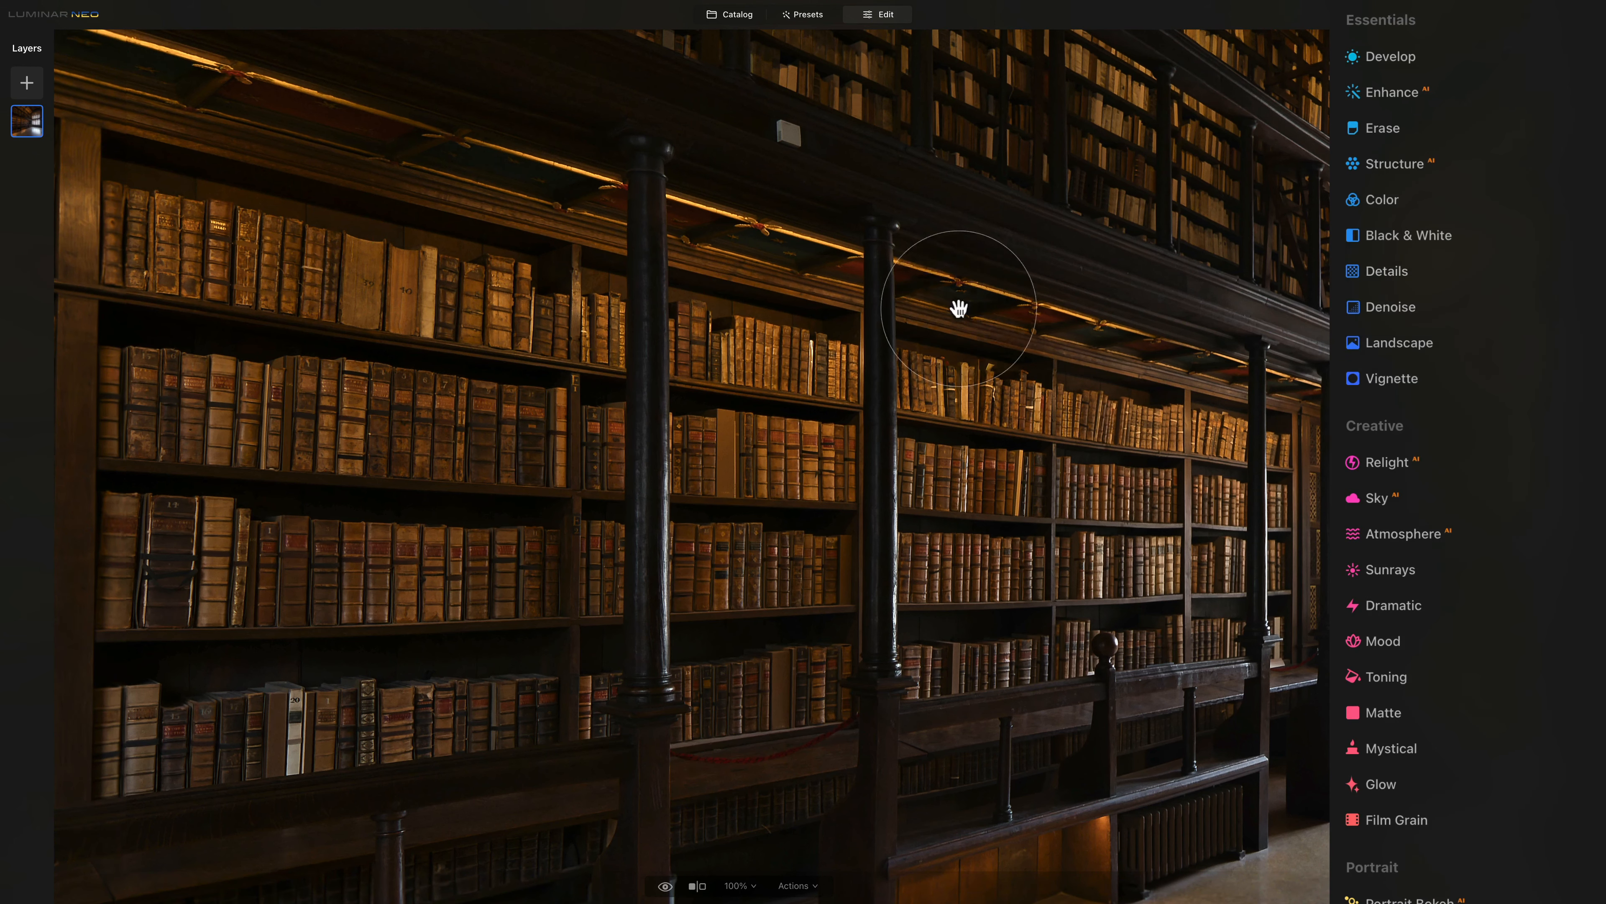
pyautogui.click(948, 369)
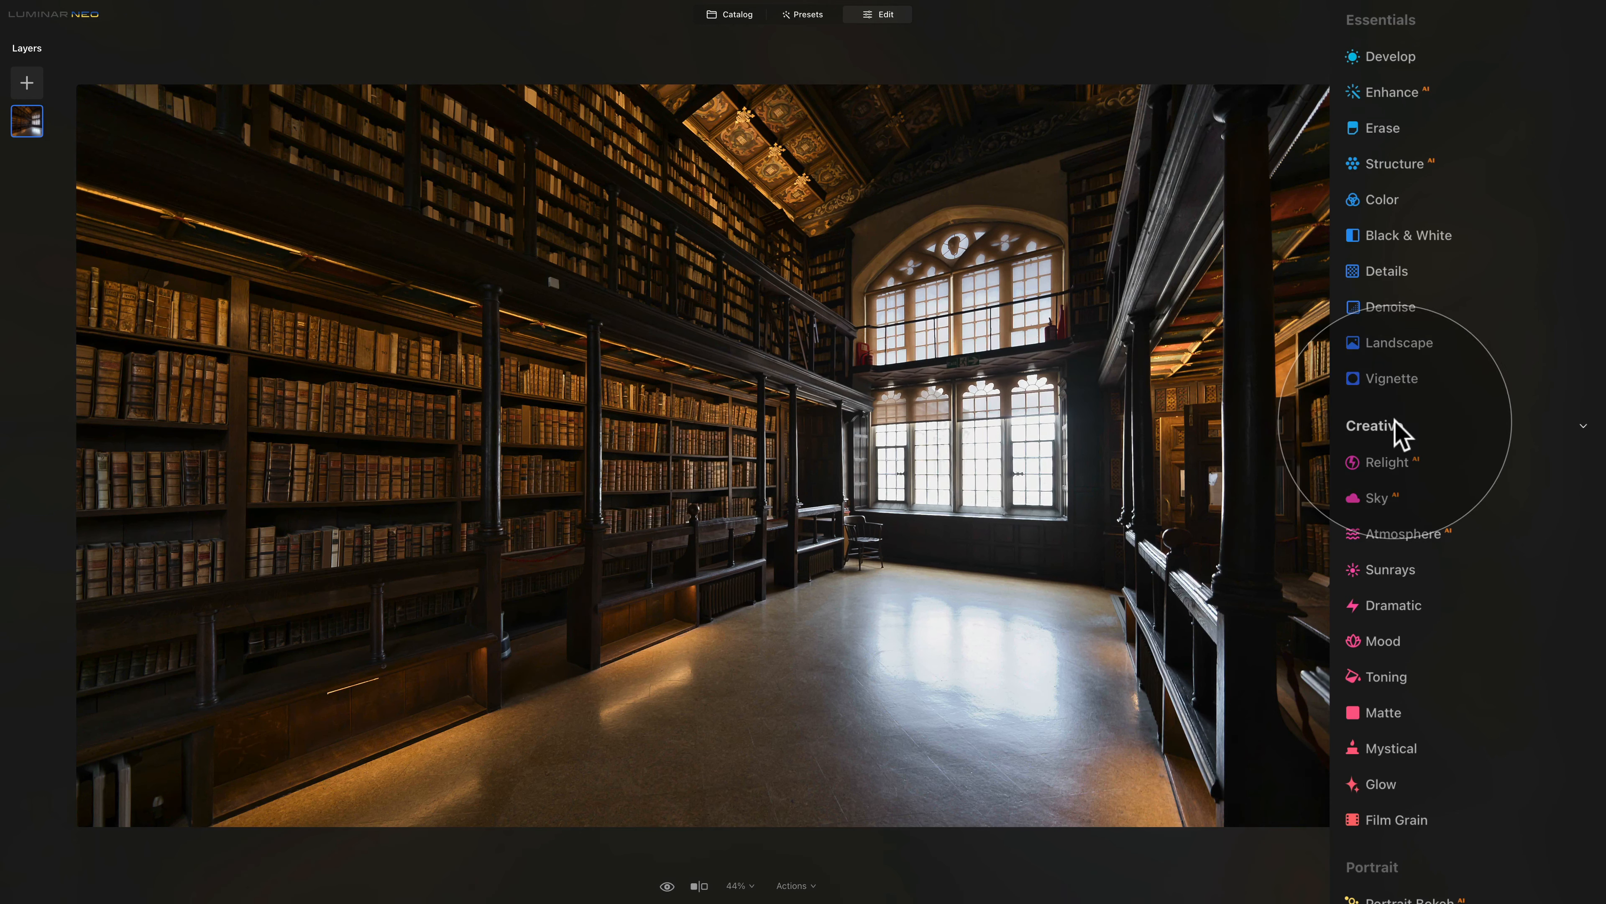
# - Apply the Mystical effect to the photo with an Amount of 20
pyautogui.scroll(-5, 1397, 433)
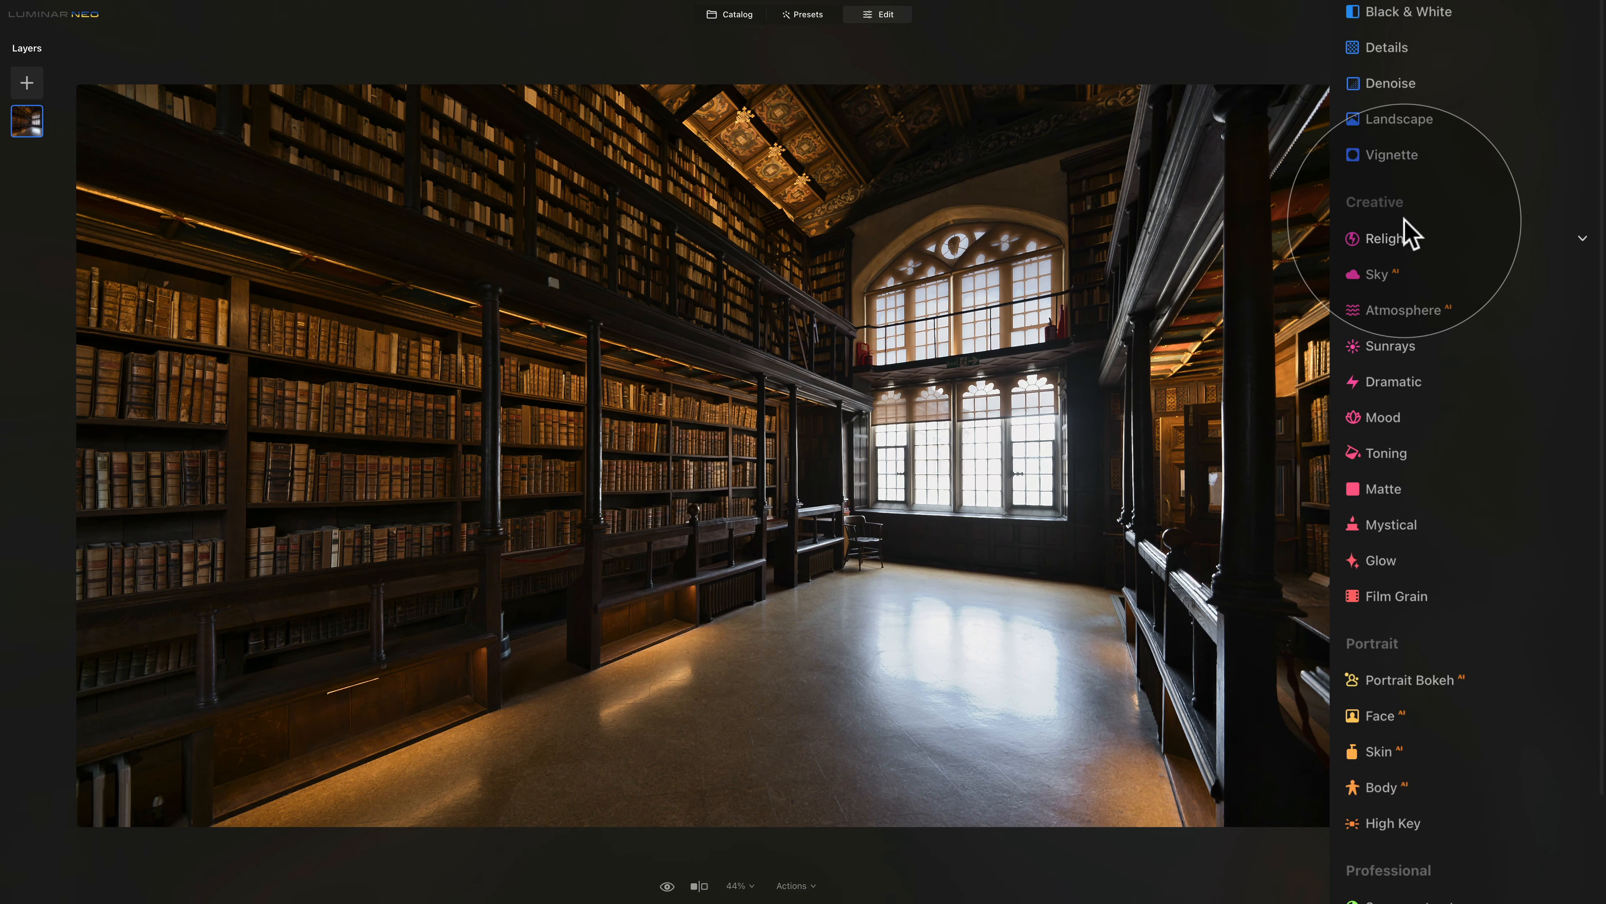
pyautogui.click(1394, 525)
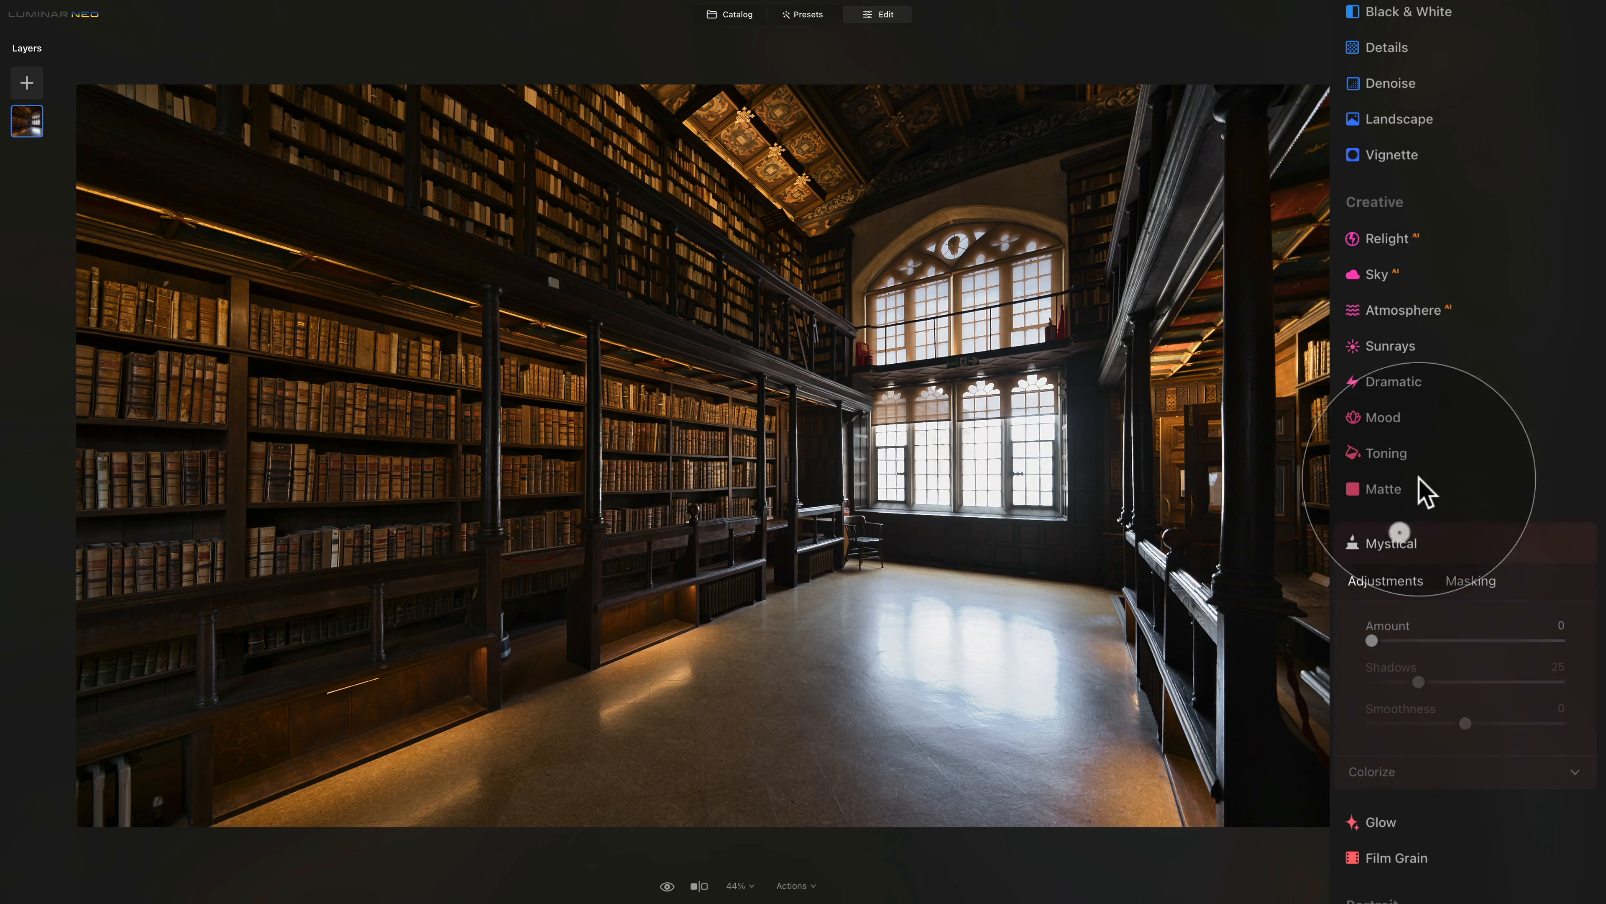
pyautogui.scroll(-8, 1428, 307)
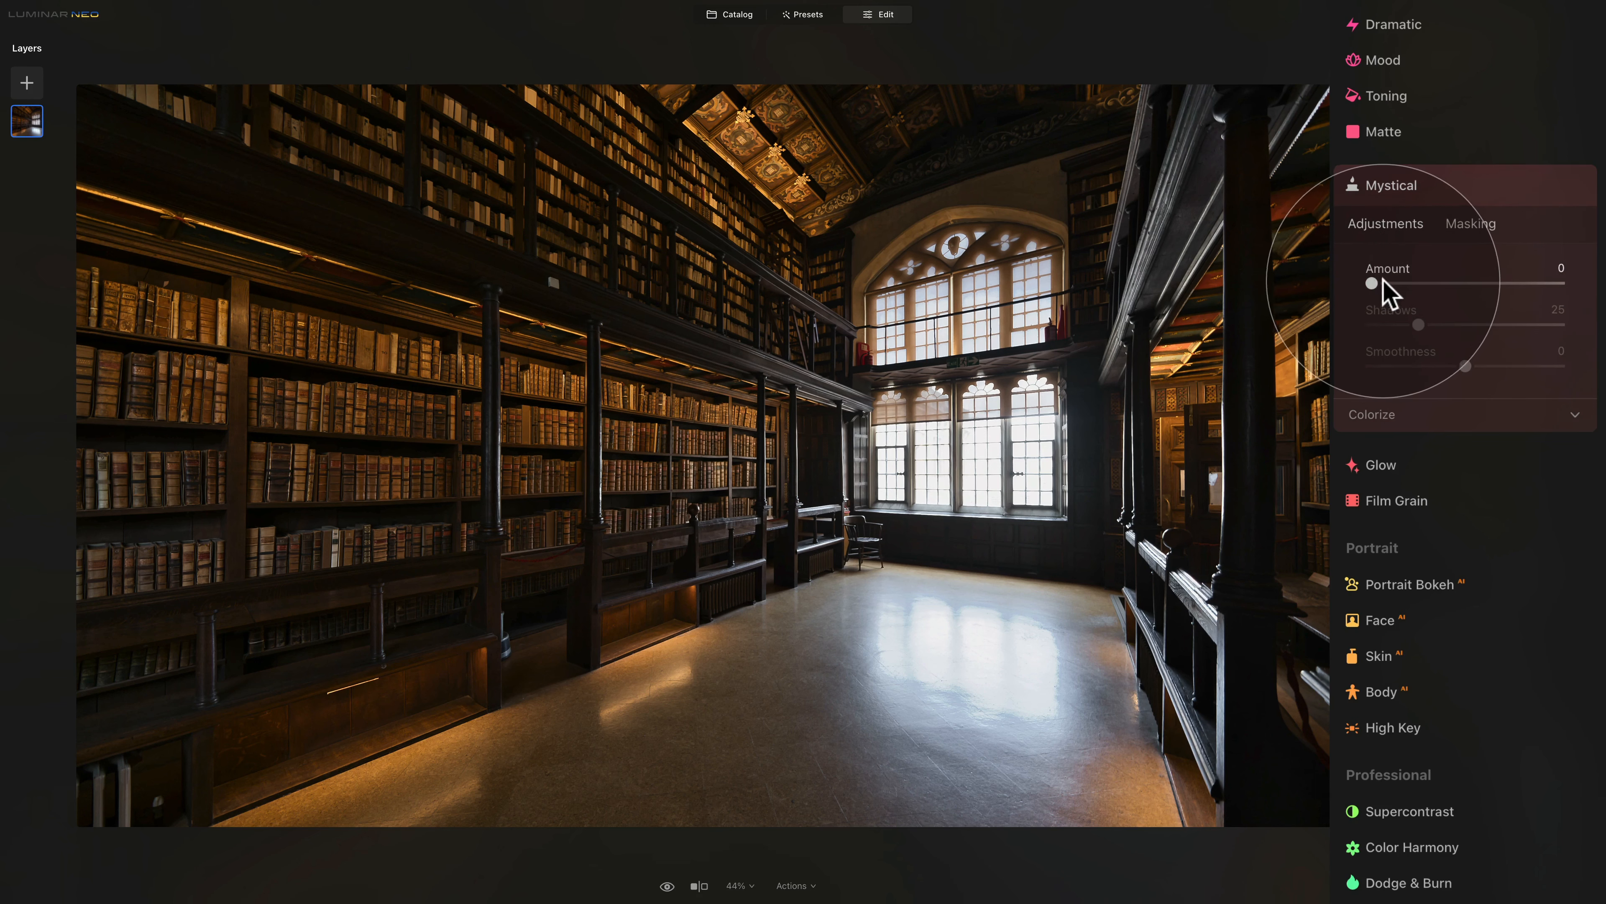
pyautogui.moveTo(1382, 288); pyautogui.dragTo(1417, 285)
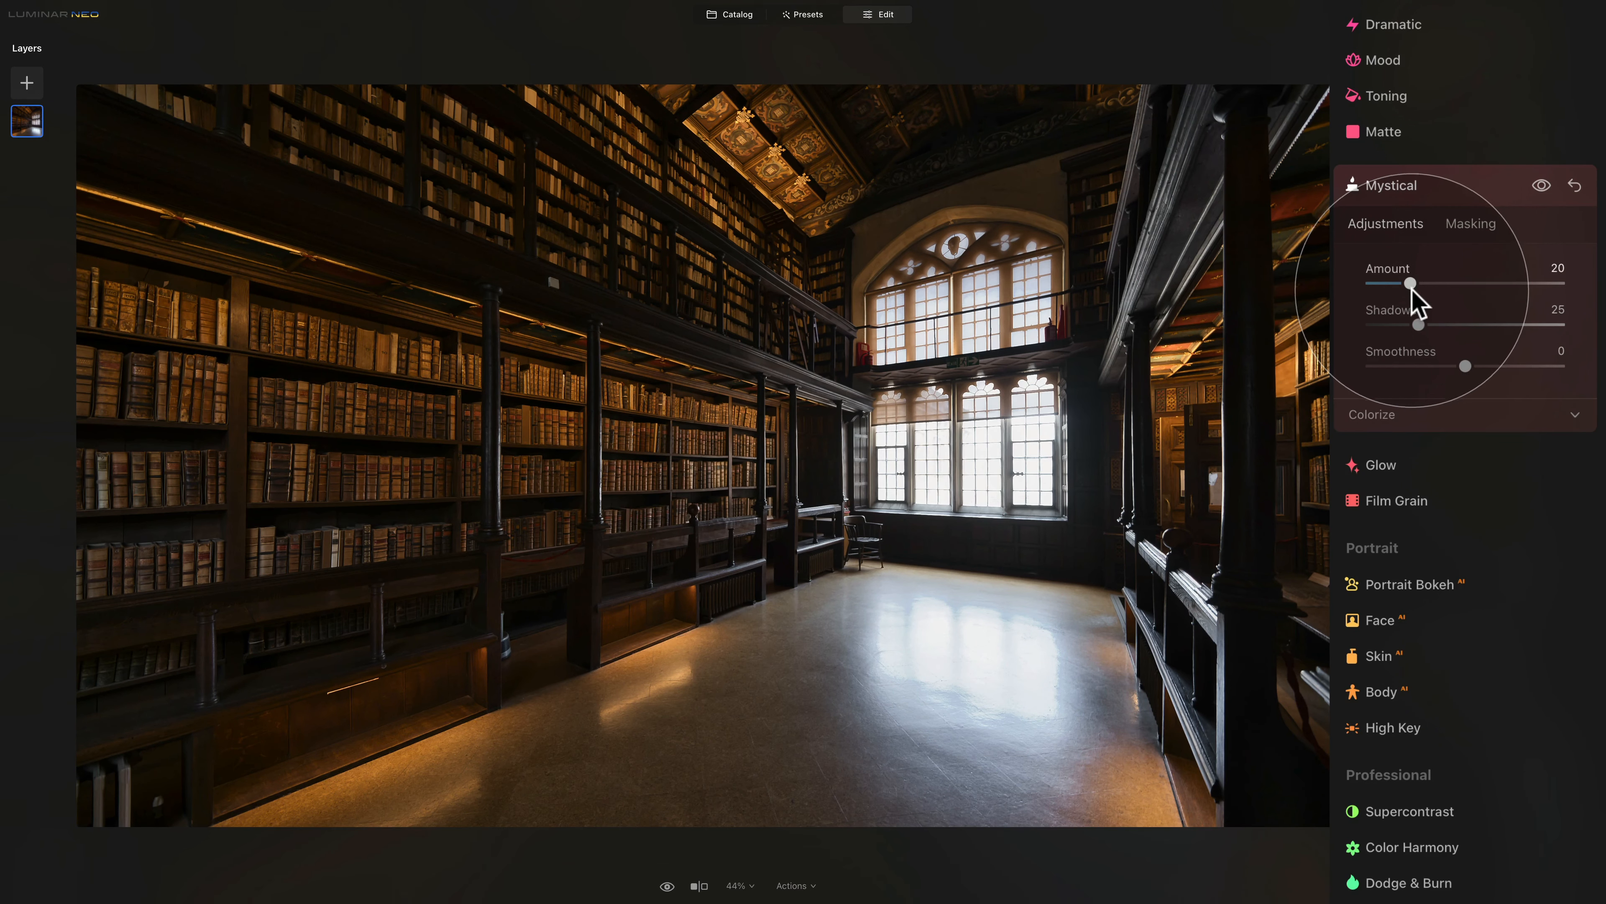
# - Set the Mystical effect's Warmth to 13 and compare the photo with and without the effect
pyautogui.click(1405, 415)
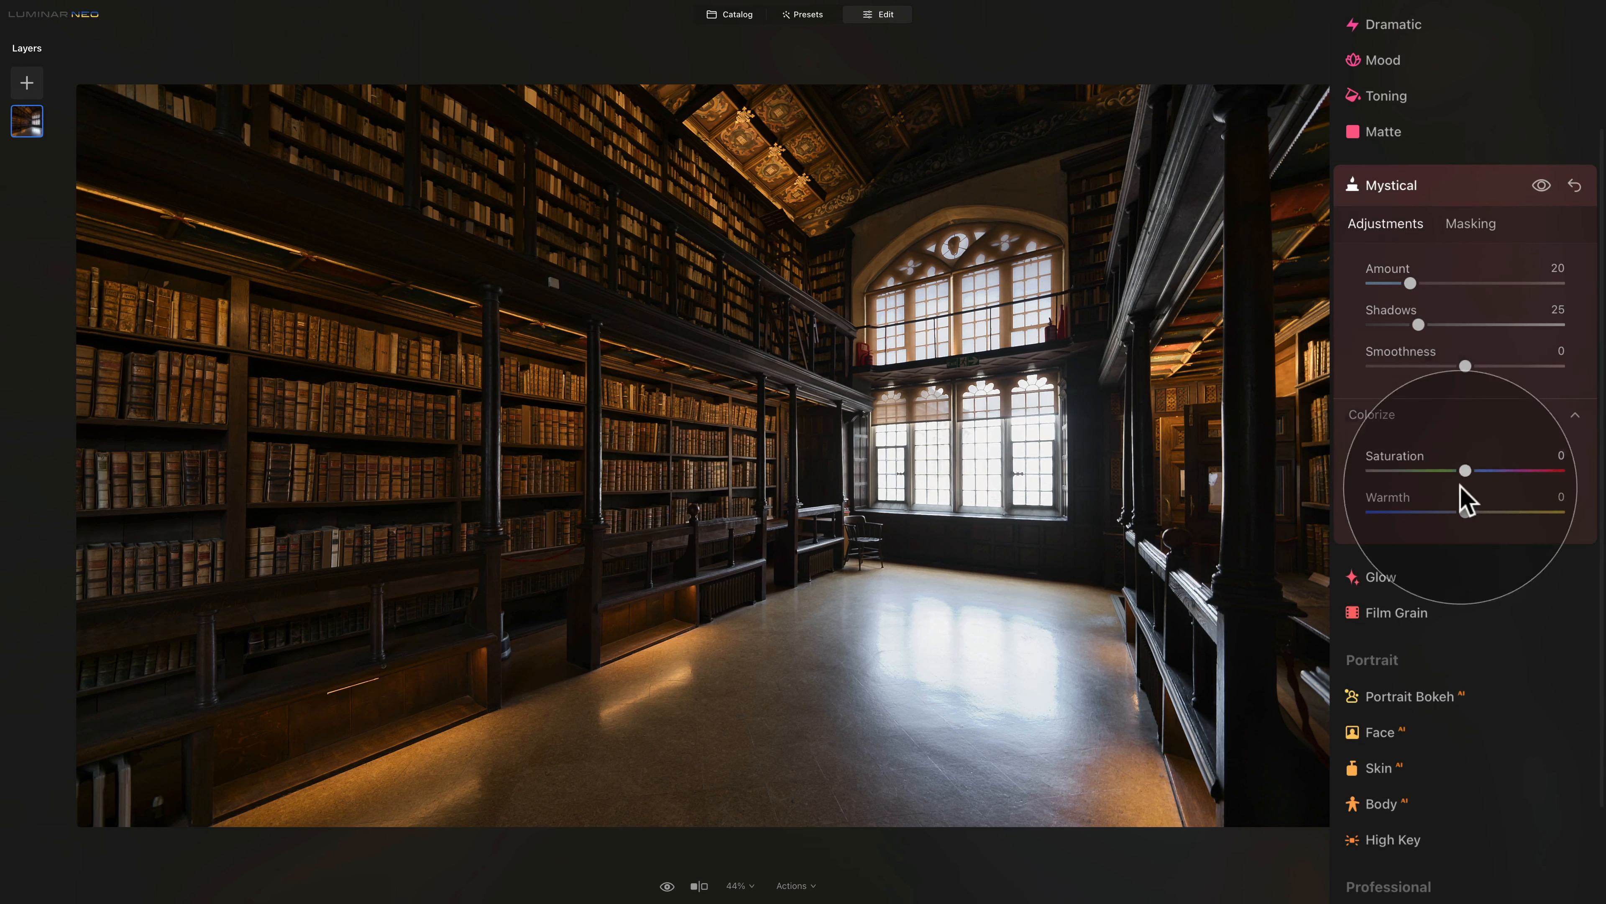
pyautogui.moveTo(1466, 512); pyautogui.dragTo(1481, 513)
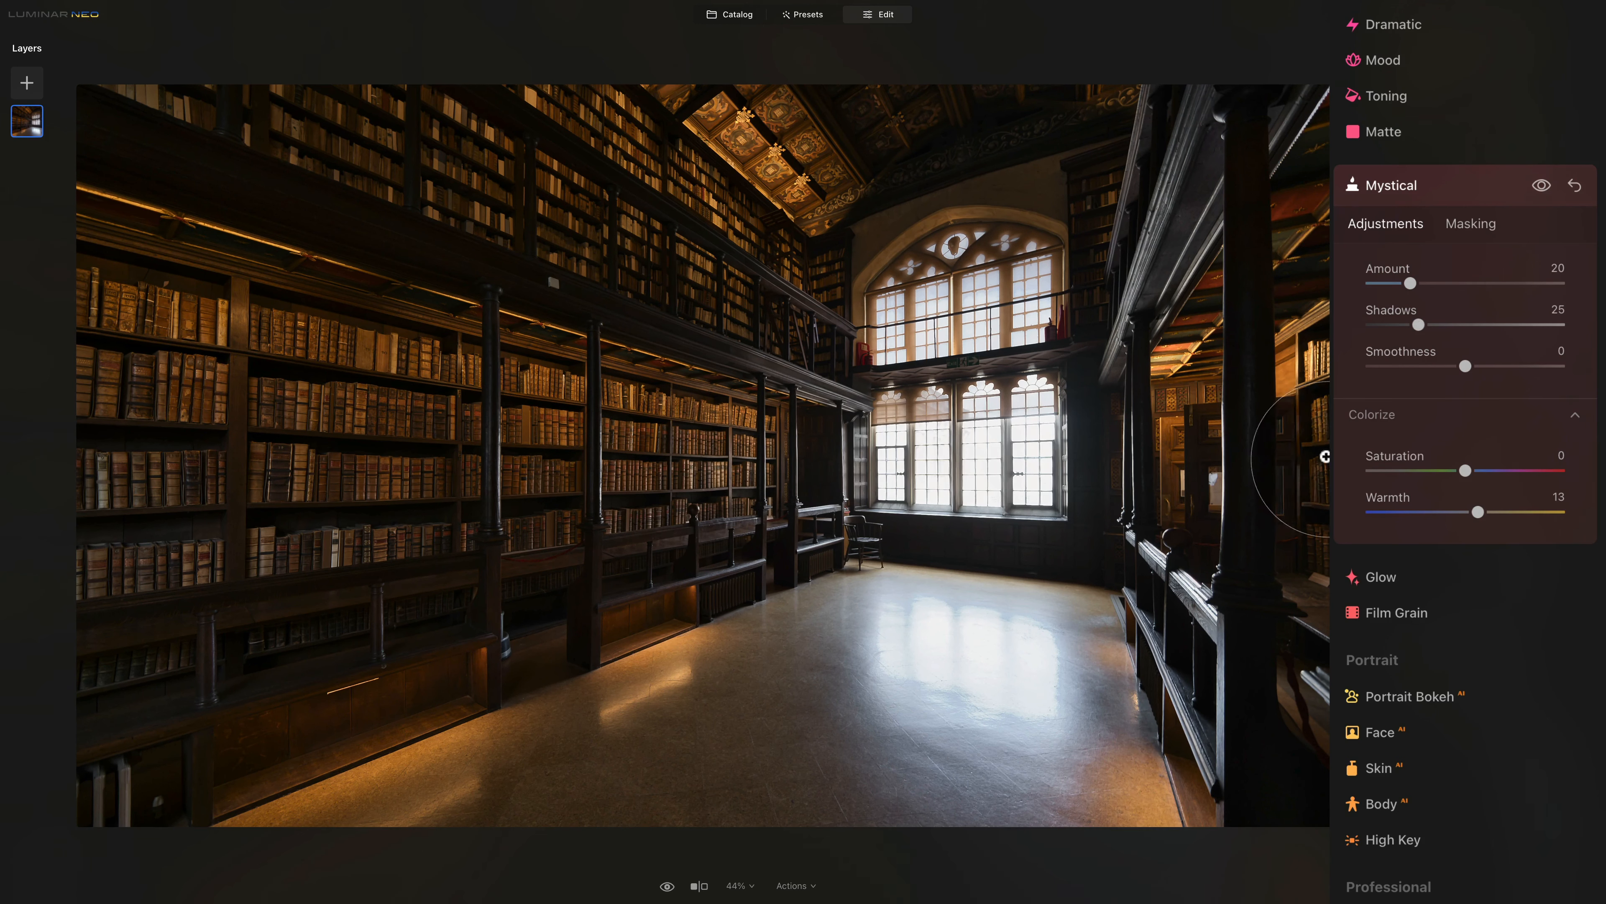
pyautogui.click(1544, 184)
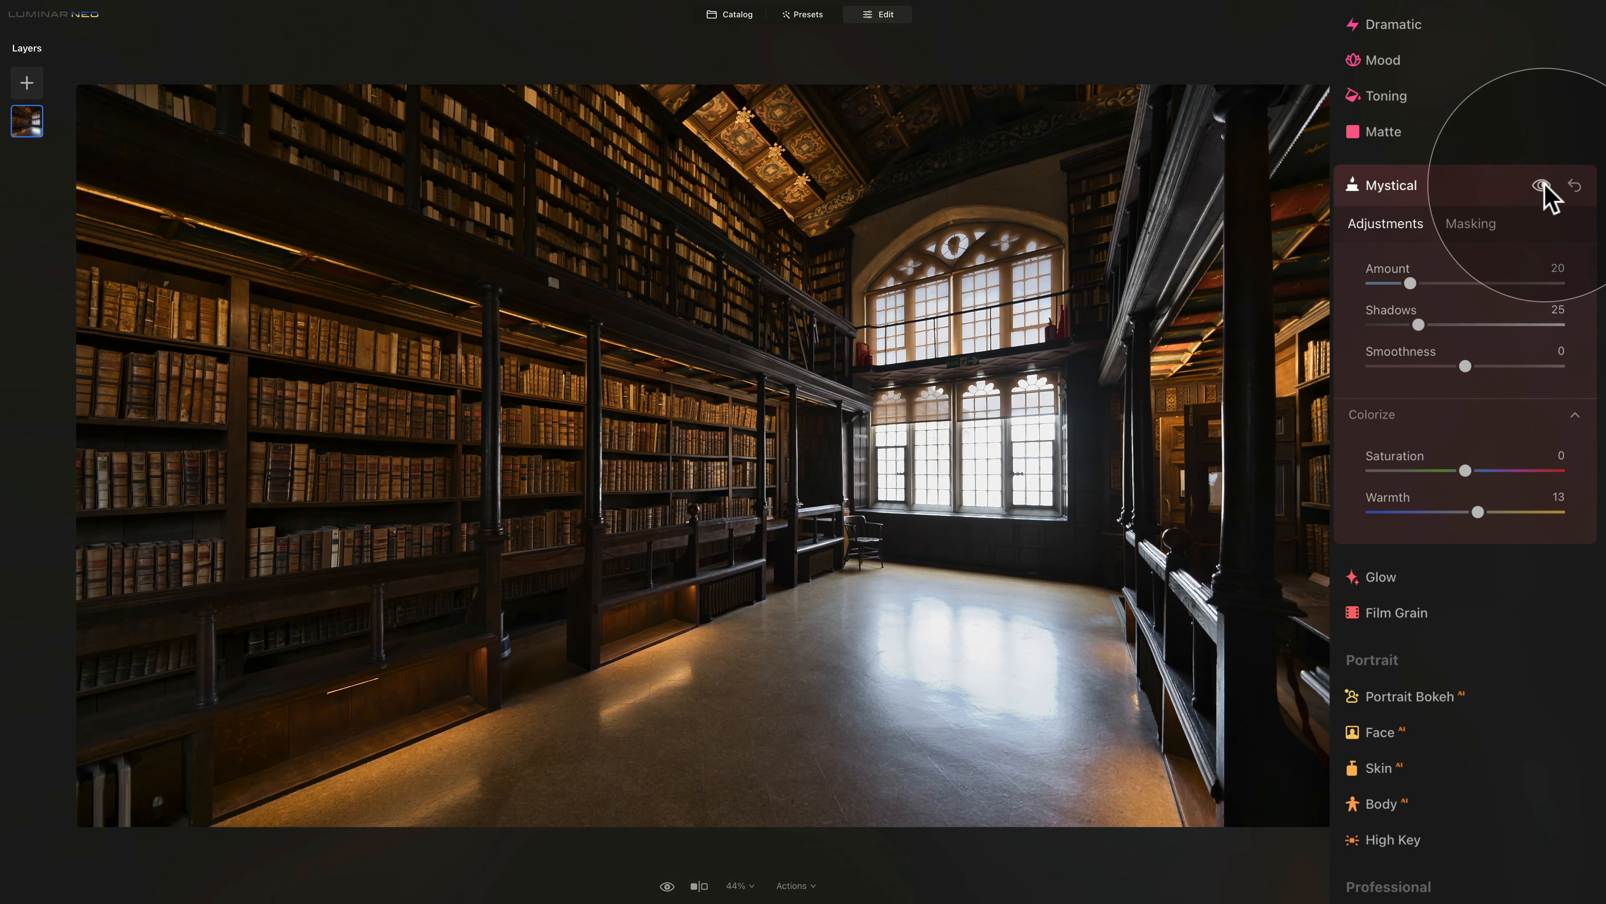
pyautogui.click(1543, 186)
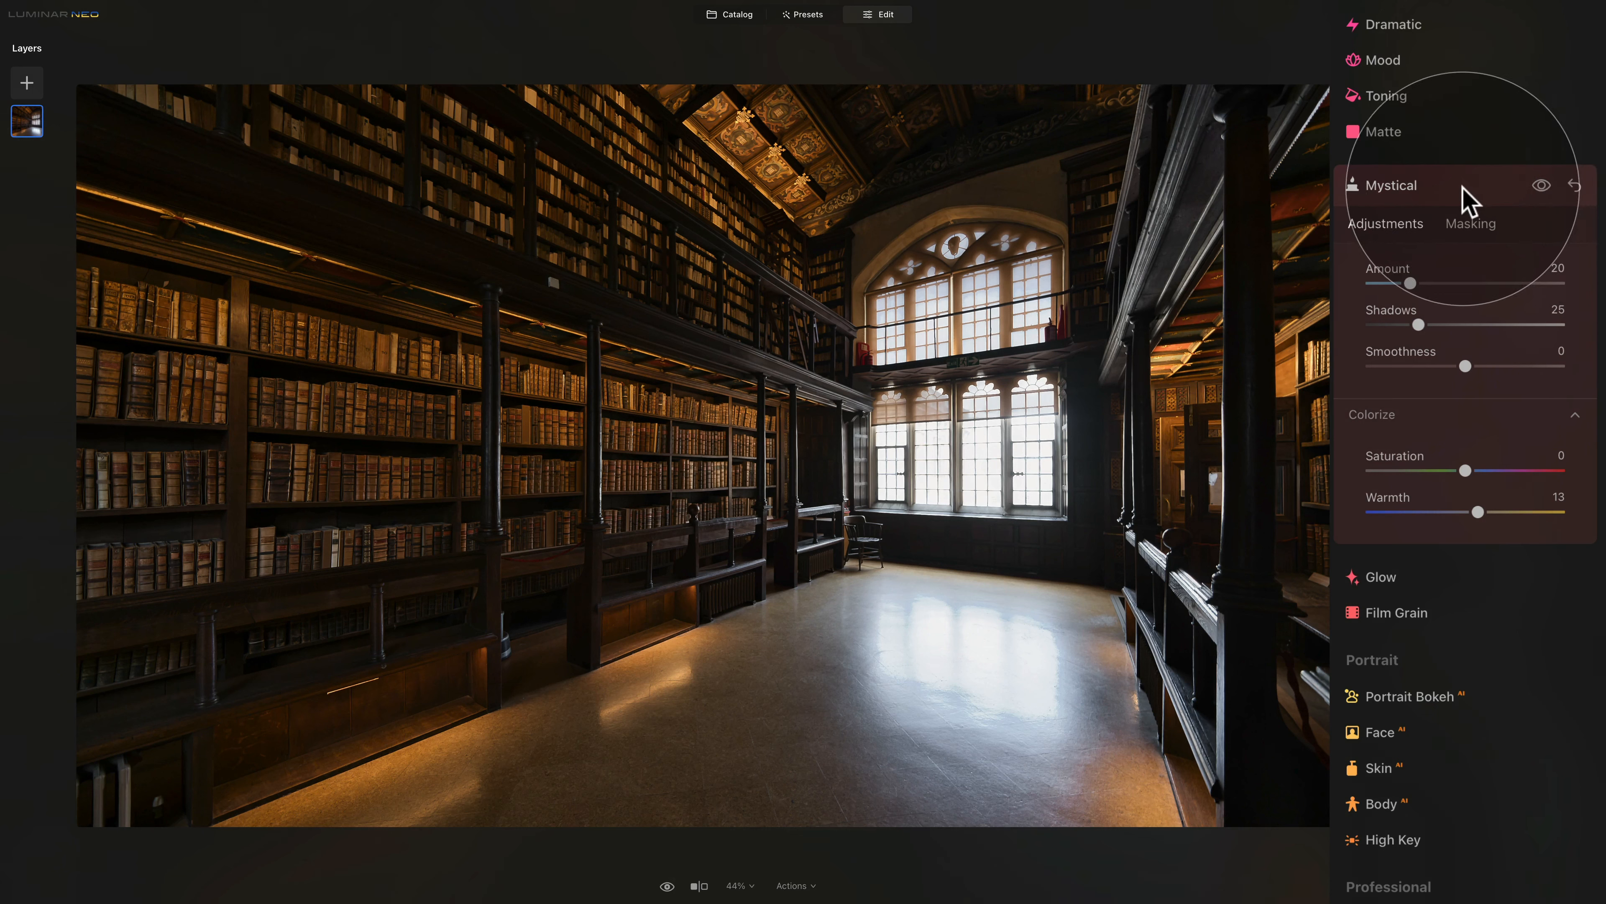
pyautogui.click(1432, 190)
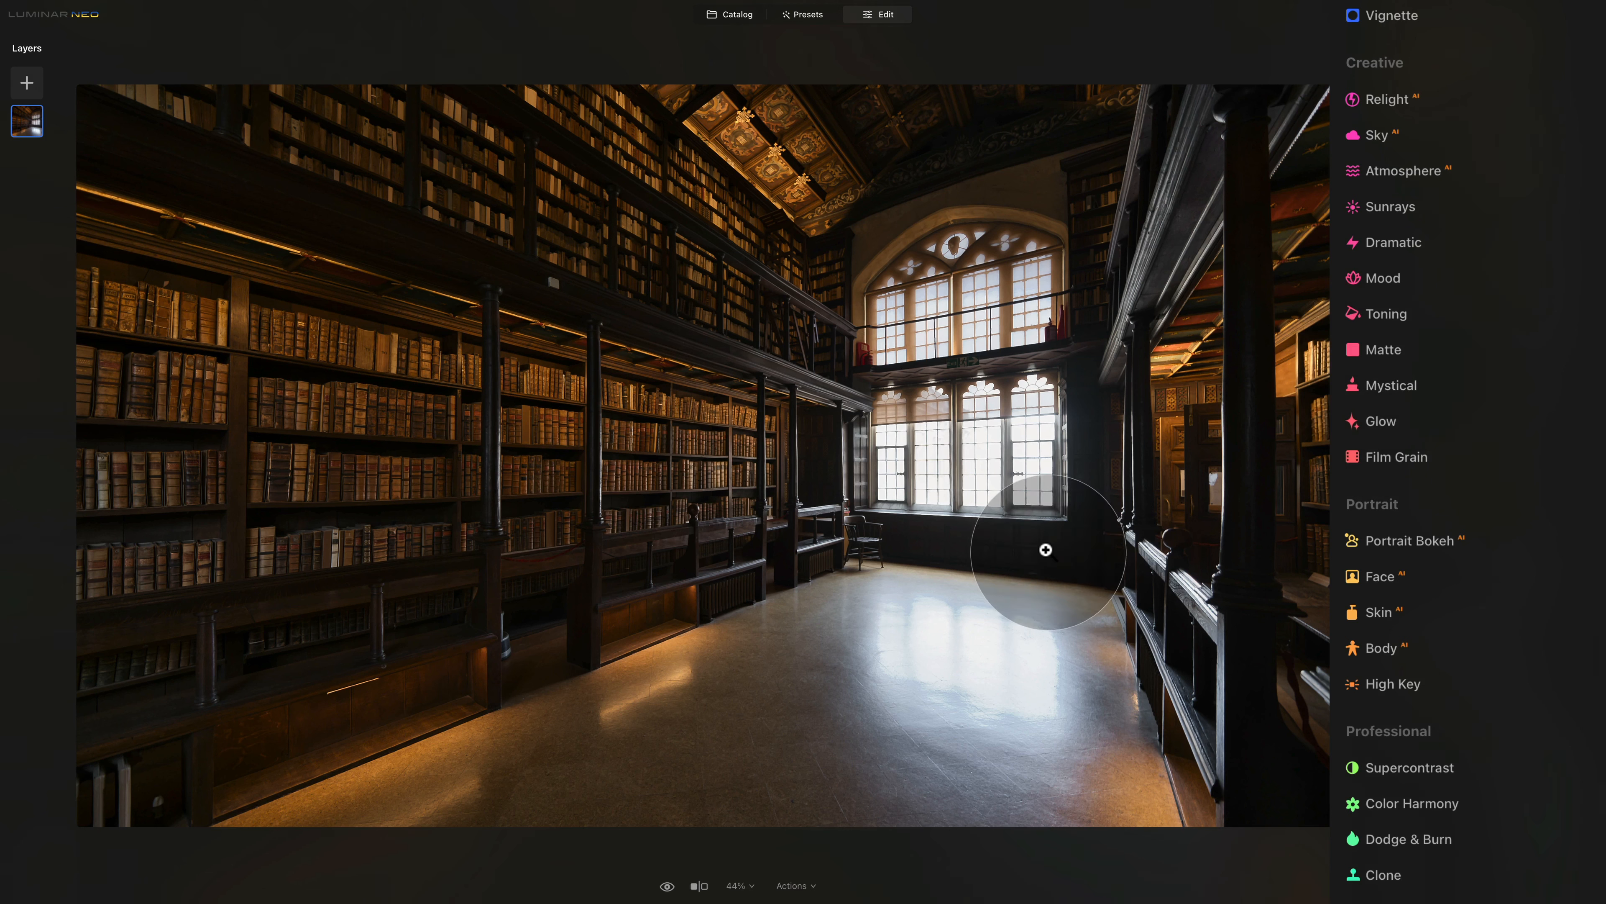
# - Apply the Matte effect with an Amount of 10 and raise its Fade slightly
pyautogui.click(1415, 353)
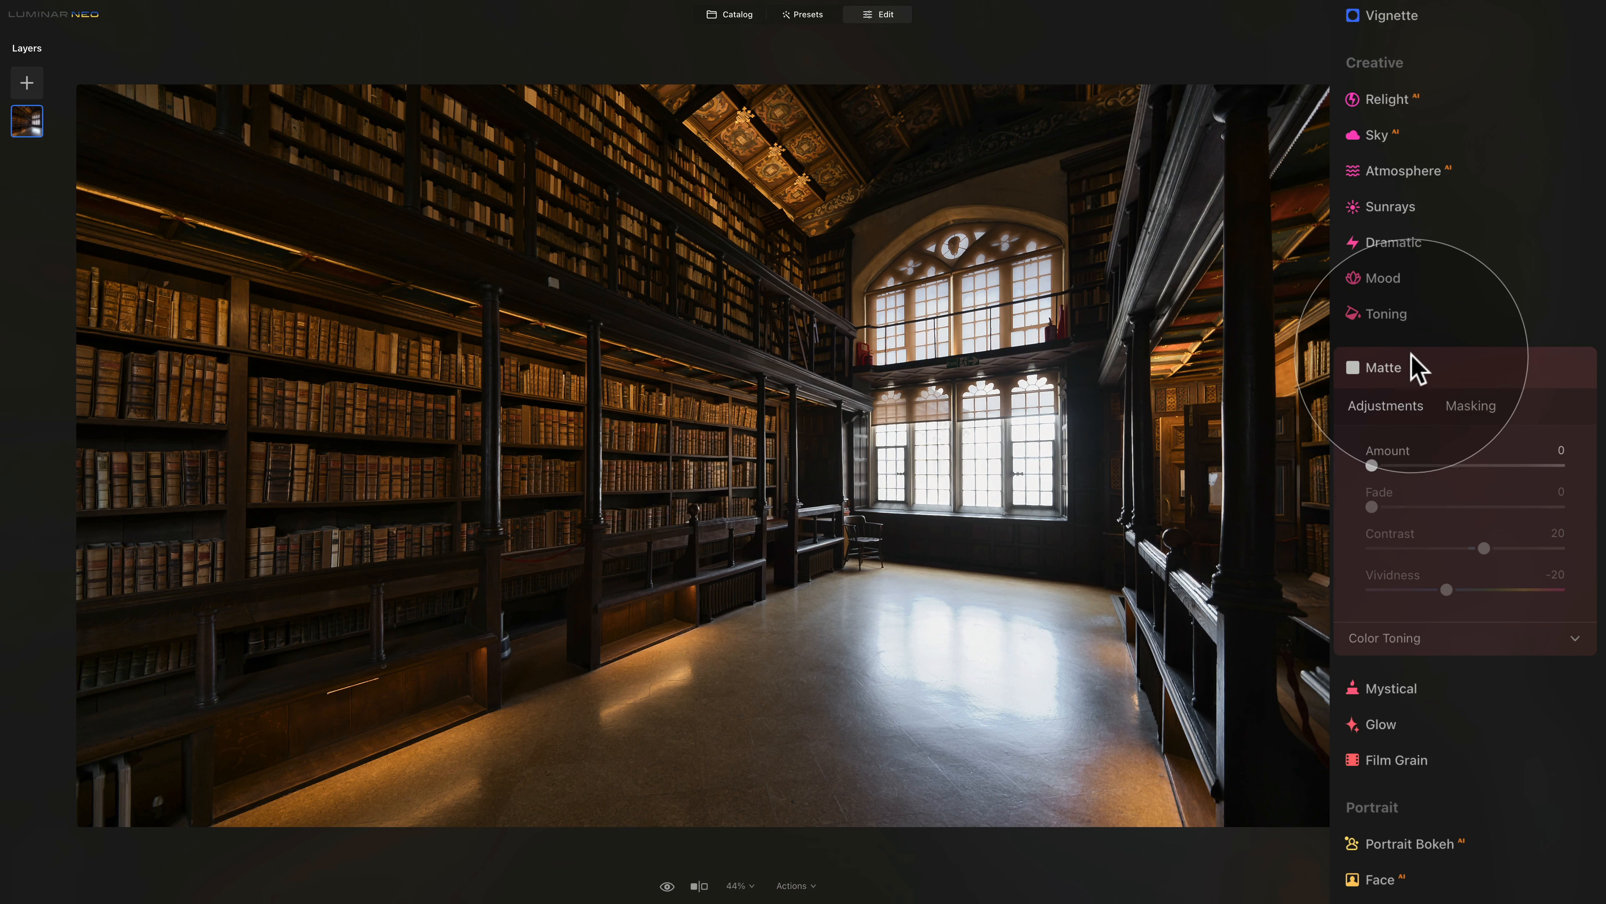
pyautogui.moveTo(1373, 465); pyautogui.dragTo(1391, 468)
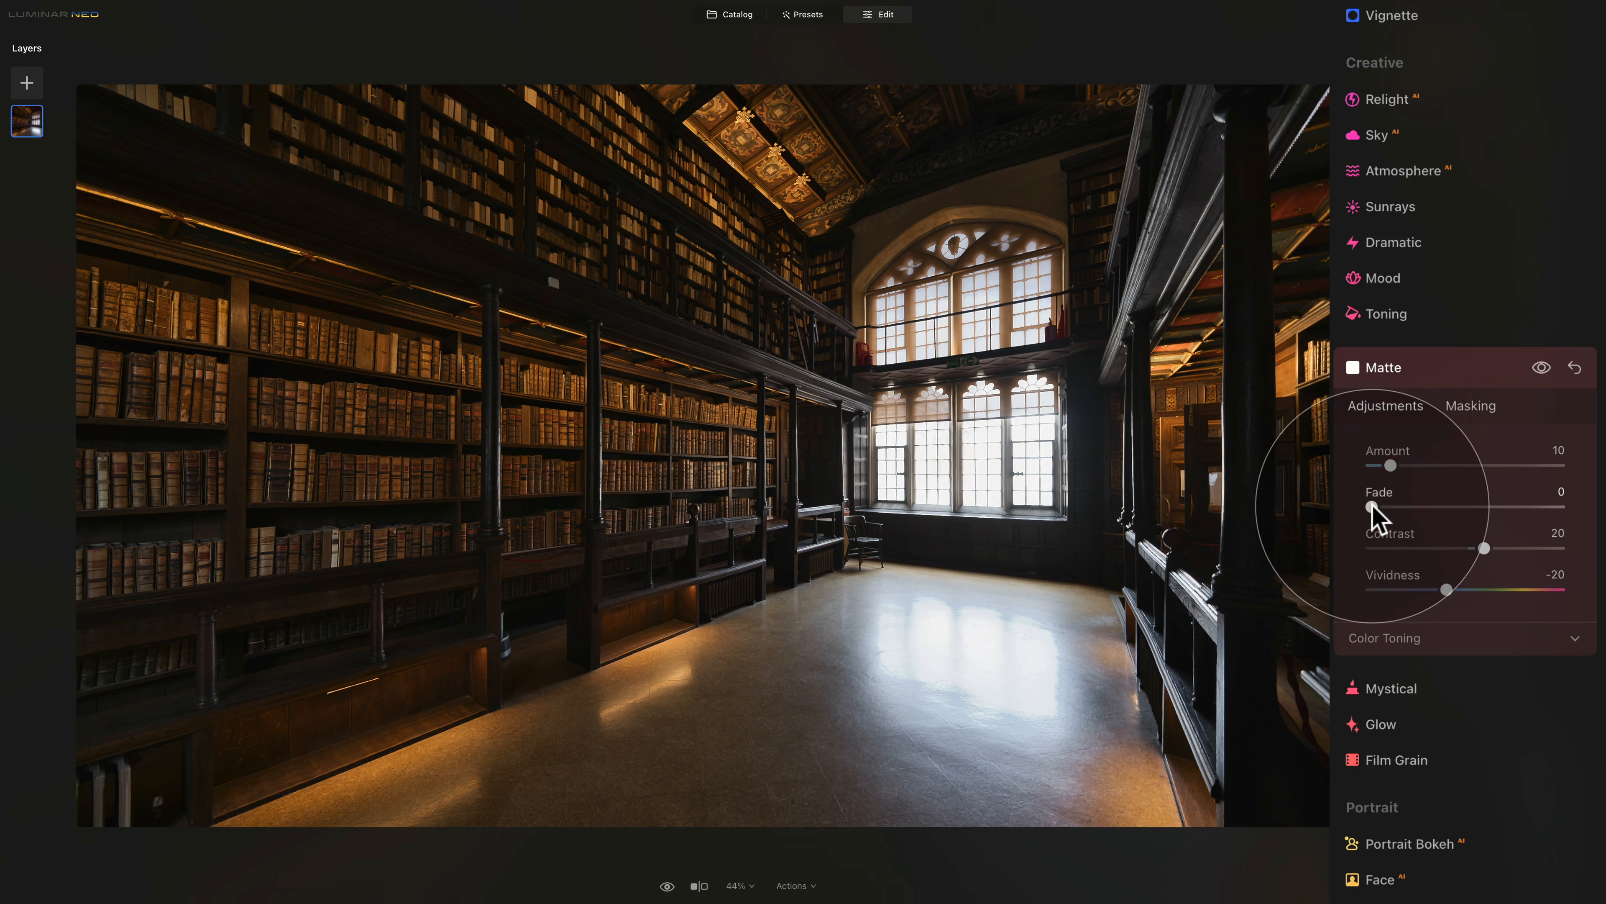
pyautogui.moveTo(1371, 507); pyautogui.dragTo(1378, 508)
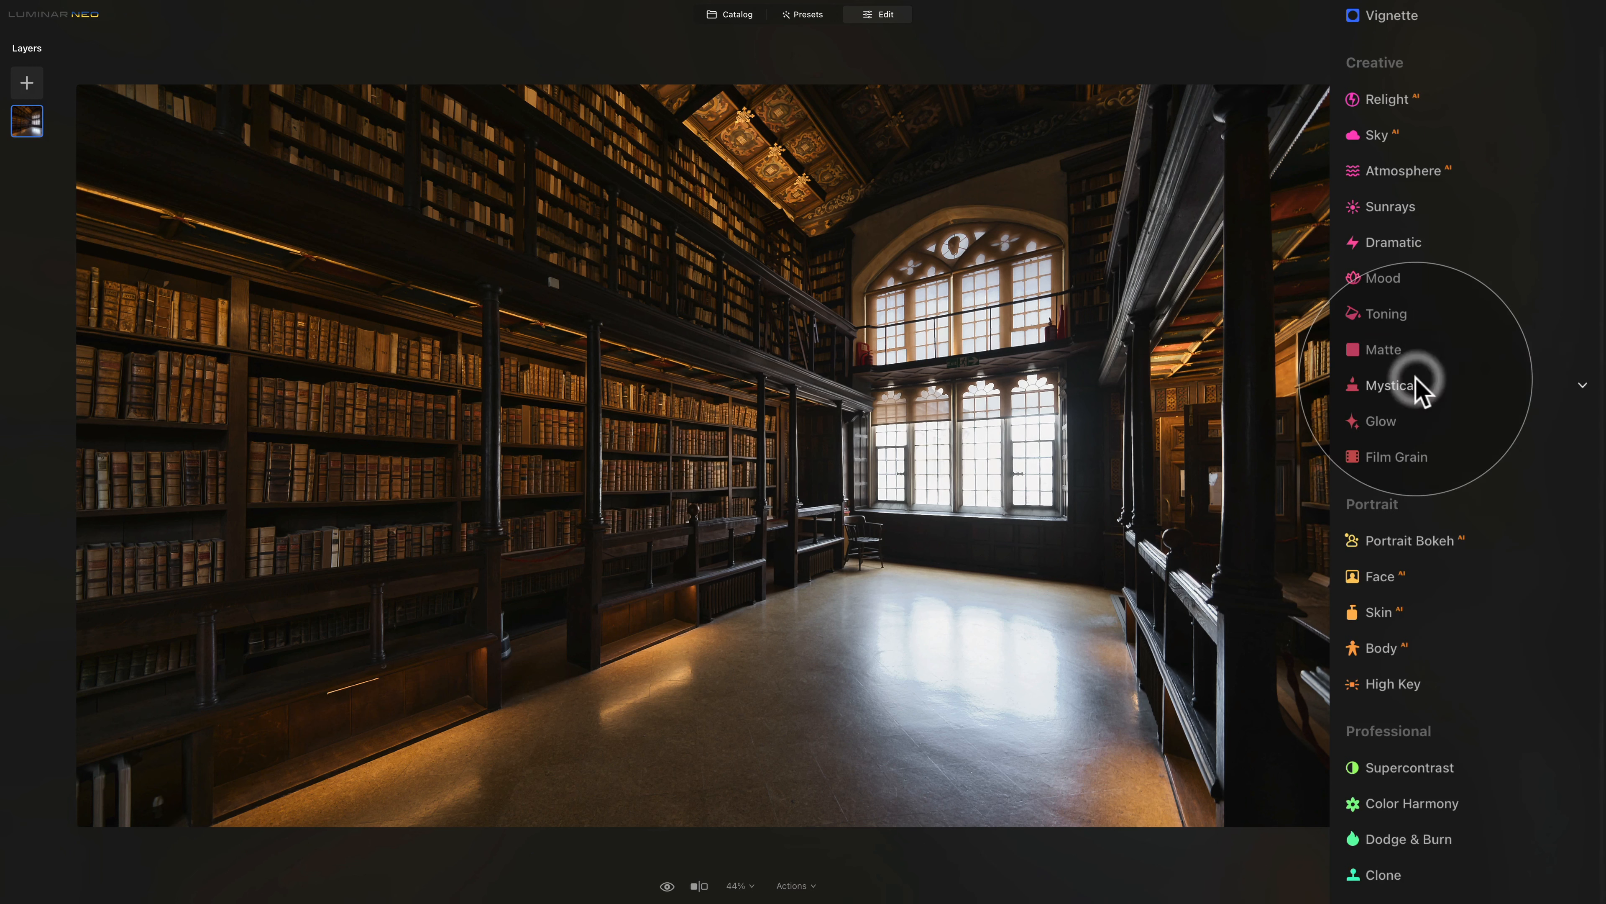
pyautogui.click(1417, 379)
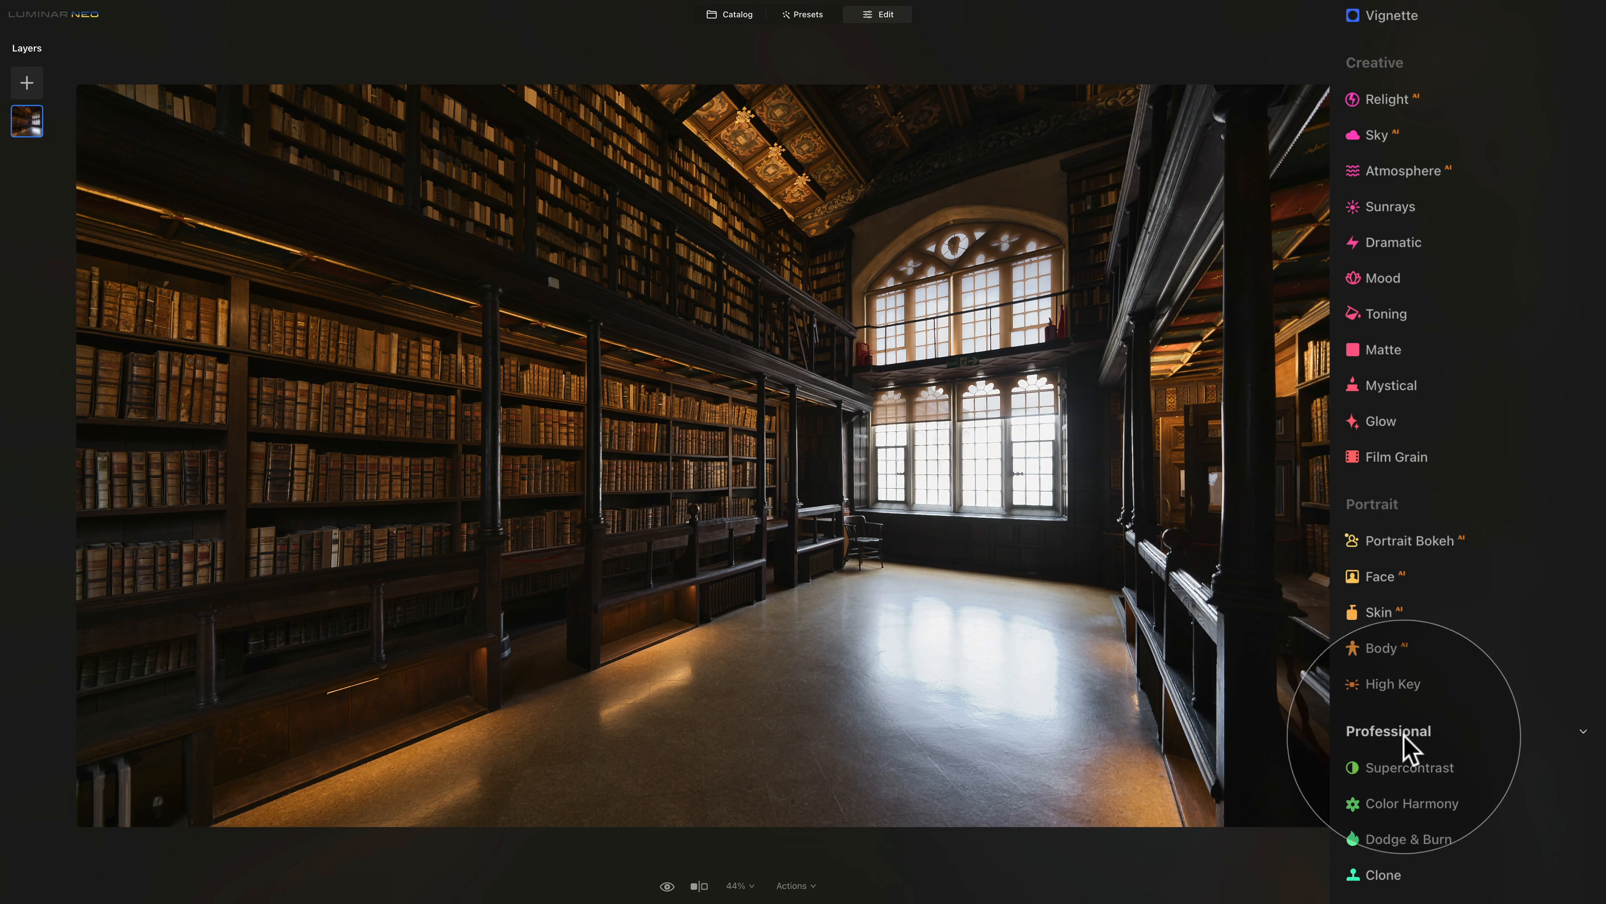
# - Apply Supercontrast to the photo with Midtones Contrast at 10 and Highlights Contrast at 15
pyautogui.click(1416, 765)
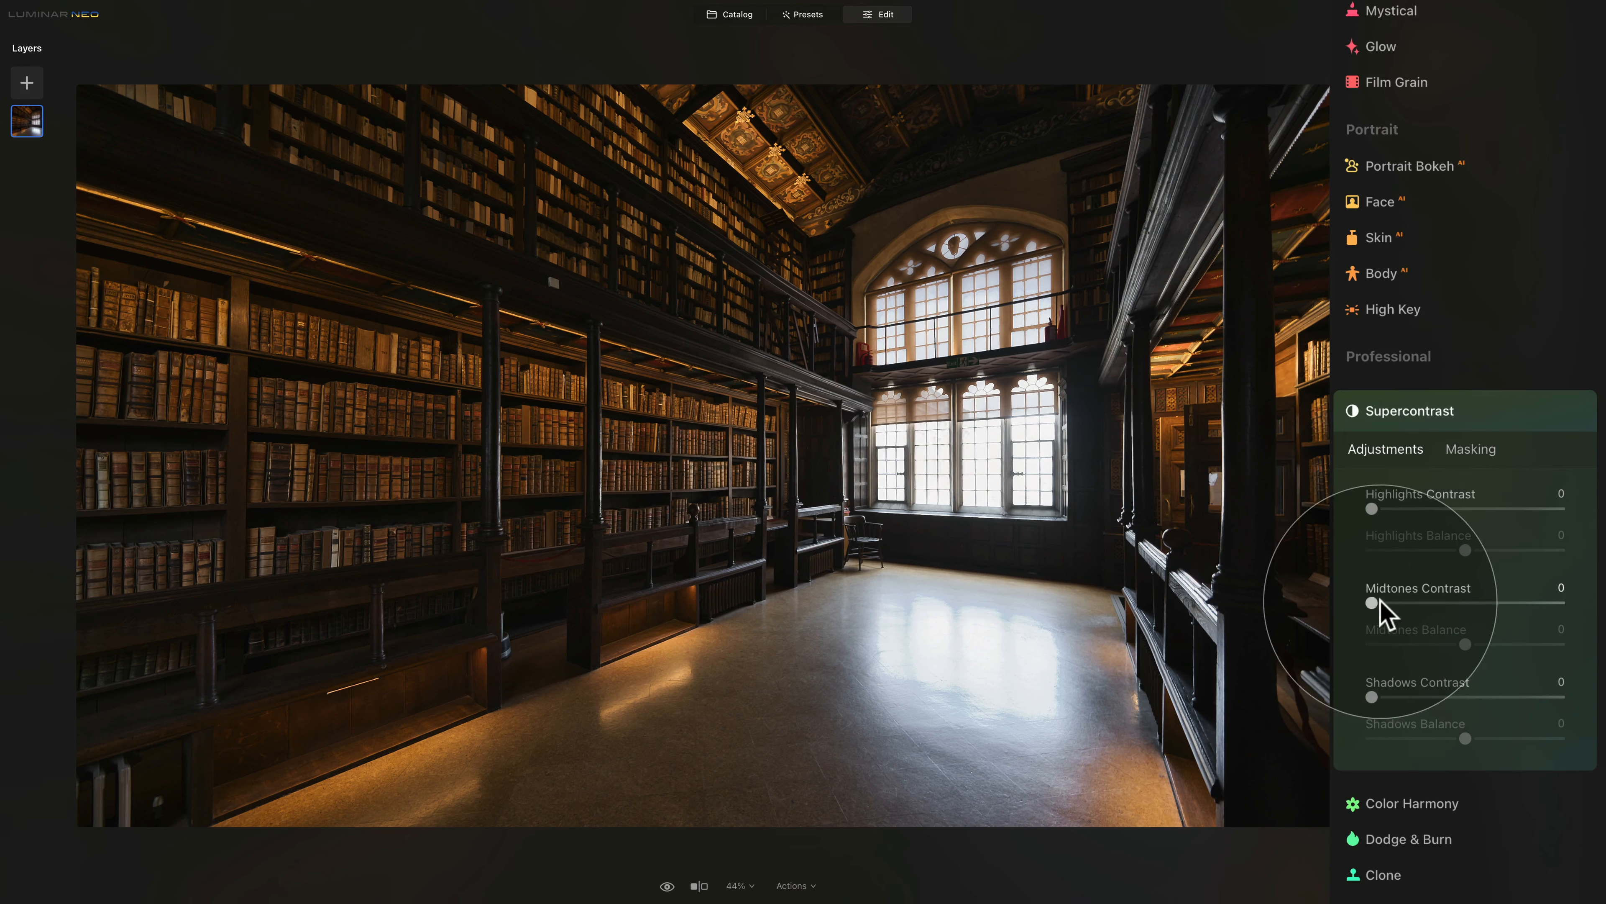
pyautogui.moveTo(1371, 604); pyautogui.dragTo(1394, 605)
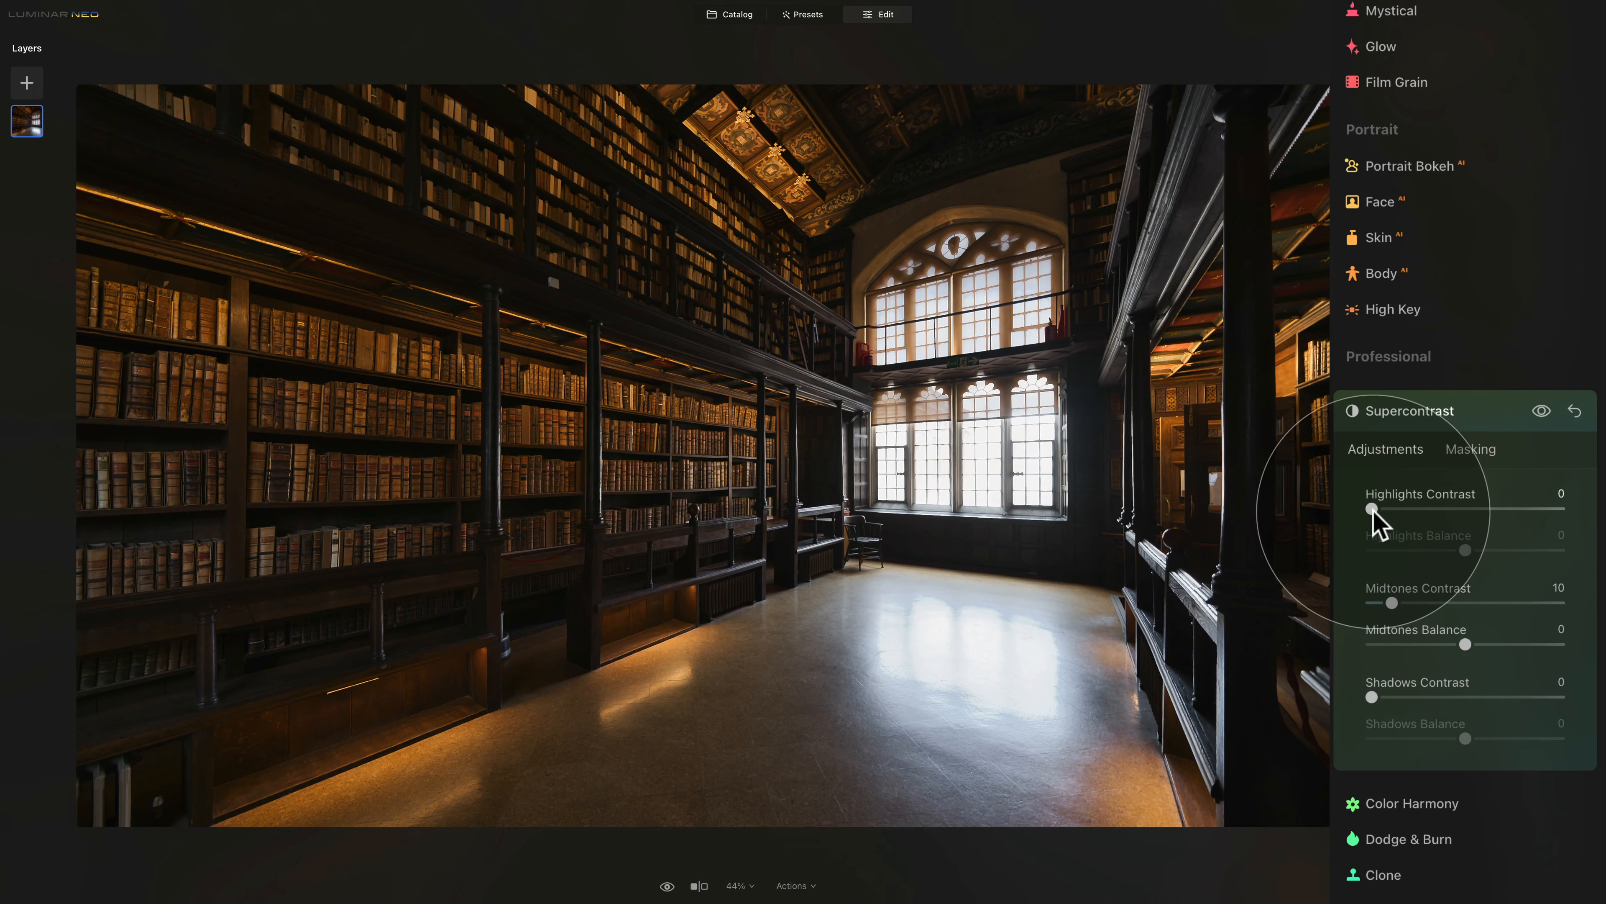
pyautogui.moveTo(1371, 509)
pyautogui.mouseDown()
pyautogui.moveTo(1448, 511)
pyautogui.moveTo(1402, 510)
pyautogui.mouseUp()
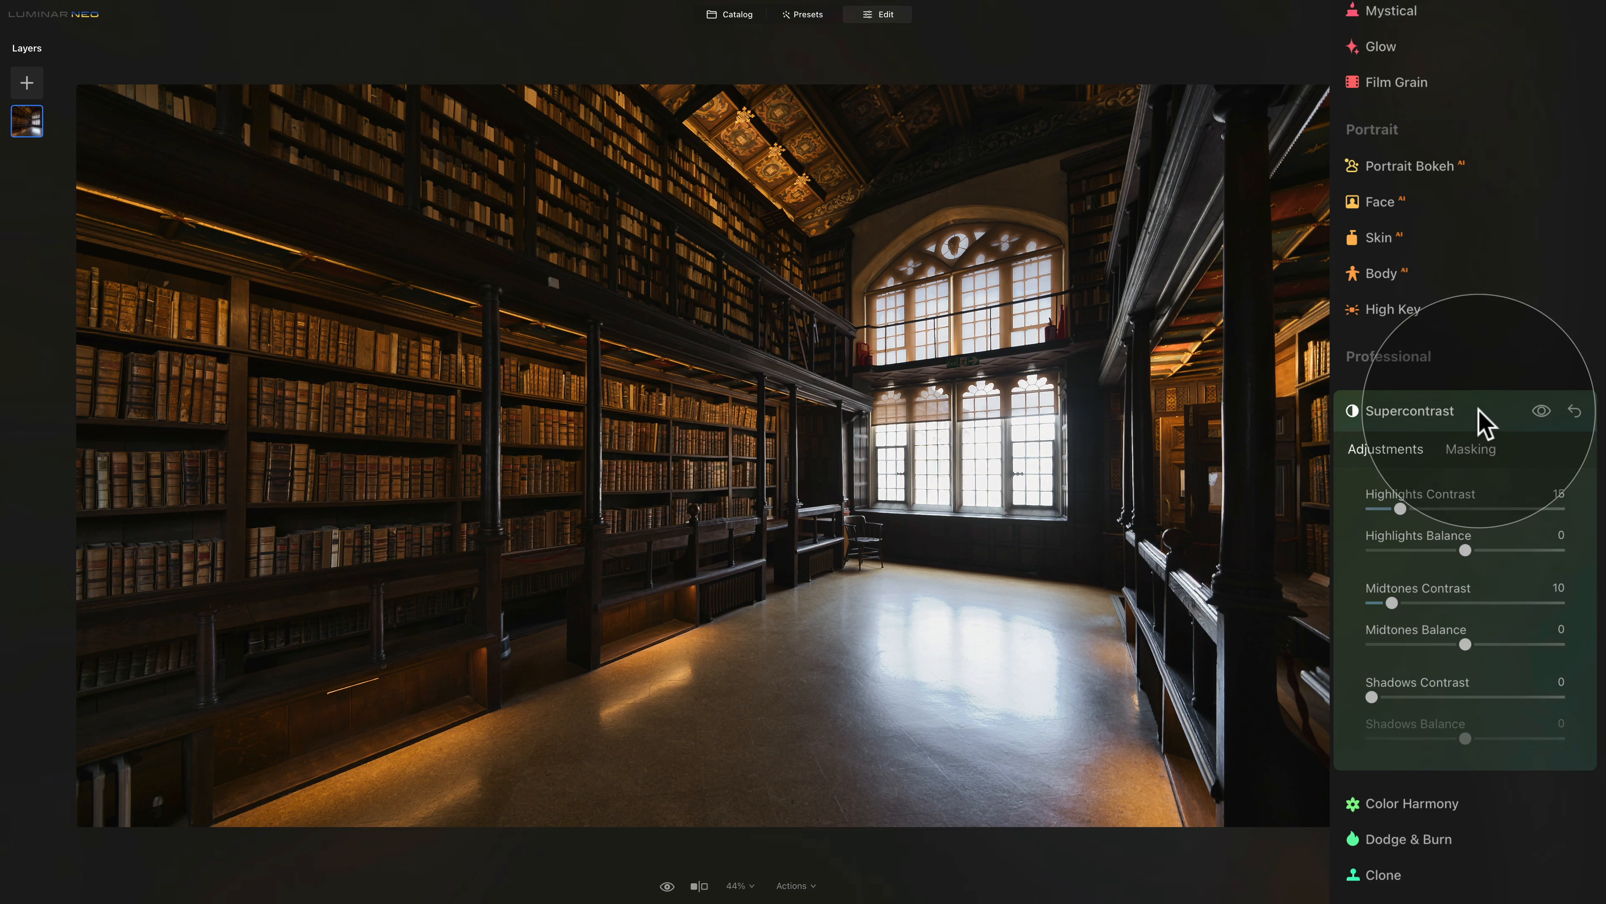
pyautogui.click(1484, 418)
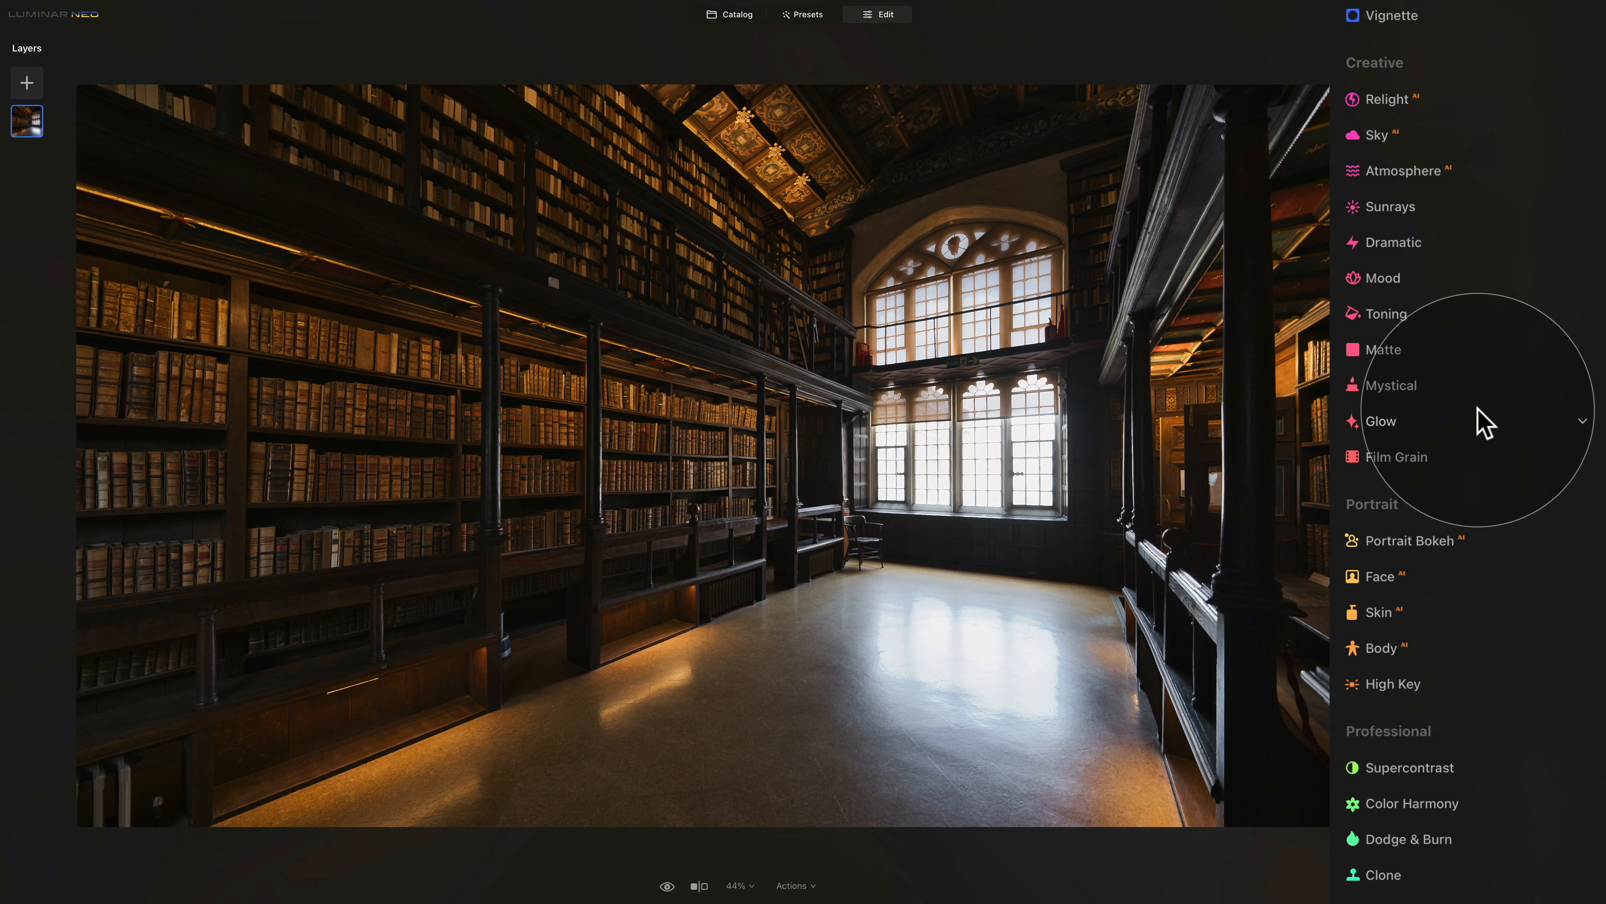
# - Import all five cube files from the Rustic Interior LUTs folder as custom LUTs for the Mood effect
pyautogui.click(1392, 282)
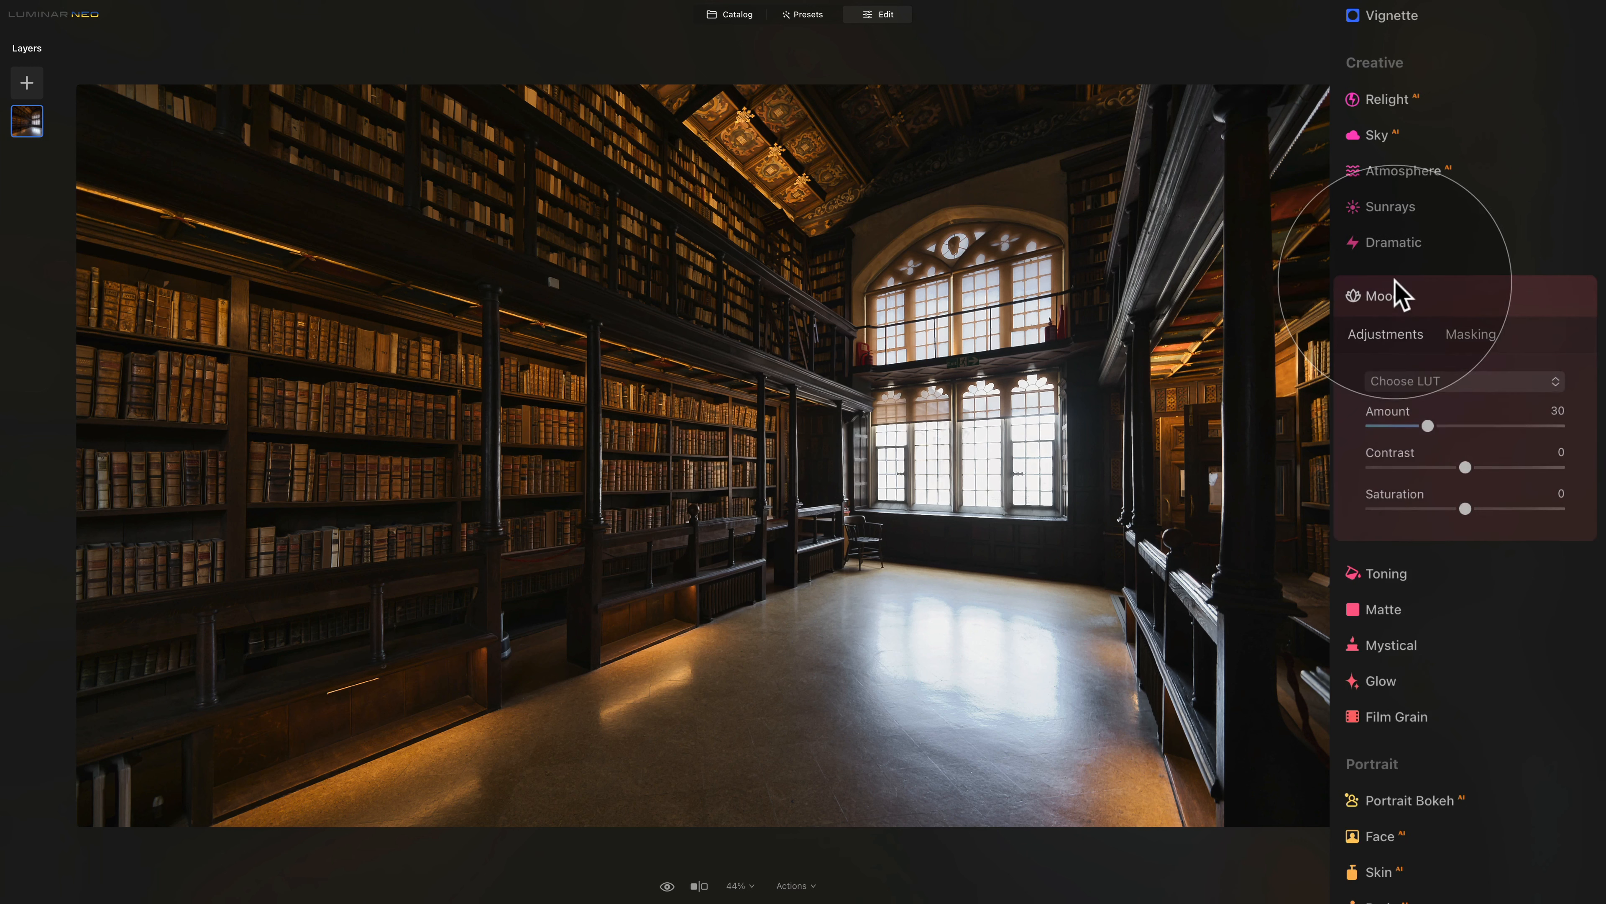
pyautogui.click(1442, 388)
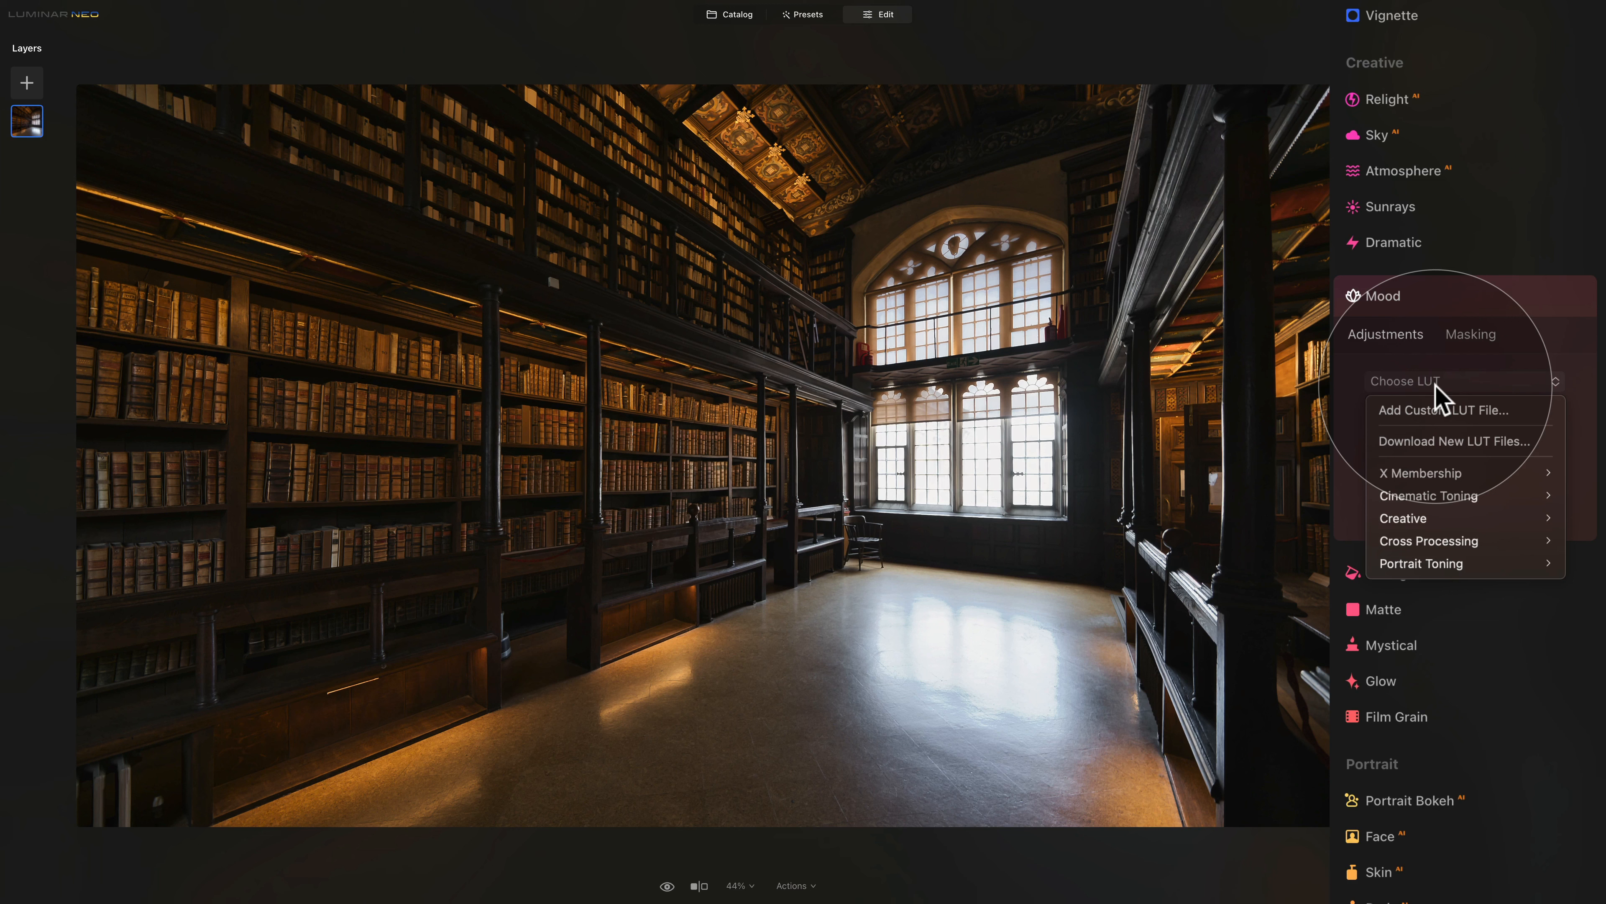
pyautogui.click(1439, 411)
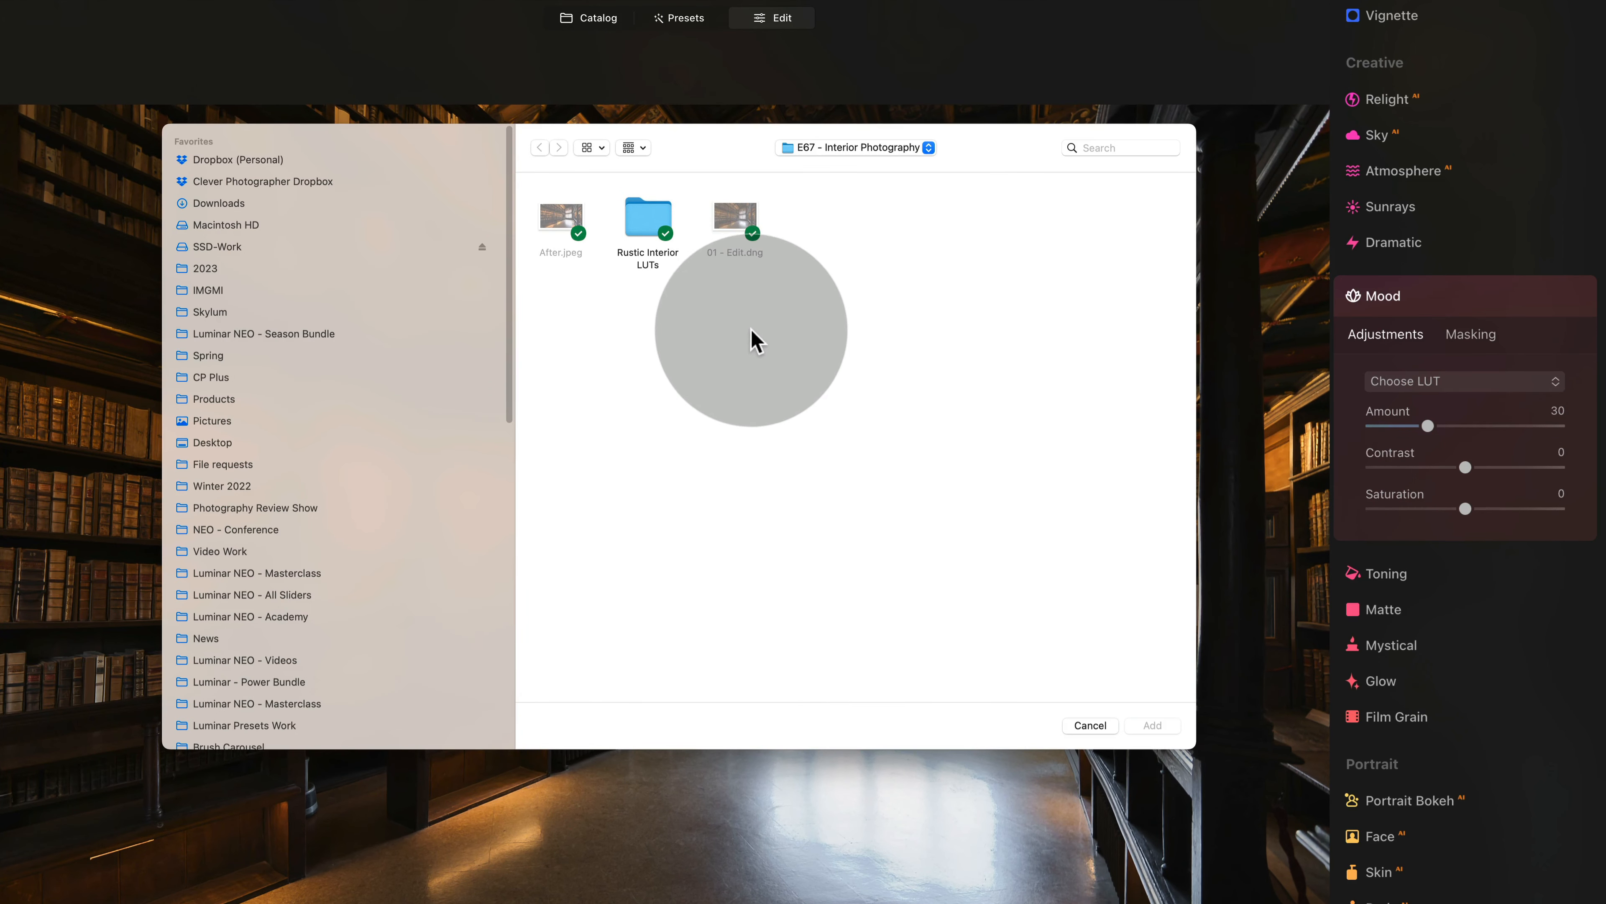
pyautogui.doubleClick(647, 221)
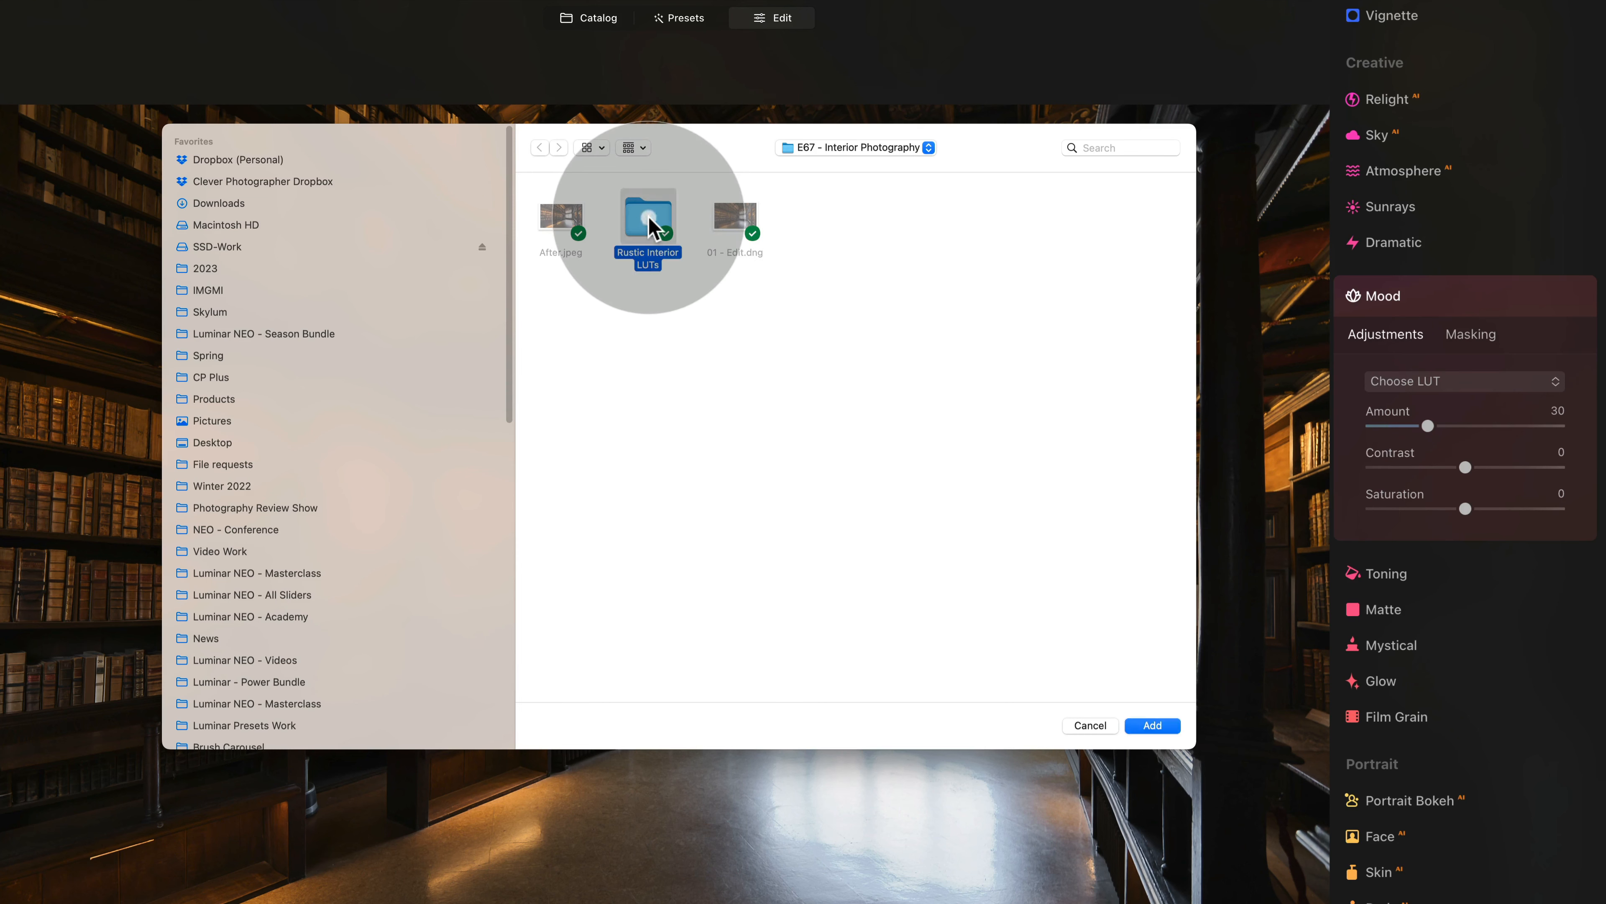
pyautogui.moveTo(966, 424); pyautogui.dragTo(459, 101)
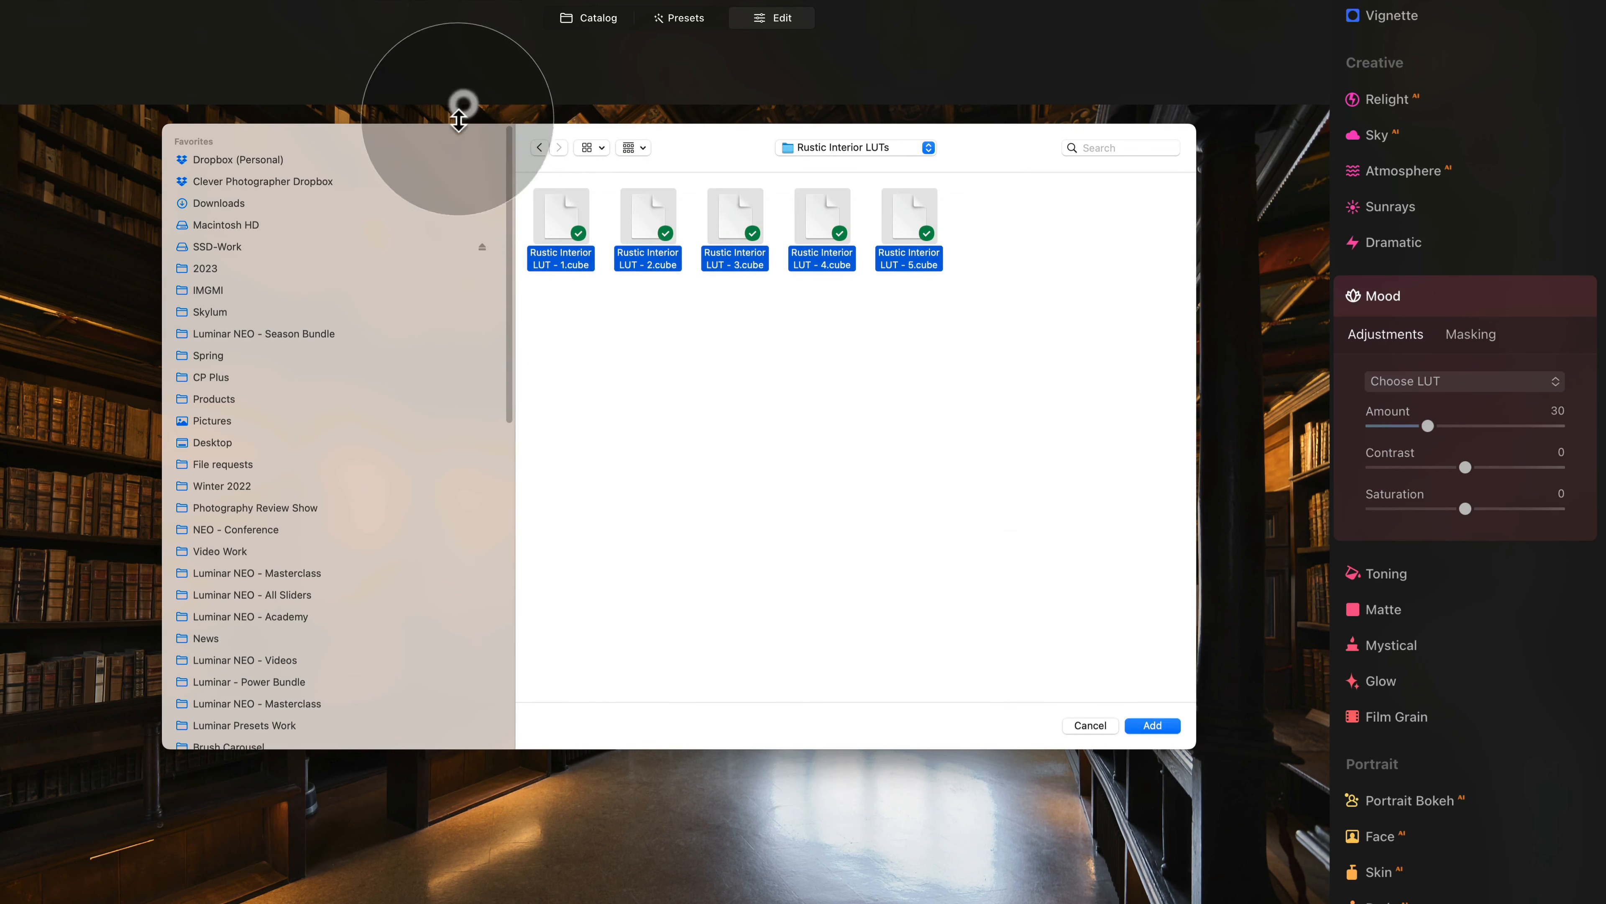
pyautogui.click(1152, 725)
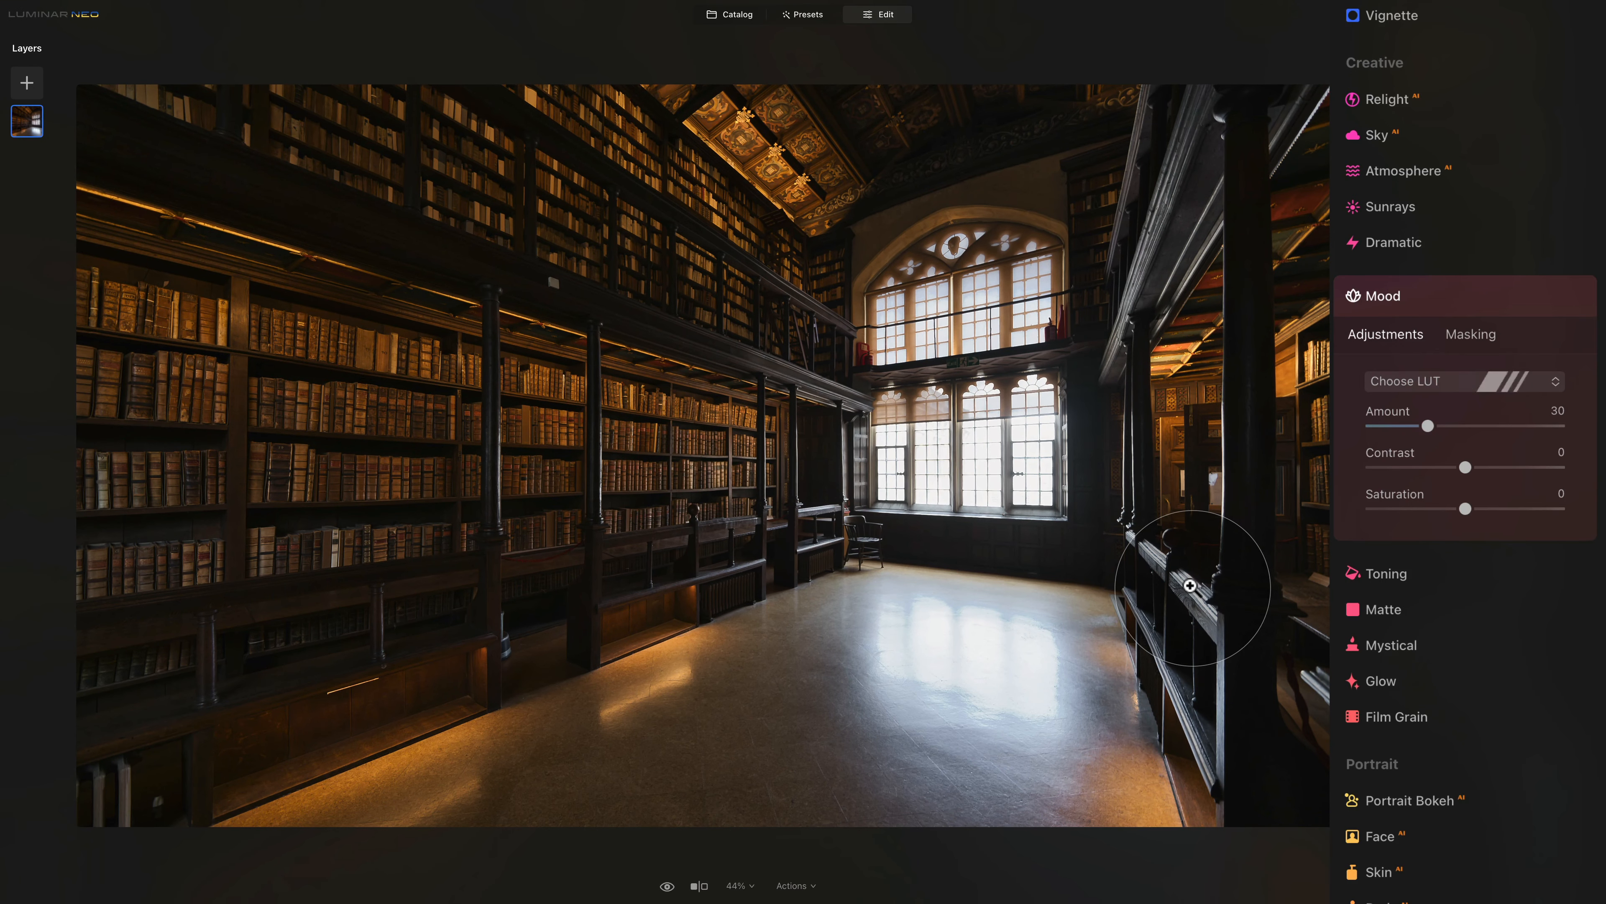
# - Apply the custom Rustic Interior LUT - 1 with an Amount of 30 and compare the photo with and without Mood
pyautogui.click(1445, 382)
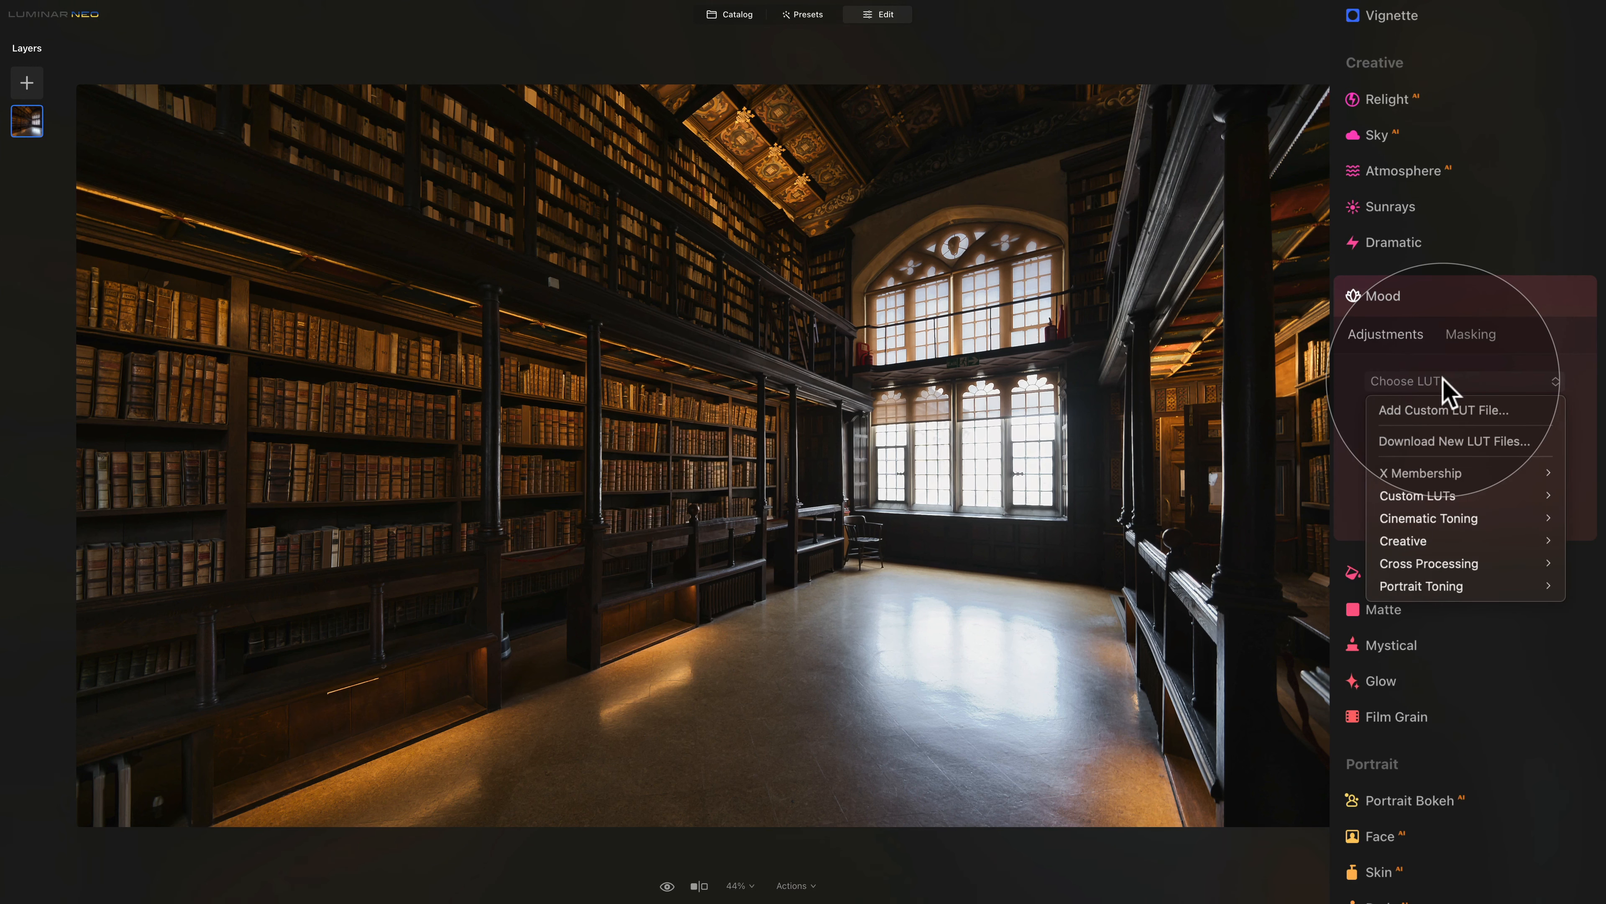
pyautogui.moveTo(1448, 494)
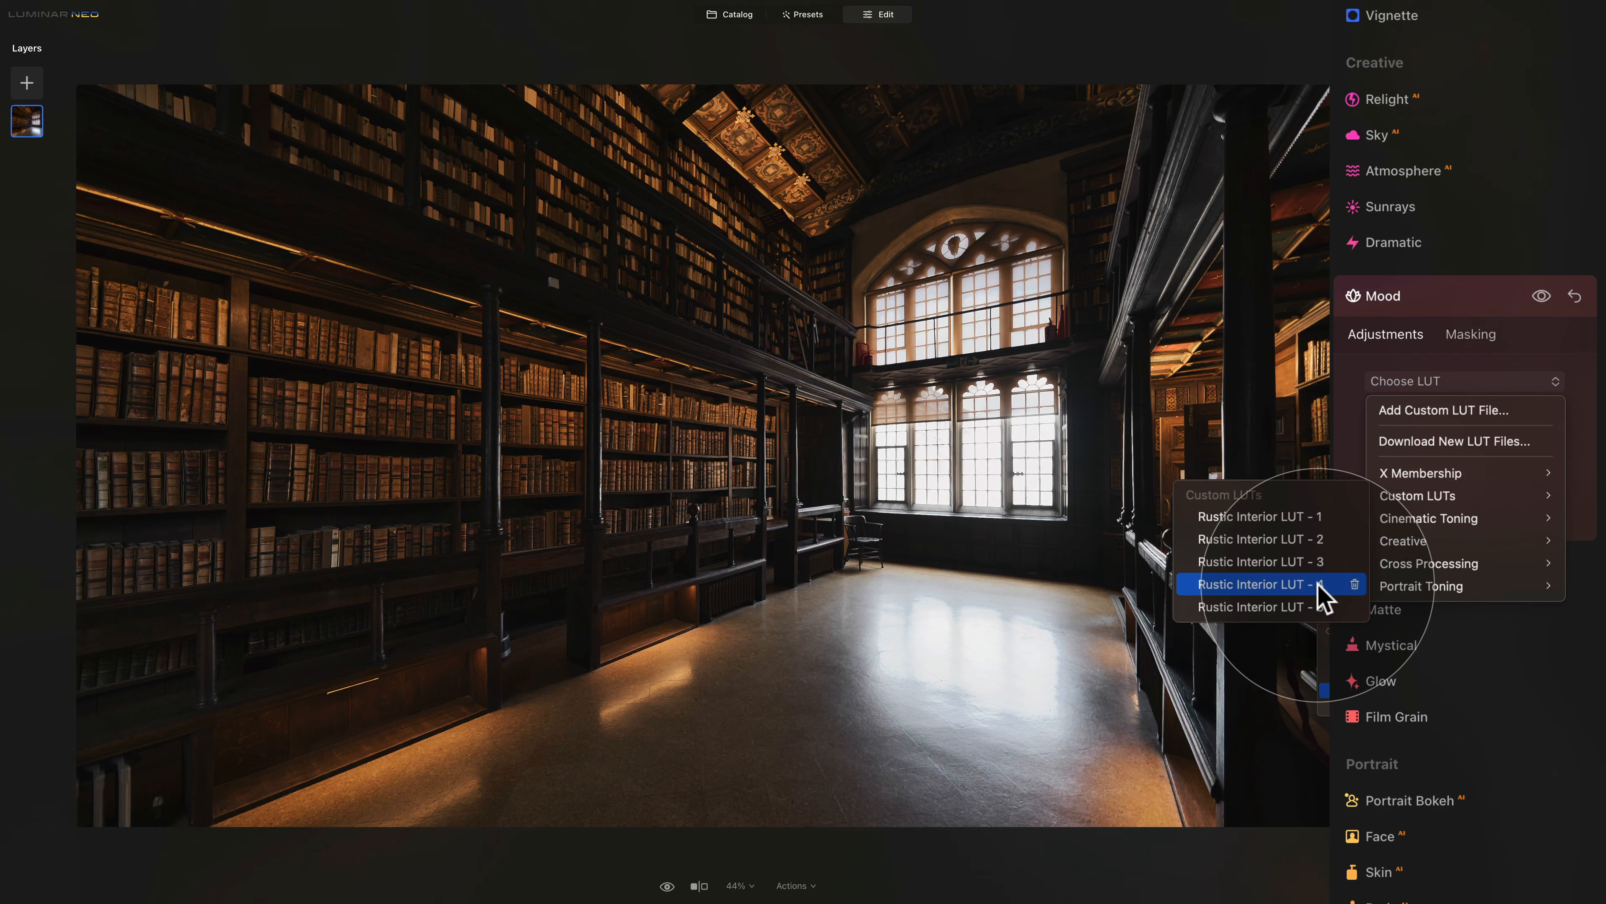
pyautogui.click(1311, 514)
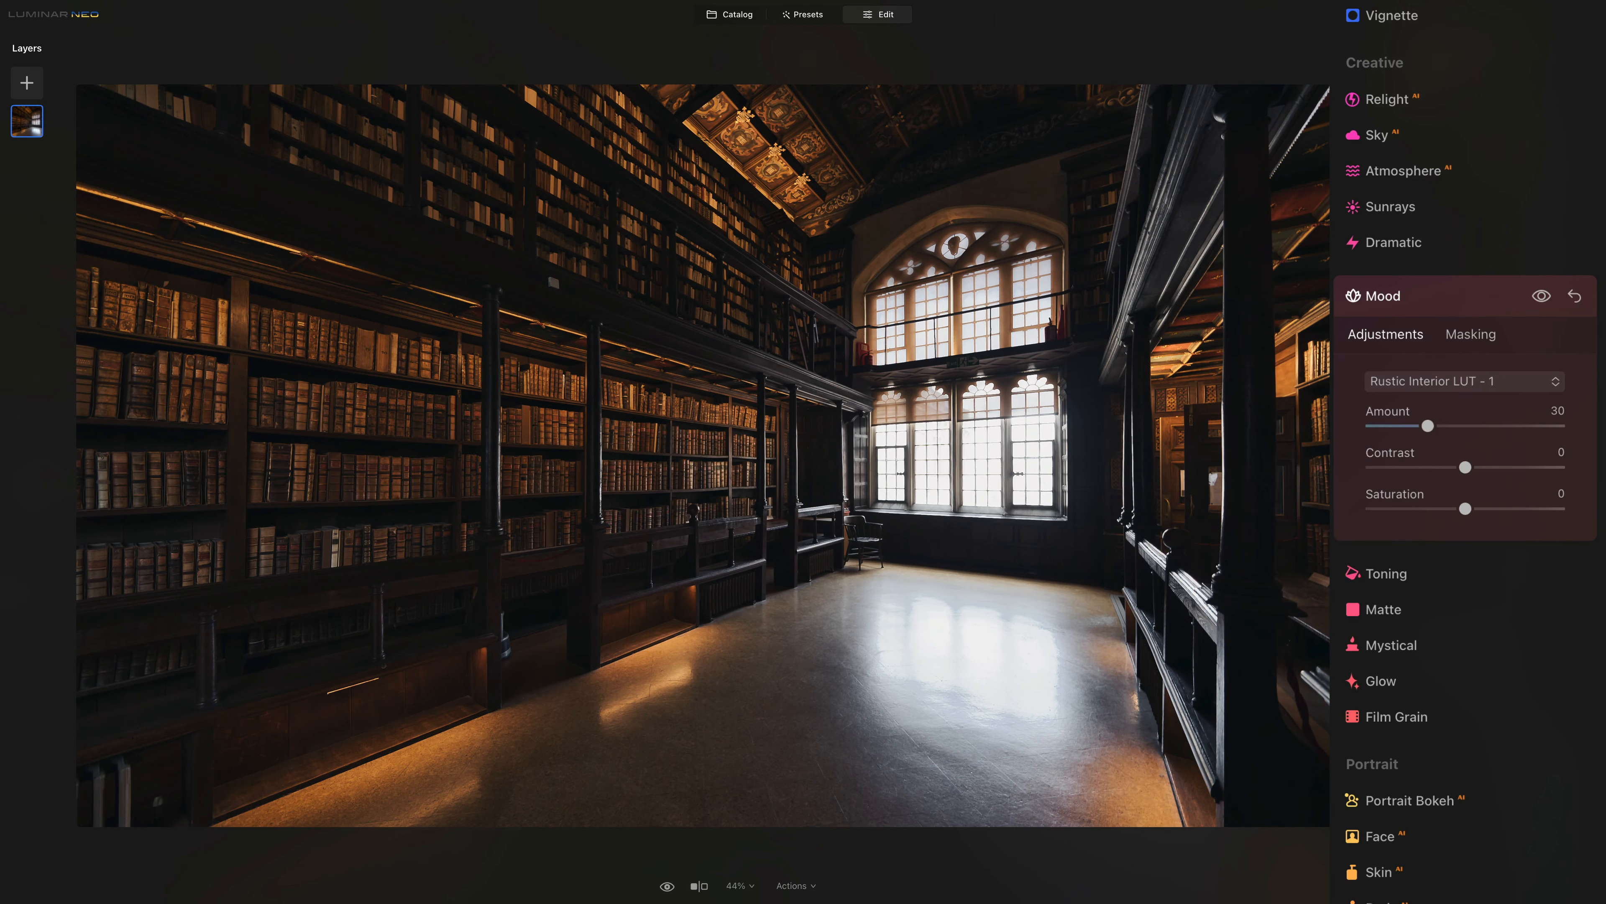
pyautogui.click(1427, 425)
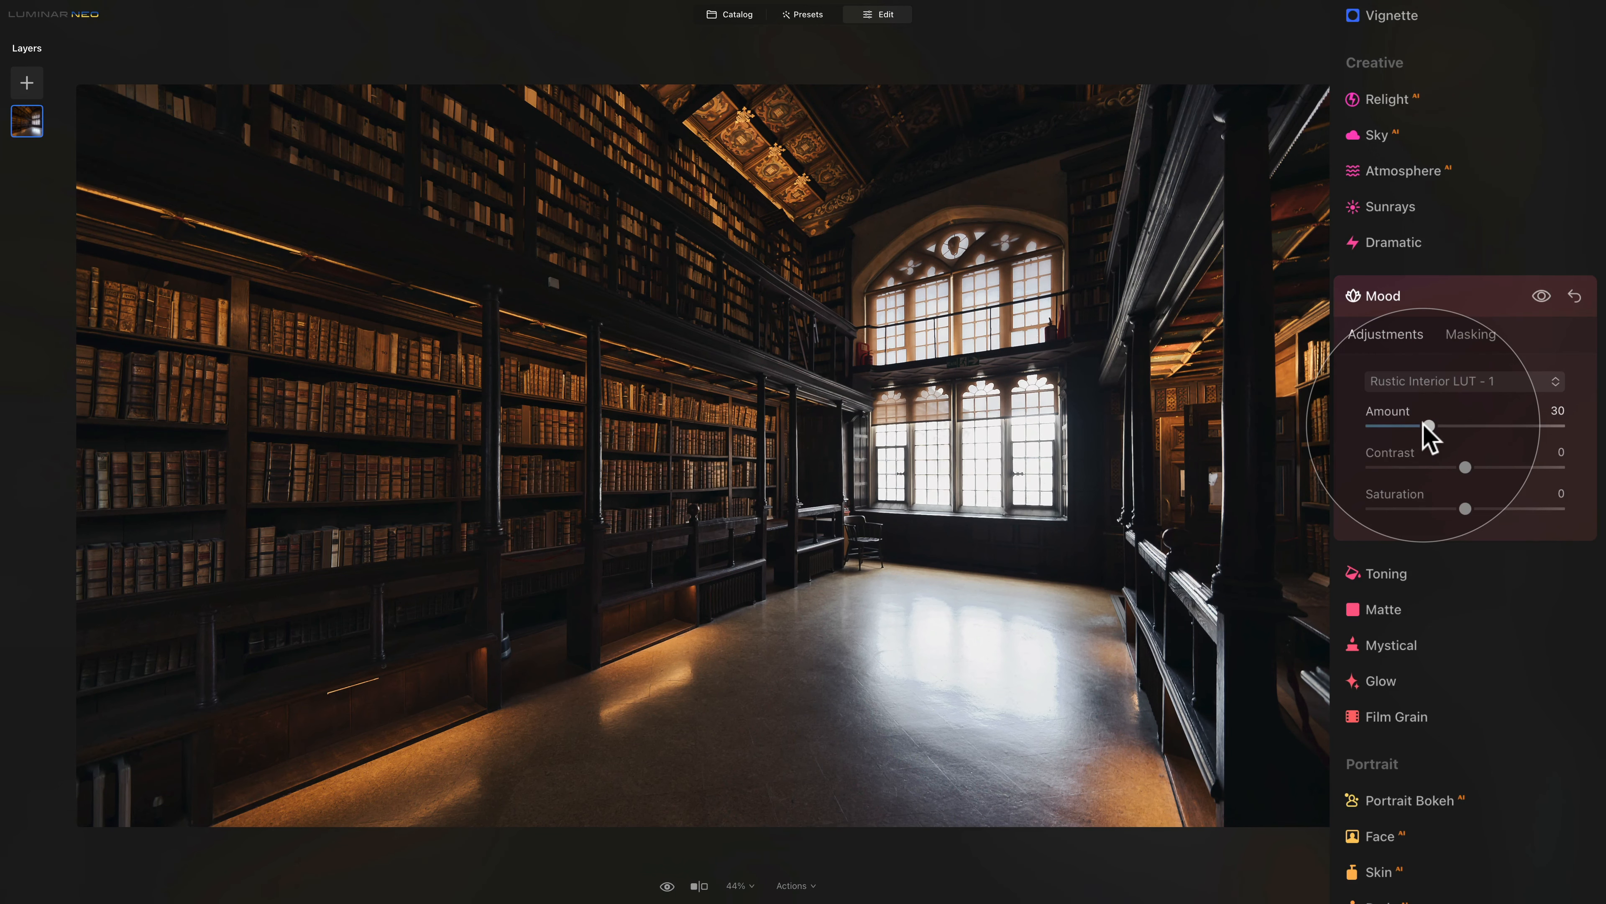
pyautogui.click(1541, 296)
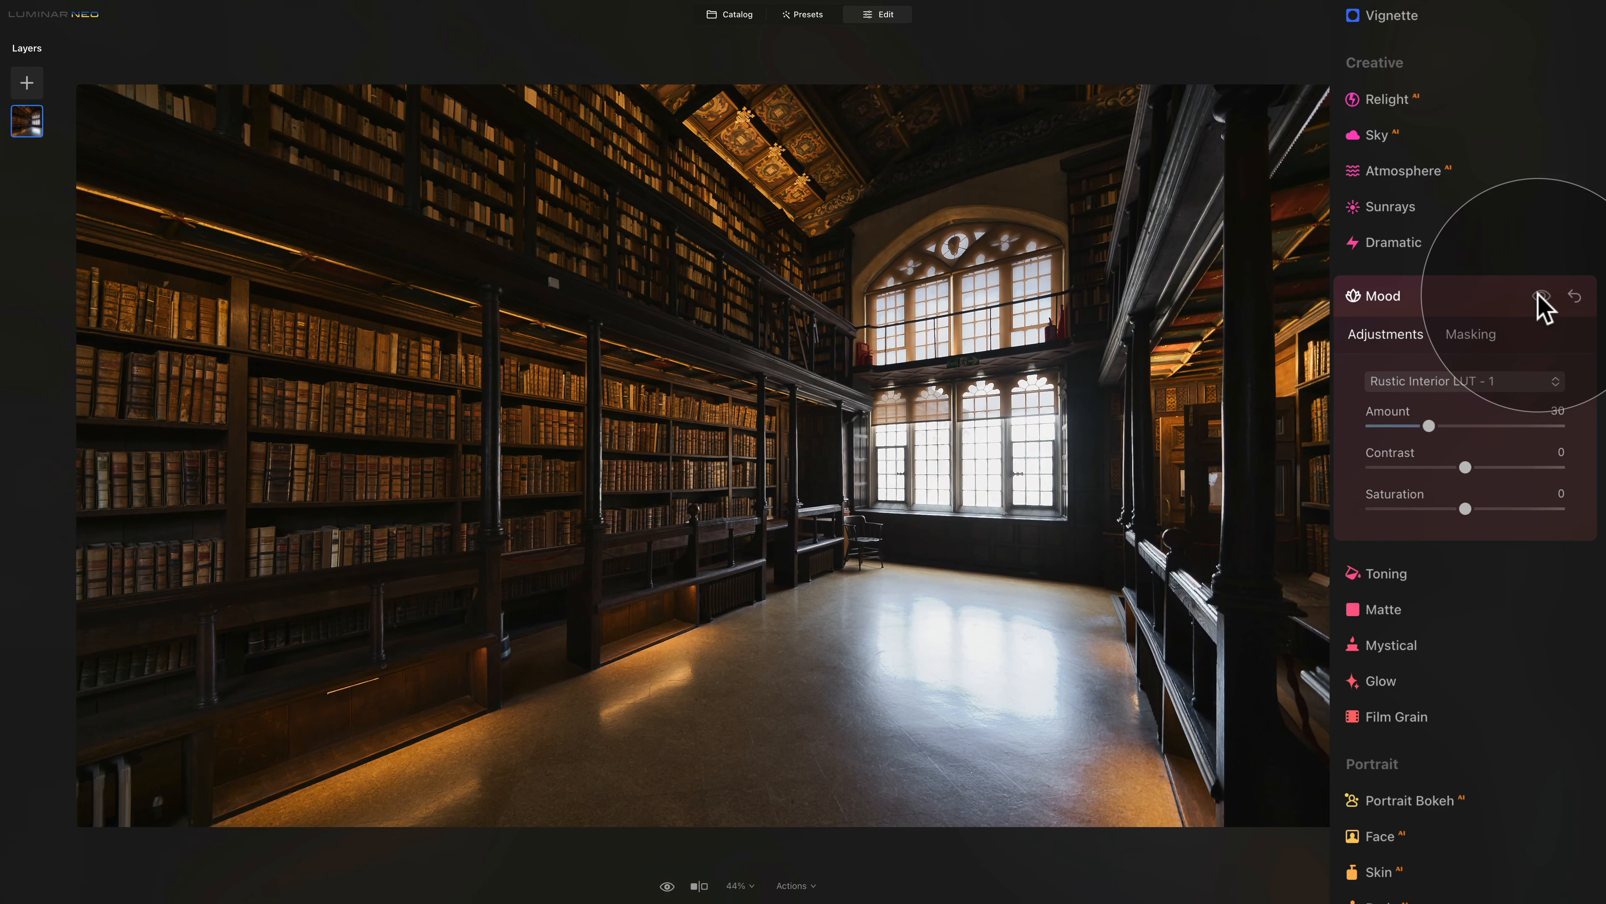
pyautogui.click(1541, 296)
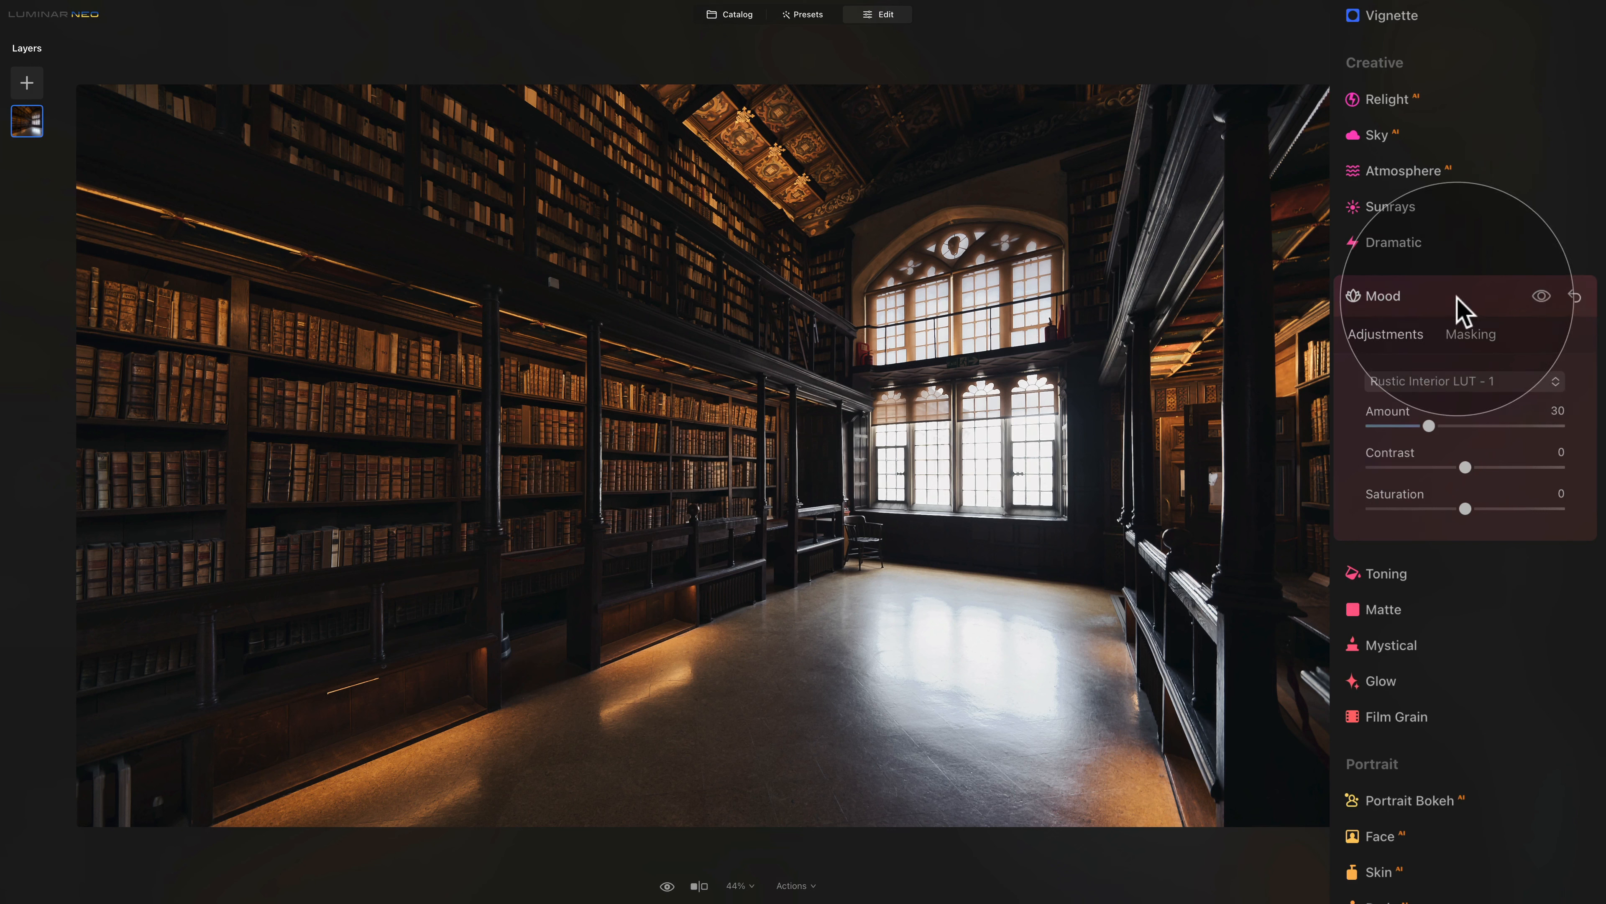
pyautogui.click(1458, 309)
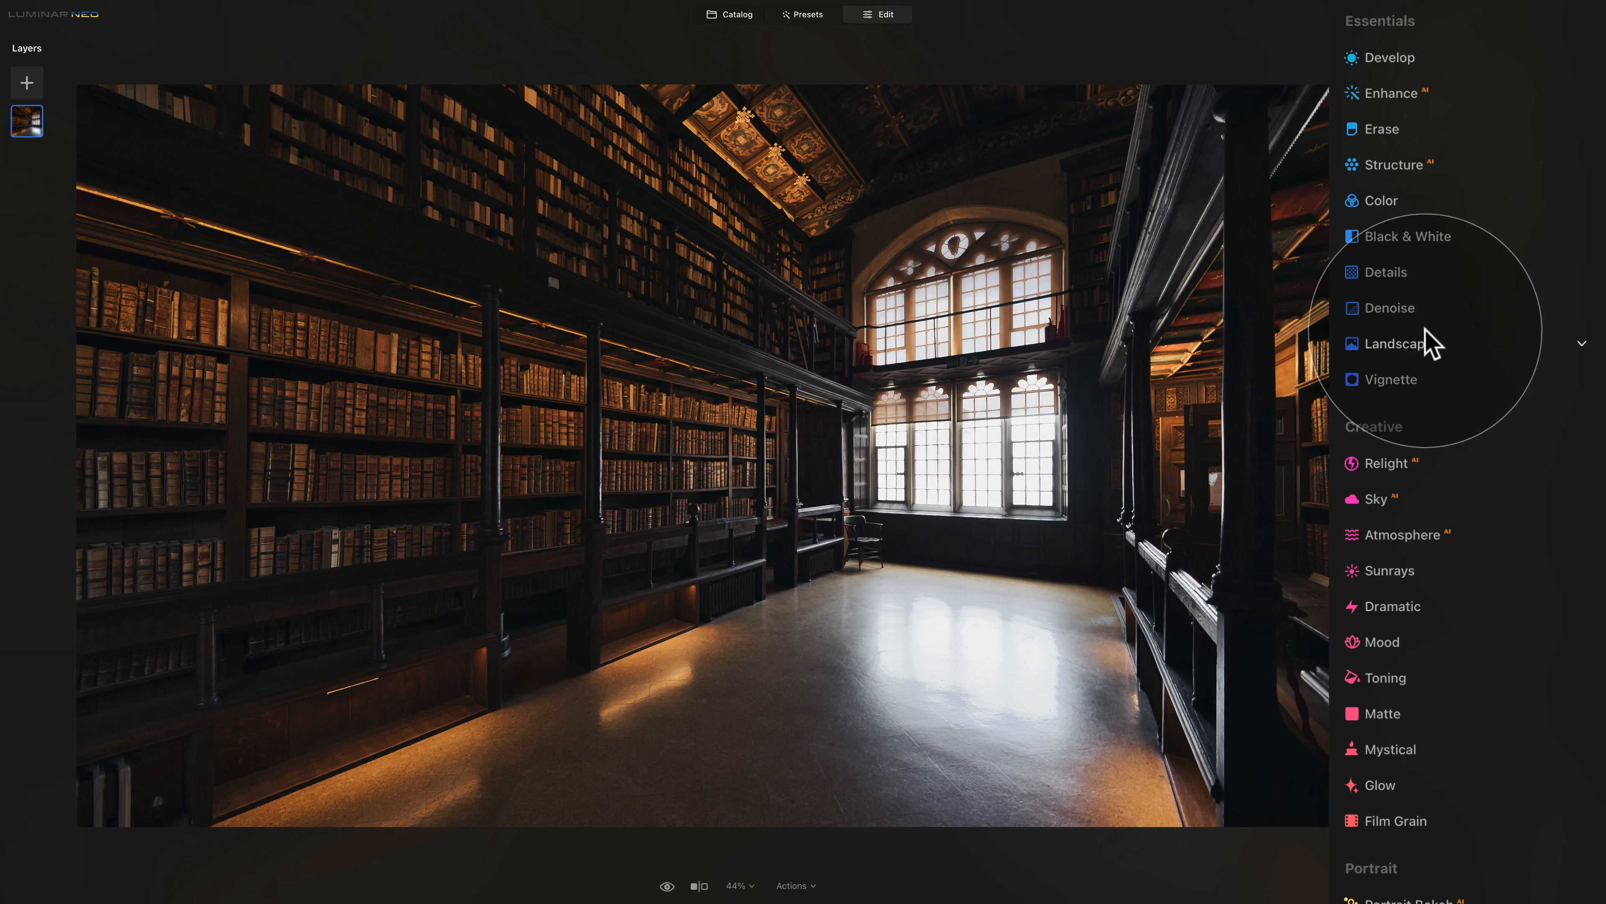
# - Darken the photo's edges with a vignette Amount of -40 and compare the photo with and without it
pyautogui.click(1391, 379)
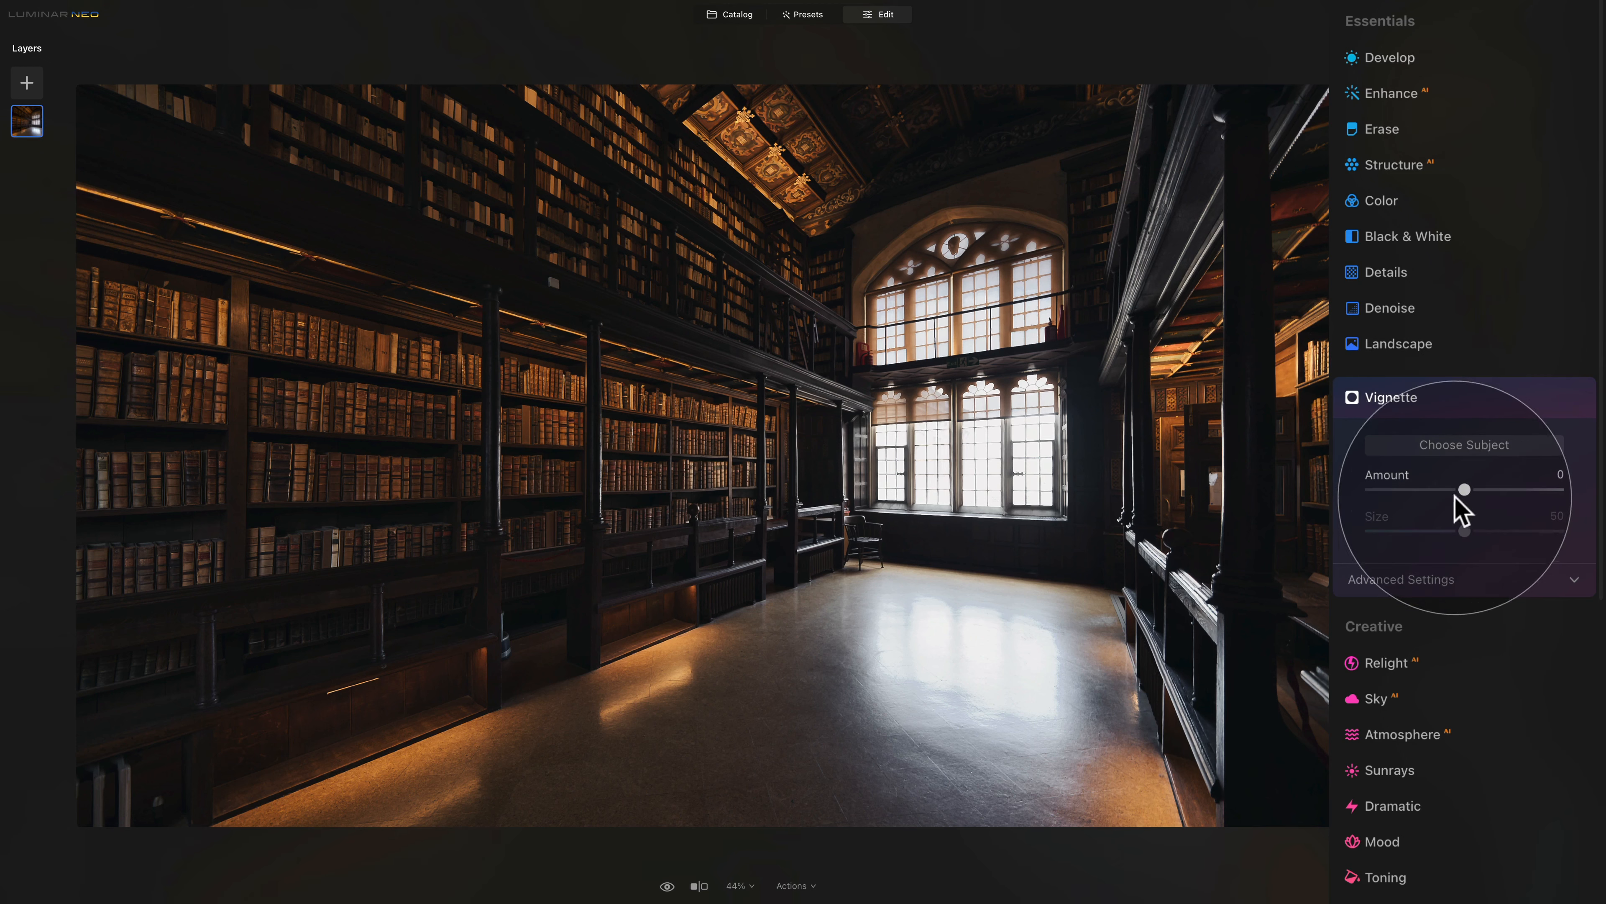
pyautogui.moveTo(1466, 489); pyautogui.dragTo(1420, 484)
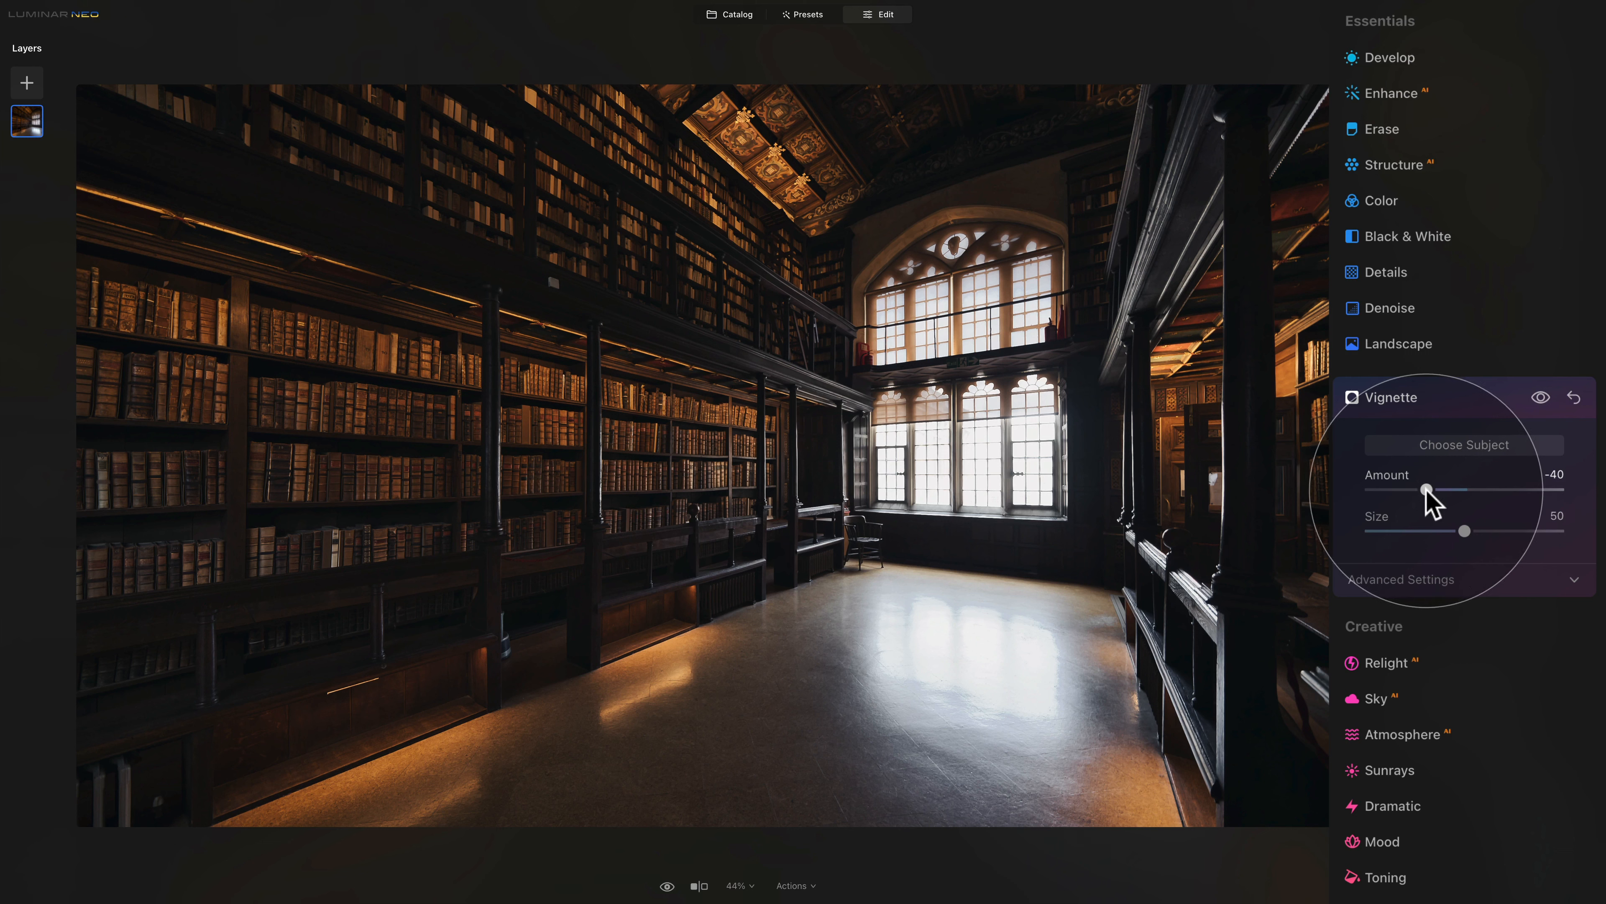
pyautogui.click(1541, 402)
pyautogui.click(1541, 399)
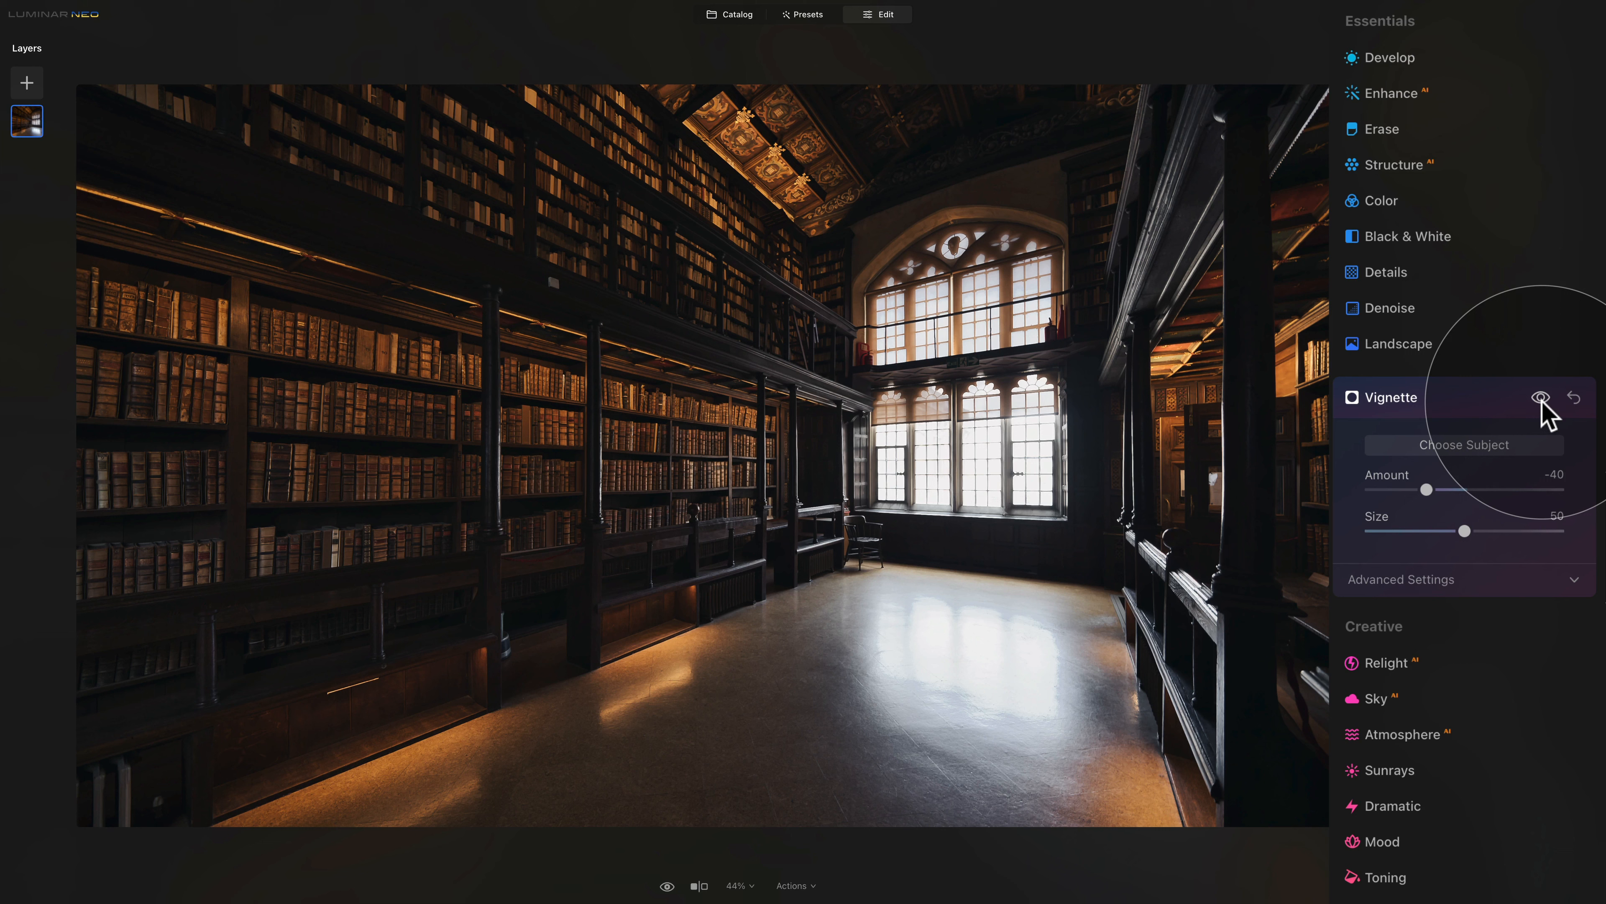
pyautogui.click(1527, 444)
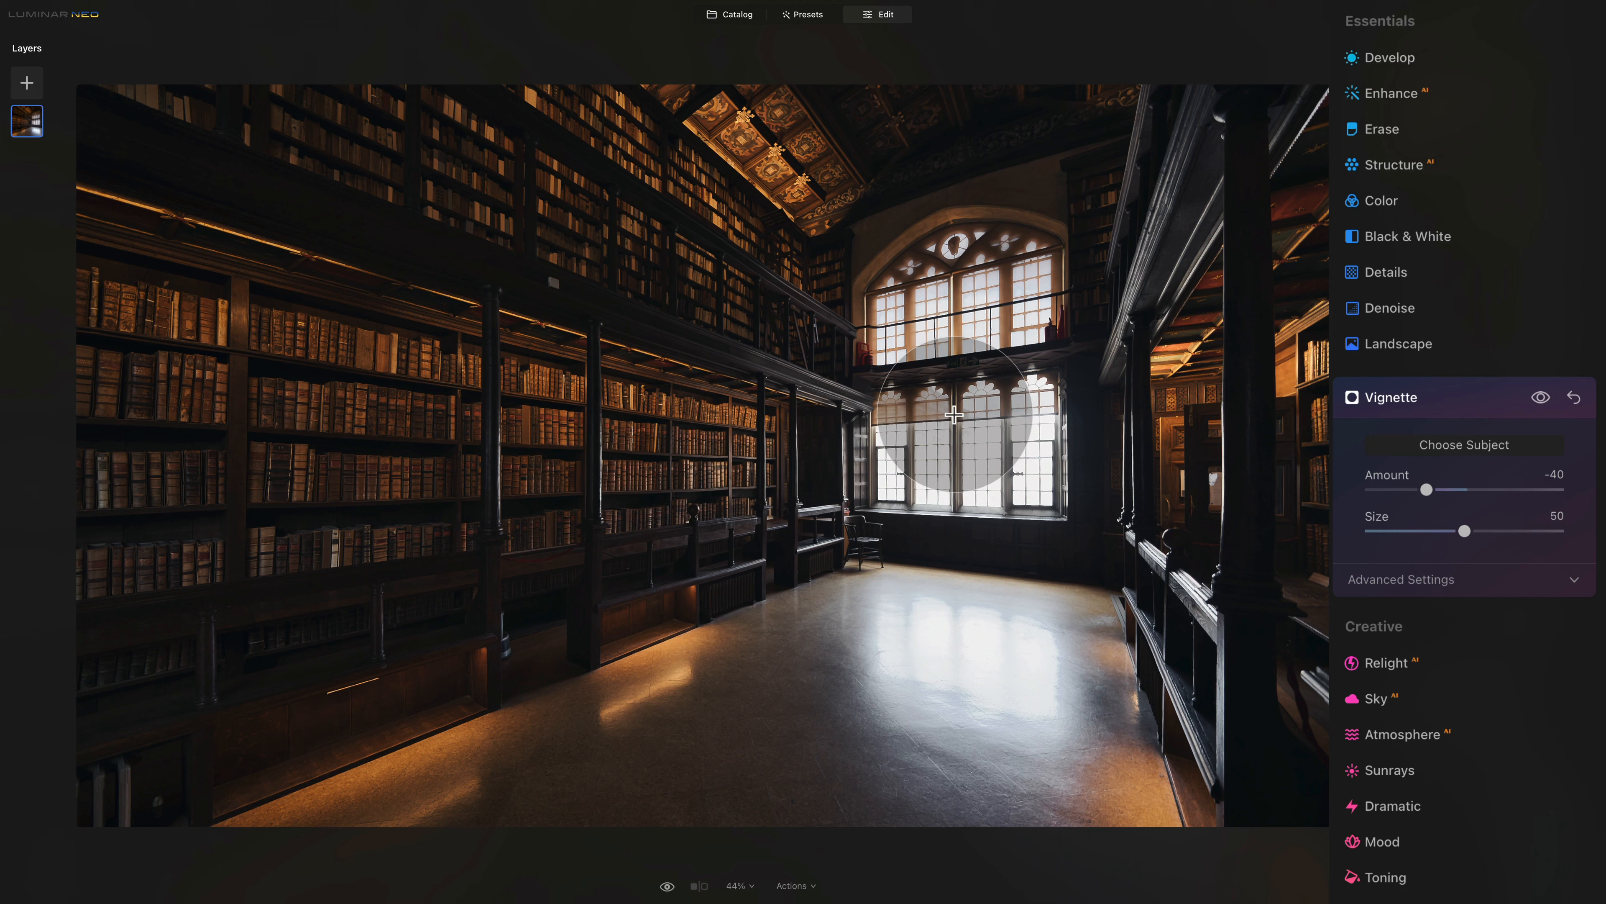
pyautogui.click(1471, 445)
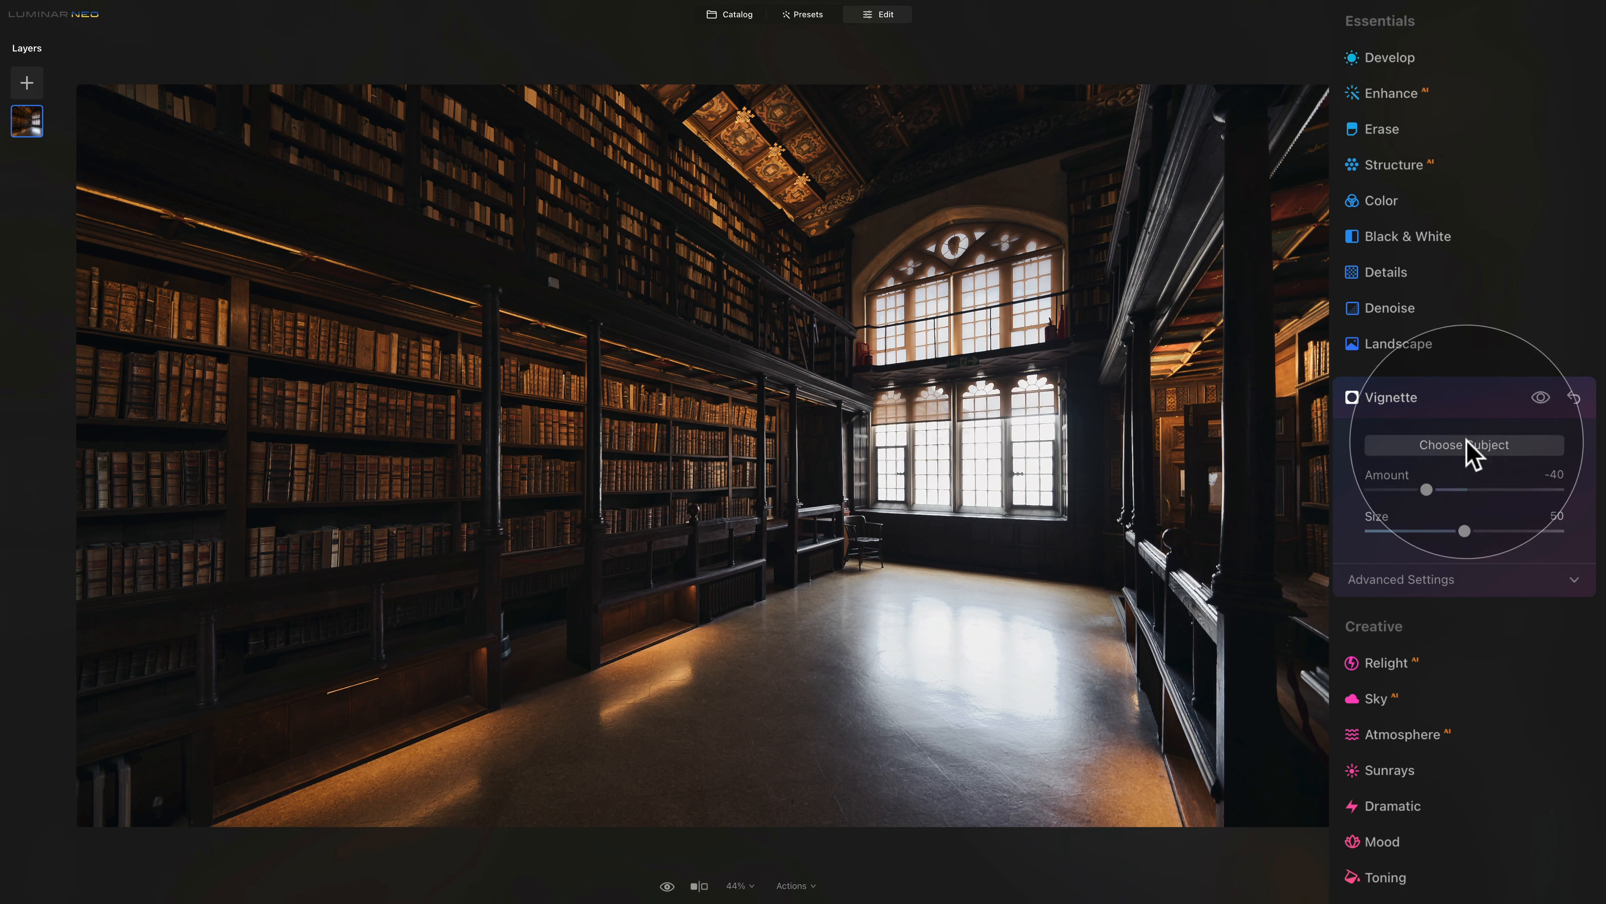
pyautogui.click(1443, 396)
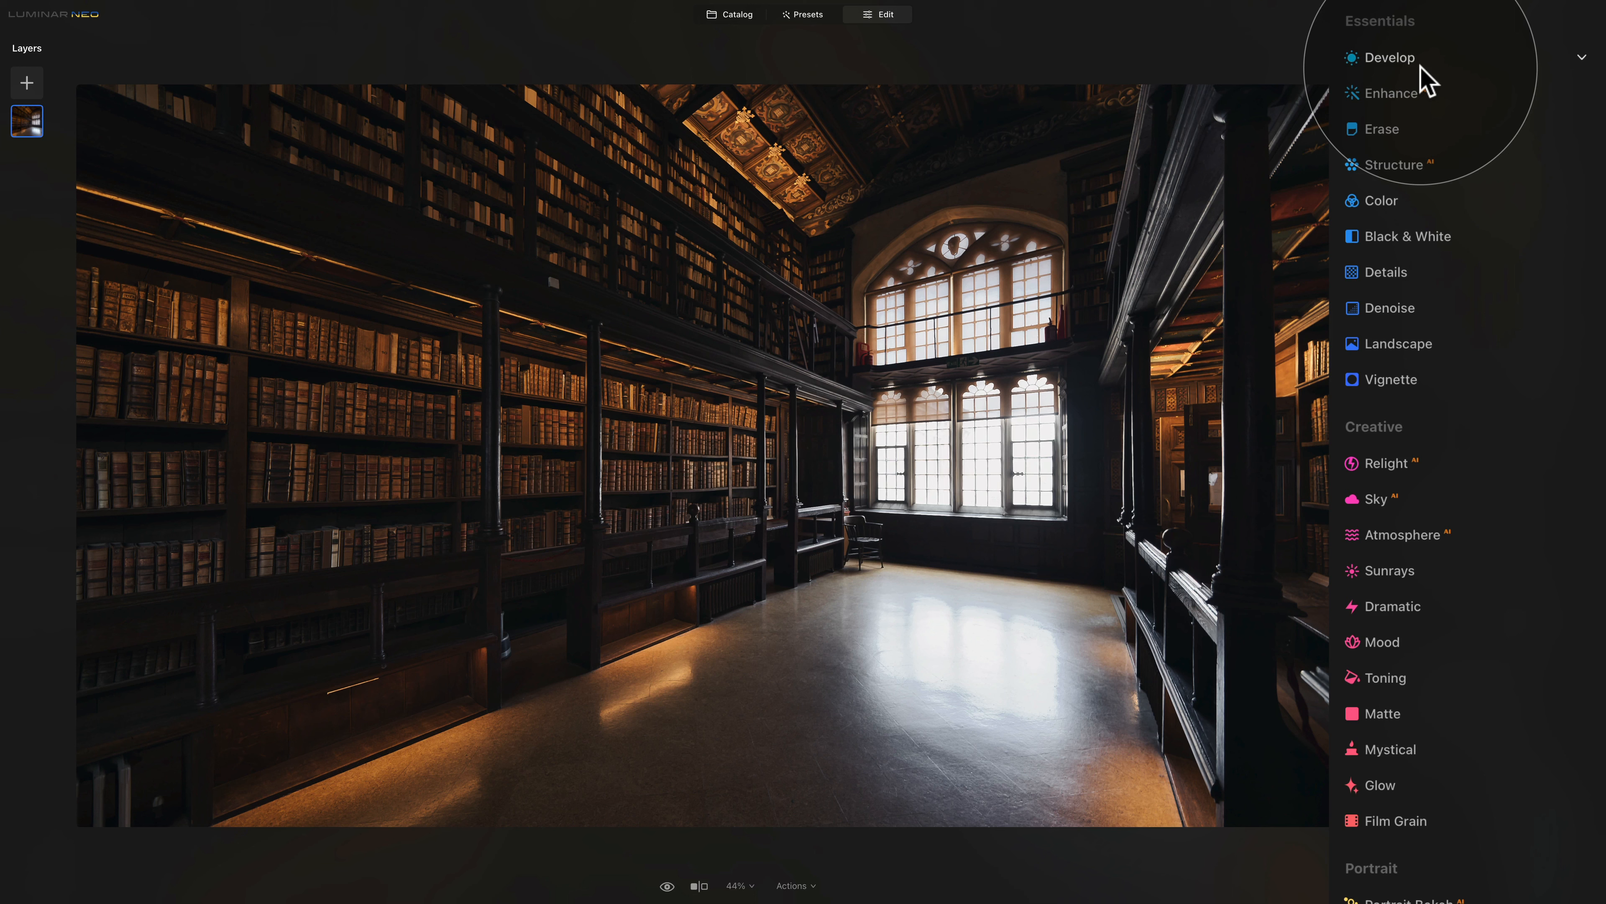
# - Add a new Develop adjustment with Exposure at 0.40, Shadows at 5 and Temperature at 1
pyautogui.scroll(-5, 1420, 430)
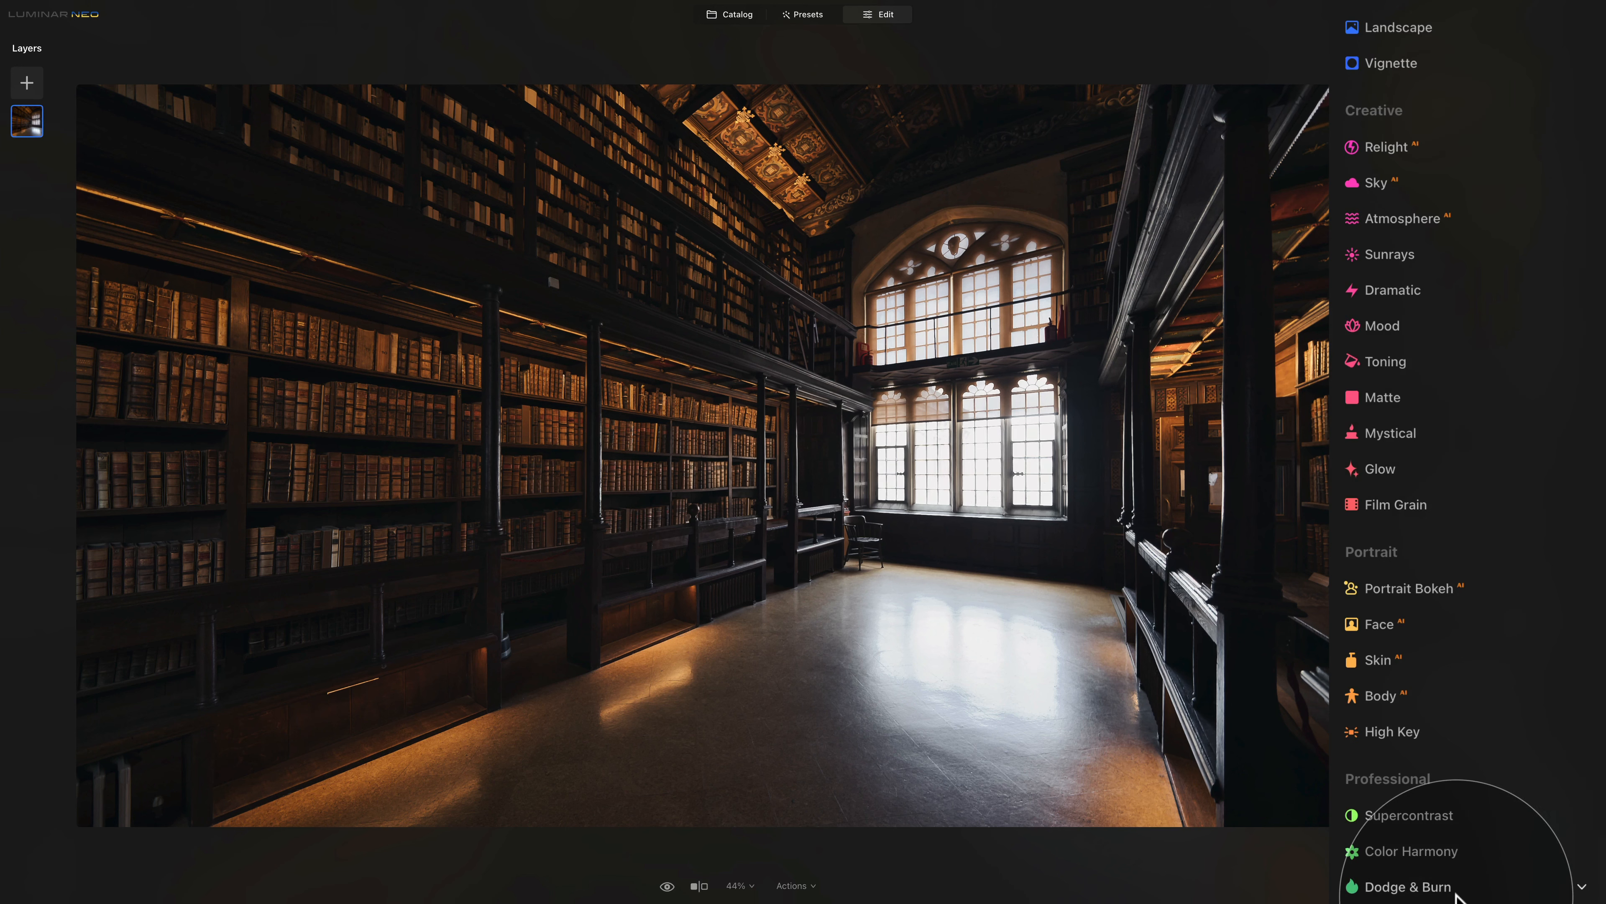
pyautogui.scroll(5, 1454, 895)
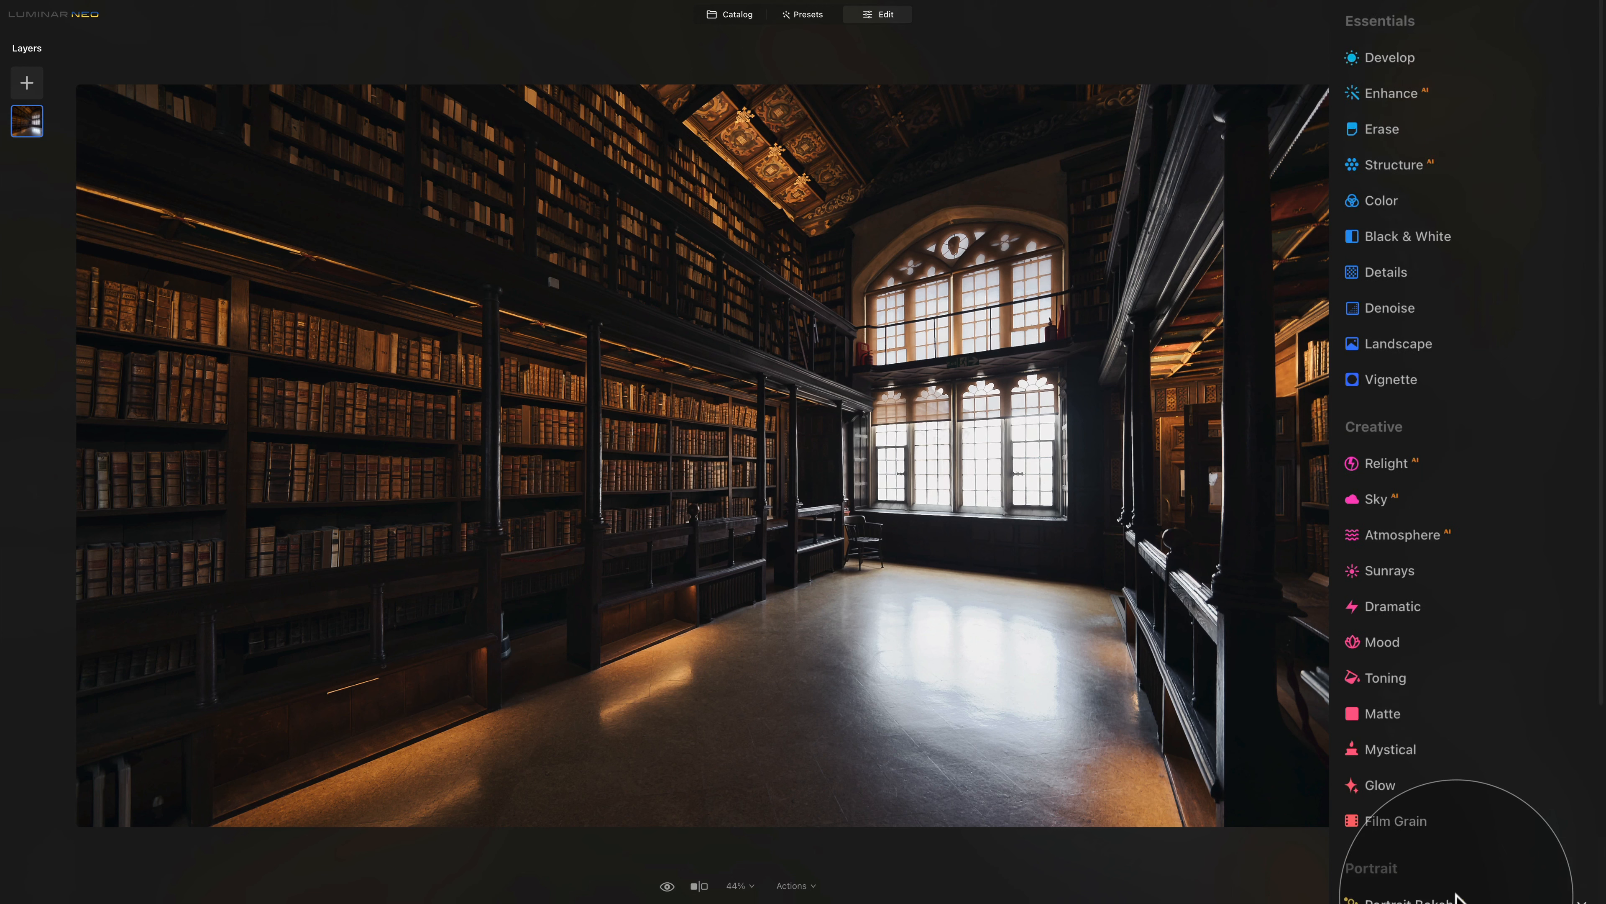
pyautogui.click(1397, 58)
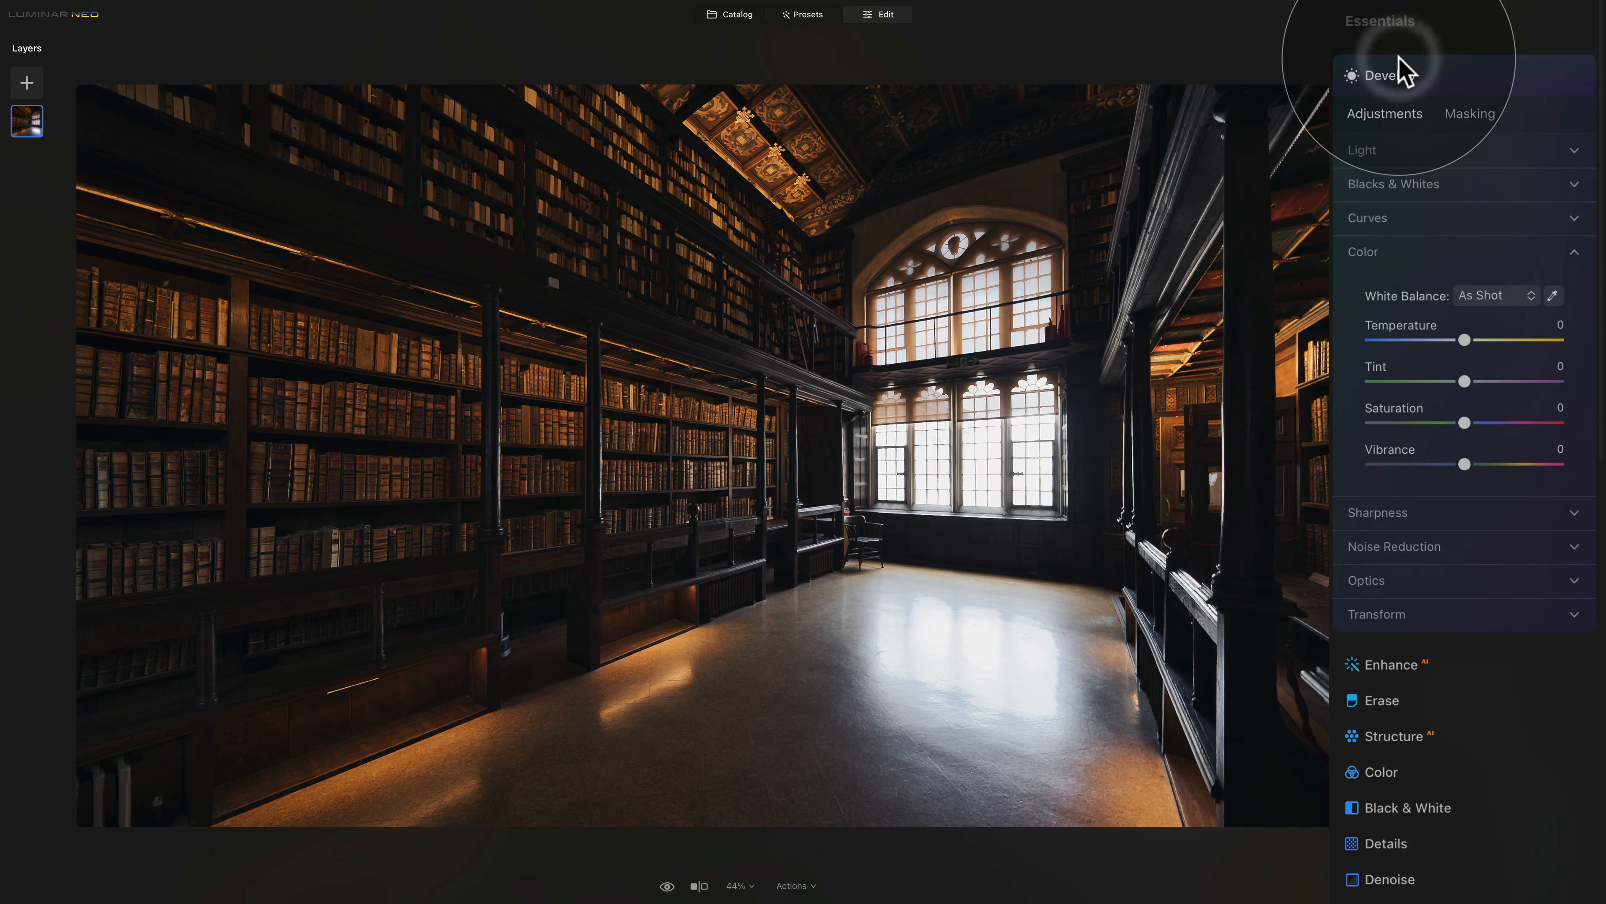
pyautogui.click(1399, 152)
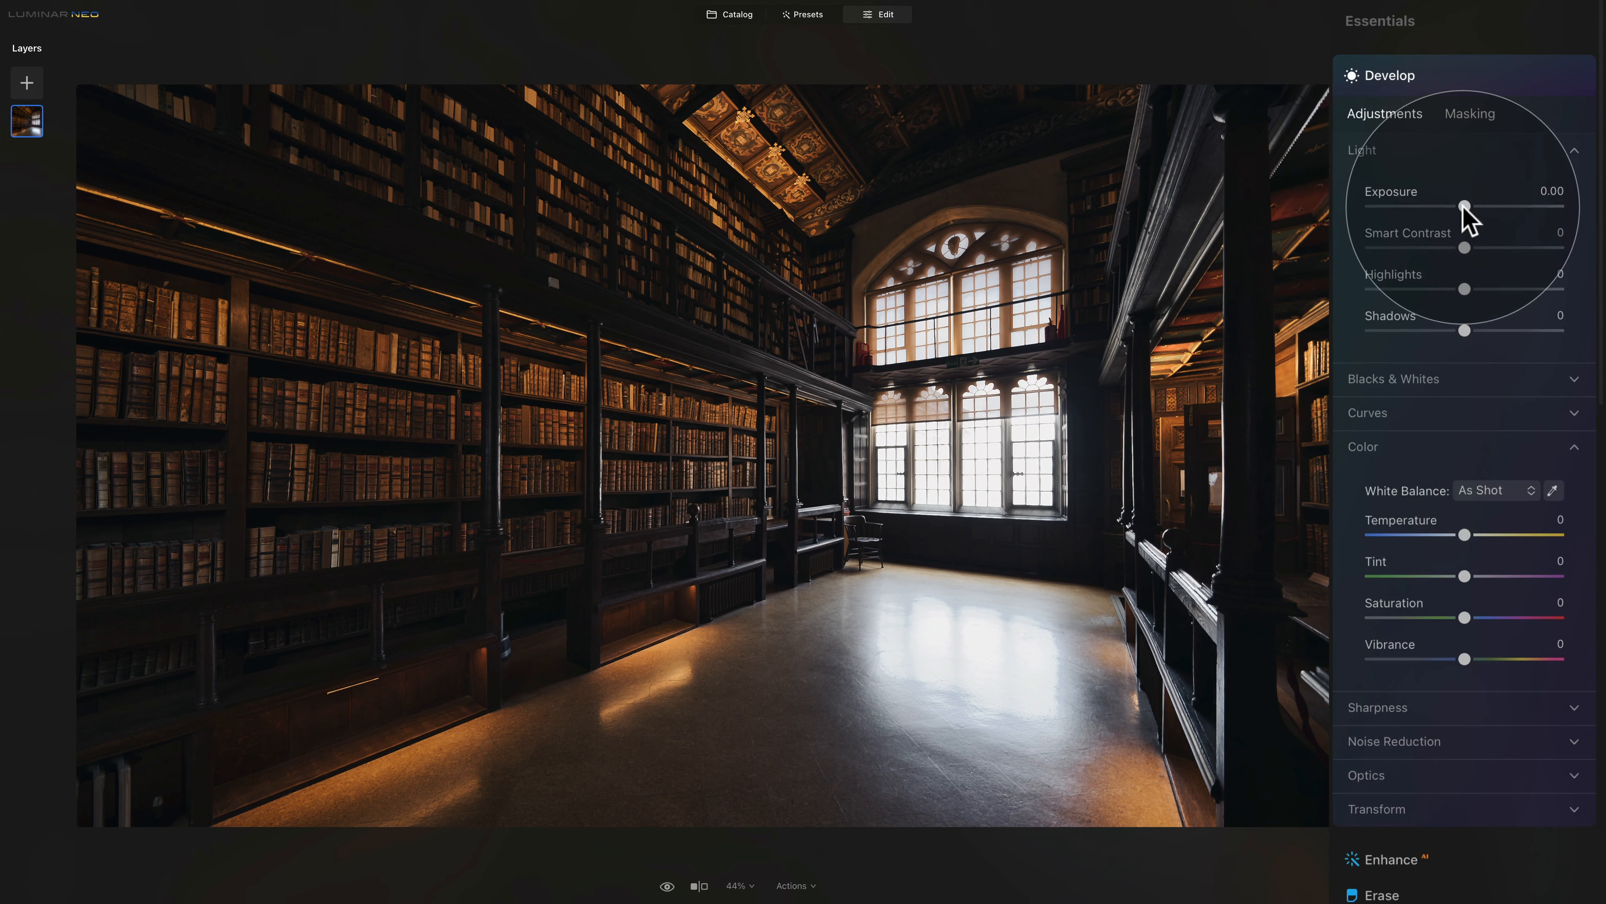
pyautogui.moveTo(1464, 206); pyautogui.dragTo(1472, 204)
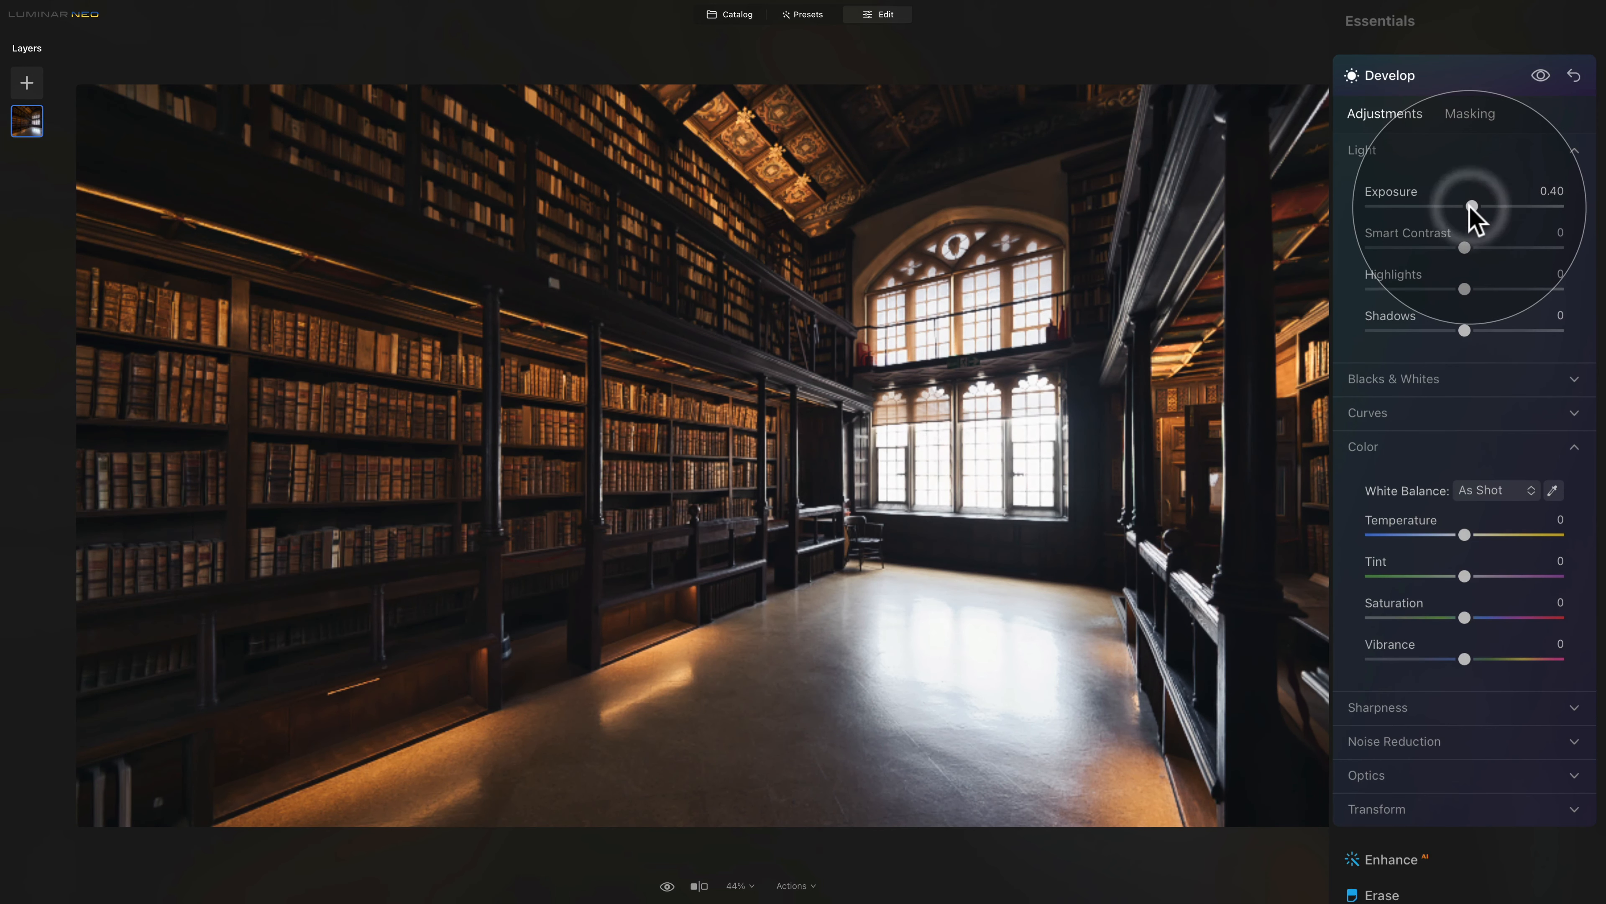
pyautogui.moveTo(1466, 327); pyautogui.dragTo(1468, 330)
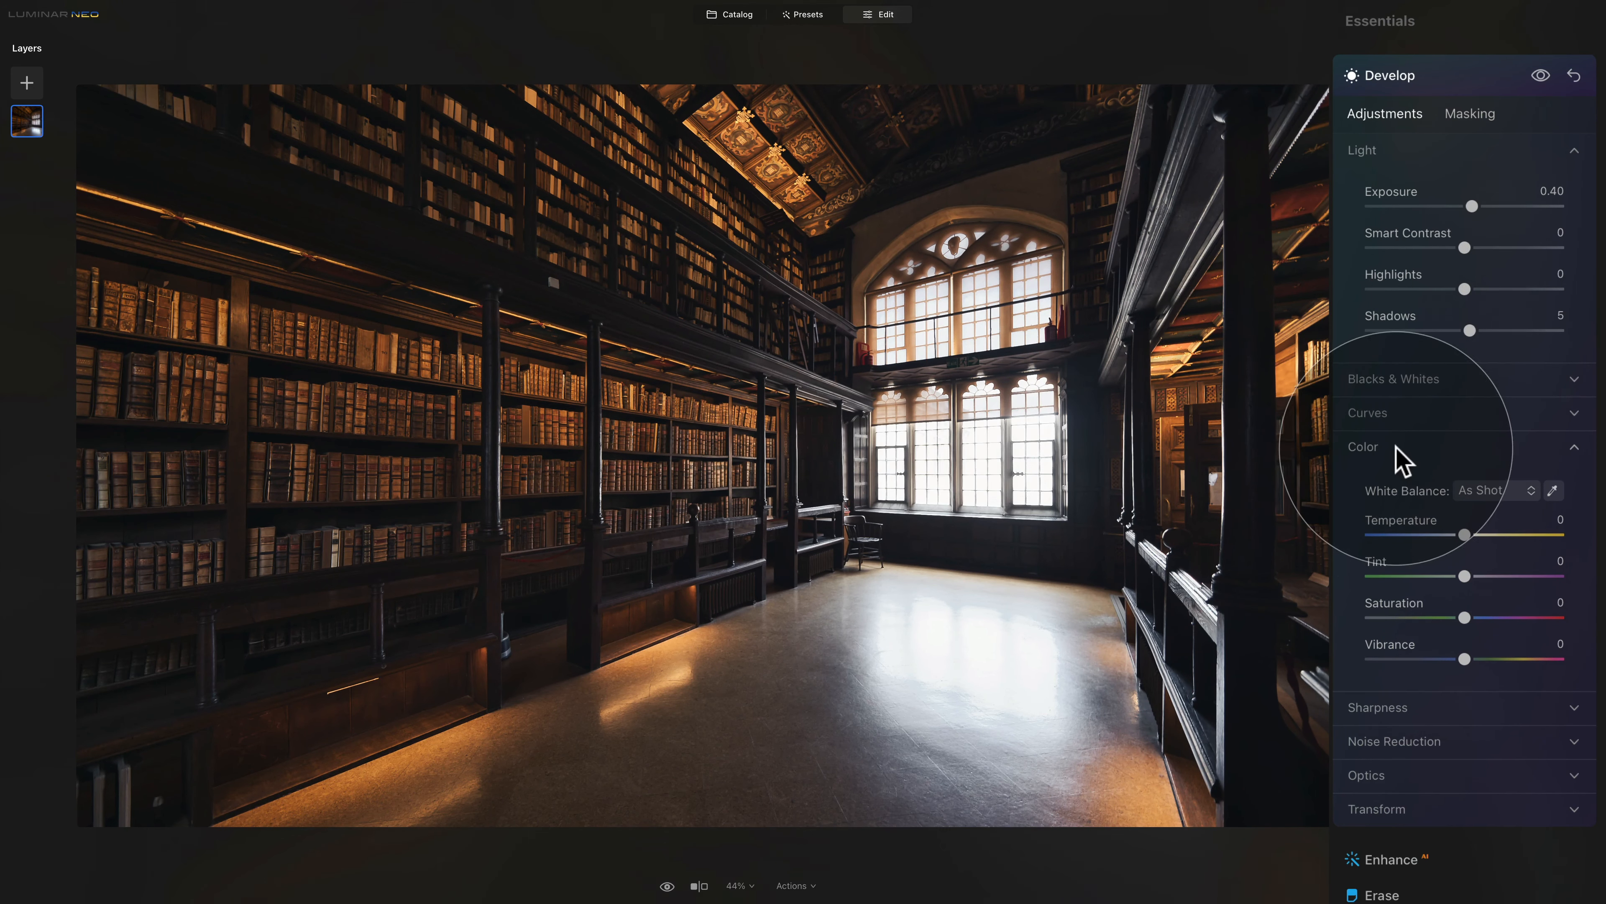
pyautogui.click(1464, 535)
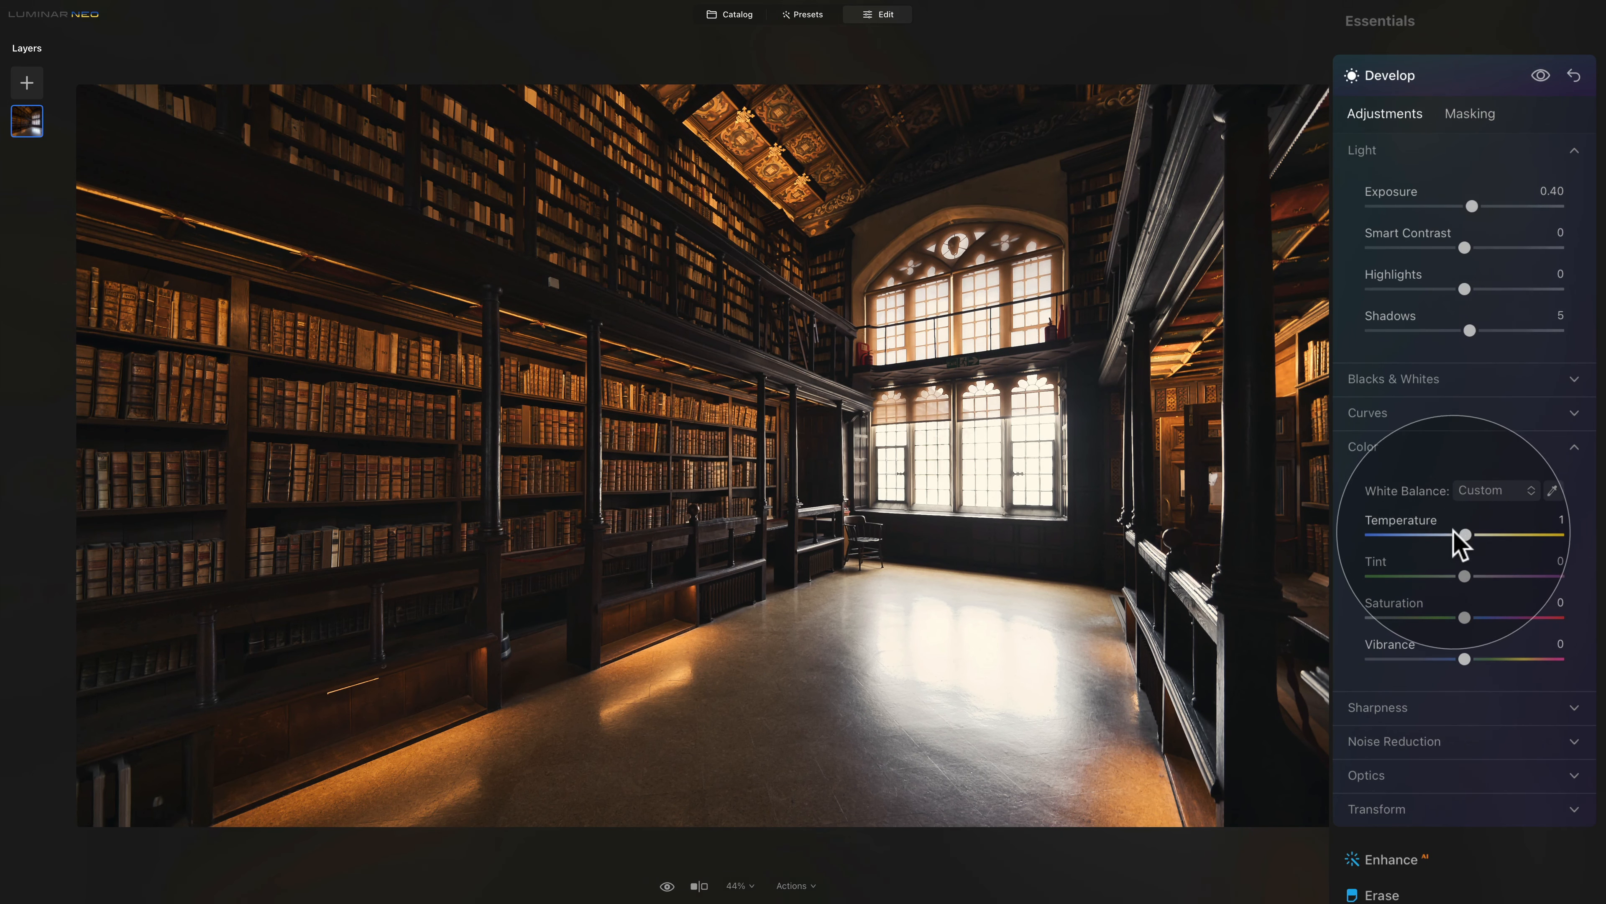
pyautogui.click(1405, 451)
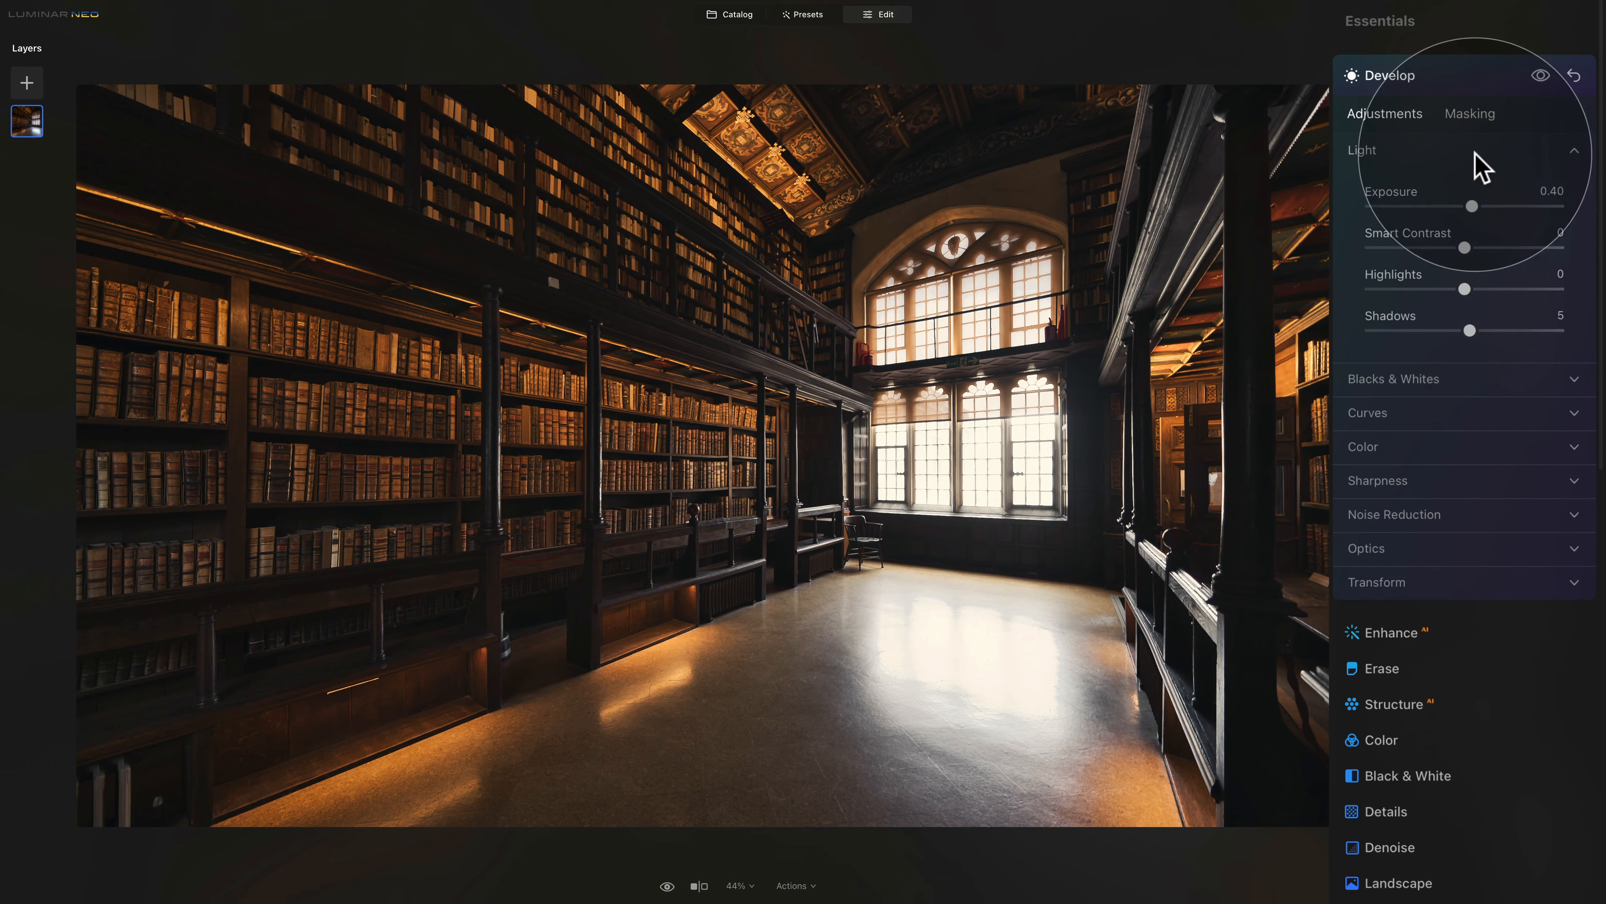
# - Brush a mask for the Develop adjustment over the lit ceiling panels with Size 173, Softness 100 and Strength 70
pyautogui.click(1473, 120)
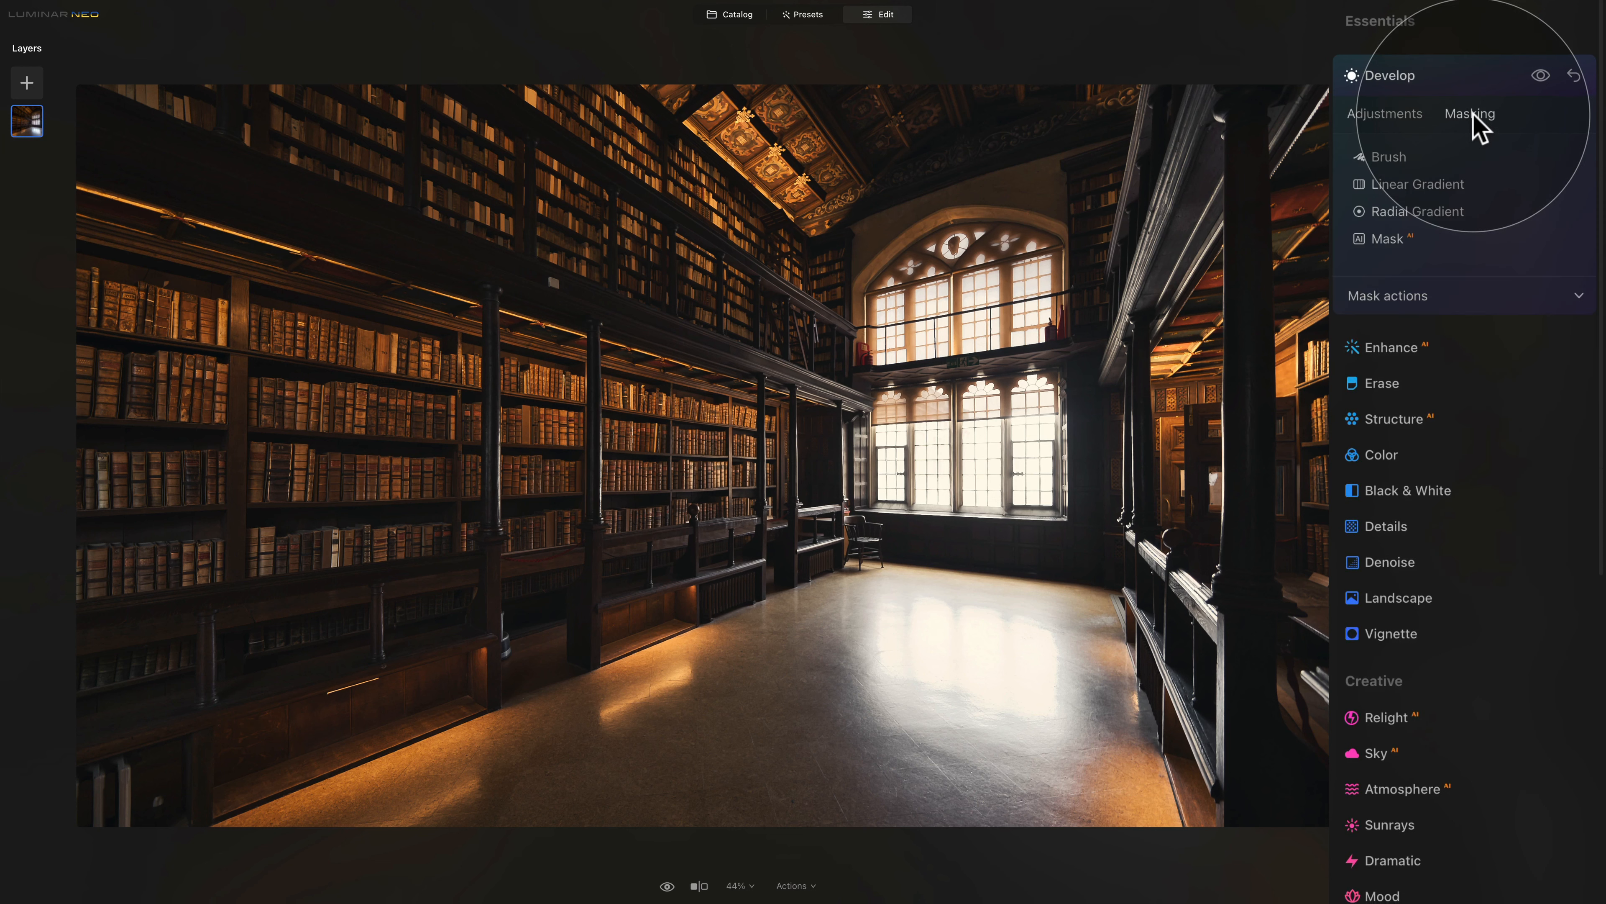
pyautogui.click(1385, 160)
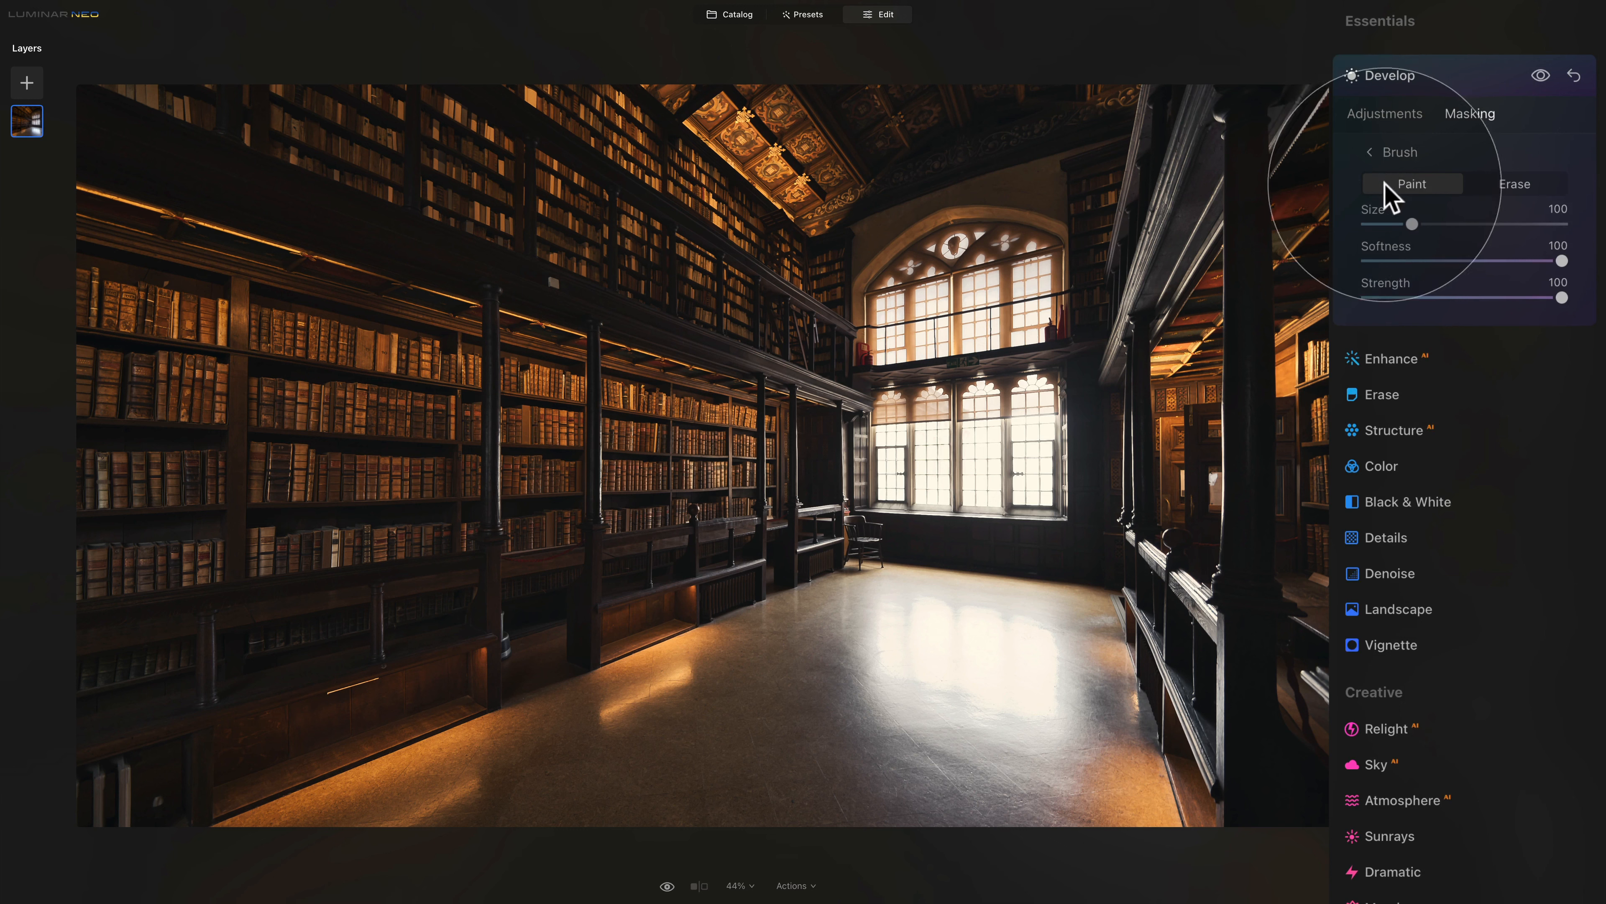
pyautogui.click(1414, 185)
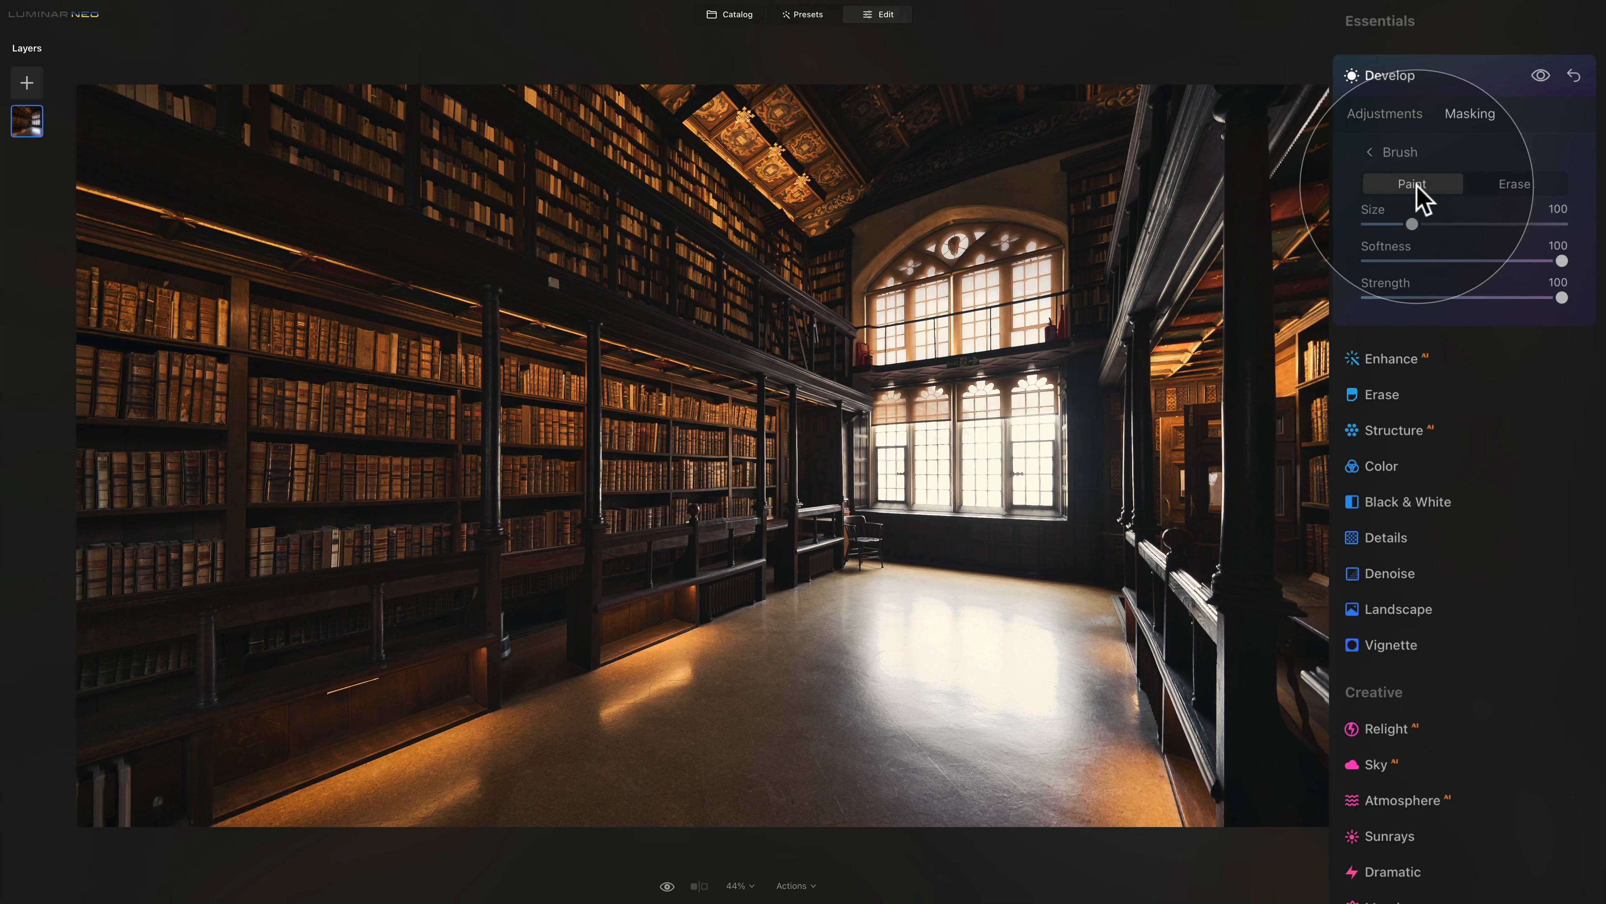
pyautogui.moveTo(1413, 225); pyautogui.dragTo(1455, 227)
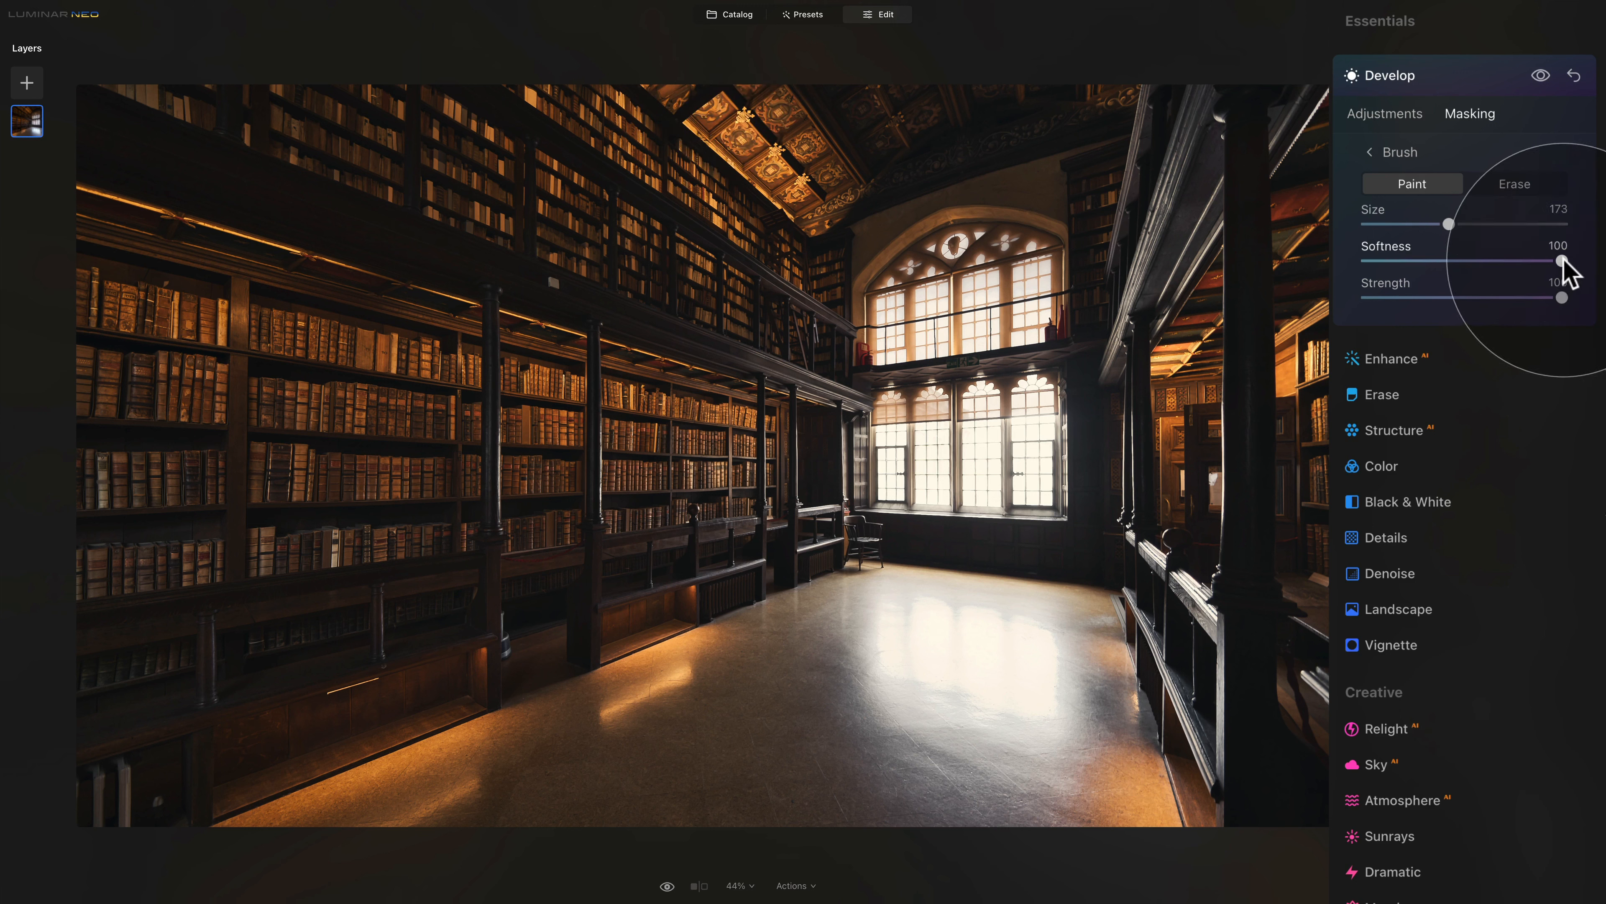
pyautogui.click(1503, 297)
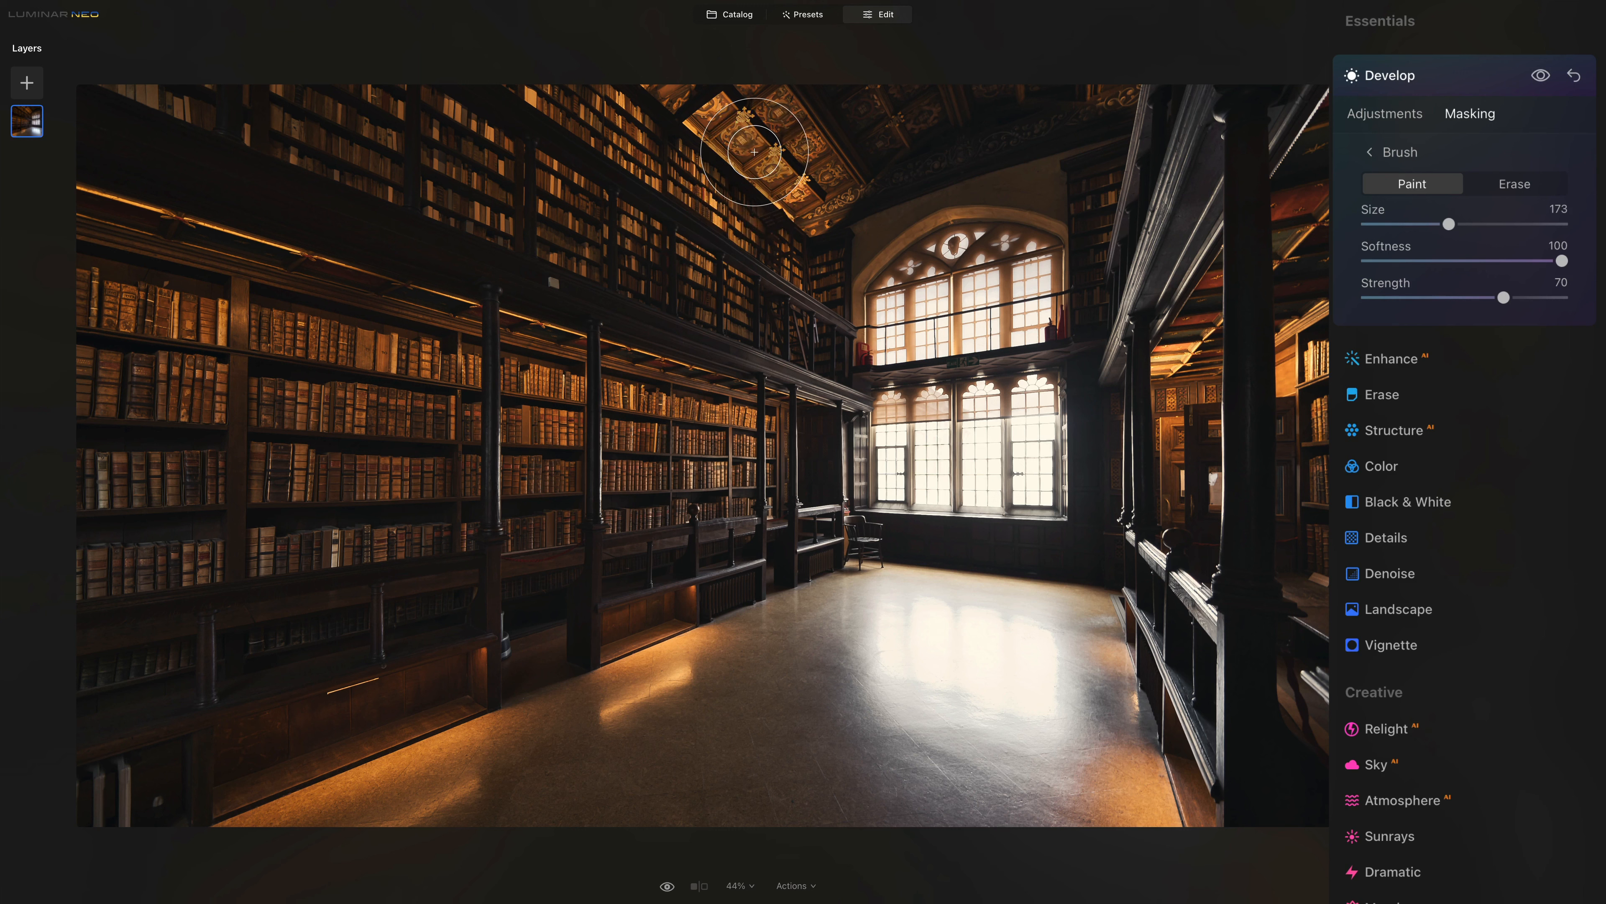
pyautogui.click(755, 152)
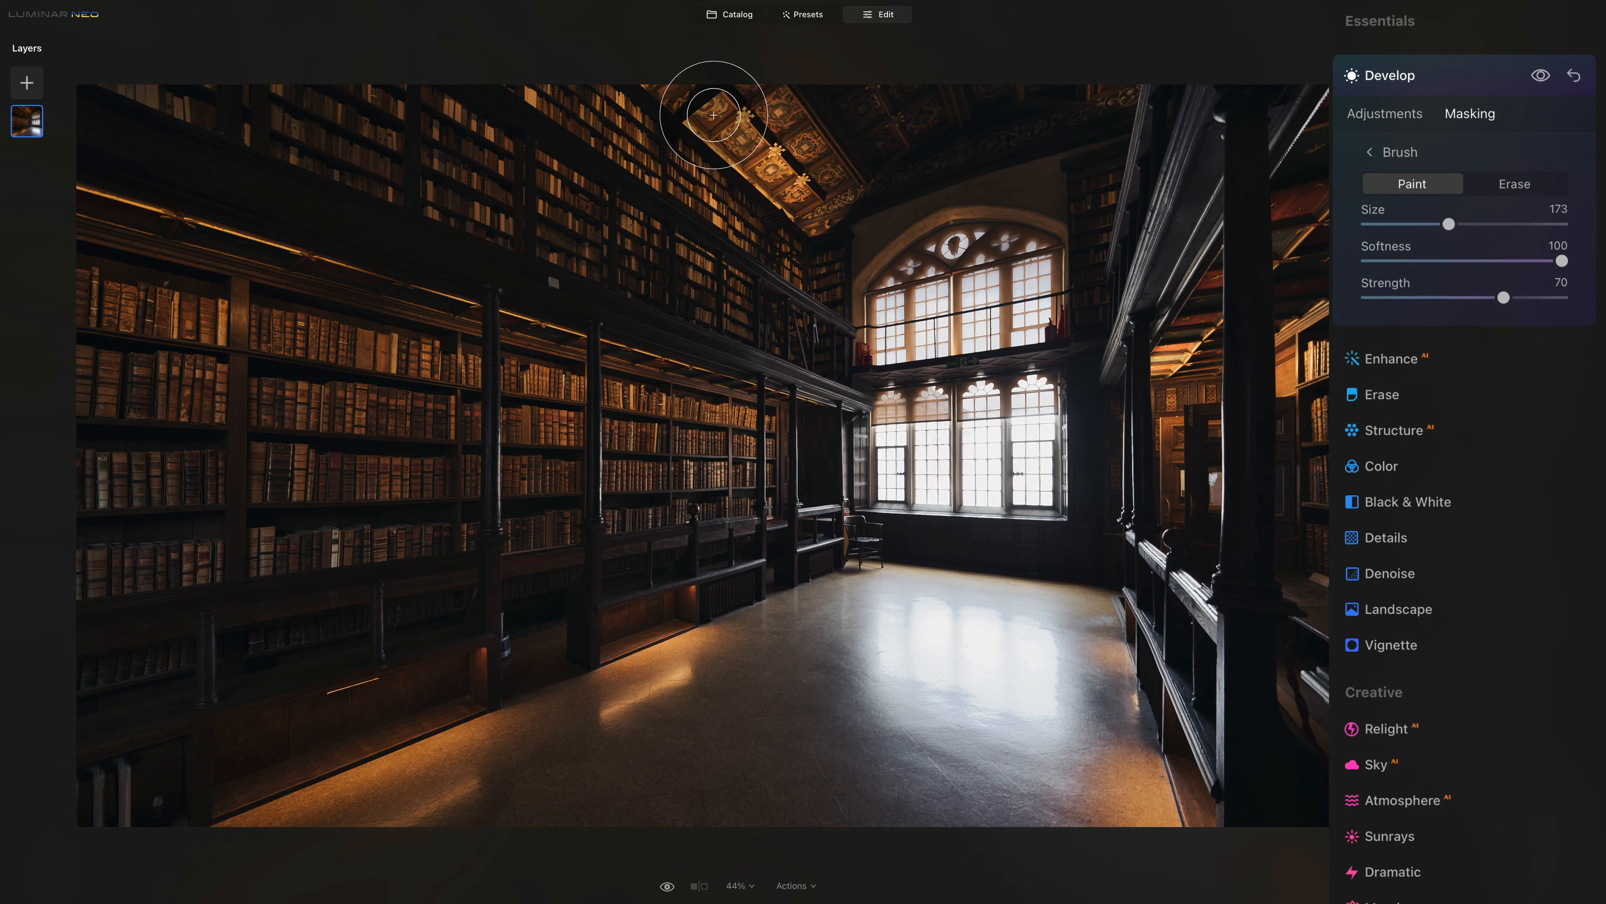
pyautogui.moveTo(763, 163)
pyautogui.mouseDown()
pyautogui.moveTo(790, 181)
pyautogui.moveTo(776, 151)
pyautogui.mouseUp()
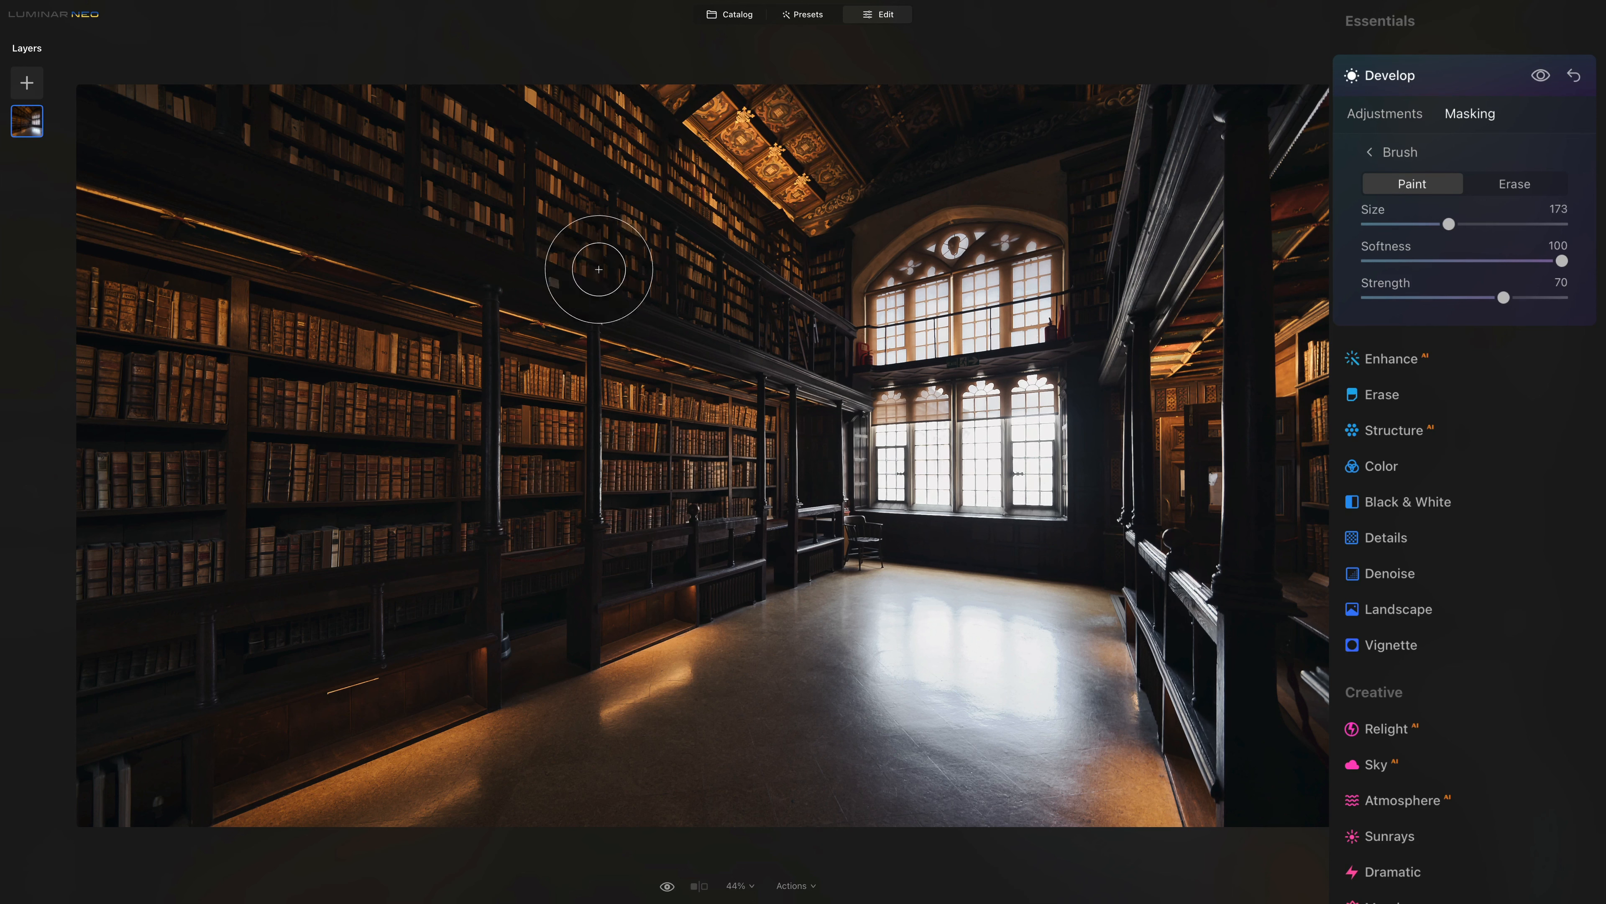
# - Paint the left wall's bookshelves into the mask, using brush Size 220 nearest the camera and 172, then 148 towards the window
pyautogui.press('[')
pyautogui.press(']')
pyautogui.press(']')
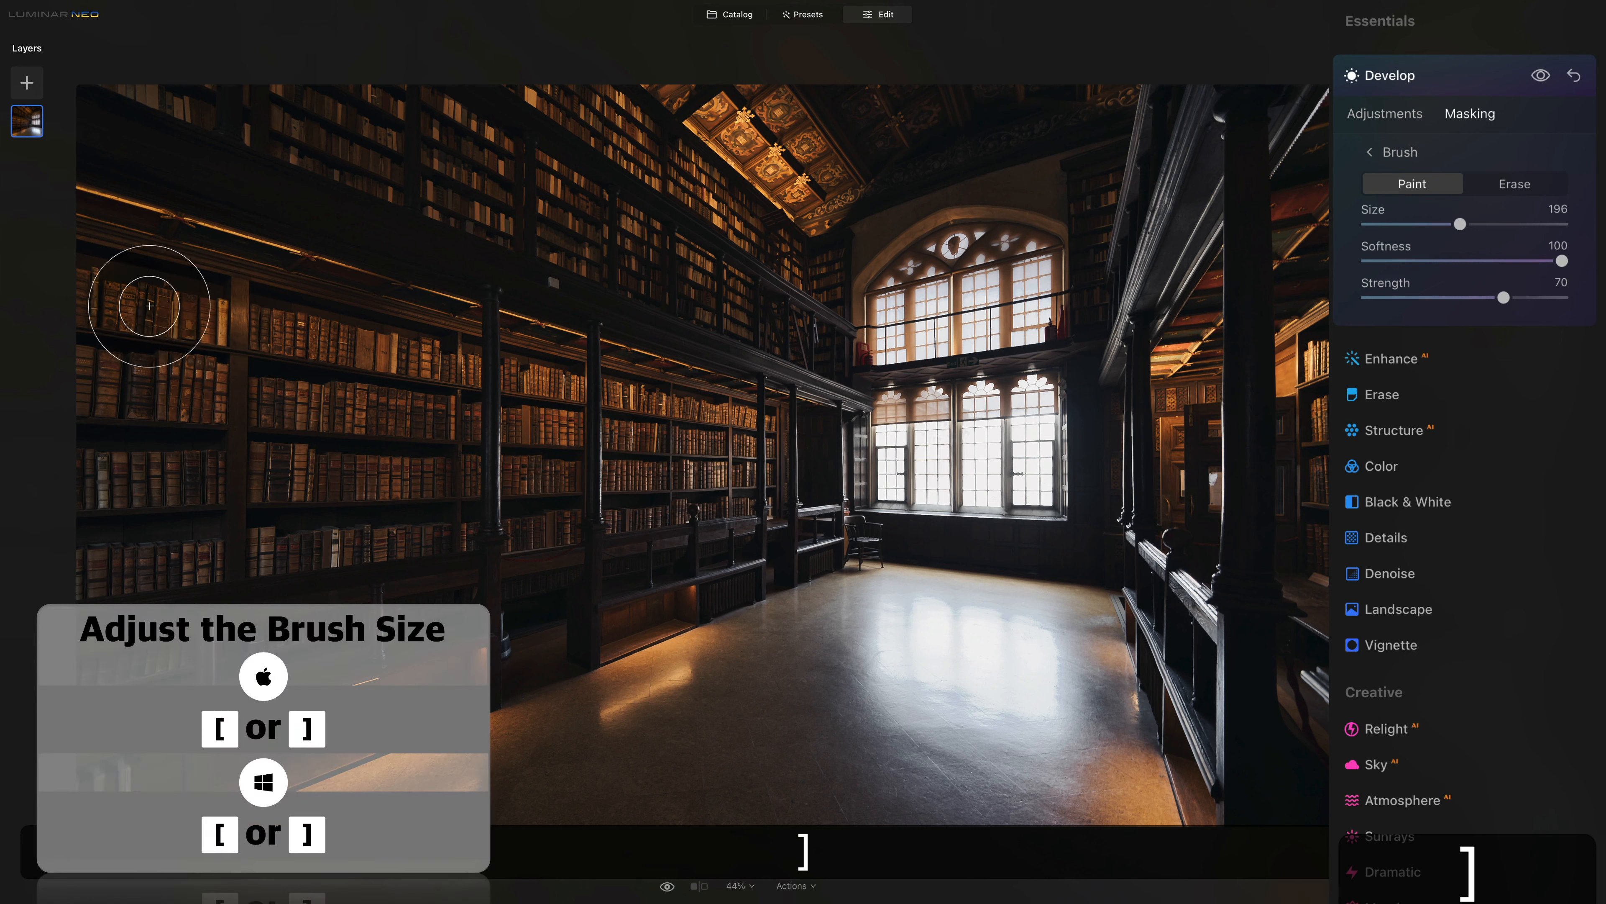
pyautogui.press(']')
pyautogui.moveTo(153, 319)
pyautogui.mouseDown()
pyautogui.moveTo(433, 381)
pyautogui.moveTo(144, 350)
pyautogui.mouseUp()
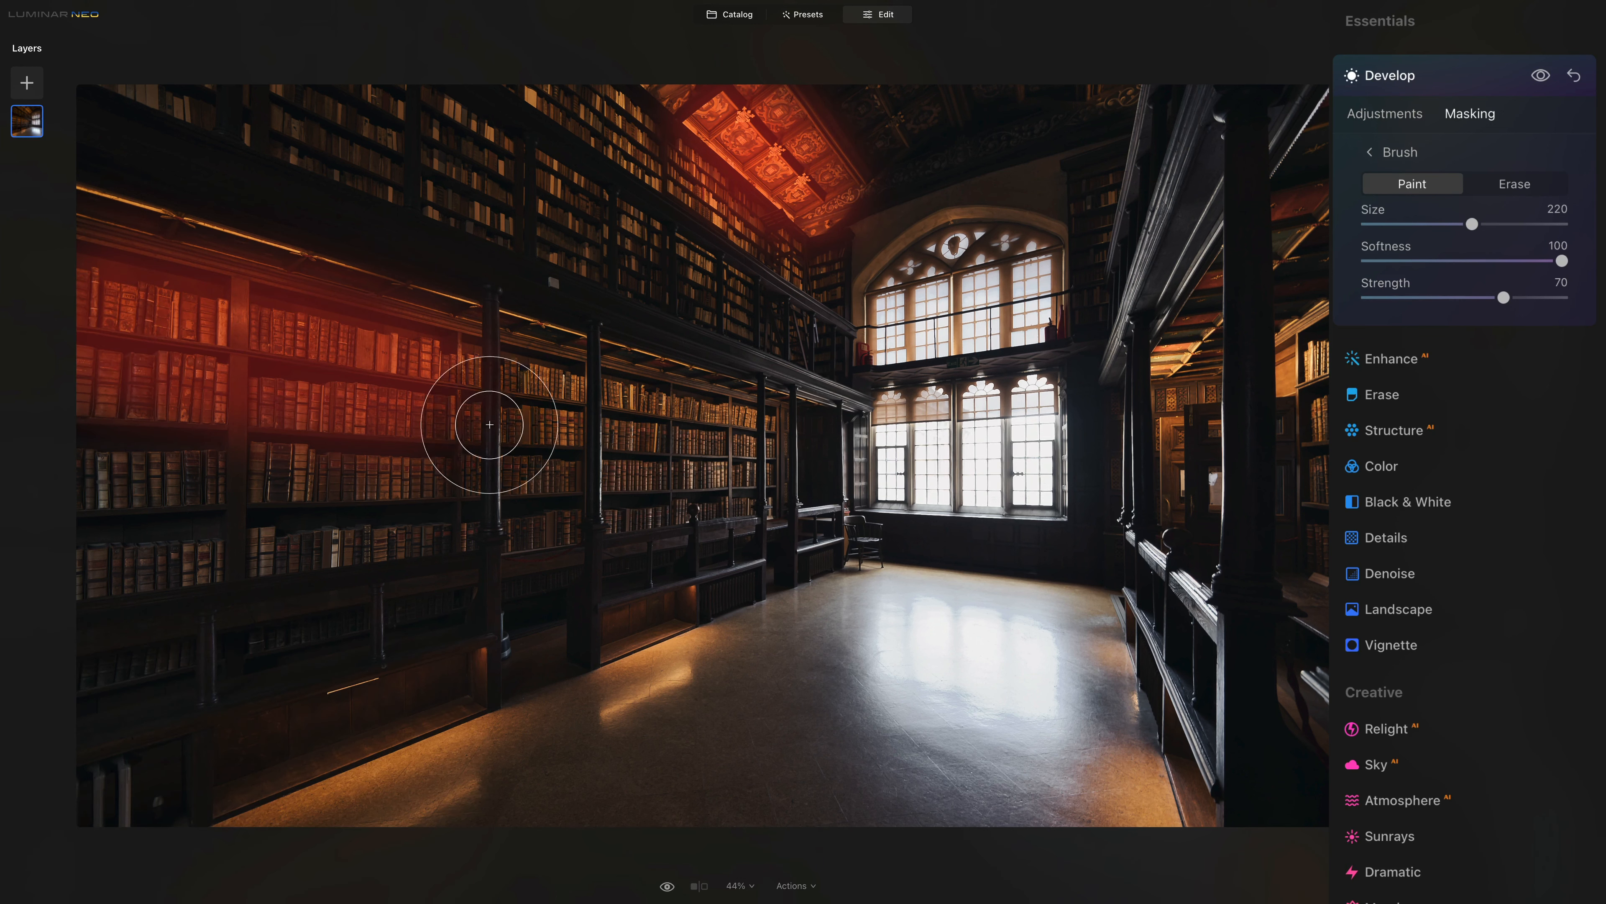
pyautogui.press('[')
pyautogui.press('[')
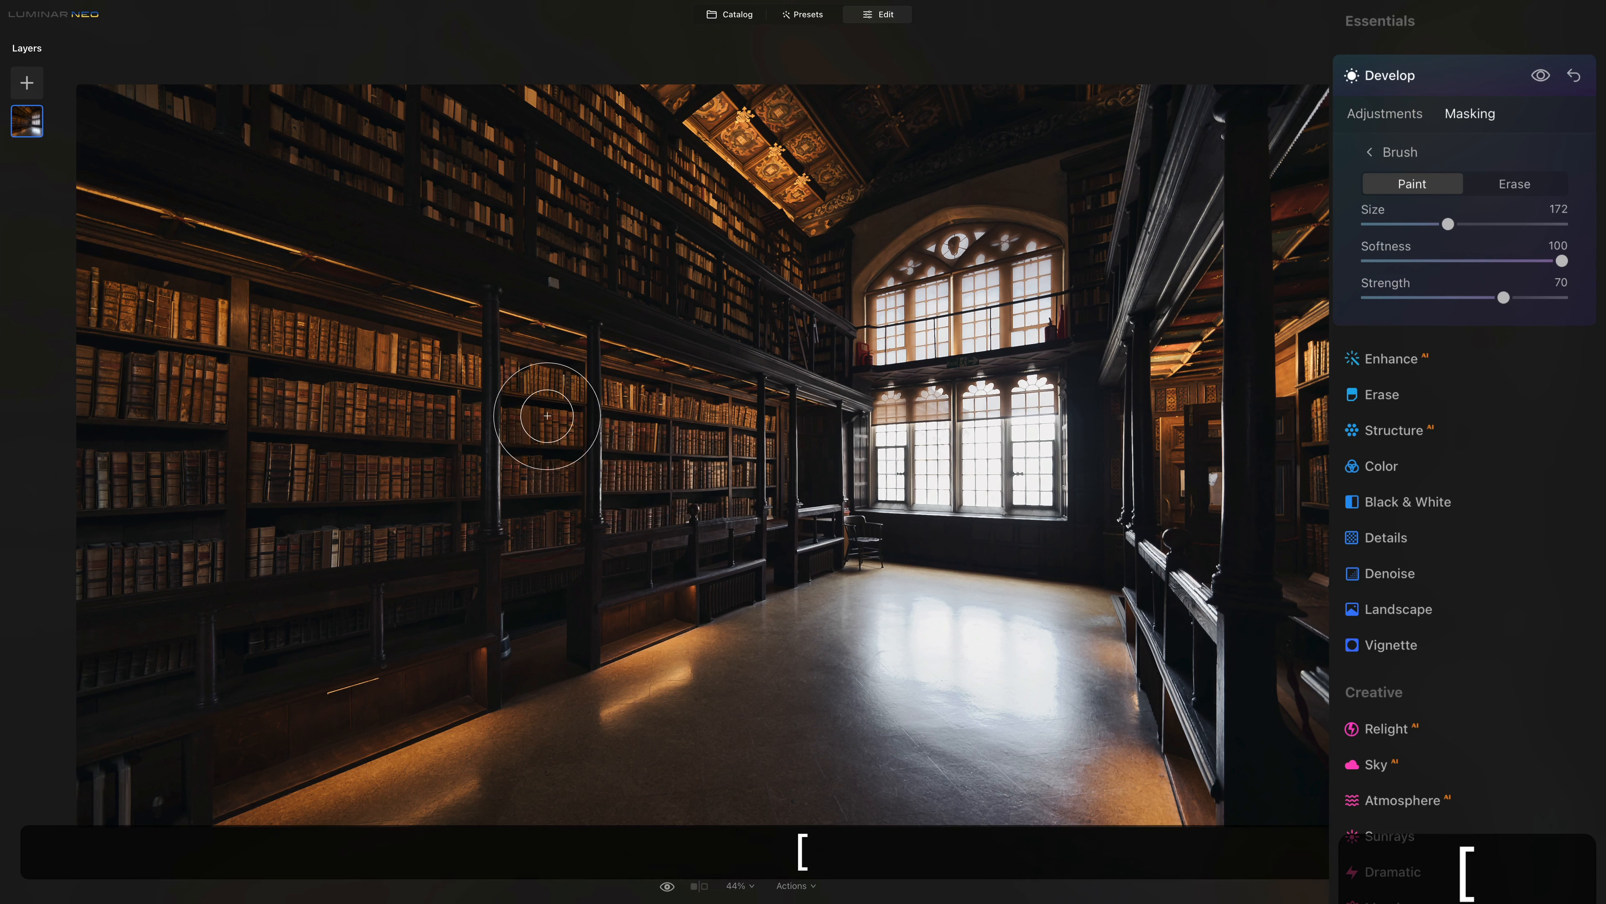
pyautogui.moveTo(539, 411); pyautogui.dragTo(538, 384)
pyautogui.press('[')
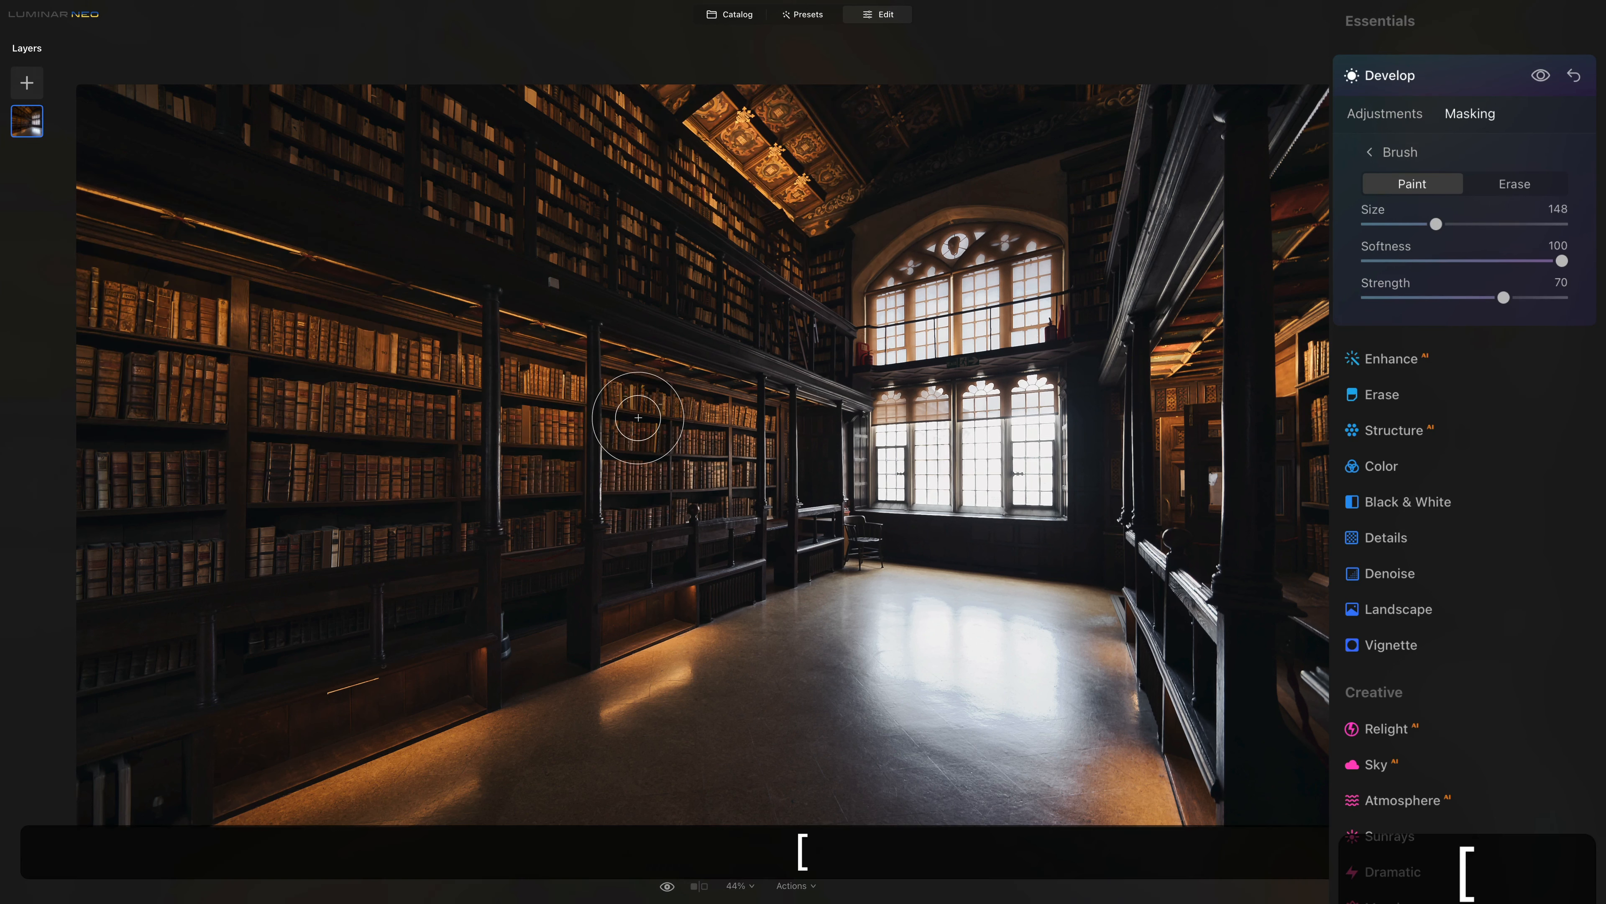
pyautogui.moveTo(656, 423)
pyautogui.mouseDown()
pyautogui.moveTo(754, 434)
pyautogui.moveTo(688, 423)
pyautogui.mouseUp()
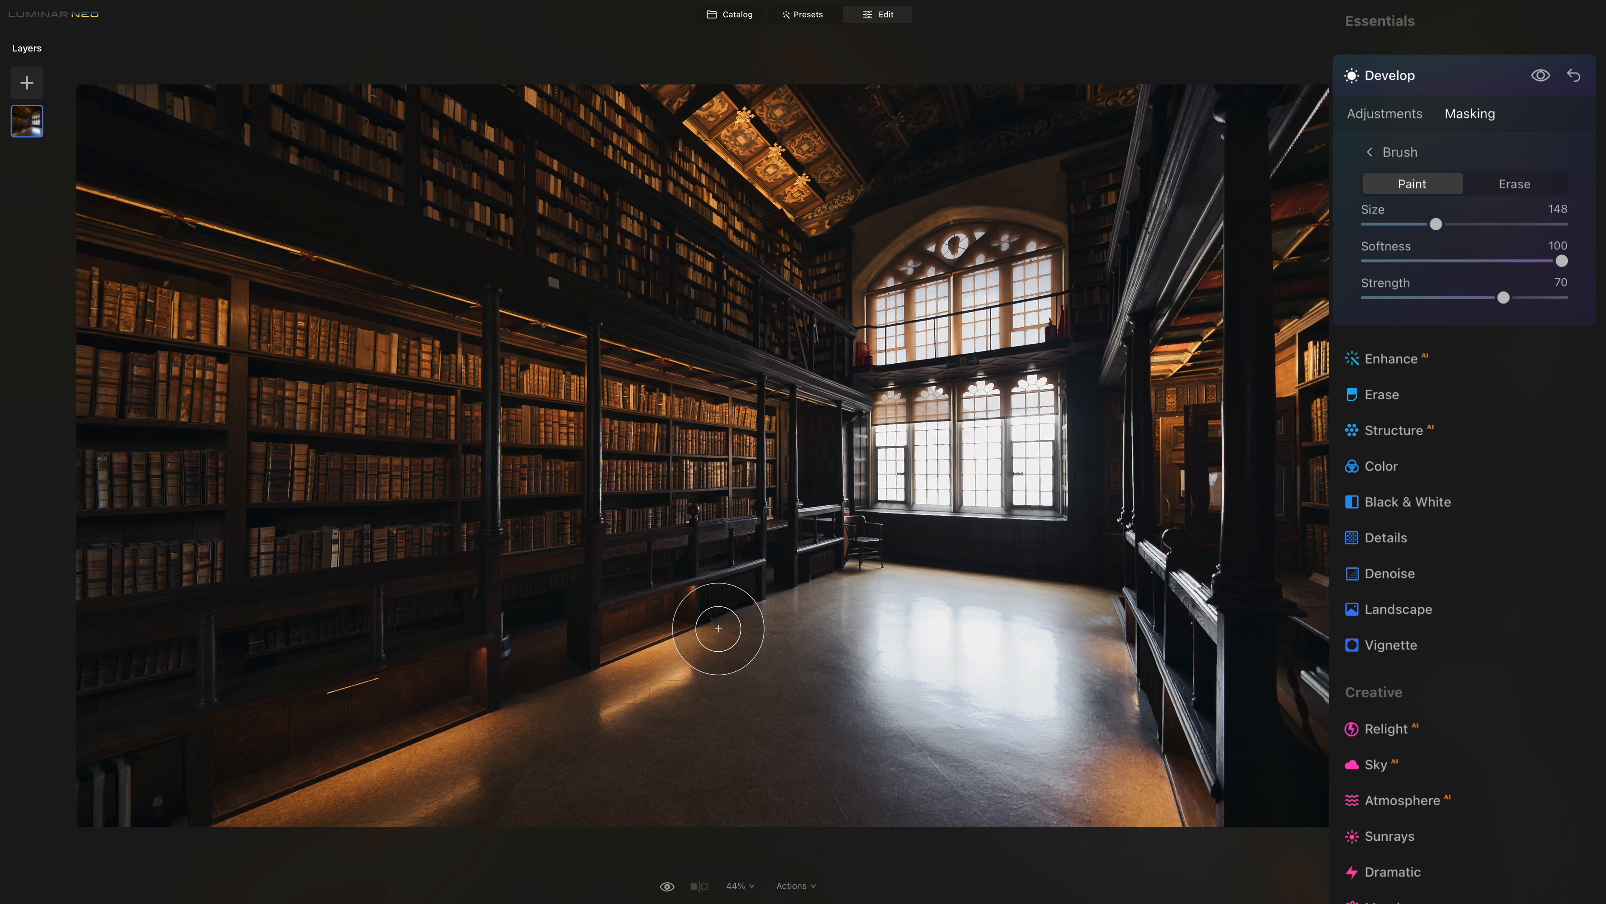
# - Paint the warm light patches along the left and right edges of the floor into the mask at brush Size 148
pyautogui.moveTo(649, 638)
pyautogui.mouseDown()
pyautogui.moveTo(592, 667)
pyautogui.moveTo(626, 671)
pyautogui.moveTo(609, 679)
pyautogui.mouseUp()
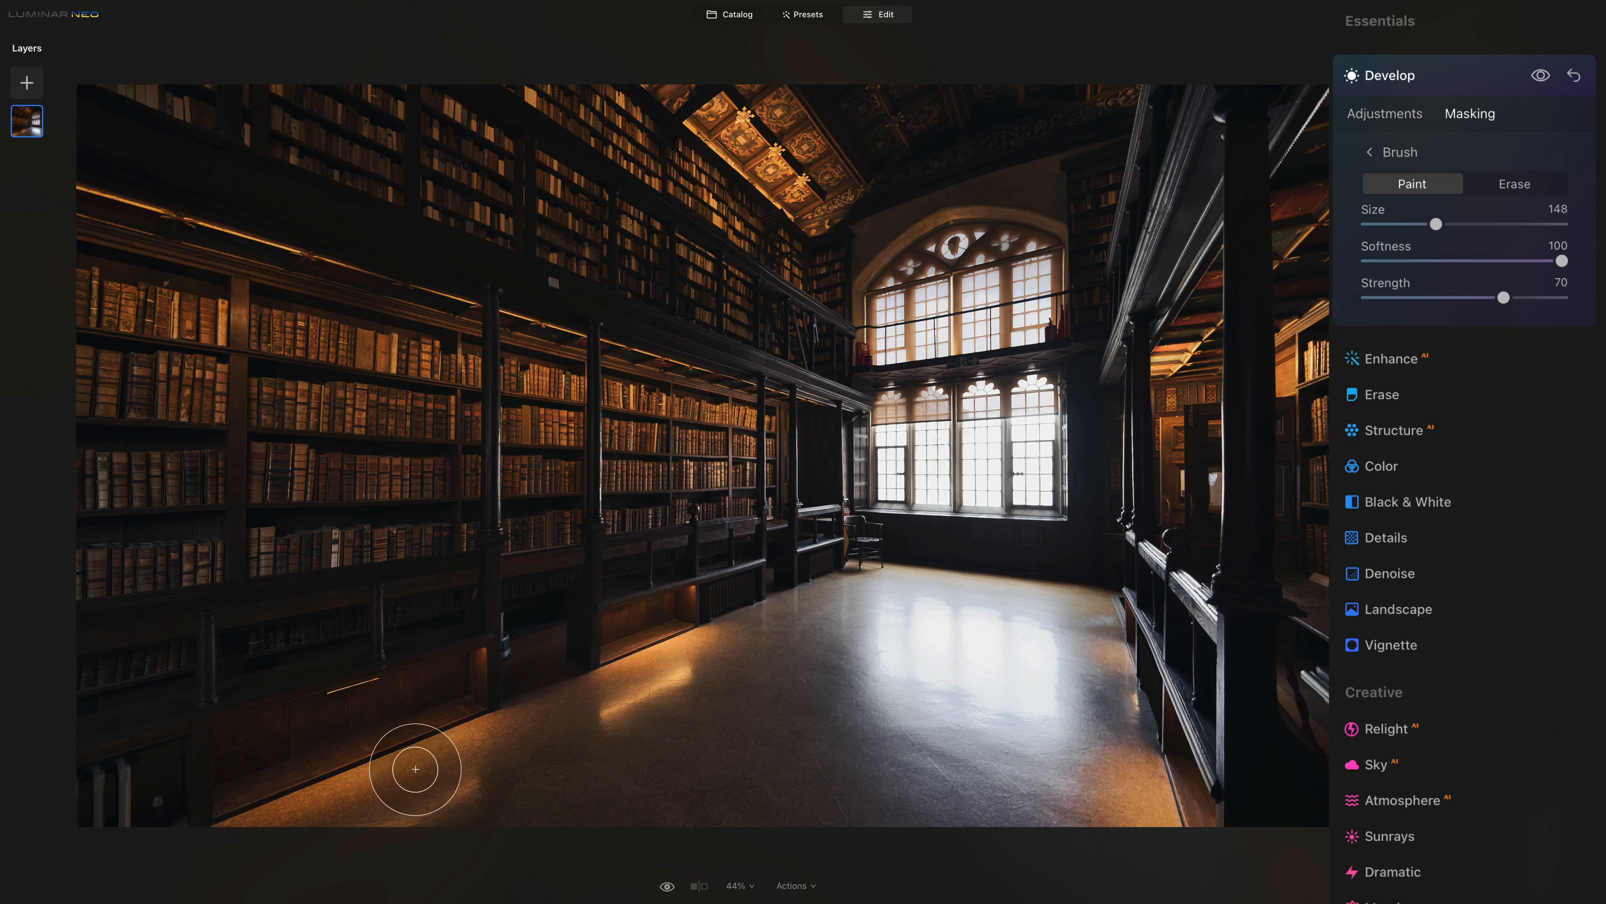
pyautogui.moveTo(455, 709)
pyautogui.mouseDown()
pyautogui.moveTo(275, 767)
pyautogui.moveTo(391, 715)
pyautogui.moveTo(414, 727)
pyautogui.moveTo(333, 788)
pyautogui.moveTo(331, 824)
pyautogui.moveTo(472, 785)
pyautogui.moveTo(384, 817)
pyautogui.mouseUp()
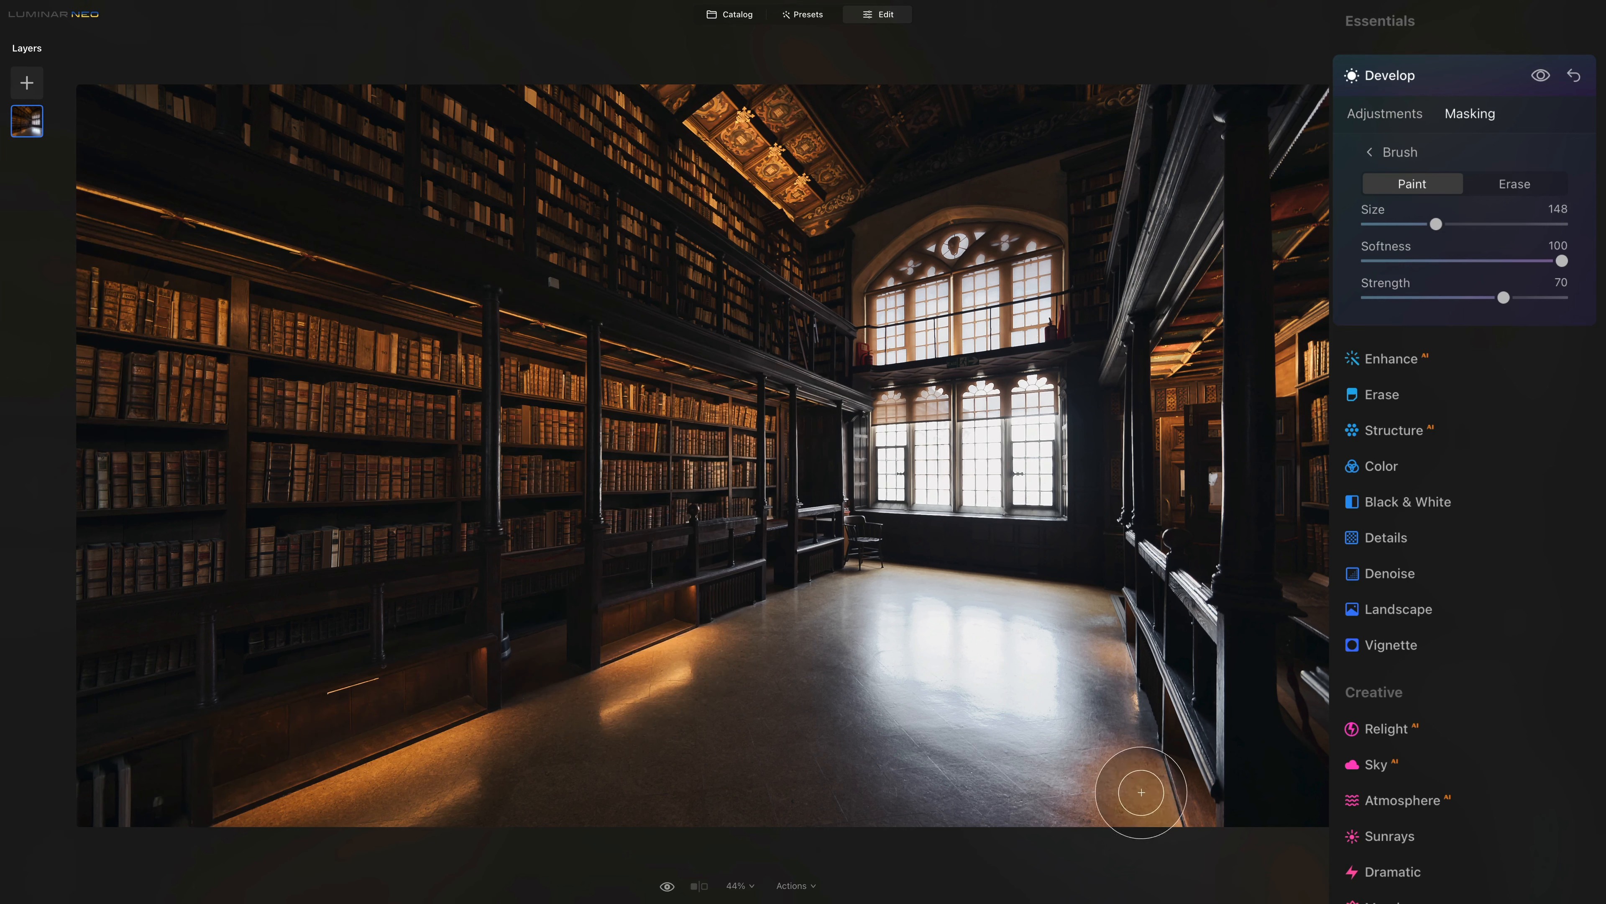
pyautogui.moveTo(1140, 789)
pyautogui.mouseDown()
pyautogui.moveTo(1146, 768)
pyautogui.moveTo(1166, 789)
pyautogui.moveTo(1184, 782)
pyautogui.mouseUp()
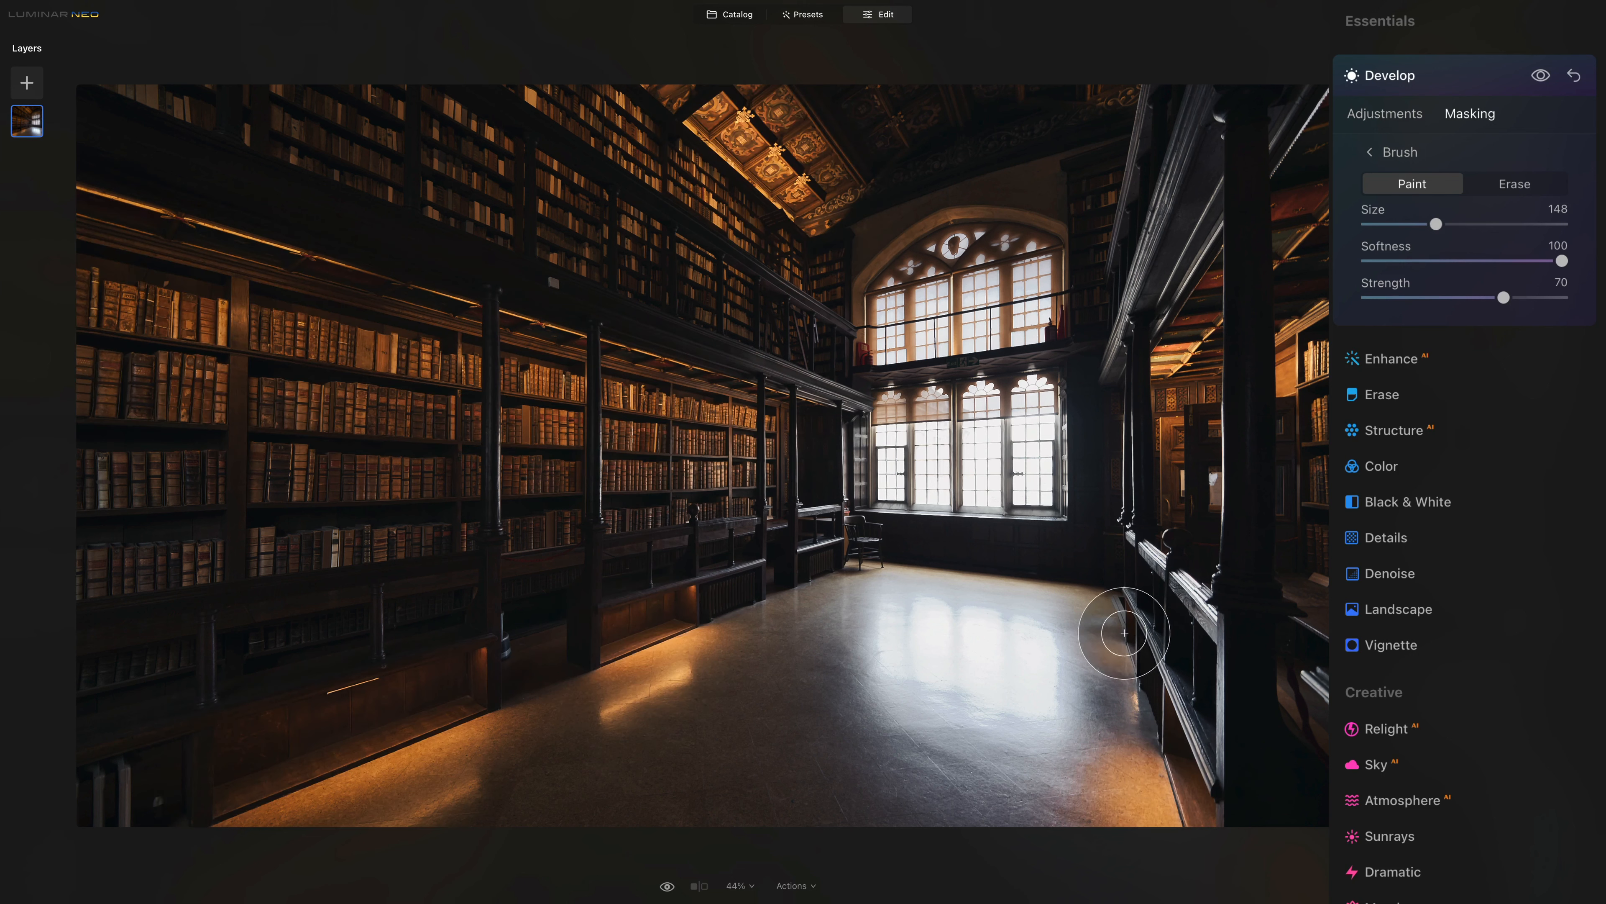
pyautogui.moveTo(1123, 639)
pyautogui.mouseDown()
pyautogui.moveTo(1132, 653)
pyautogui.moveTo(1107, 596)
pyautogui.mouseUp()
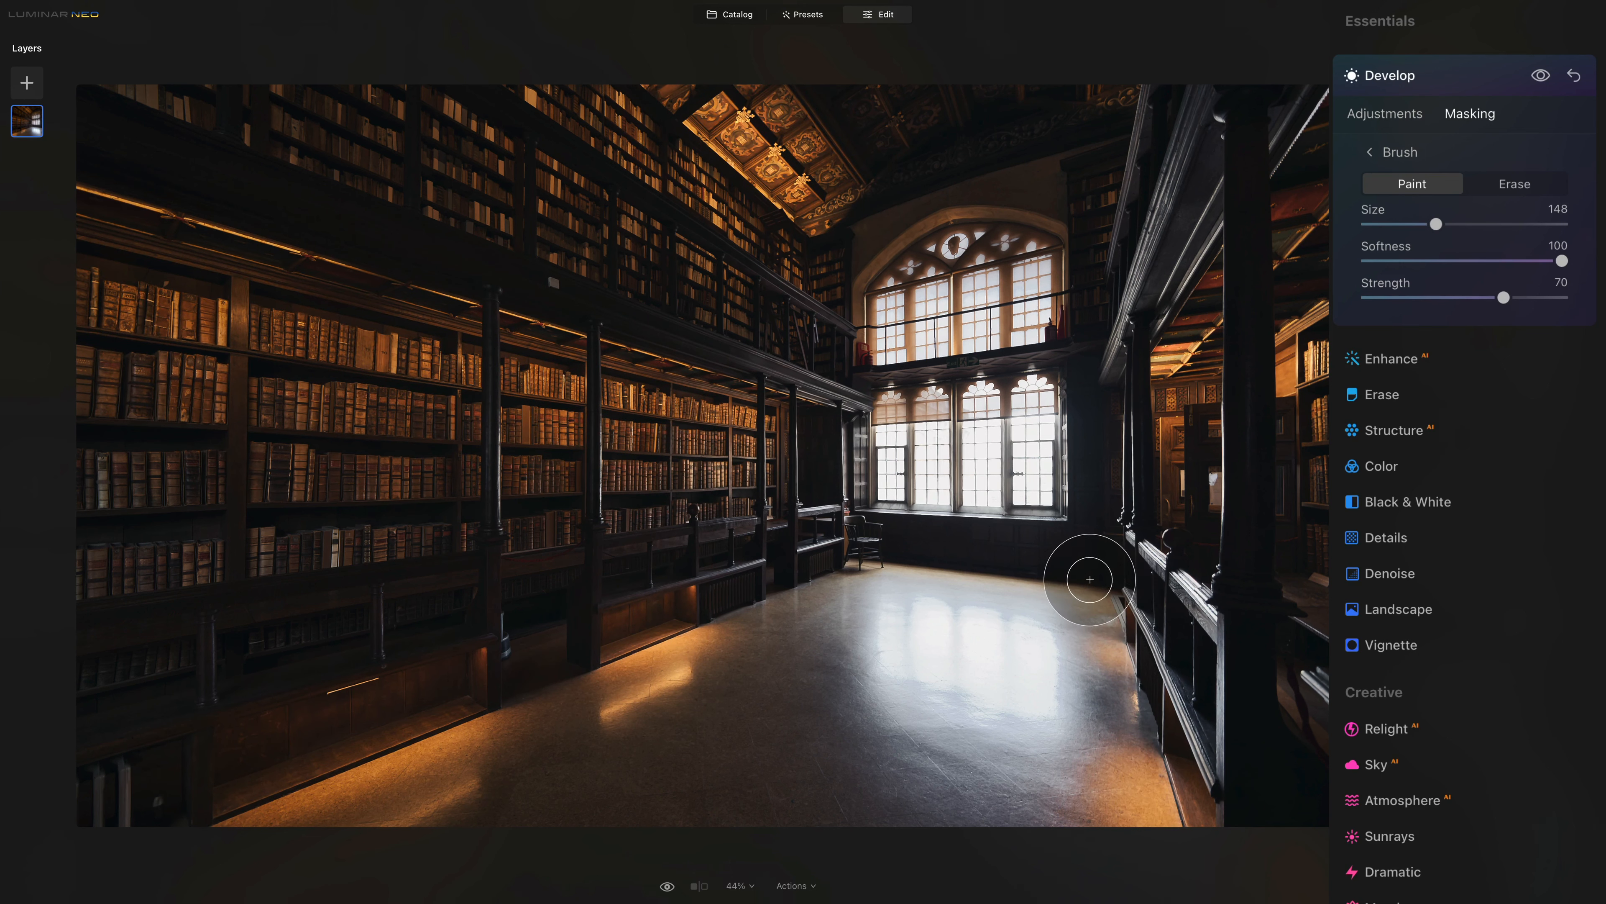
# - Paint the lit alcove and shelves behind the right-hand columns and the upper shelves beside the window into the mask
pyautogui.moveTo(1169, 468)
pyautogui.mouseDown()
pyautogui.moveTo(1222, 286)
pyautogui.moveTo(1212, 486)
pyautogui.mouseUp()
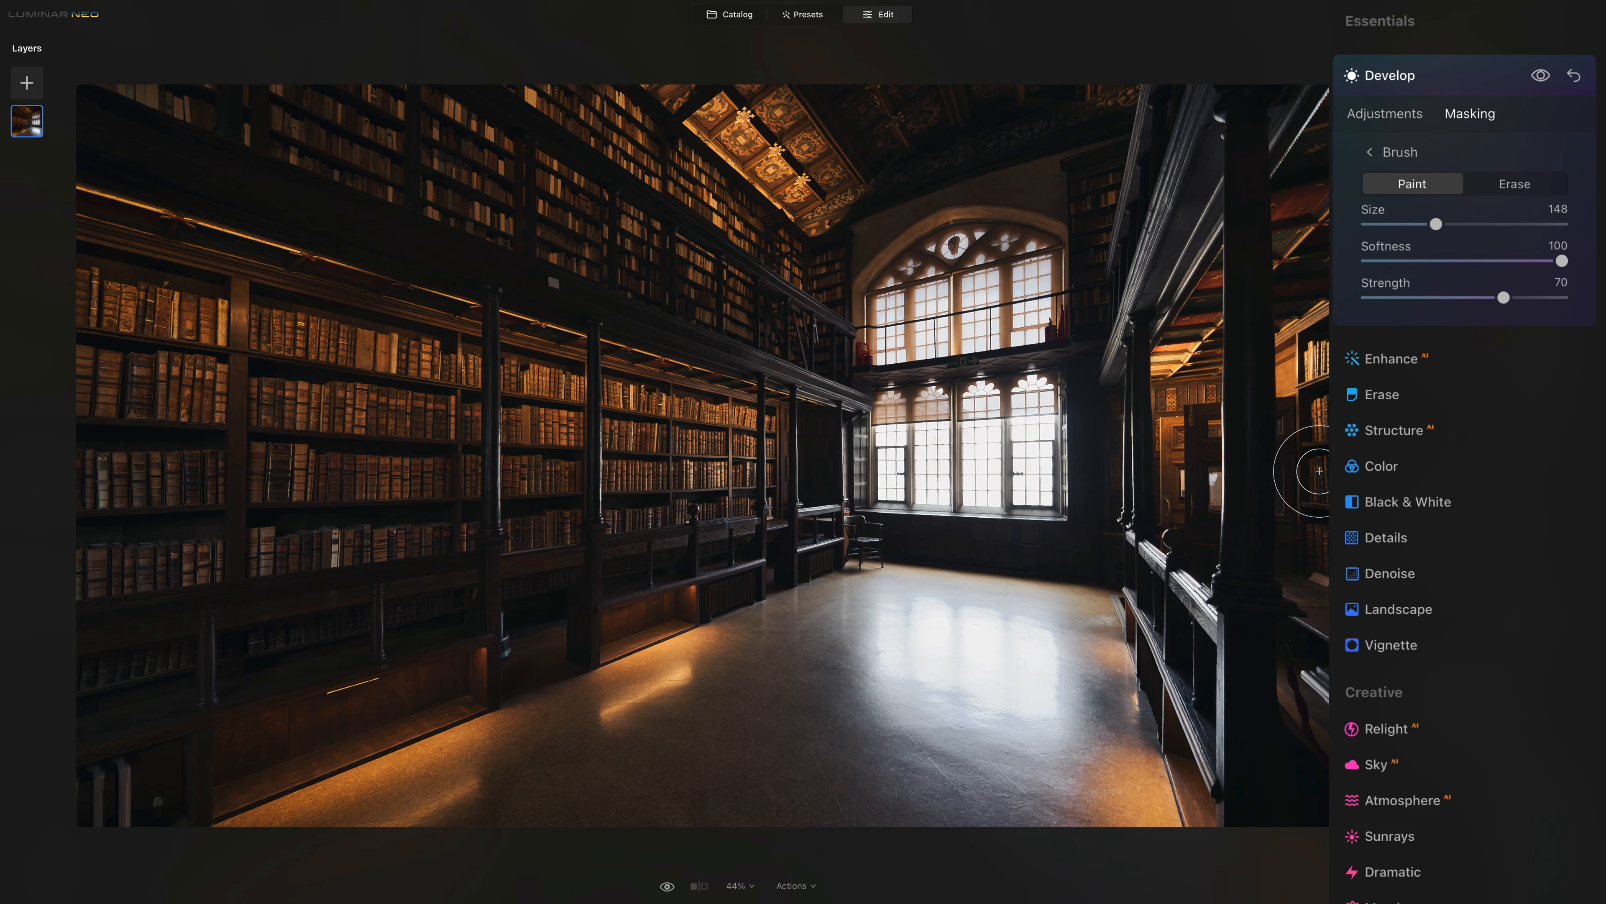
pyautogui.moveTo(1320, 471); pyautogui.dragTo(1344, 489)
pyautogui.moveTo(1342, 549); pyautogui.dragTo(1292, 488)
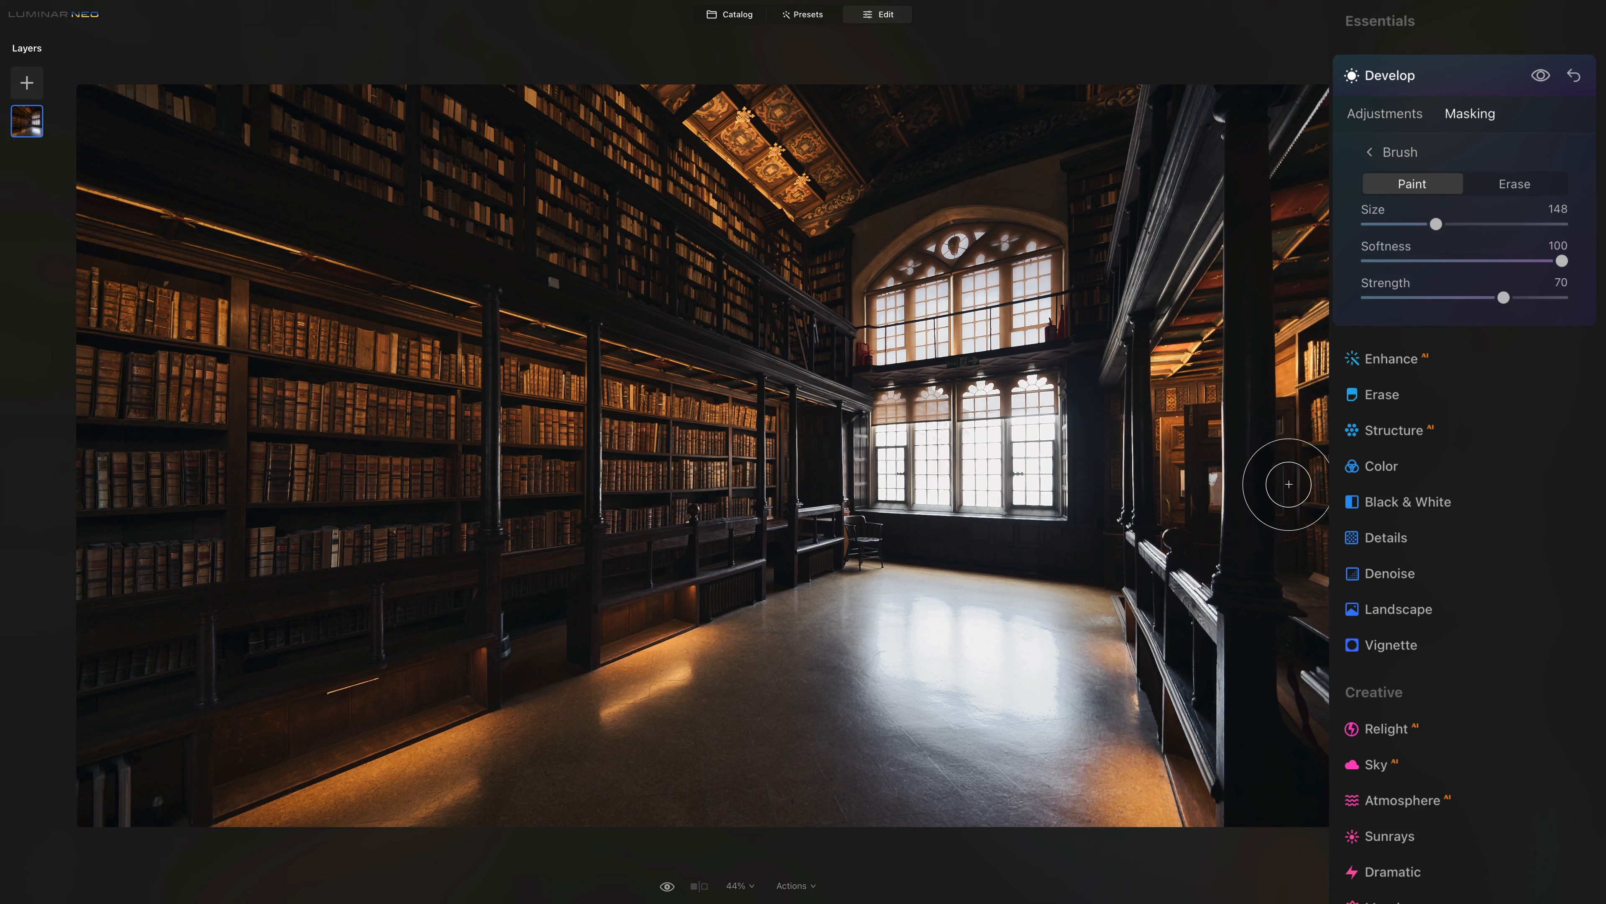
pyautogui.moveTo(1111, 150)
pyautogui.mouseDown()
pyautogui.moveTo(1104, 192)
pyautogui.moveTo(1104, 110)
pyautogui.moveTo(1103, 186)
pyautogui.moveTo(1173, 398)
pyautogui.moveTo(1167, 478)
pyautogui.mouseUp()
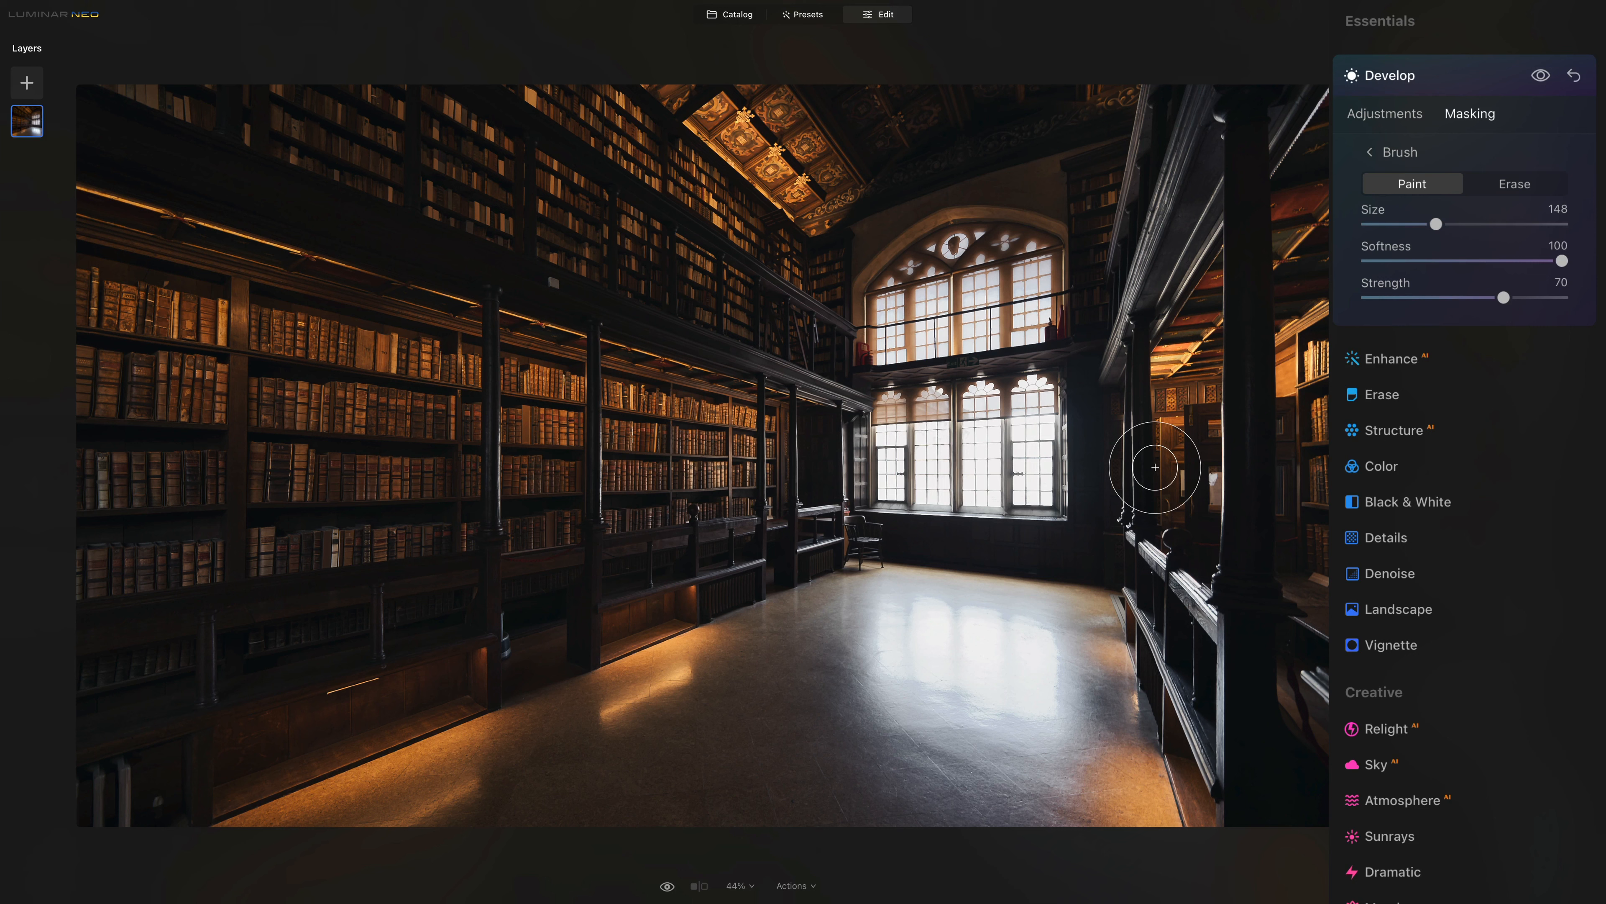
# - Compare the photo with and without the masked Develop adjustment and copy its mask
pyautogui.click(1541, 76)
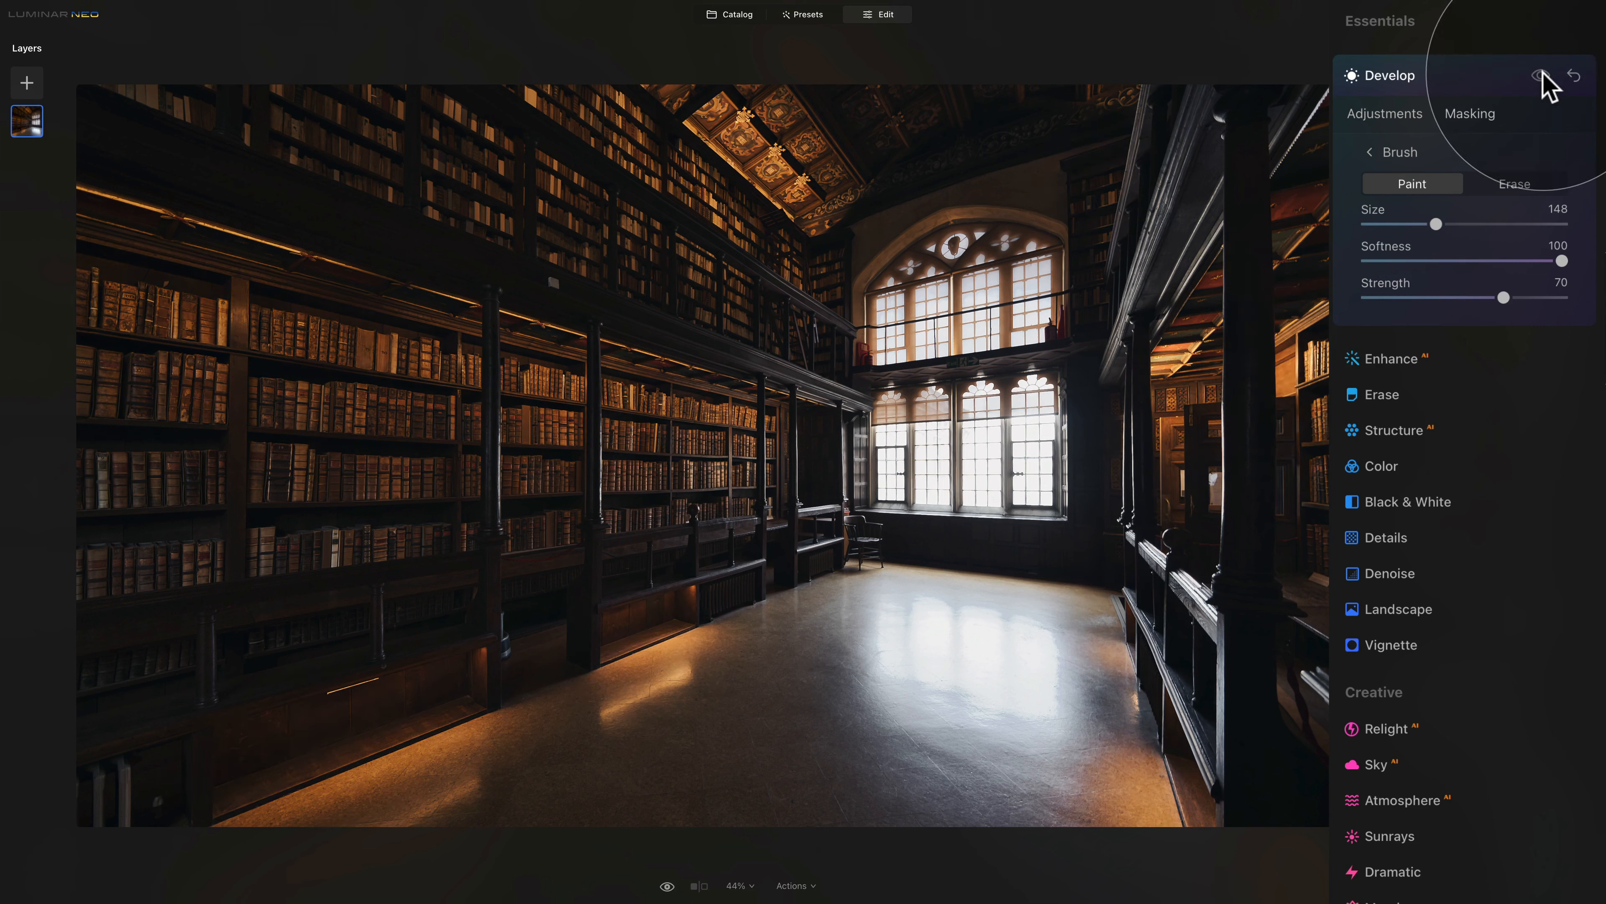
pyautogui.click(1542, 74)
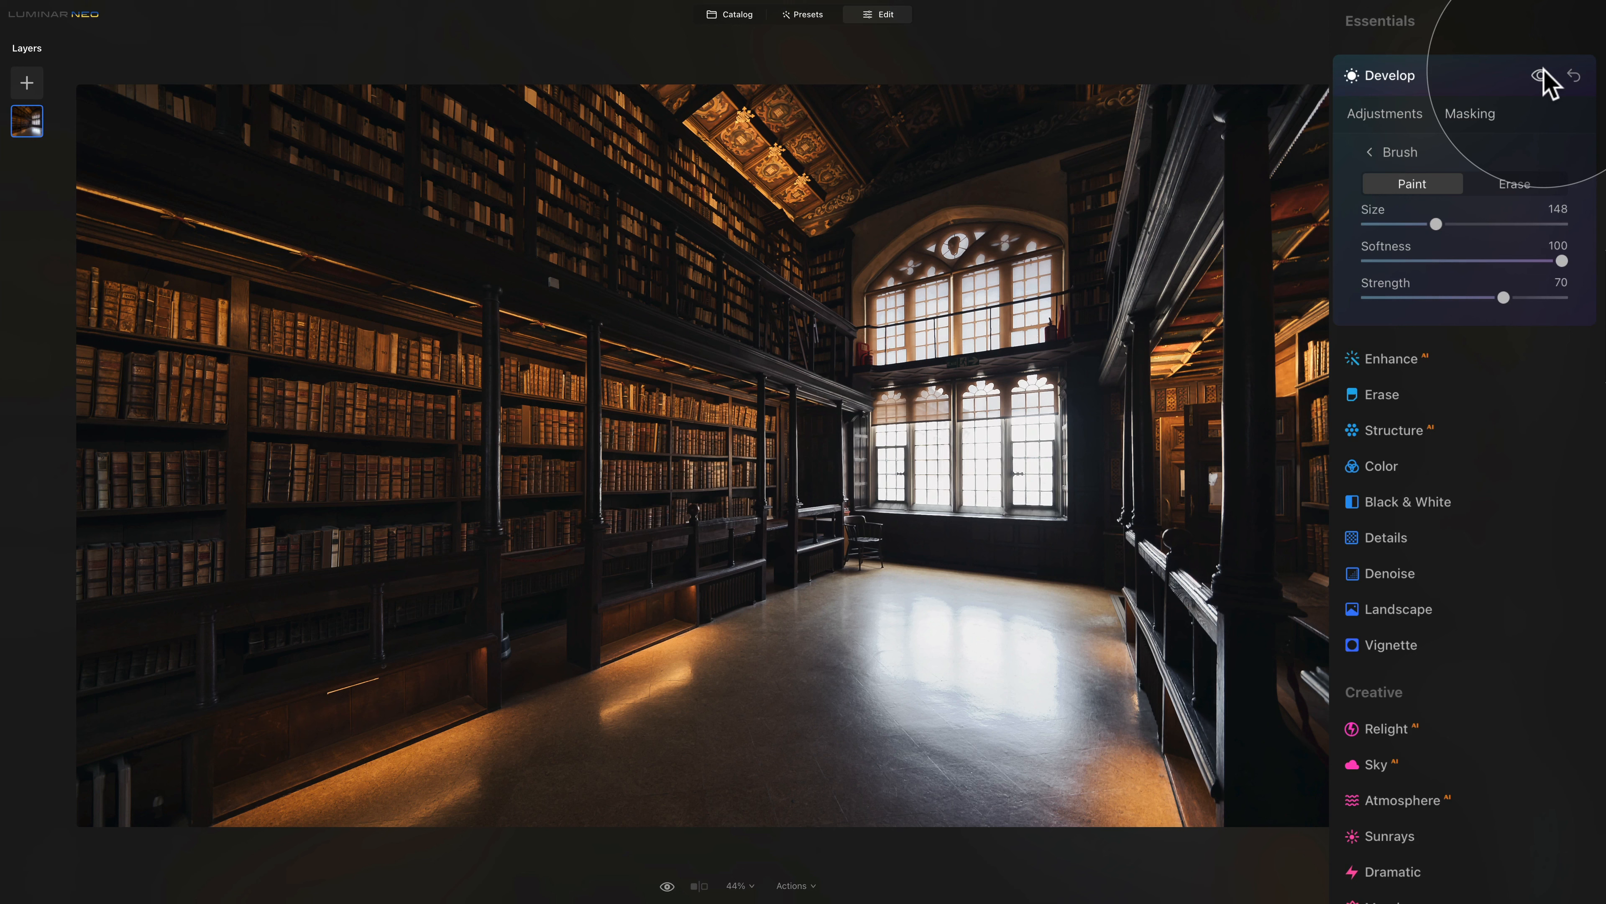
pyautogui.click(1401, 153)
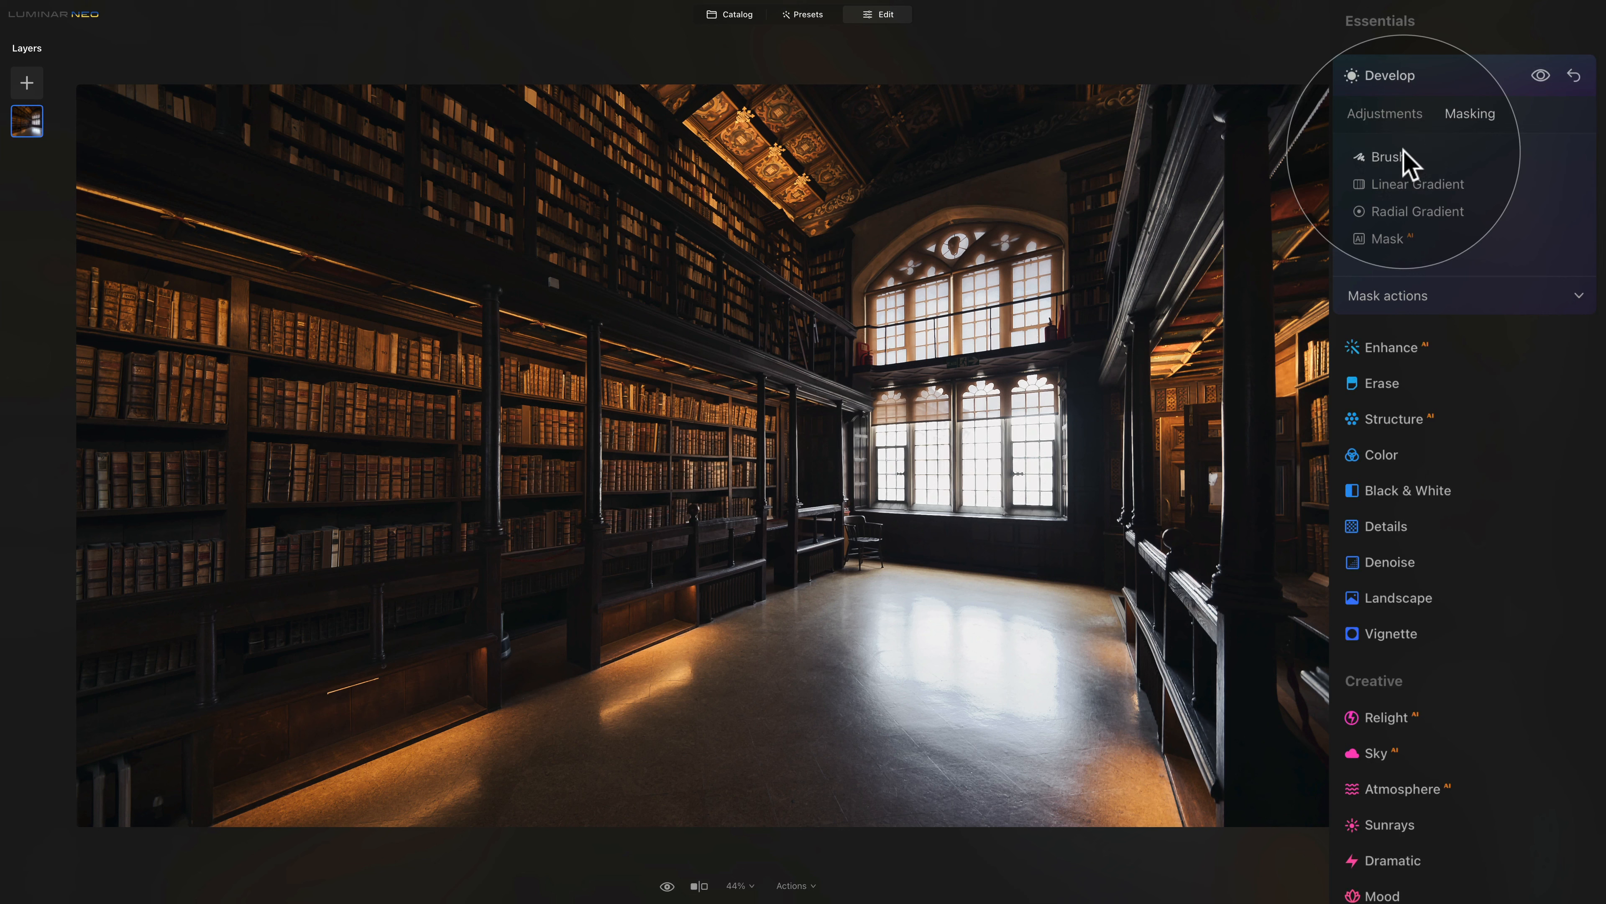
pyautogui.click(1477, 291)
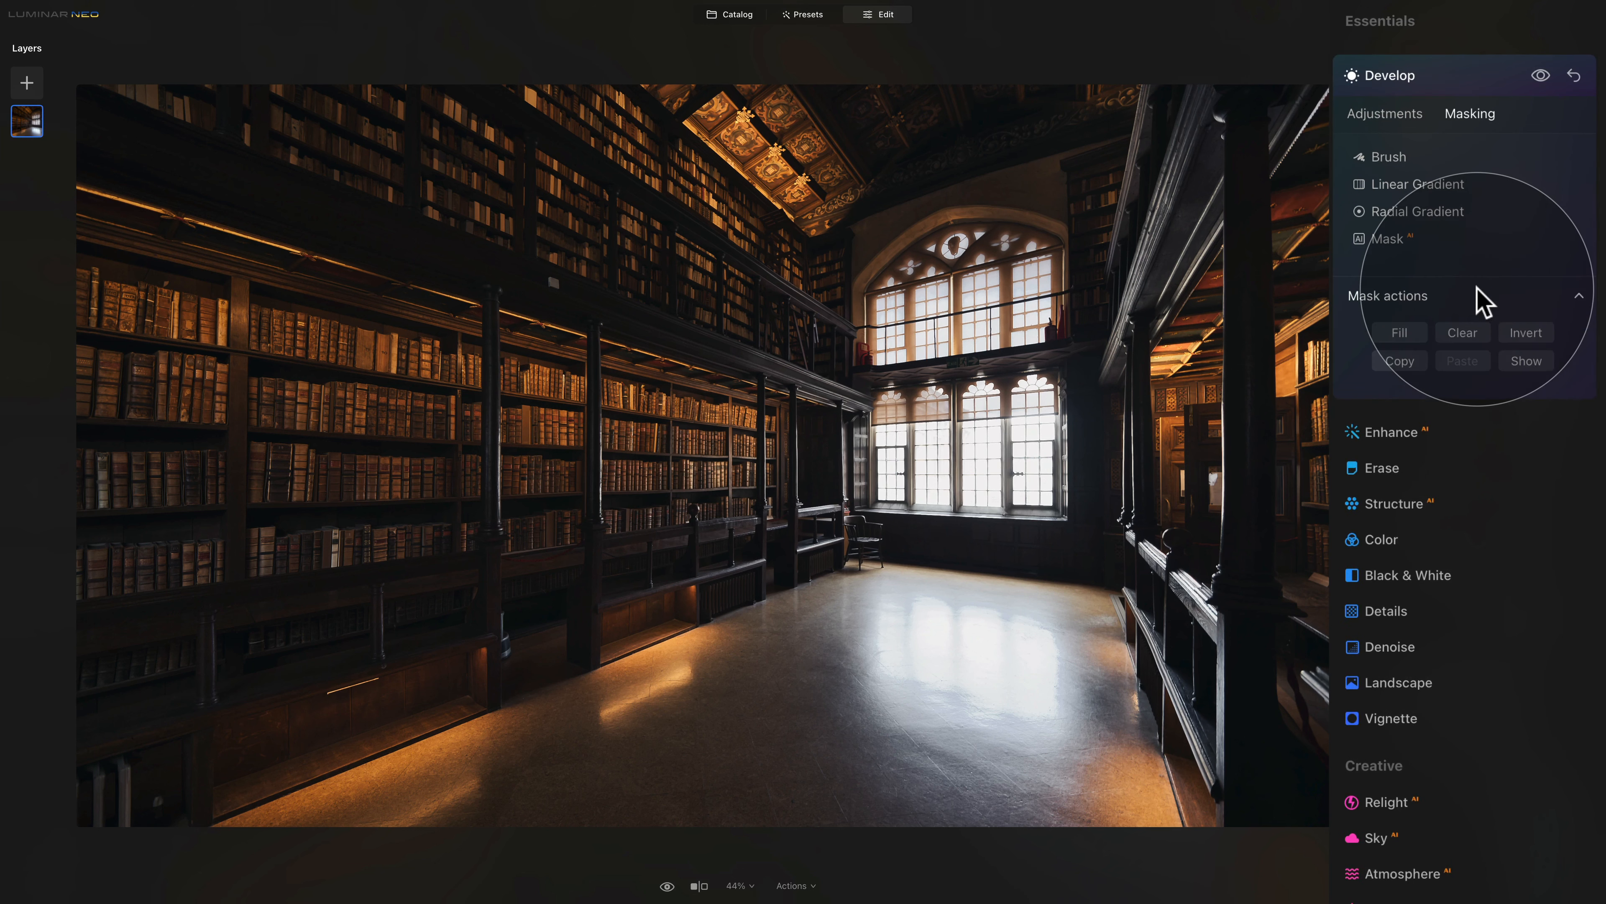
pyautogui.click(1400, 361)
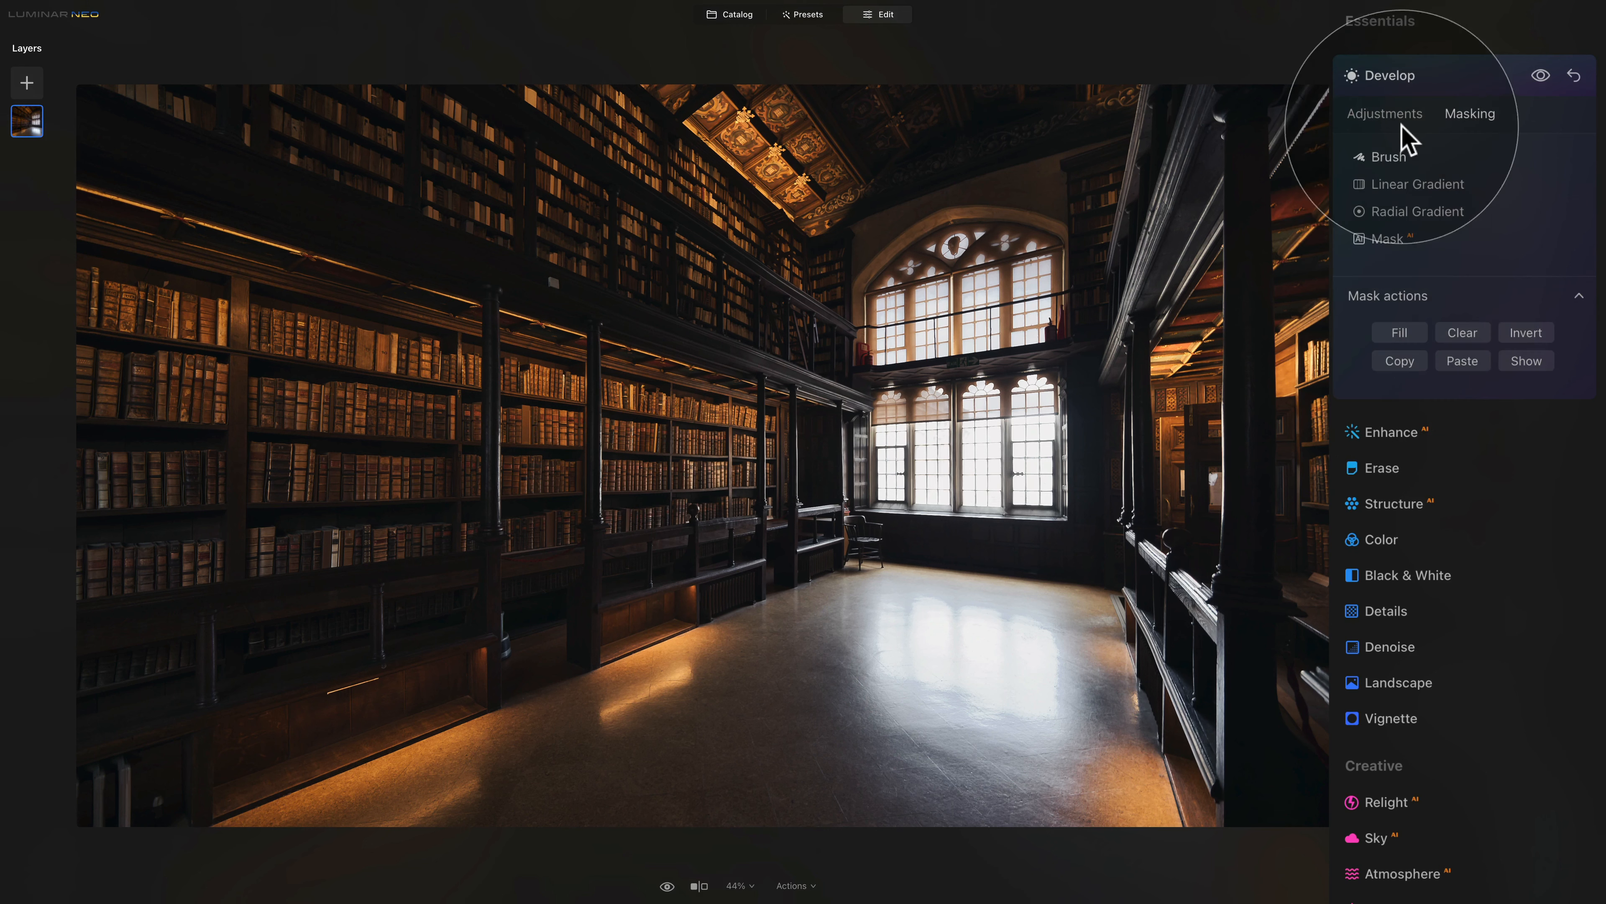
# - Paste the copied Develop mask into the Glow effect
pyautogui.click(1428, 75)
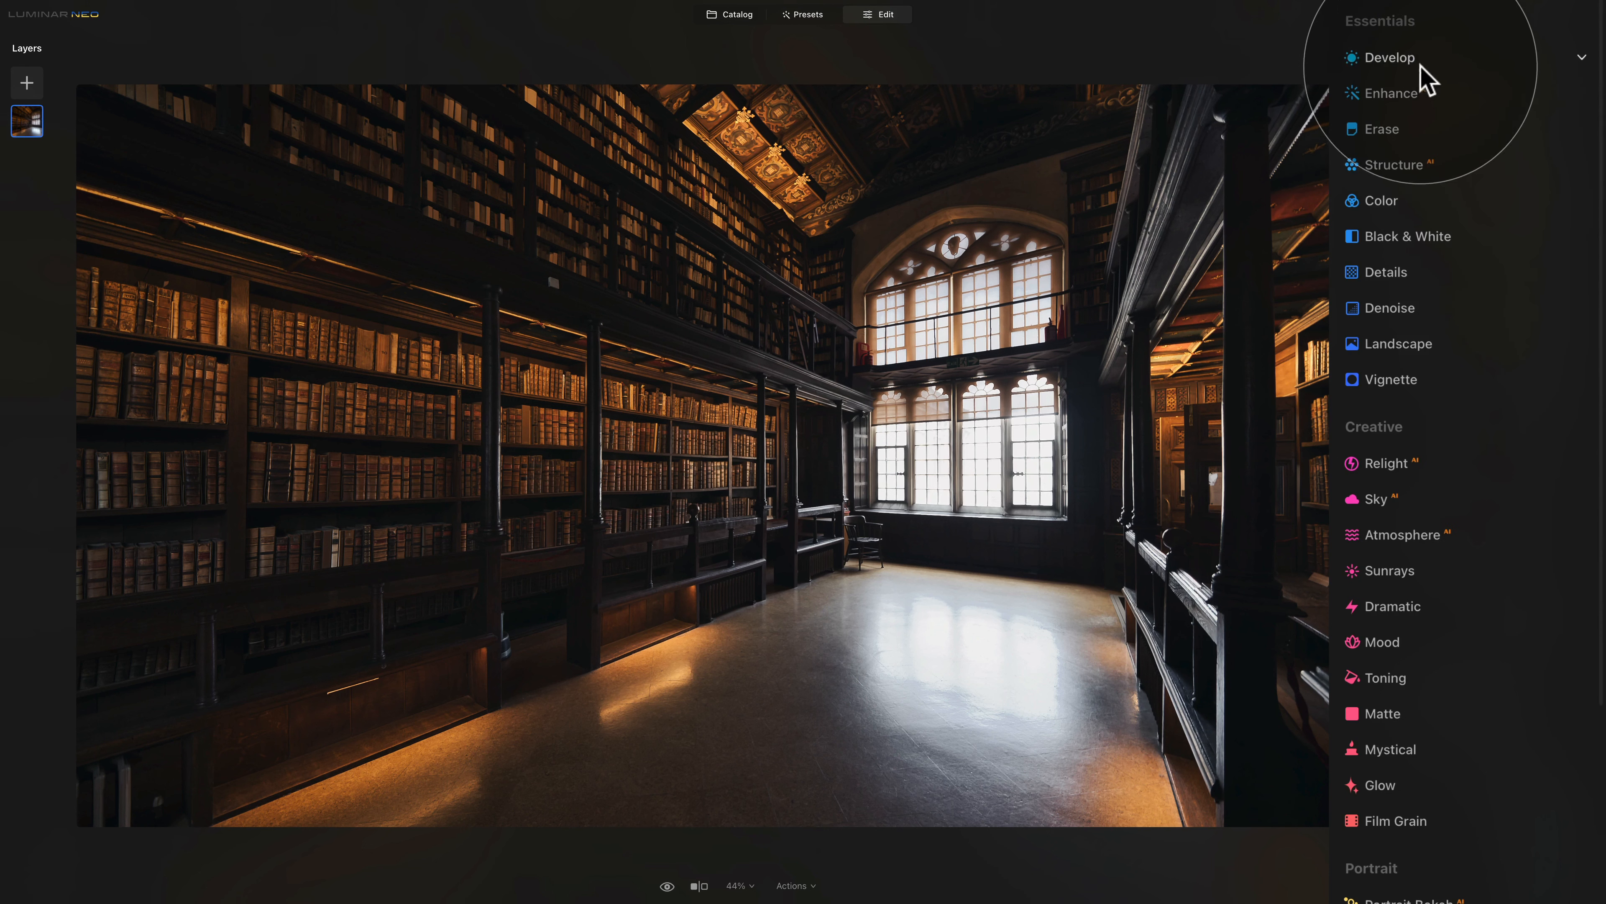
pyautogui.scroll(-2, 1438, 158)
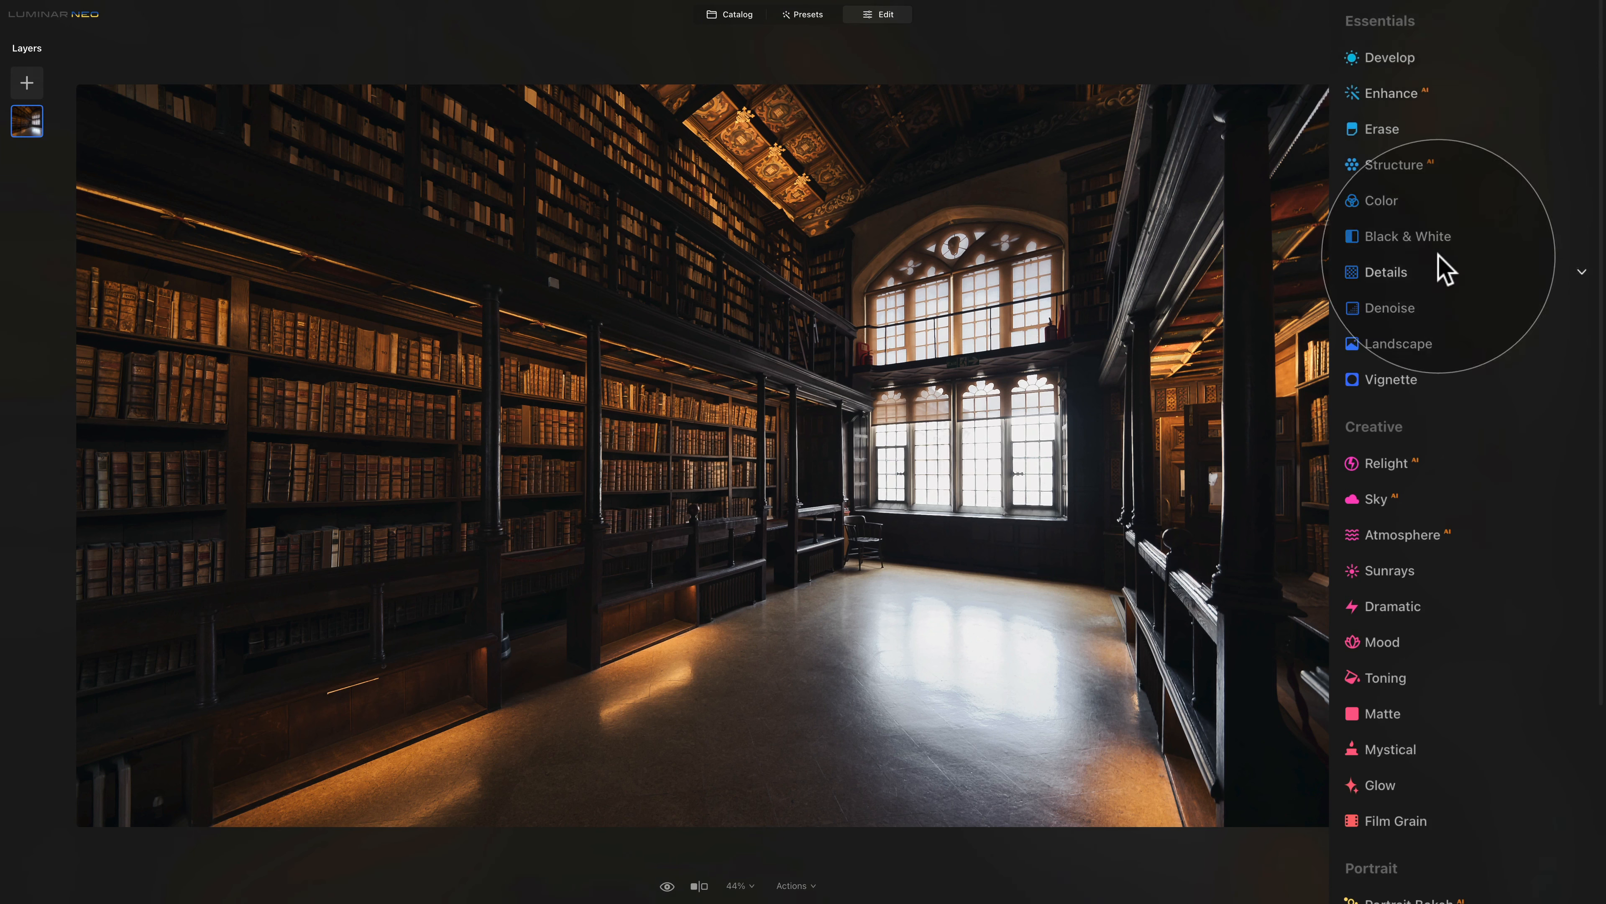
pyautogui.scroll(-1, 1438, 190)
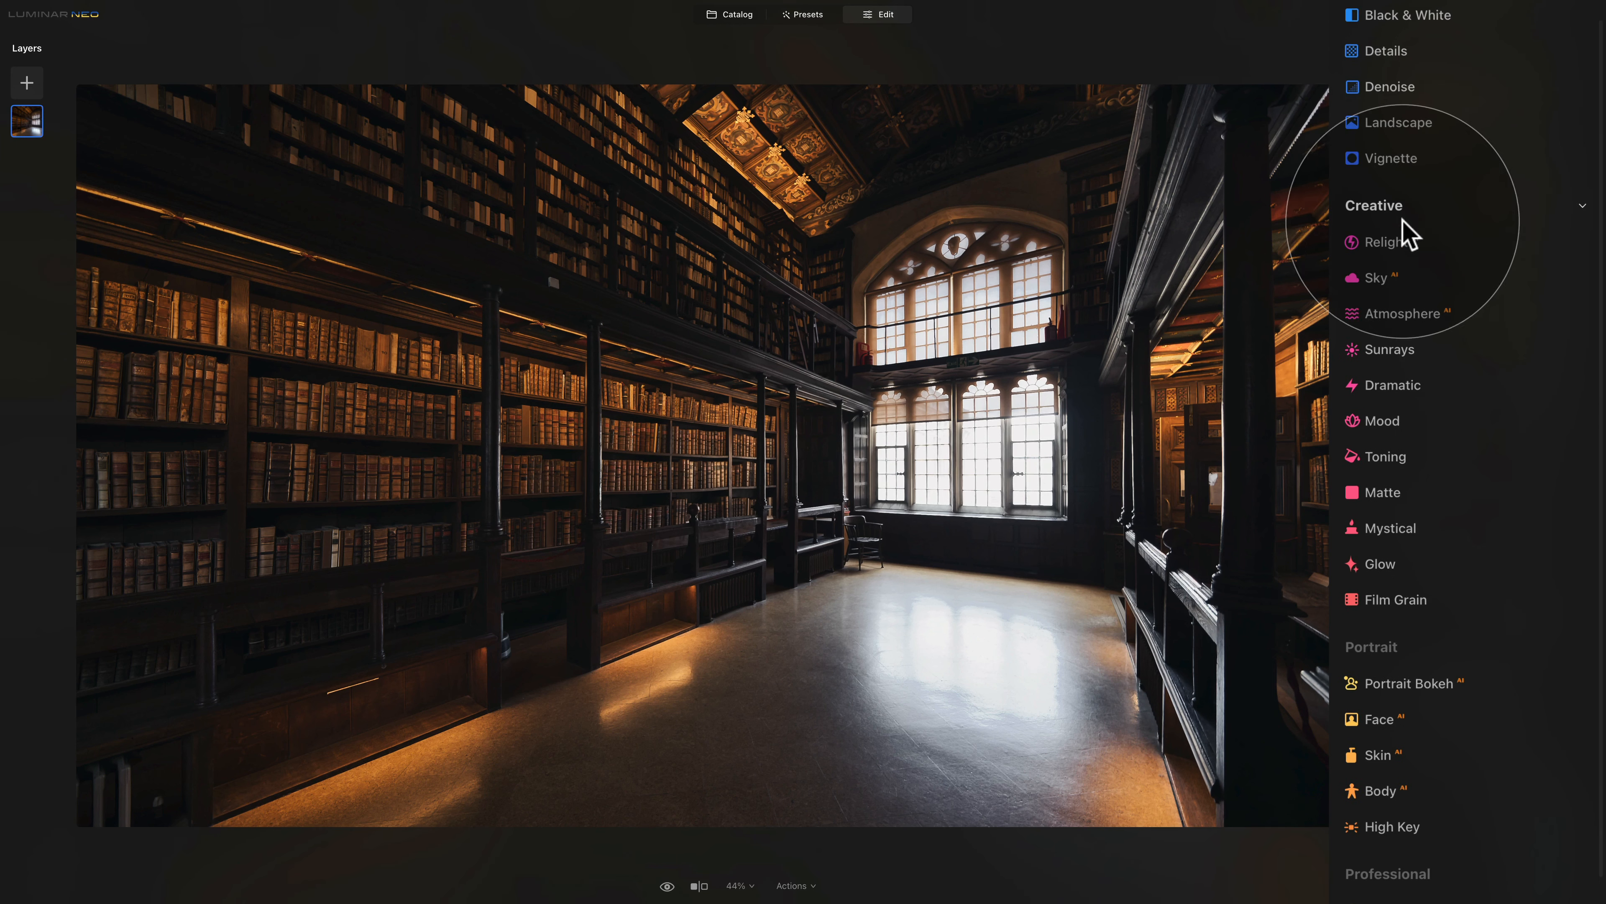
pyautogui.click(1388, 565)
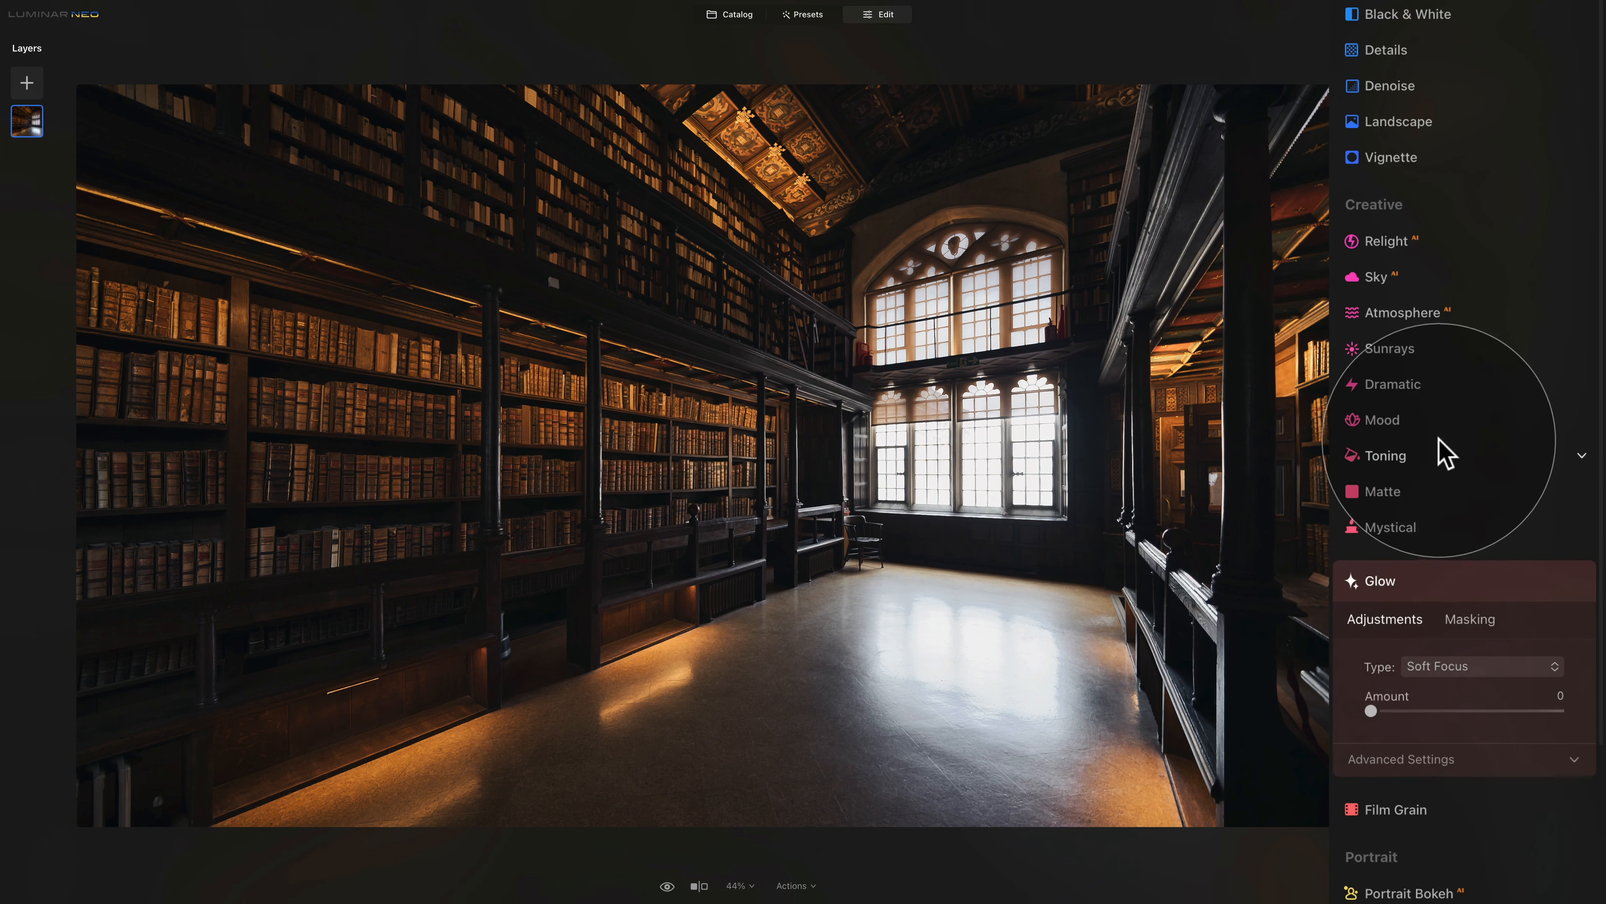
pyautogui.scroll(-2, 1441, 393)
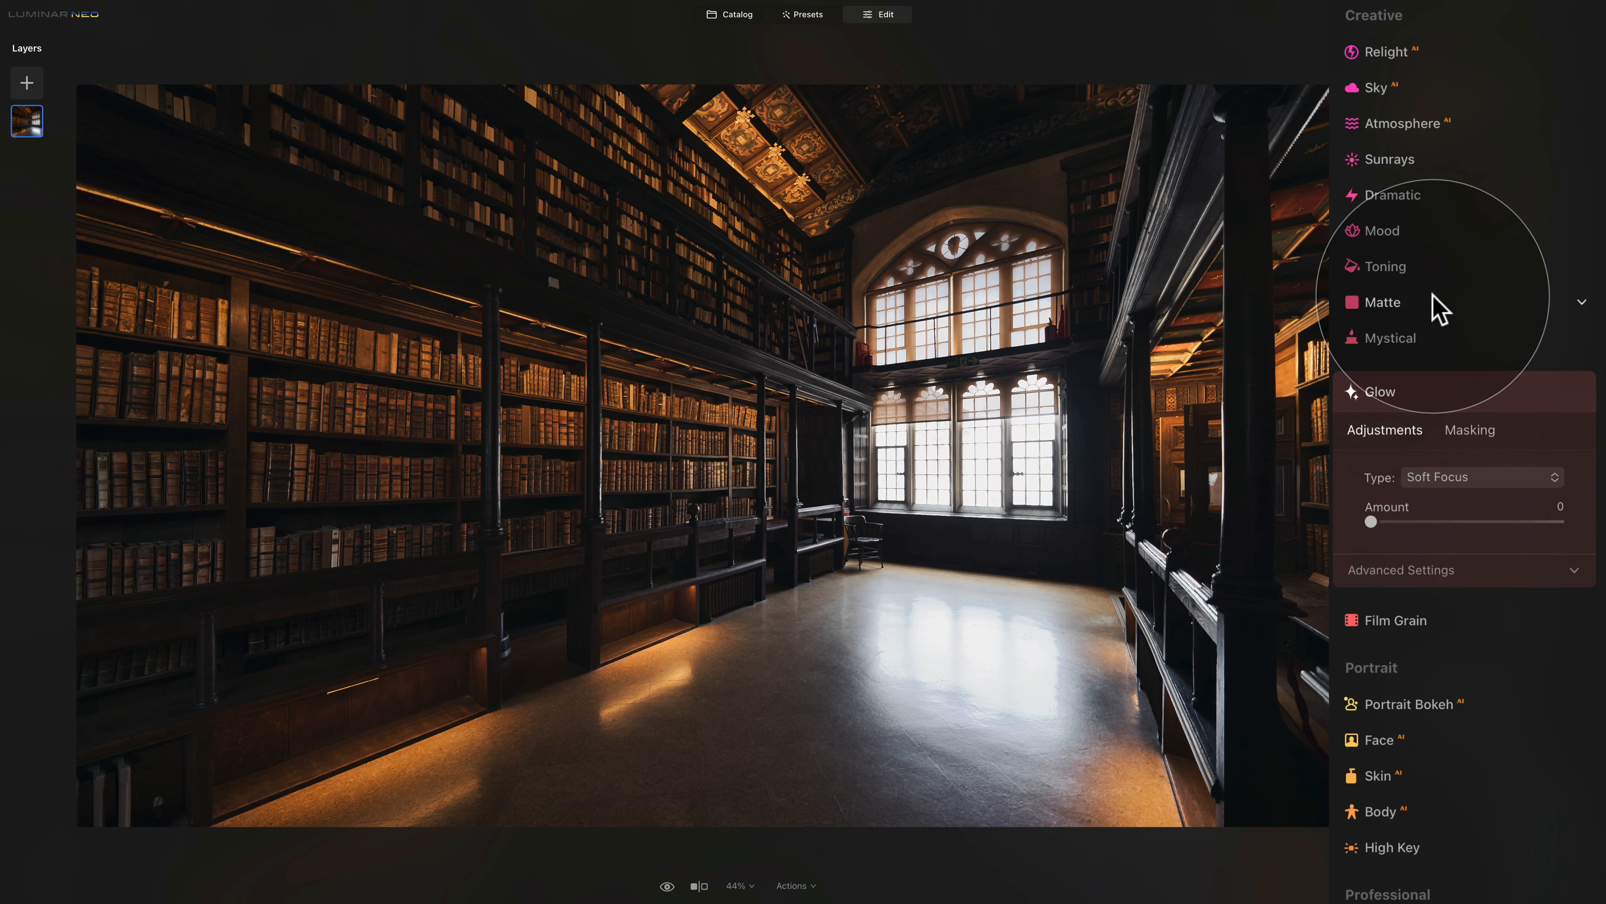
pyautogui.click(1466, 430)
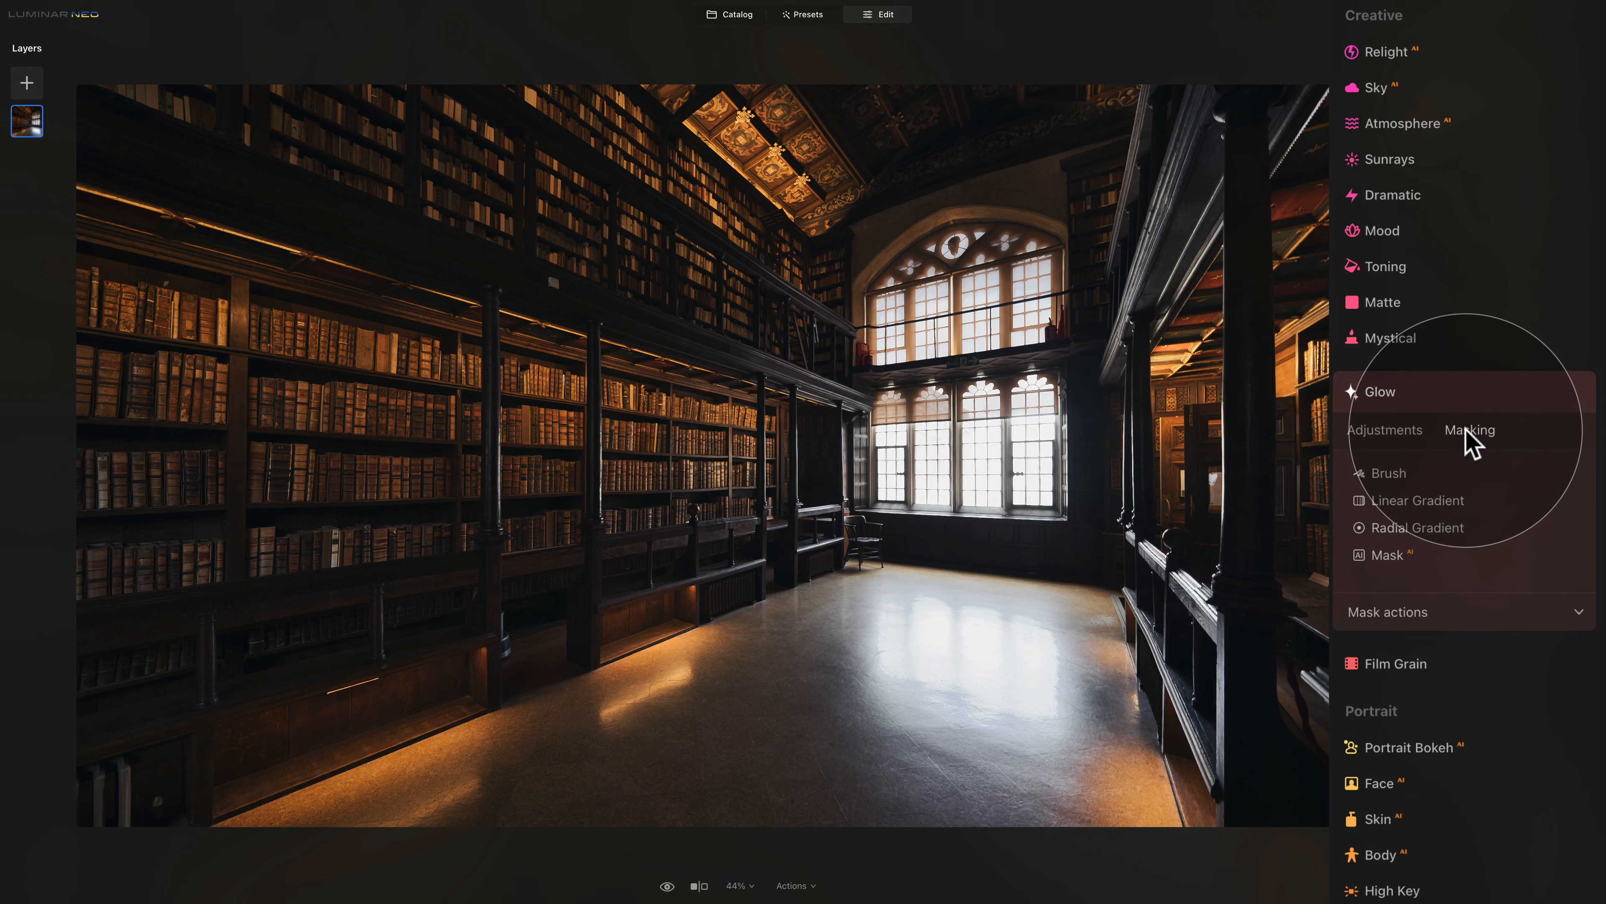
pyautogui.click(1453, 617)
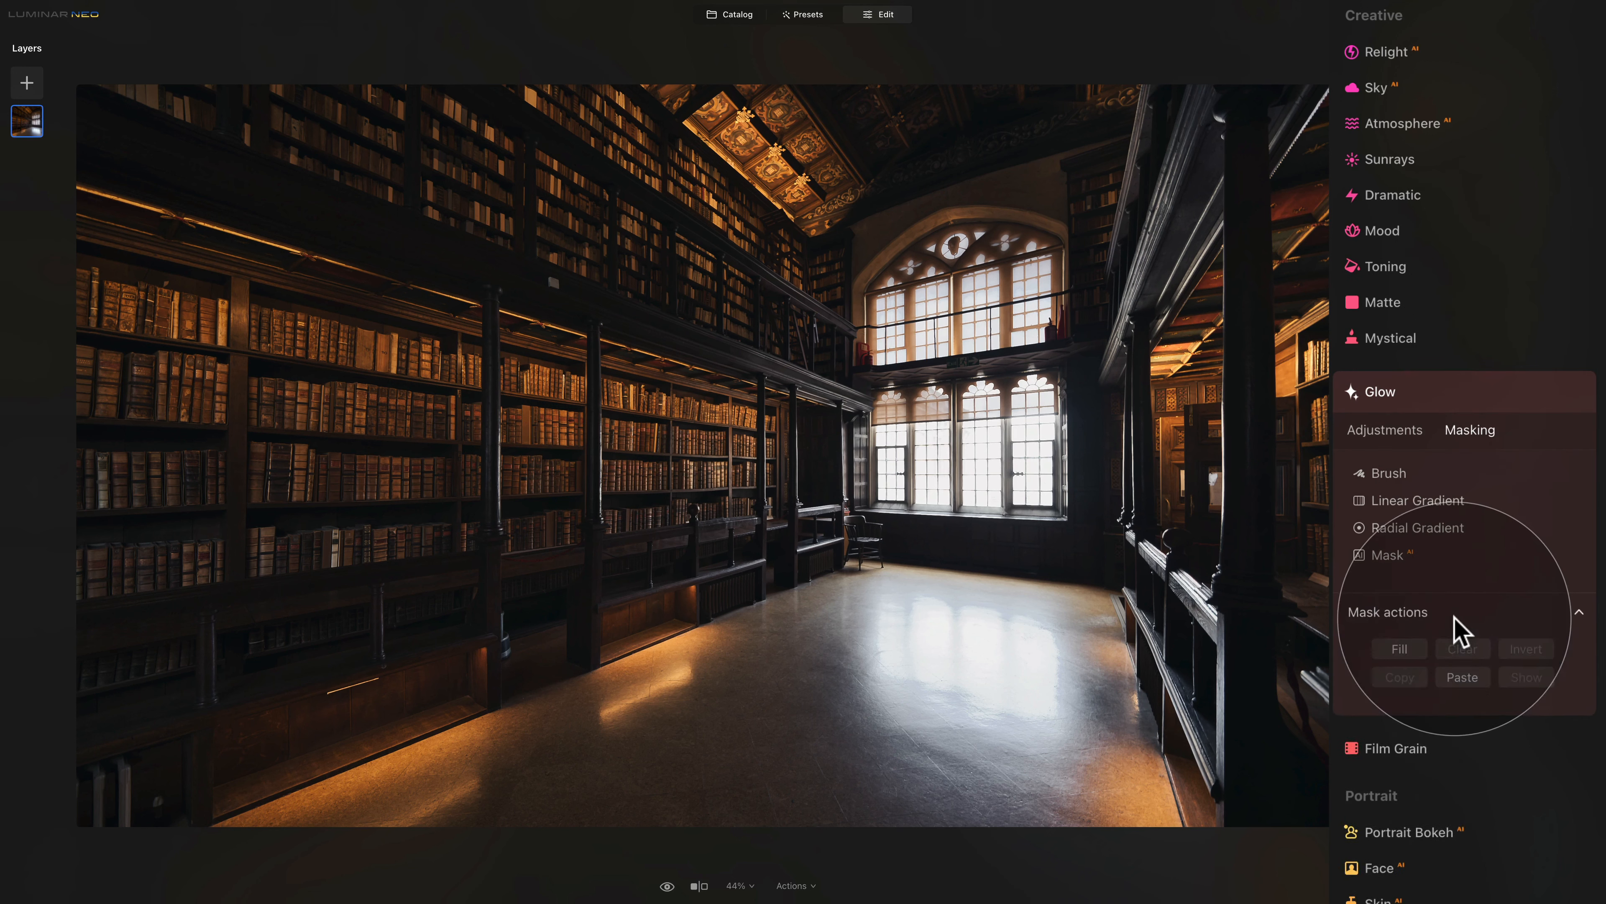
pyautogui.click(1465, 679)
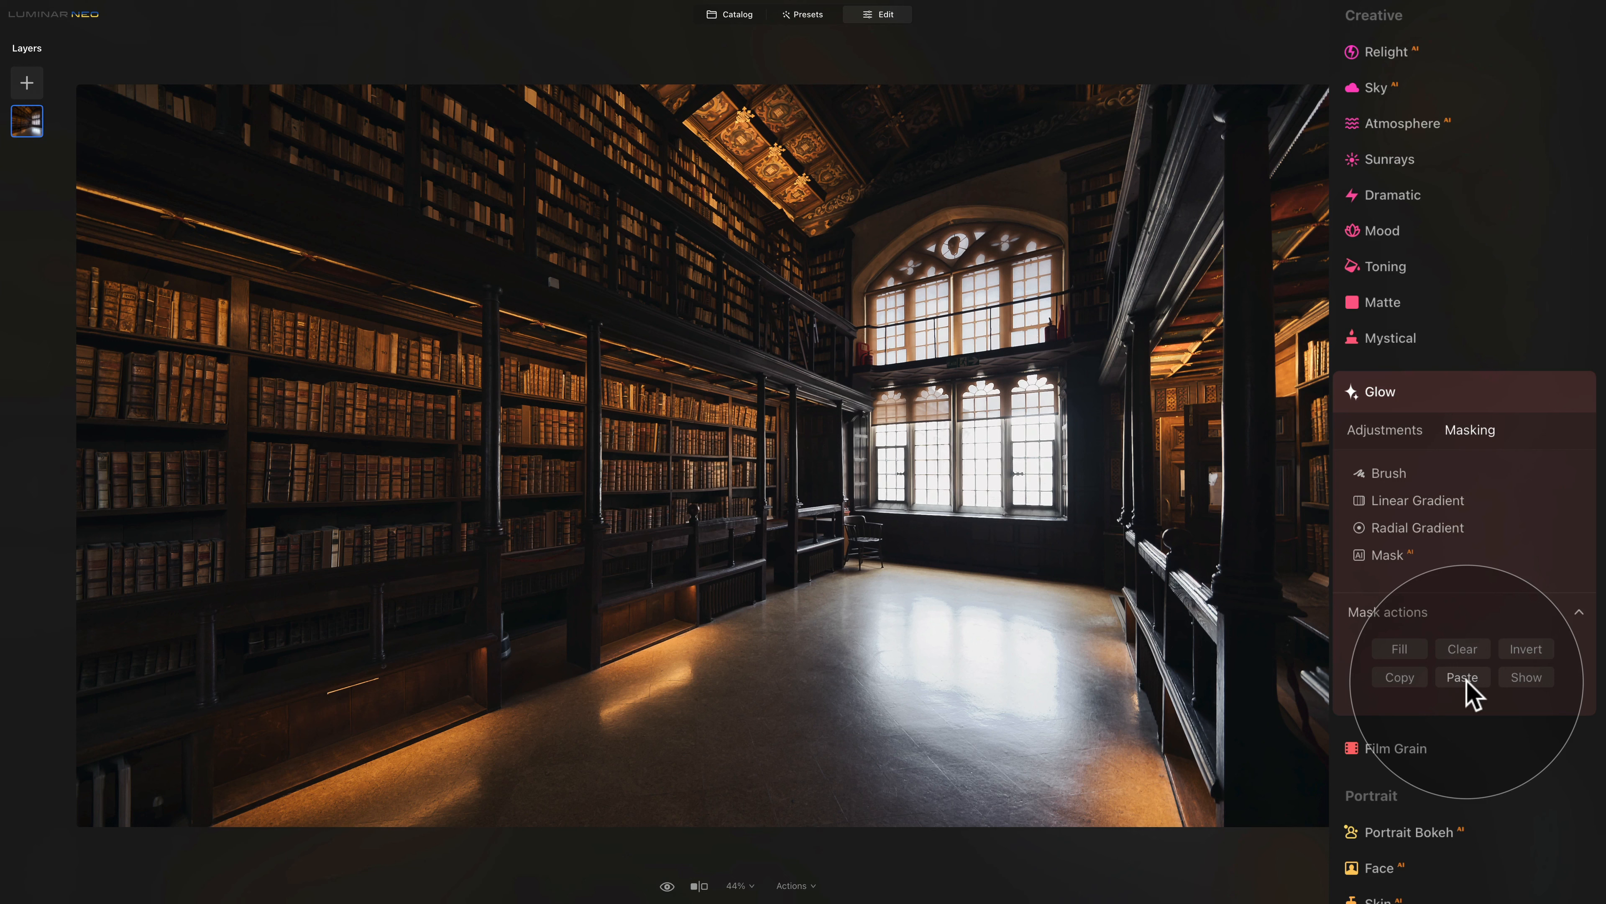
# - Check the pasted mask's overlay on the photo and set the Soft Focus Glow to an Amount of 20
pyautogui.click(1514, 681)
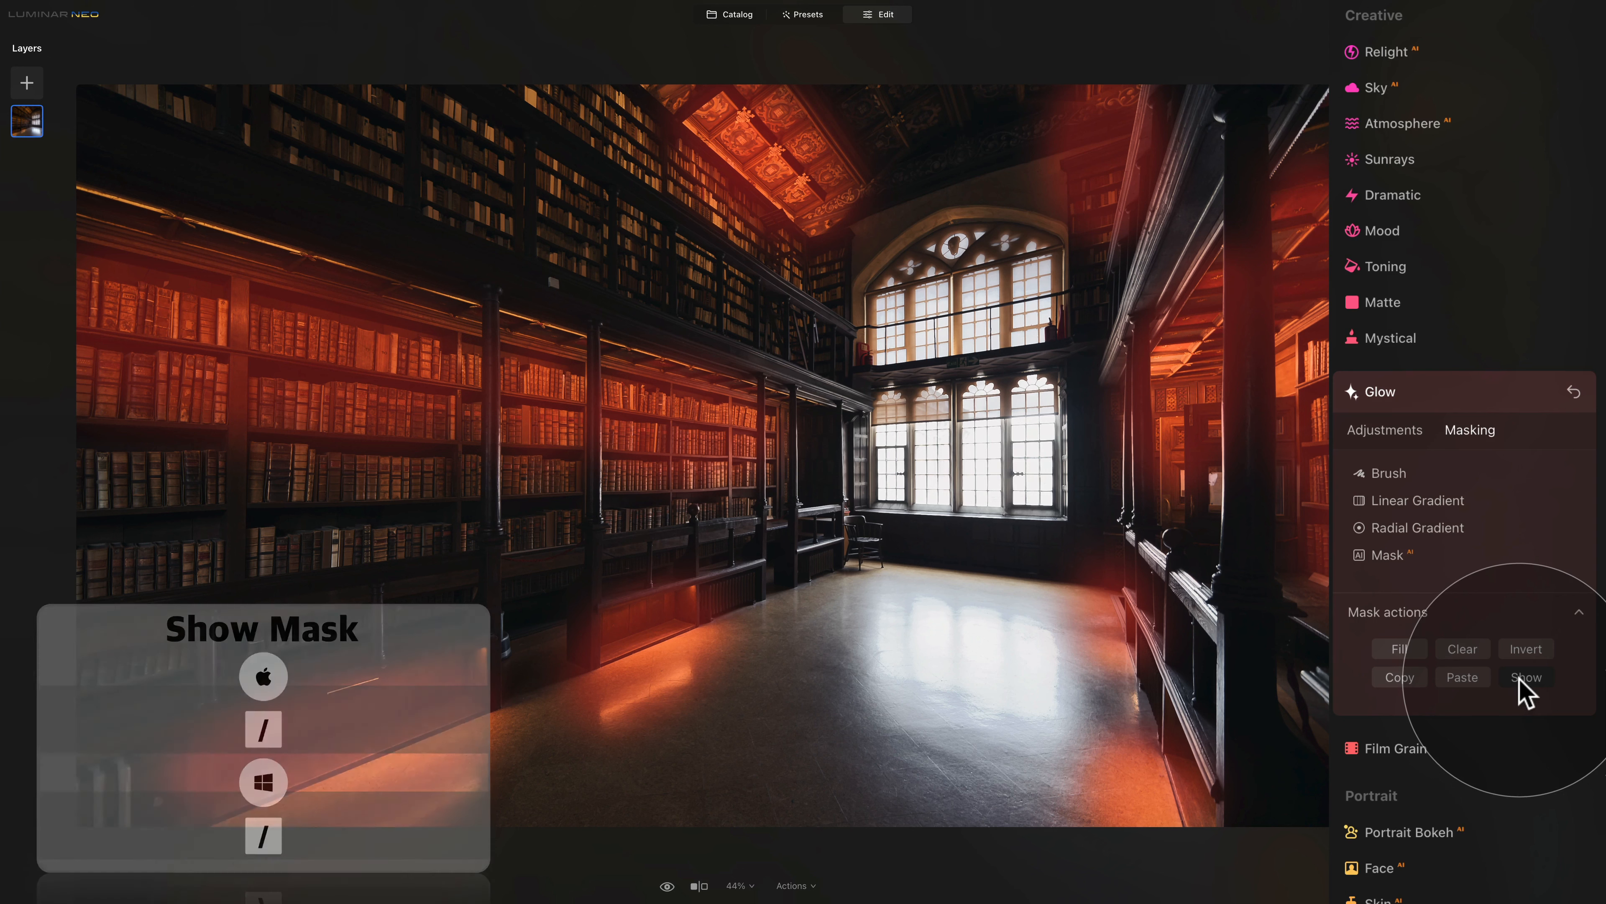
pyautogui.click(1517, 678)
pyautogui.click(1407, 437)
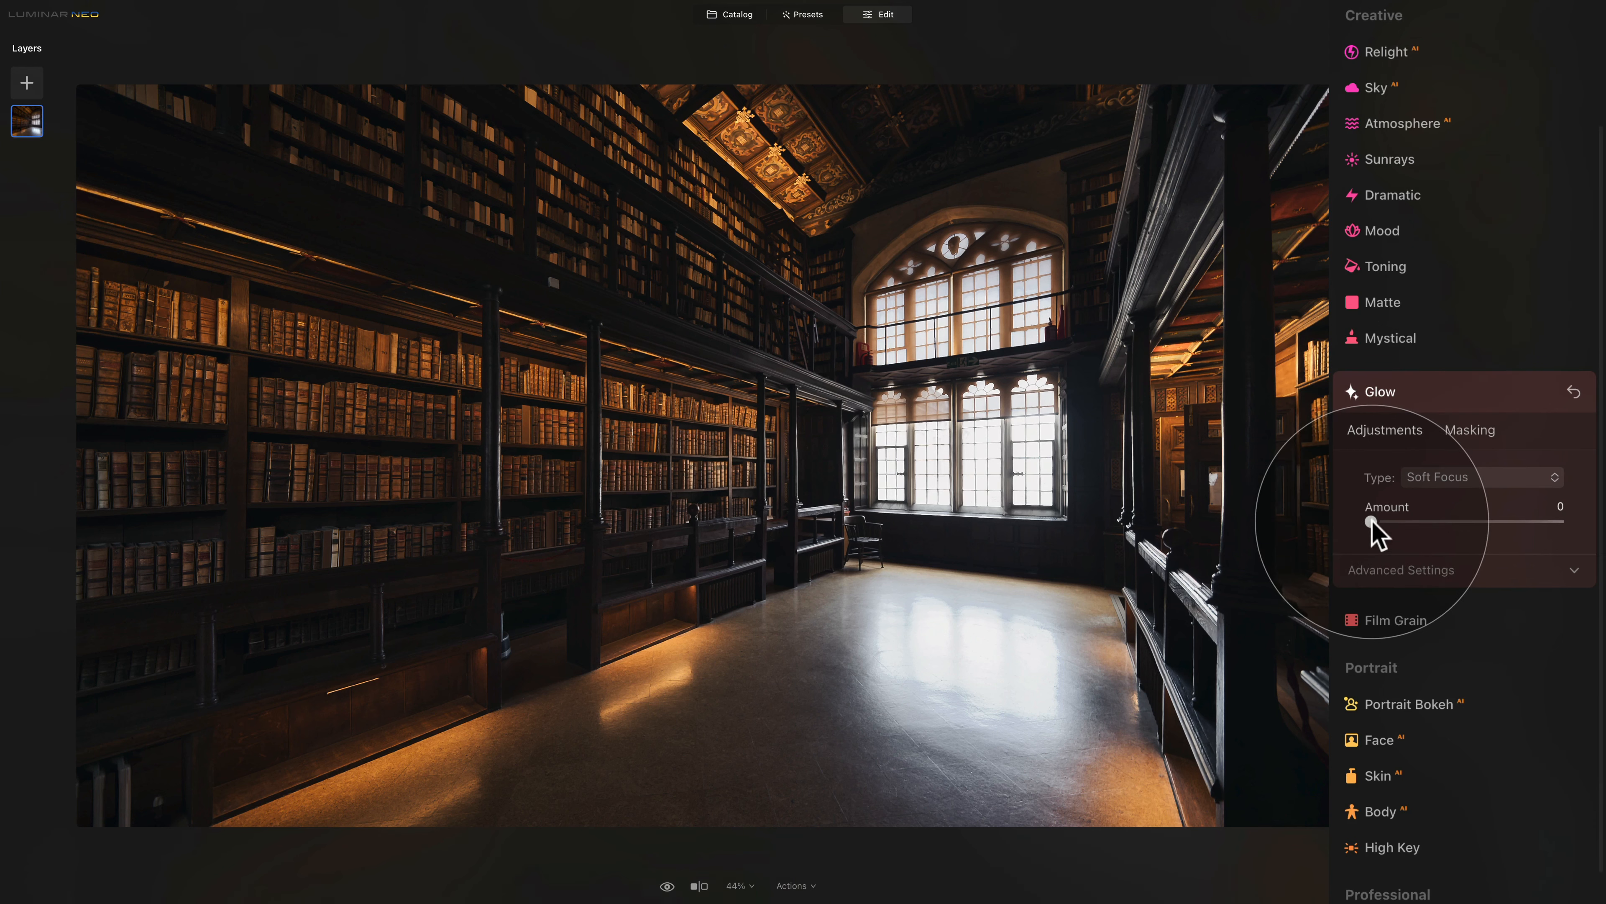
pyautogui.moveTo(1374, 525); pyautogui.dragTo(1409, 531)
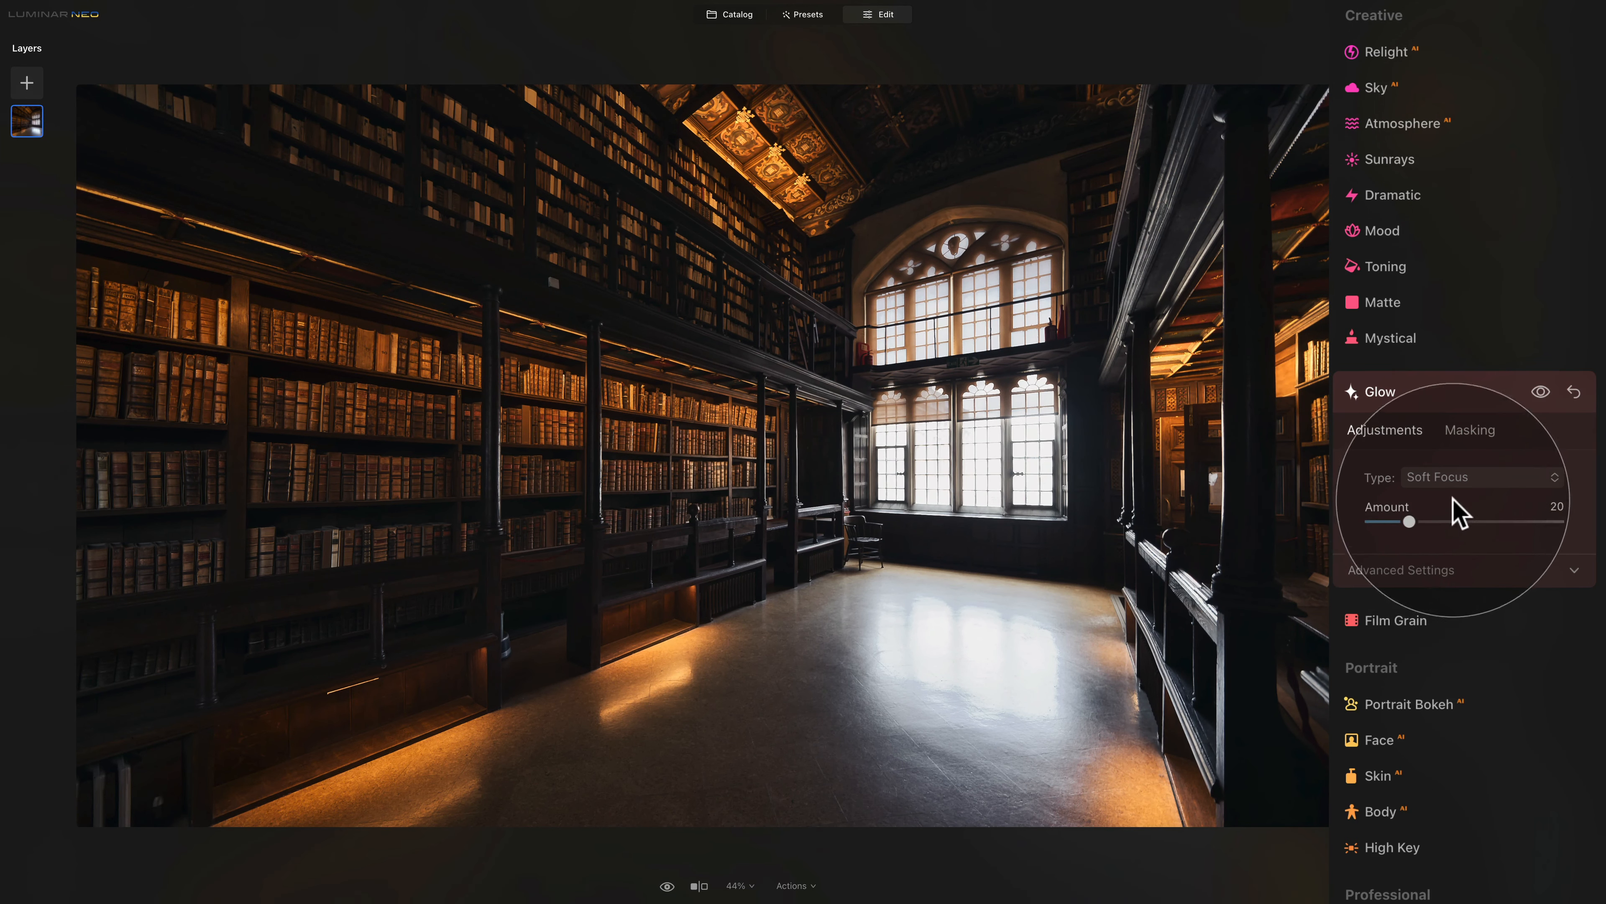
# - Change the Glow type to Orton Effect with an Amount of 29, and compare the photo with and without it
pyautogui.click(1470, 479)
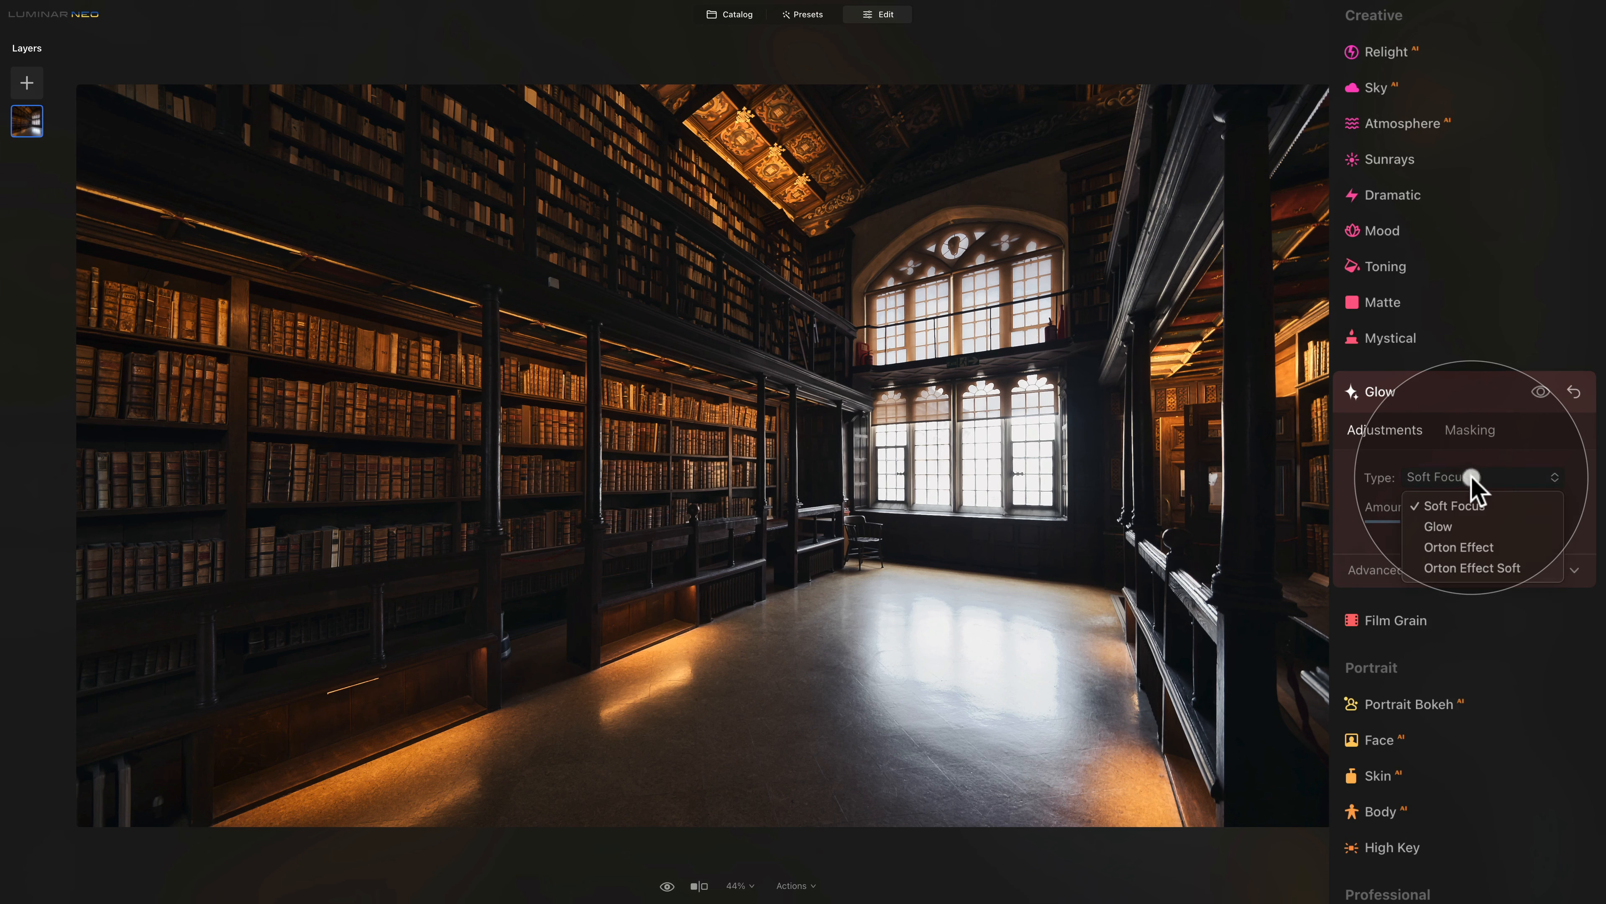
pyautogui.click(1468, 547)
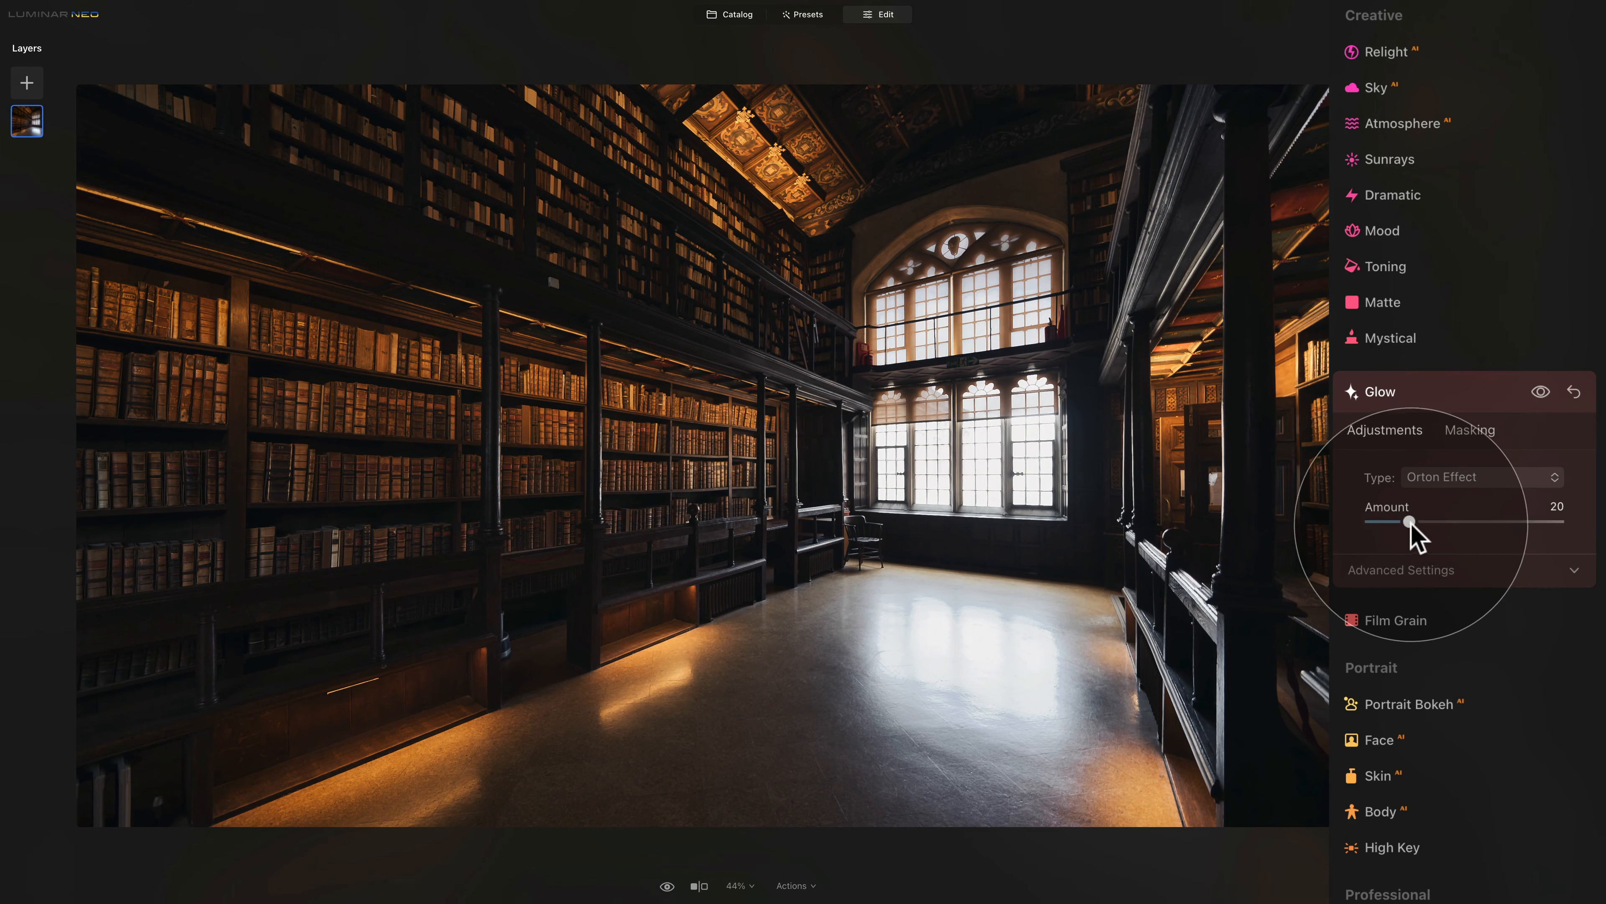
pyautogui.moveTo(1410, 523); pyautogui.dragTo(1427, 523)
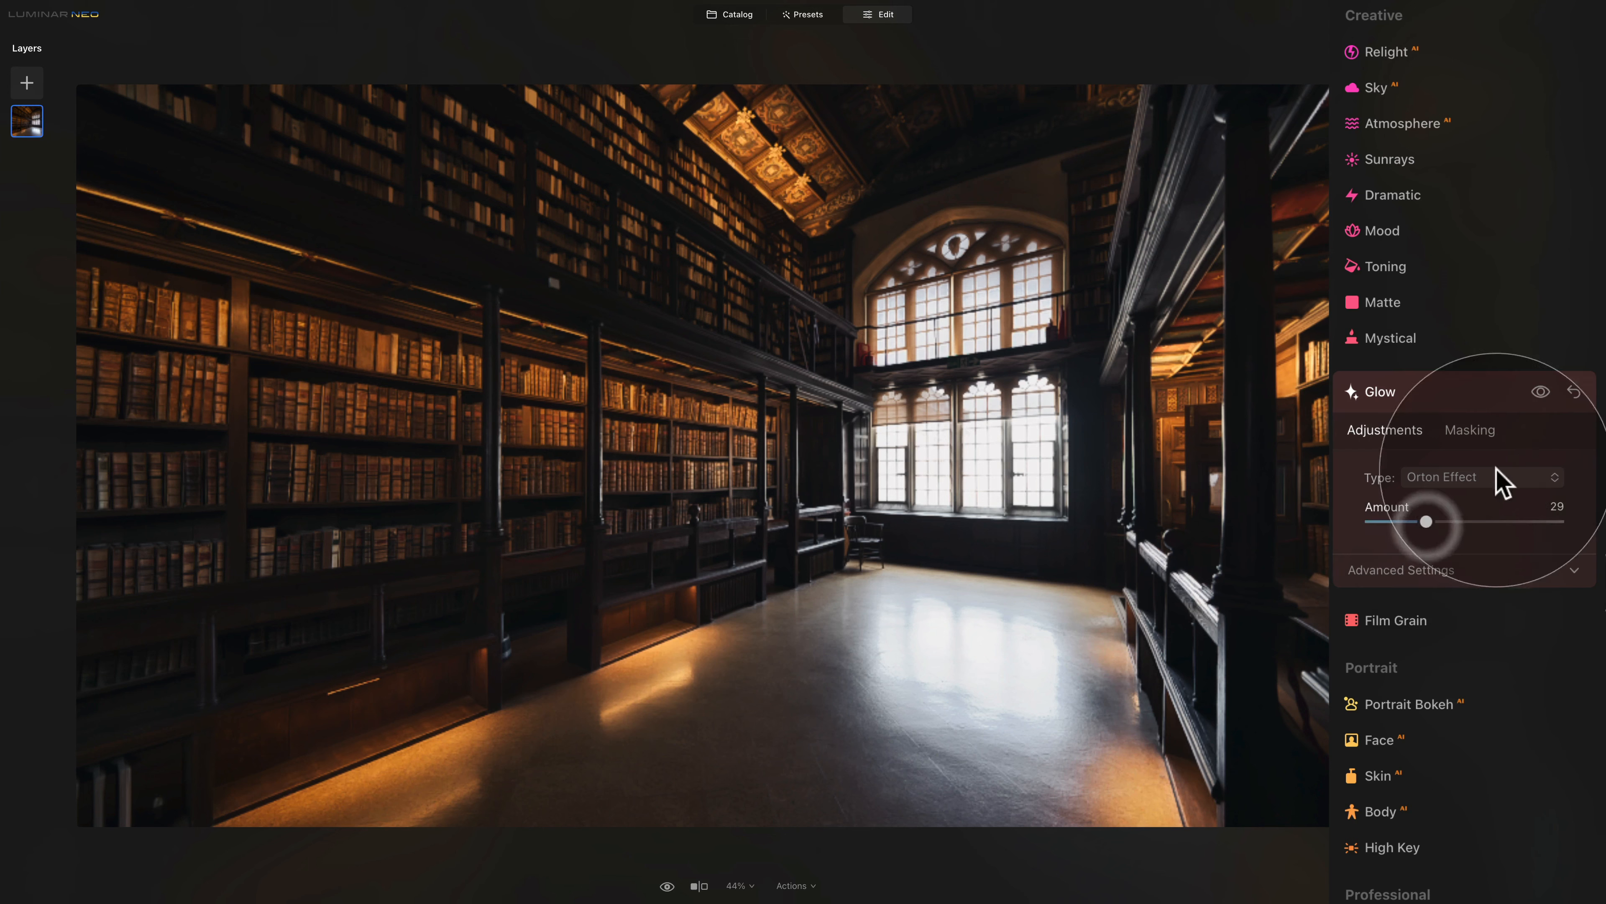
pyautogui.click(1541, 392)
pyautogui.click(1541, 392)
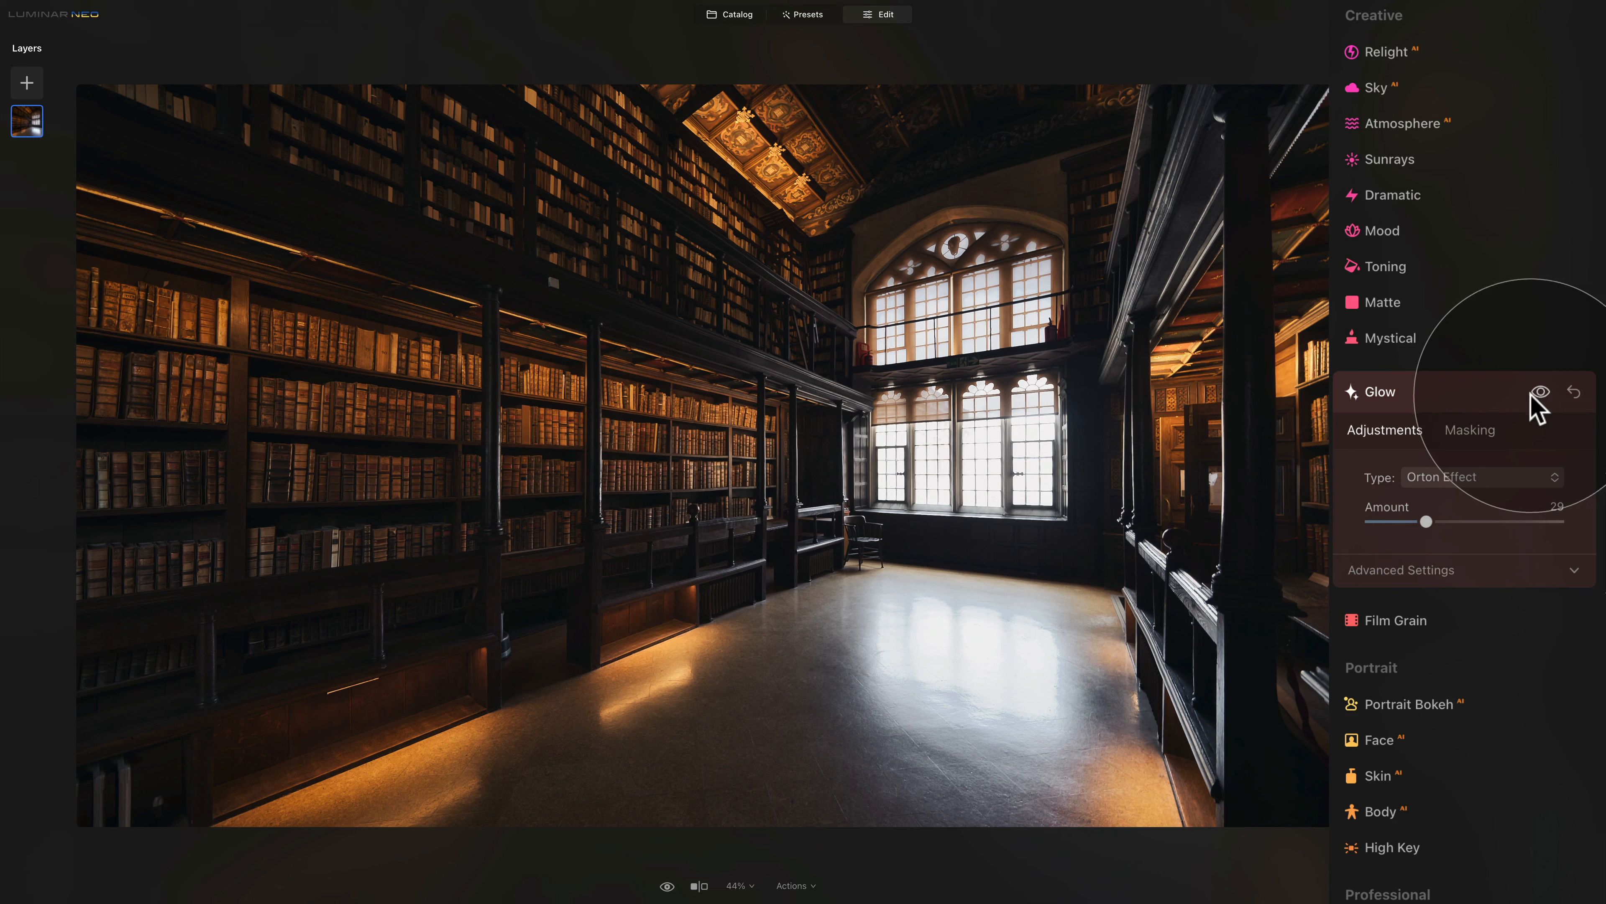
pyautogui.click(1499, 400)
# - Add a new Develop adjustment with Exposure at -0.31 and Shadows at -10
pyautogui.scroll(5, 1499, 411)
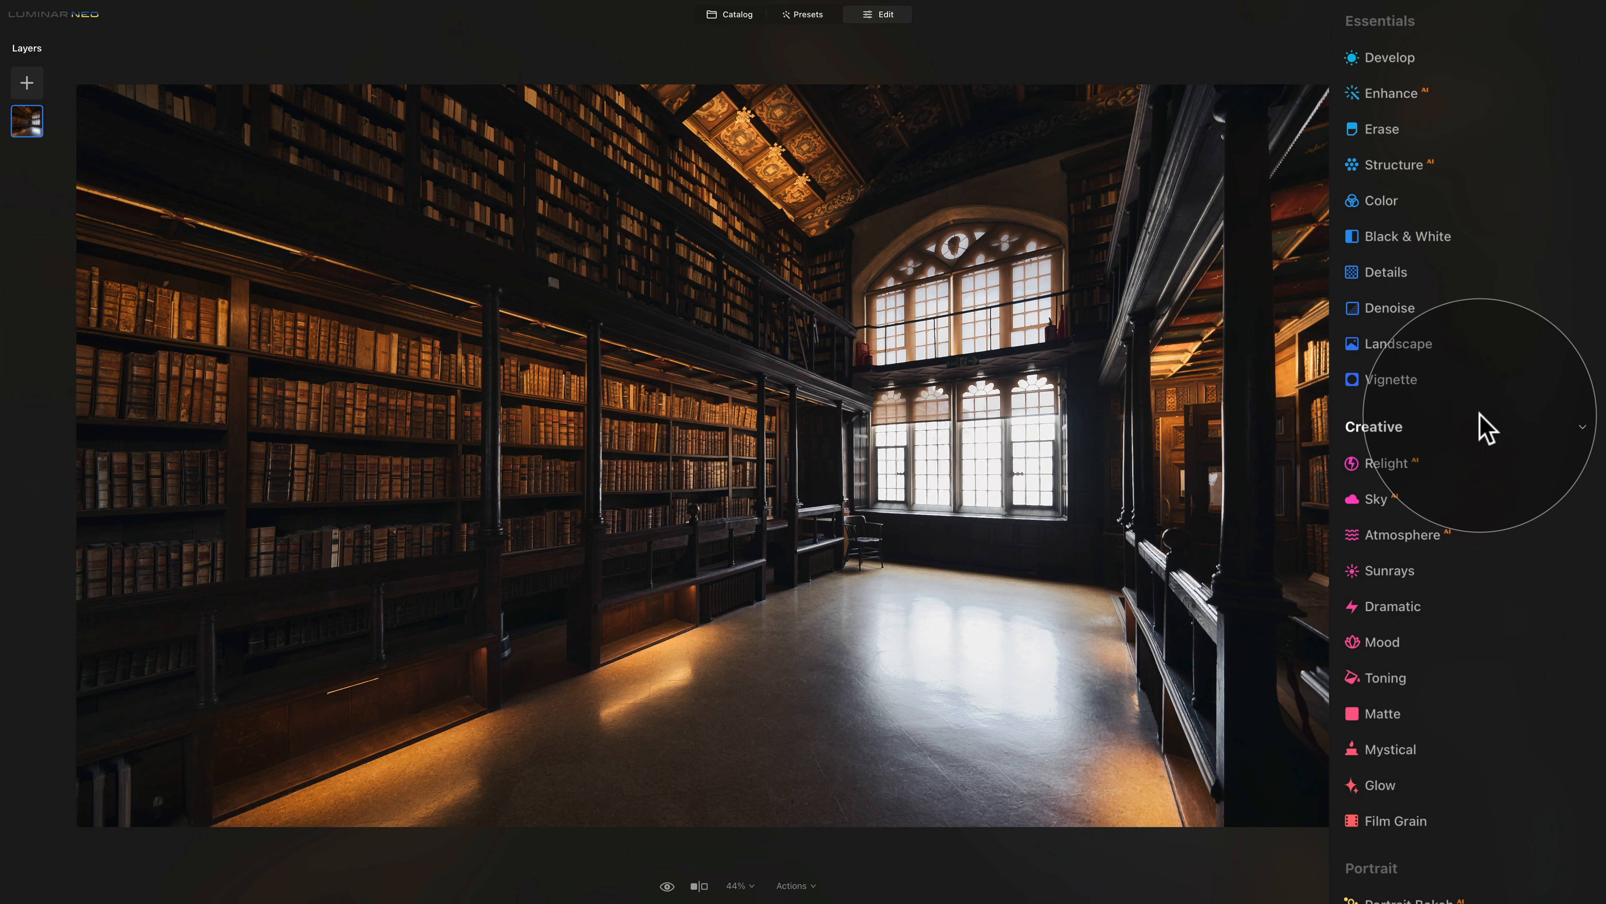
pyautogui.click(1398, 63)
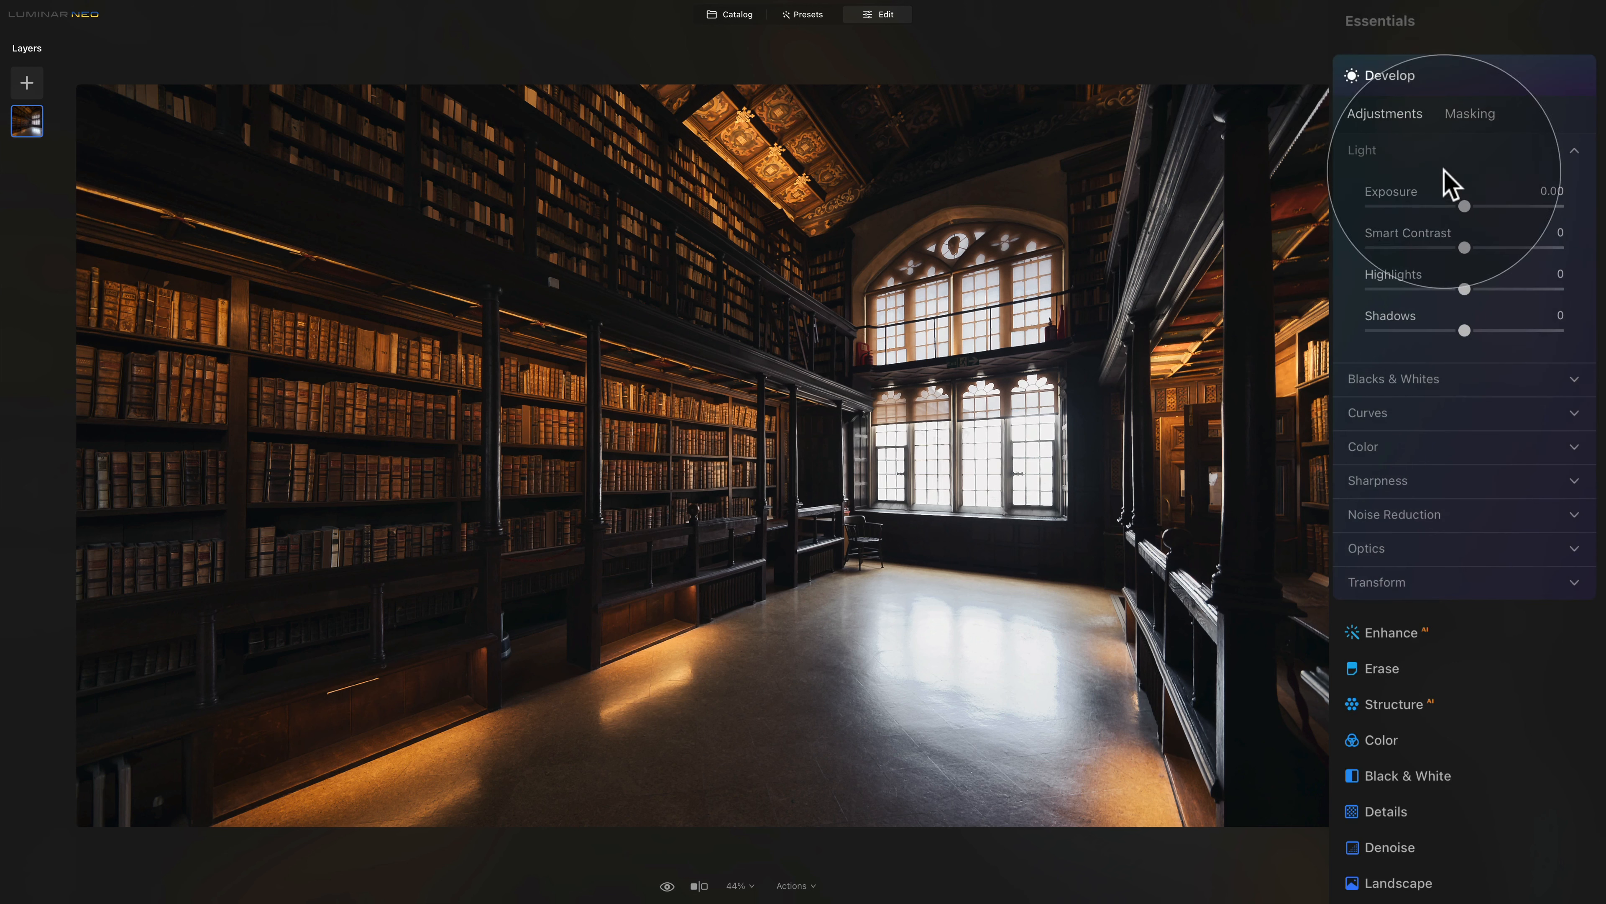
pyautogui.moveTo(1464, 207); pyautogui.dragTo(1459, 207)
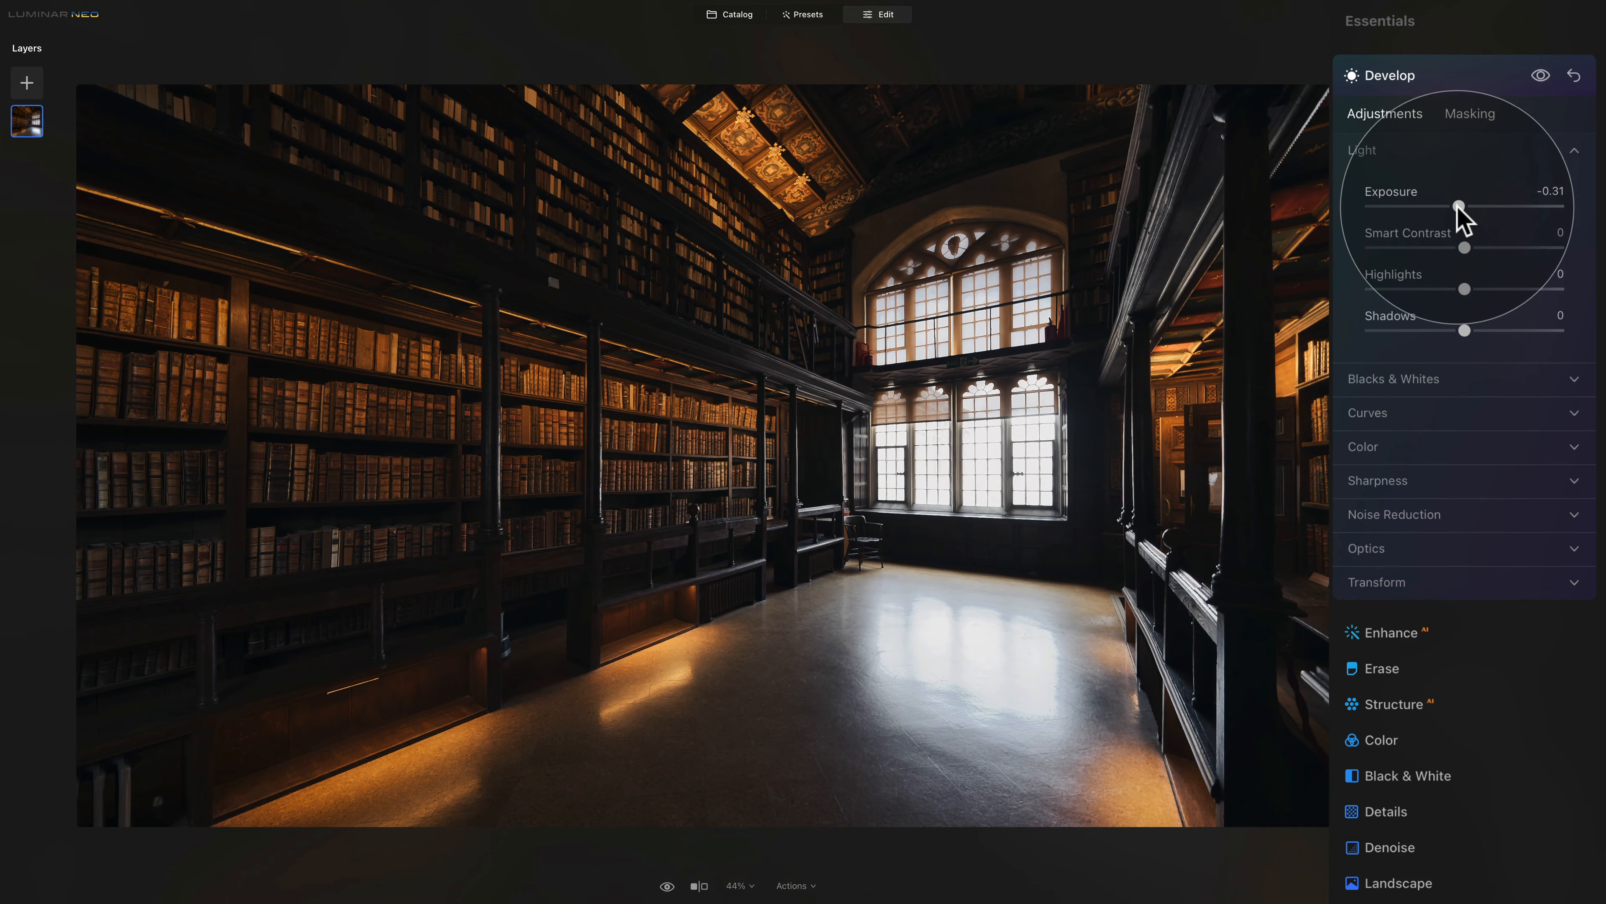
pyautogui.moveTo(1465, 331); pyautogui.dragTo(1455, 330)
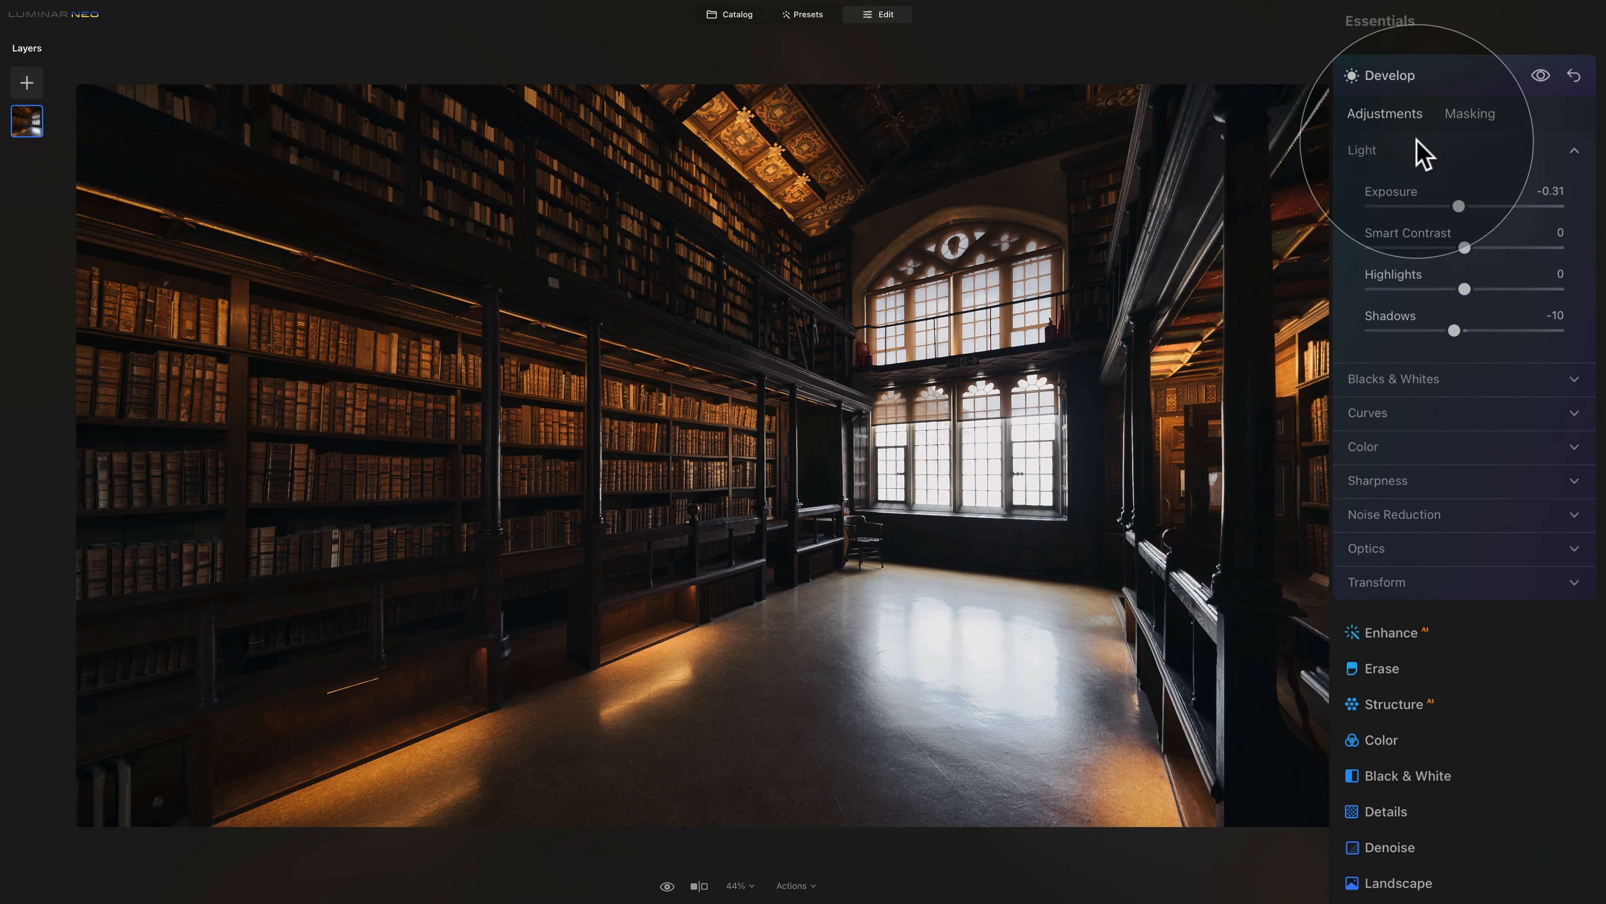
# - Brush the dark upper-left shelves and foreground floor into the Develop mask at strength 60, enlarging the brush to size 264
pyautogui.click(1465, 117)
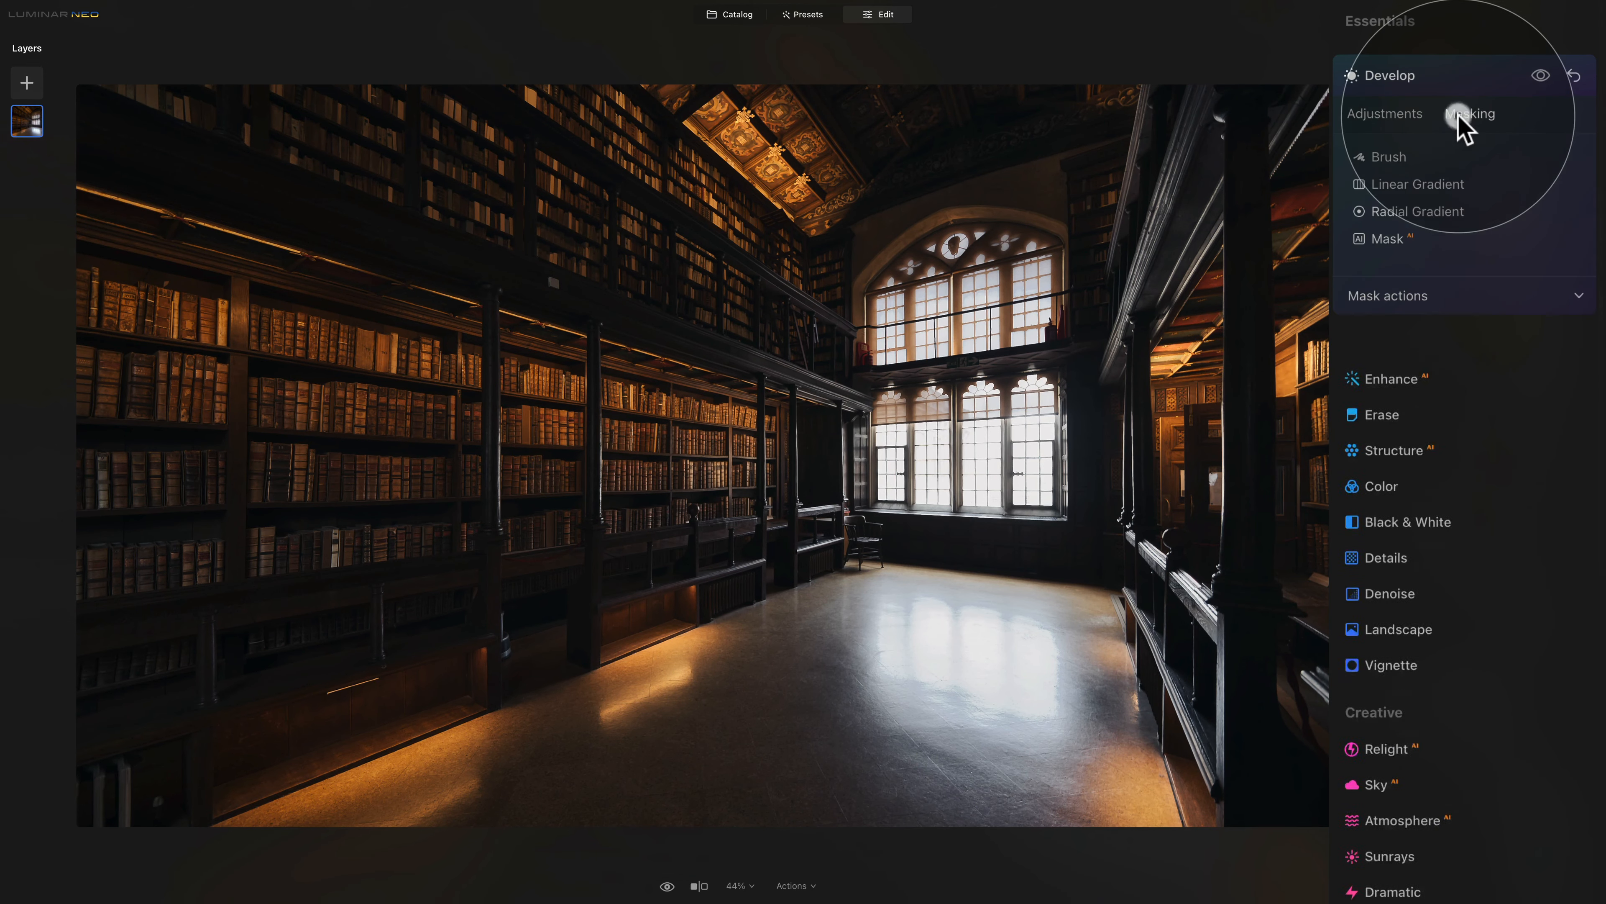
pyautogui.click(1398, 157)
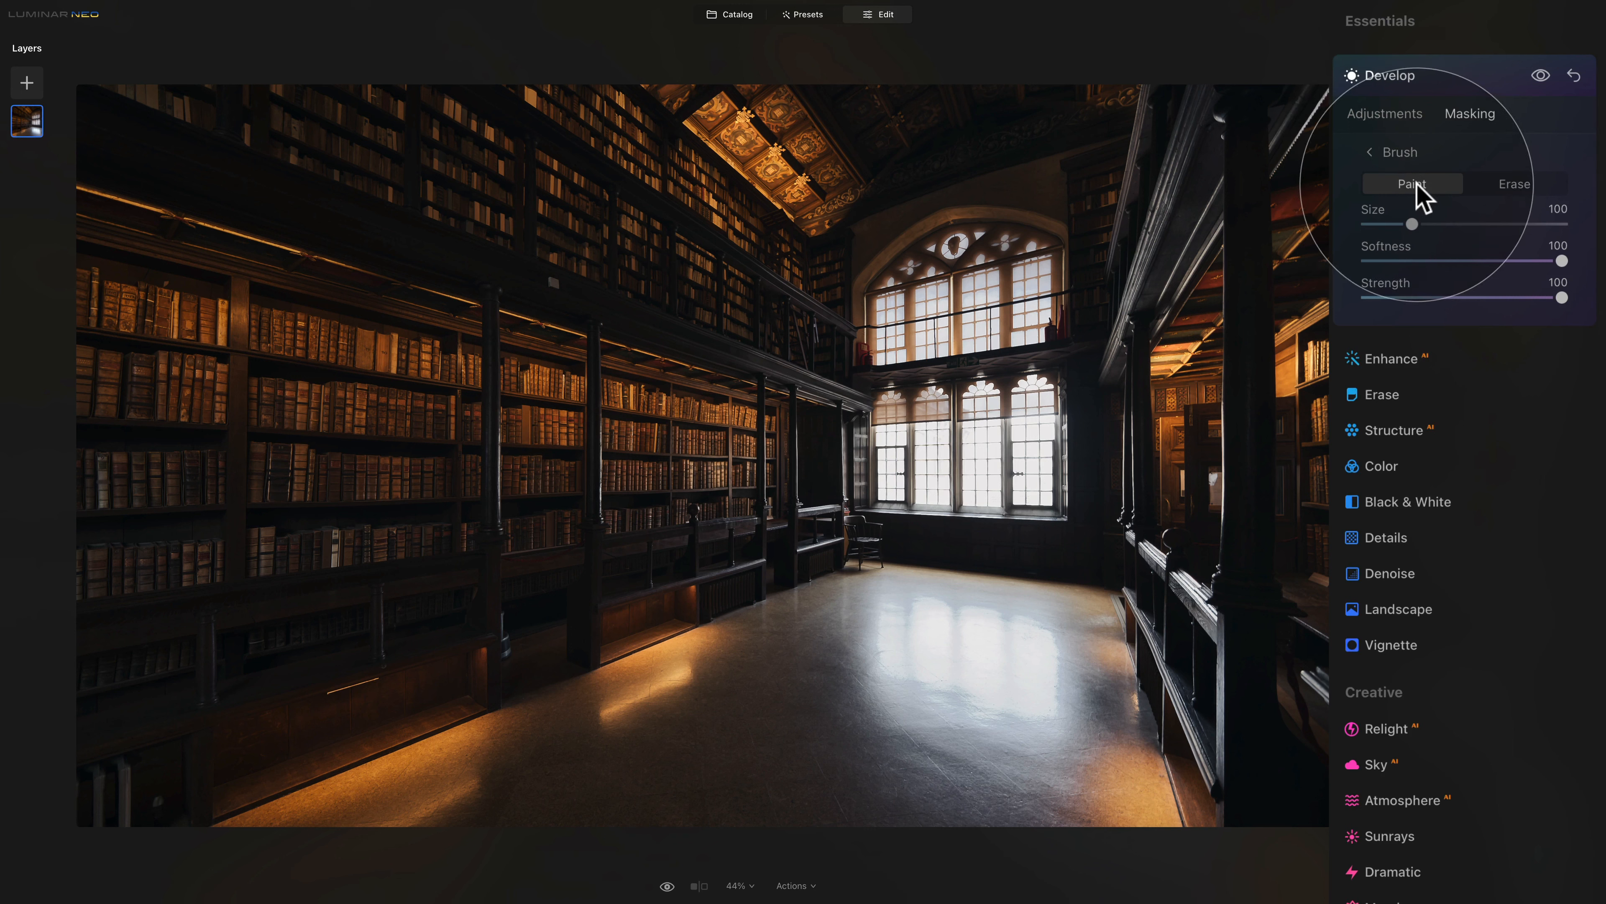
pyautogui.click(1414, 183)
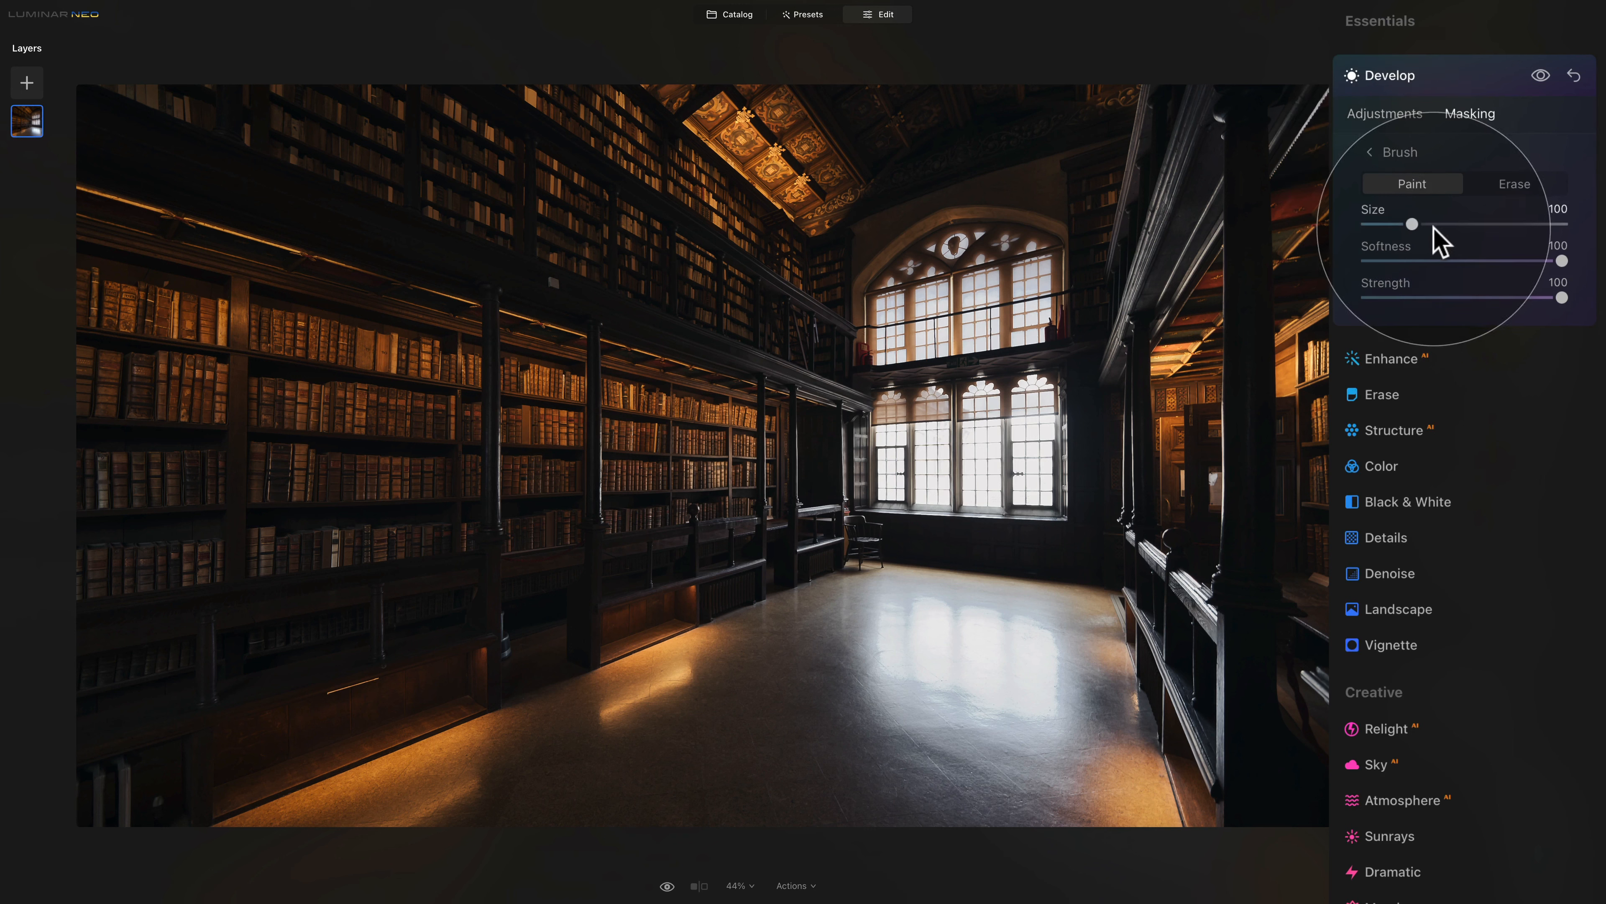
pyautogui.moveTo(1433, 229); pyautogui.dragTo(1471, 224)
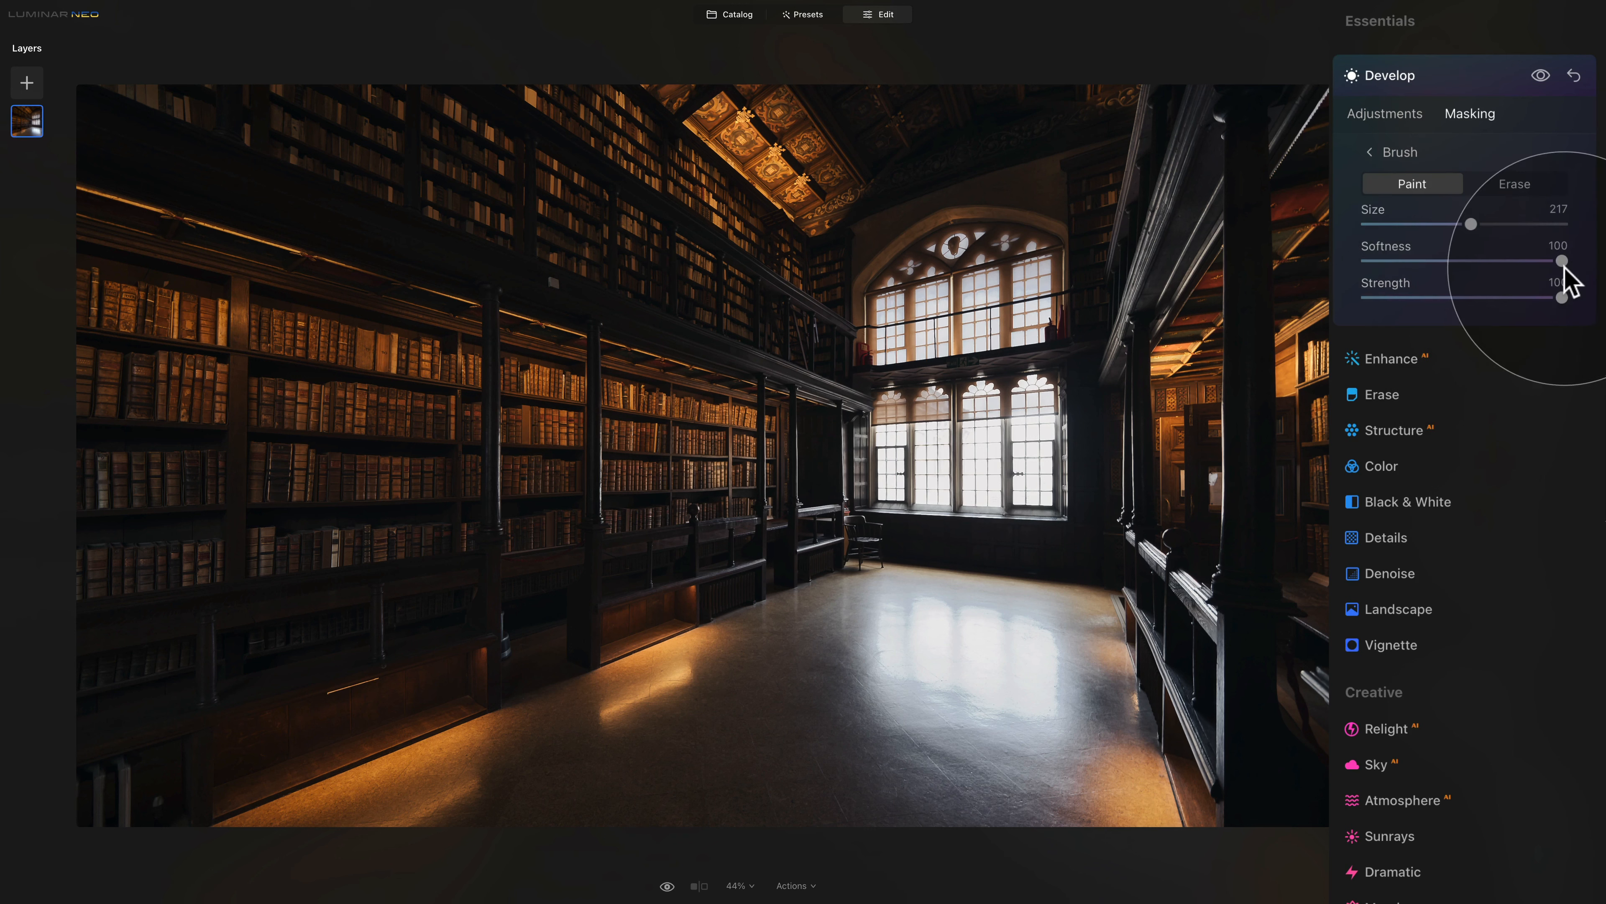
pyautogui.moveTo(1562, 298); pyautogui.dragTo(1485, 297)
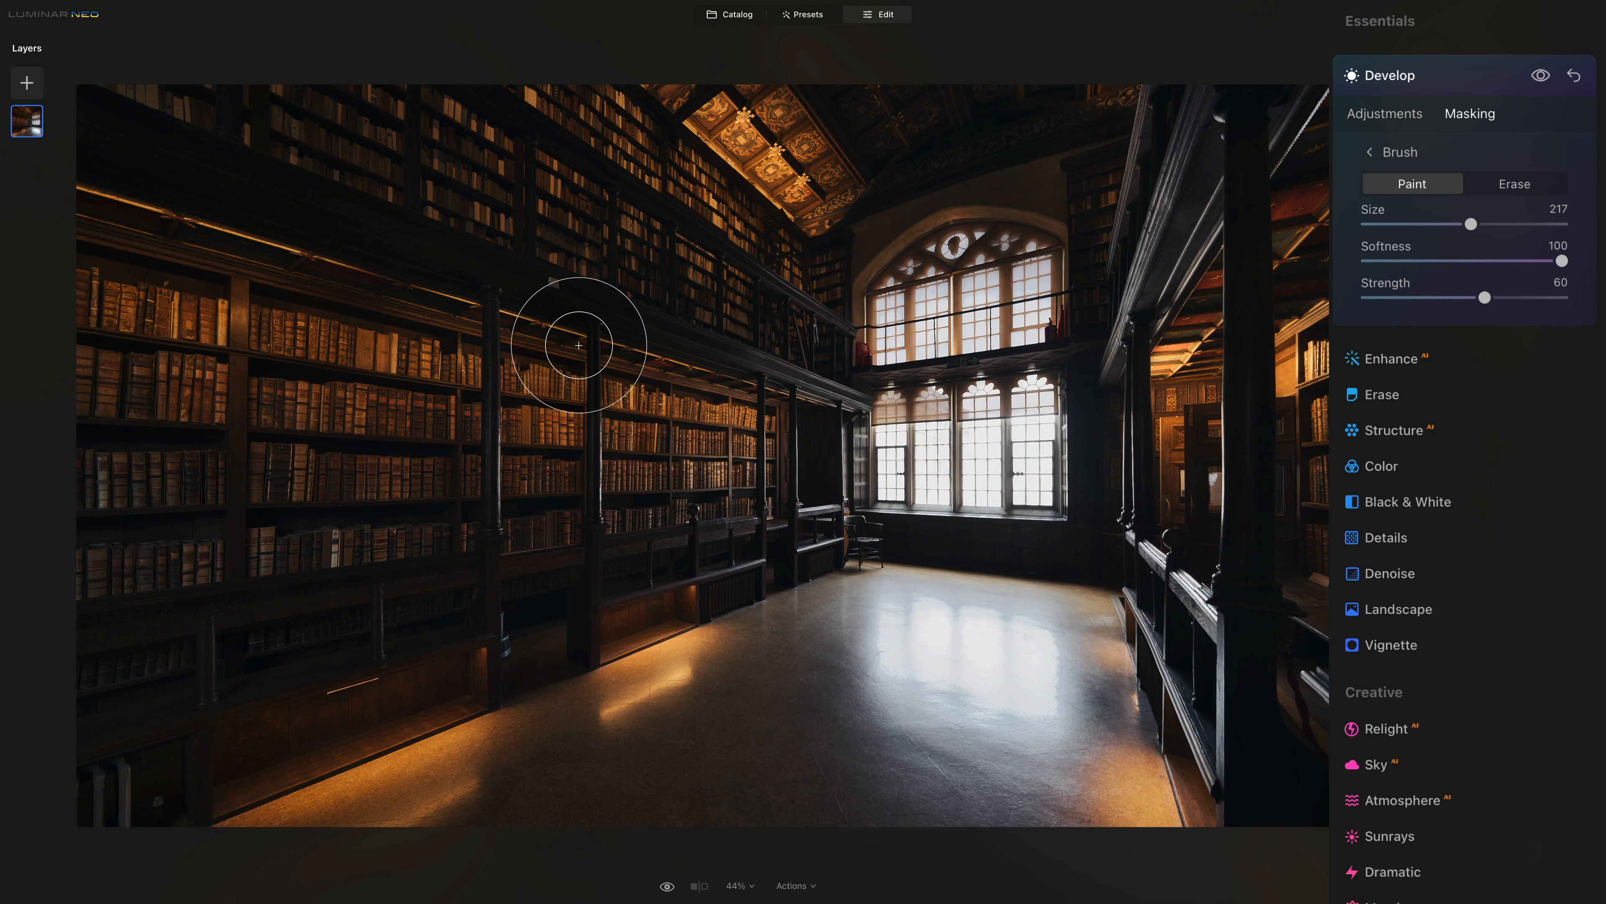
pyautogui.press(']')
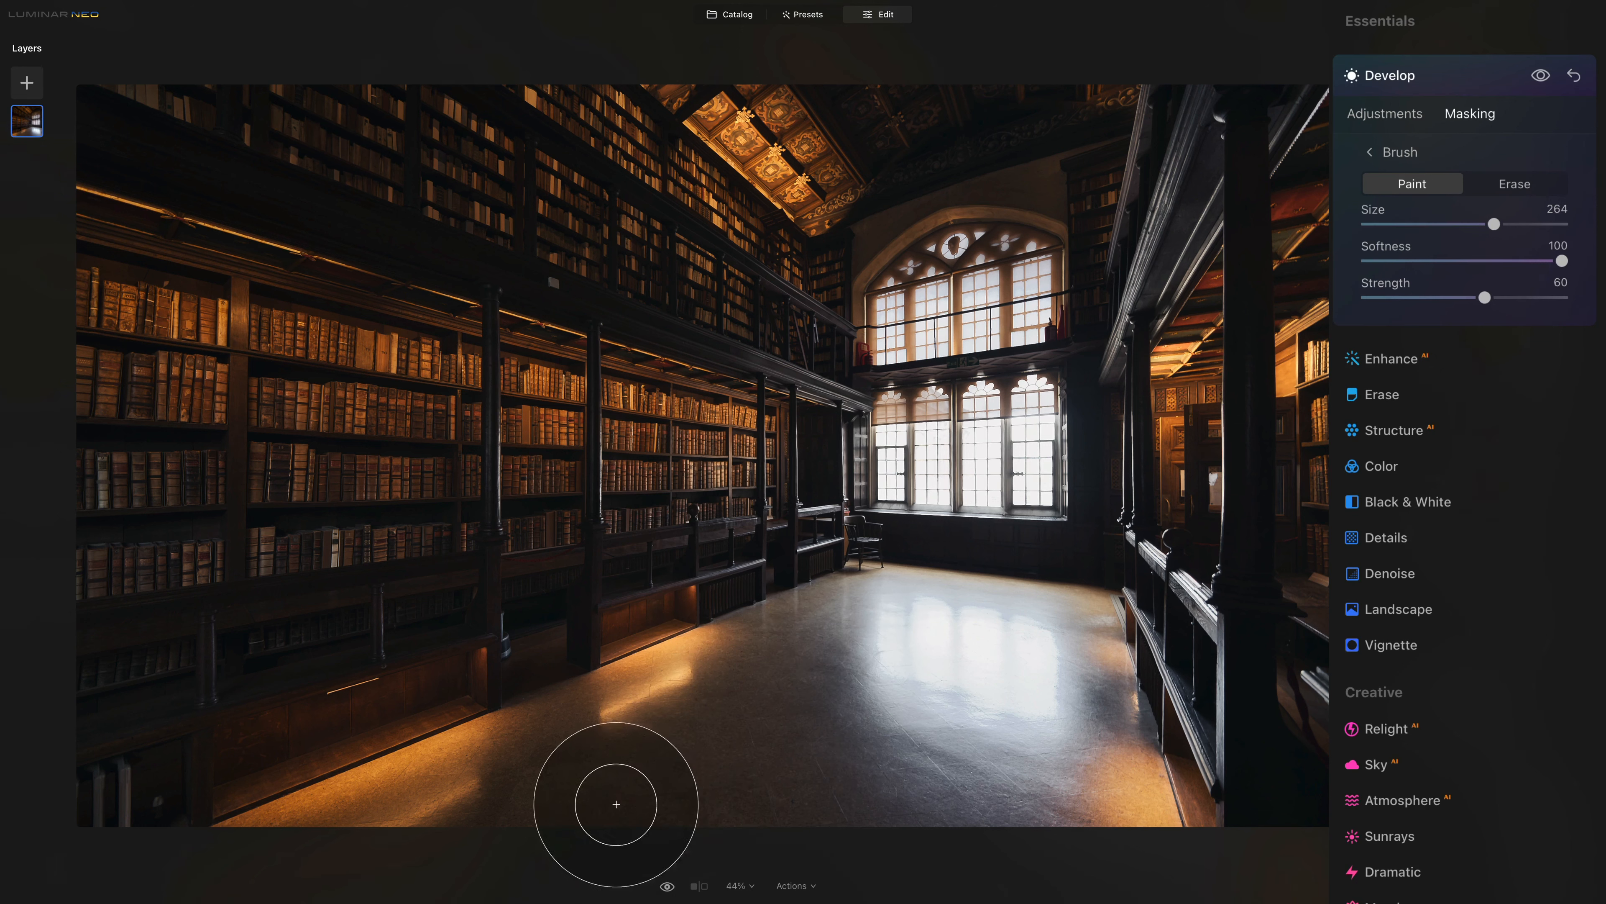
pyautogui.moveTo(616, 804)
pyautogui.mouseDown()
pyautogui.moveTo(962, 776)
pyautogui.moveTo(459, 764)
pyautogui.moveTo(402, 644)
pyautogui.mouseUp()
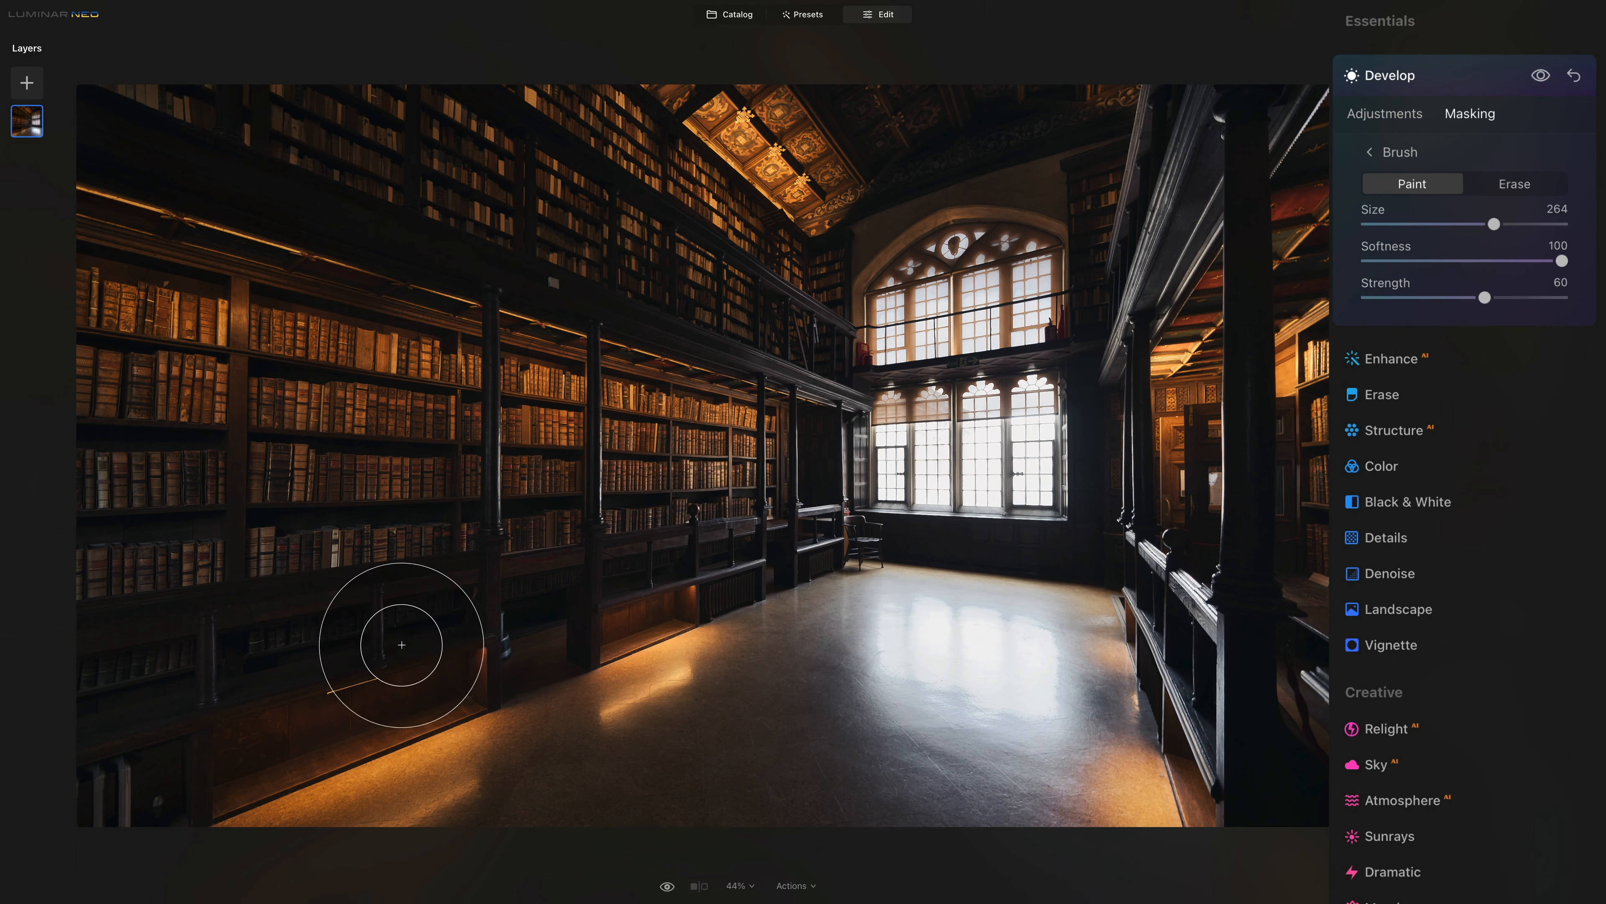
# - Paint the dark lower-left benches and the right-hand railing and columns into the mask with a brush size of 168
pyautogui.press('[')
pyautogui.press('[')
pyautogui.press('[')
pyautogui.press('[')
pyautogui.press('[')
pyautogui.moveTo(299, 648)
pyautogui.mouseDown()
pyautogui.moveTo(129, 664)
pyautogui.moveTo(133, 796)
pyautogui.moveTo(1037, 527)
pyautogui.moveTo(1075, 550)
pyautogui.mouseUp()
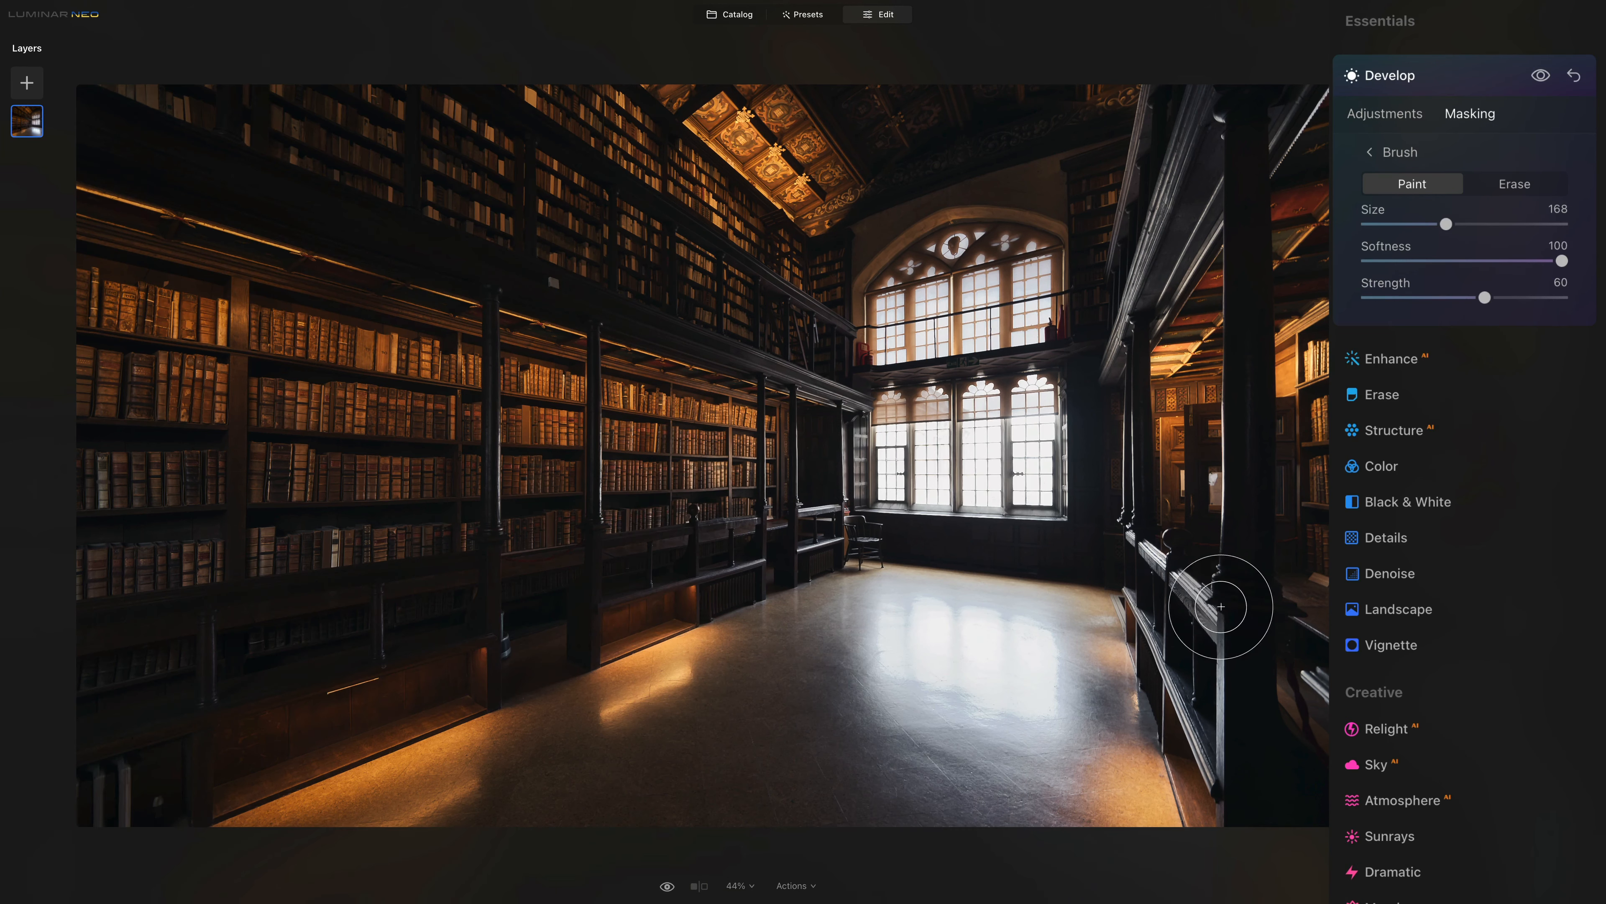
# - Touch up the mask by the dark corner below and right of the window with brush size 120, and finish the Develop adjustment
pyautogui.scroll(2, 1220, 606)
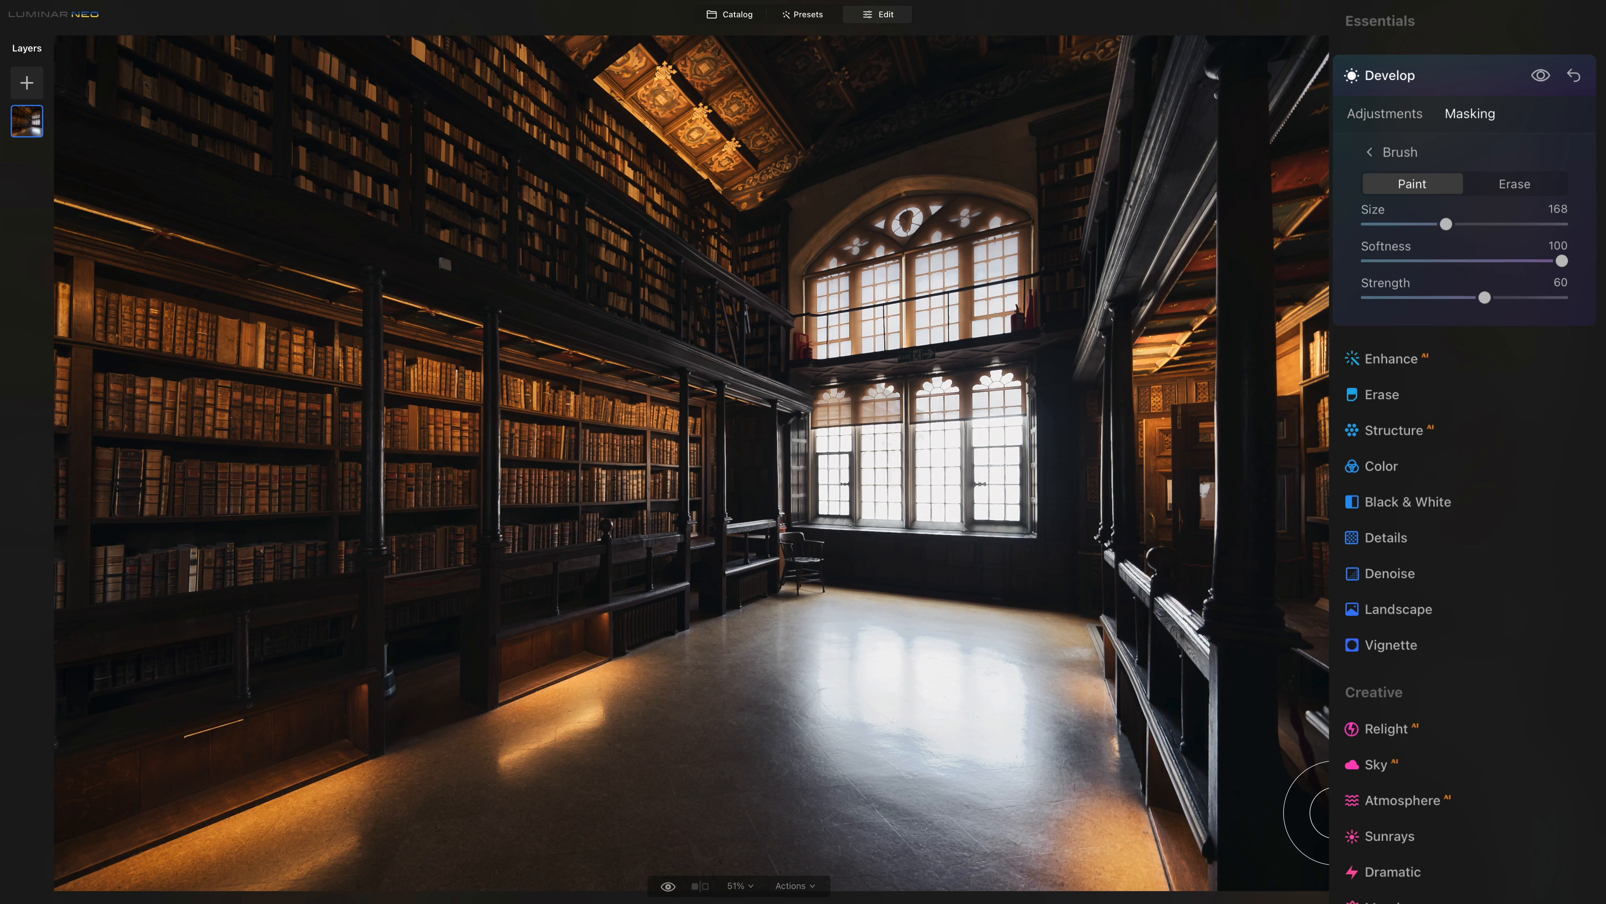
pyautogui.press('super+0')
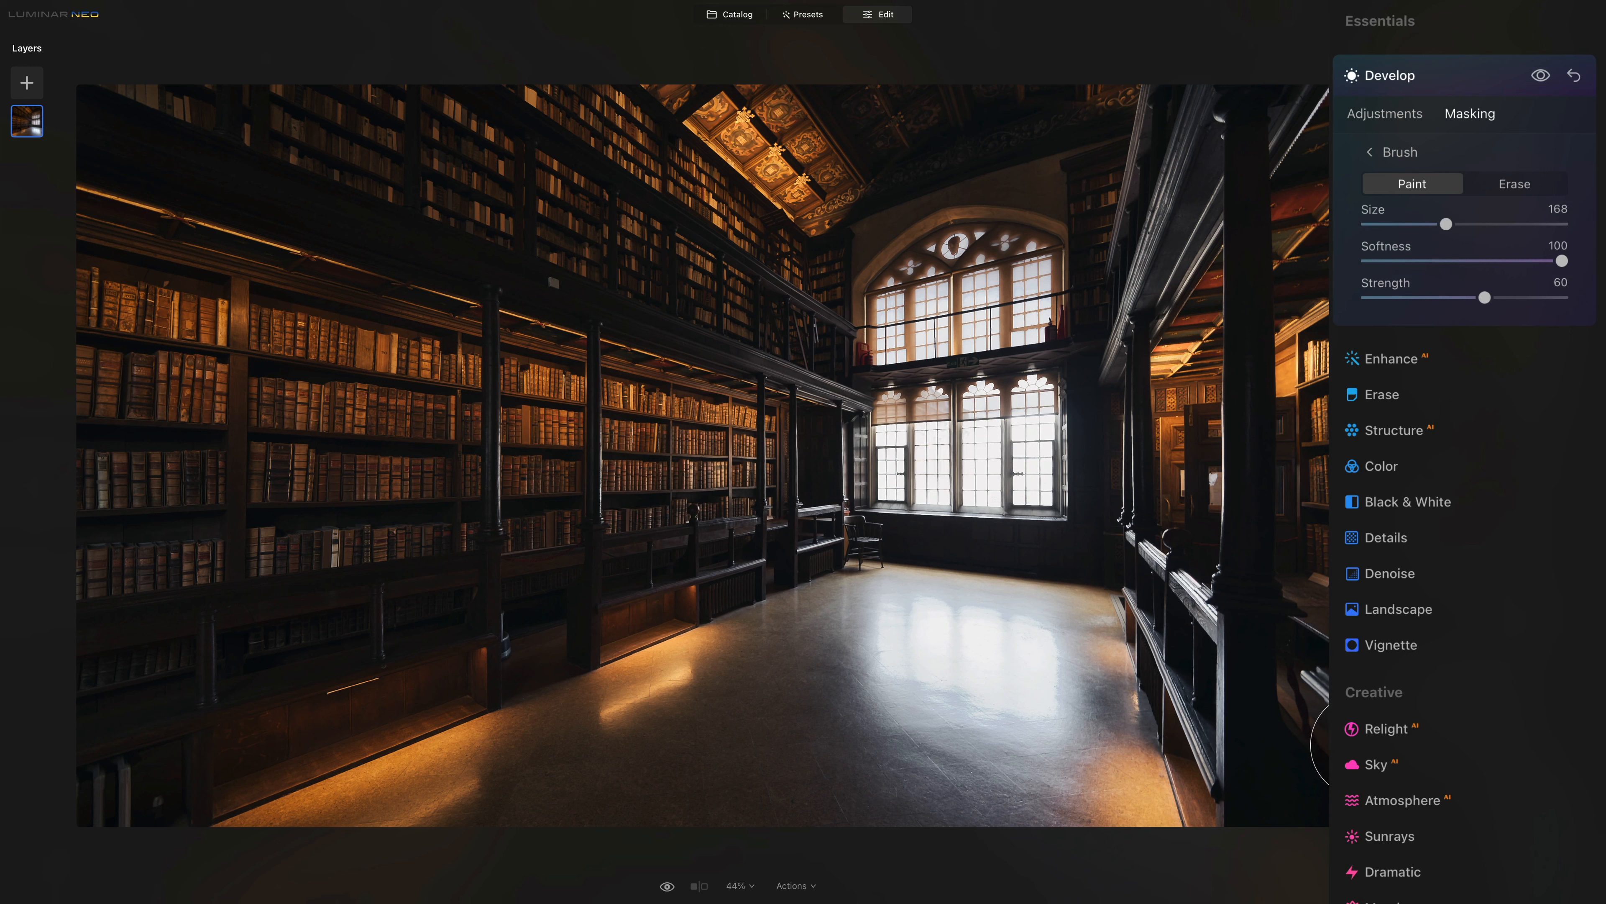
pyautogui.press('[')
pyautogui.press('[')
pyautogui.press('[')
pyautogui.moveTo(1072, 547); pyautogui.dragTo(1074, 546)
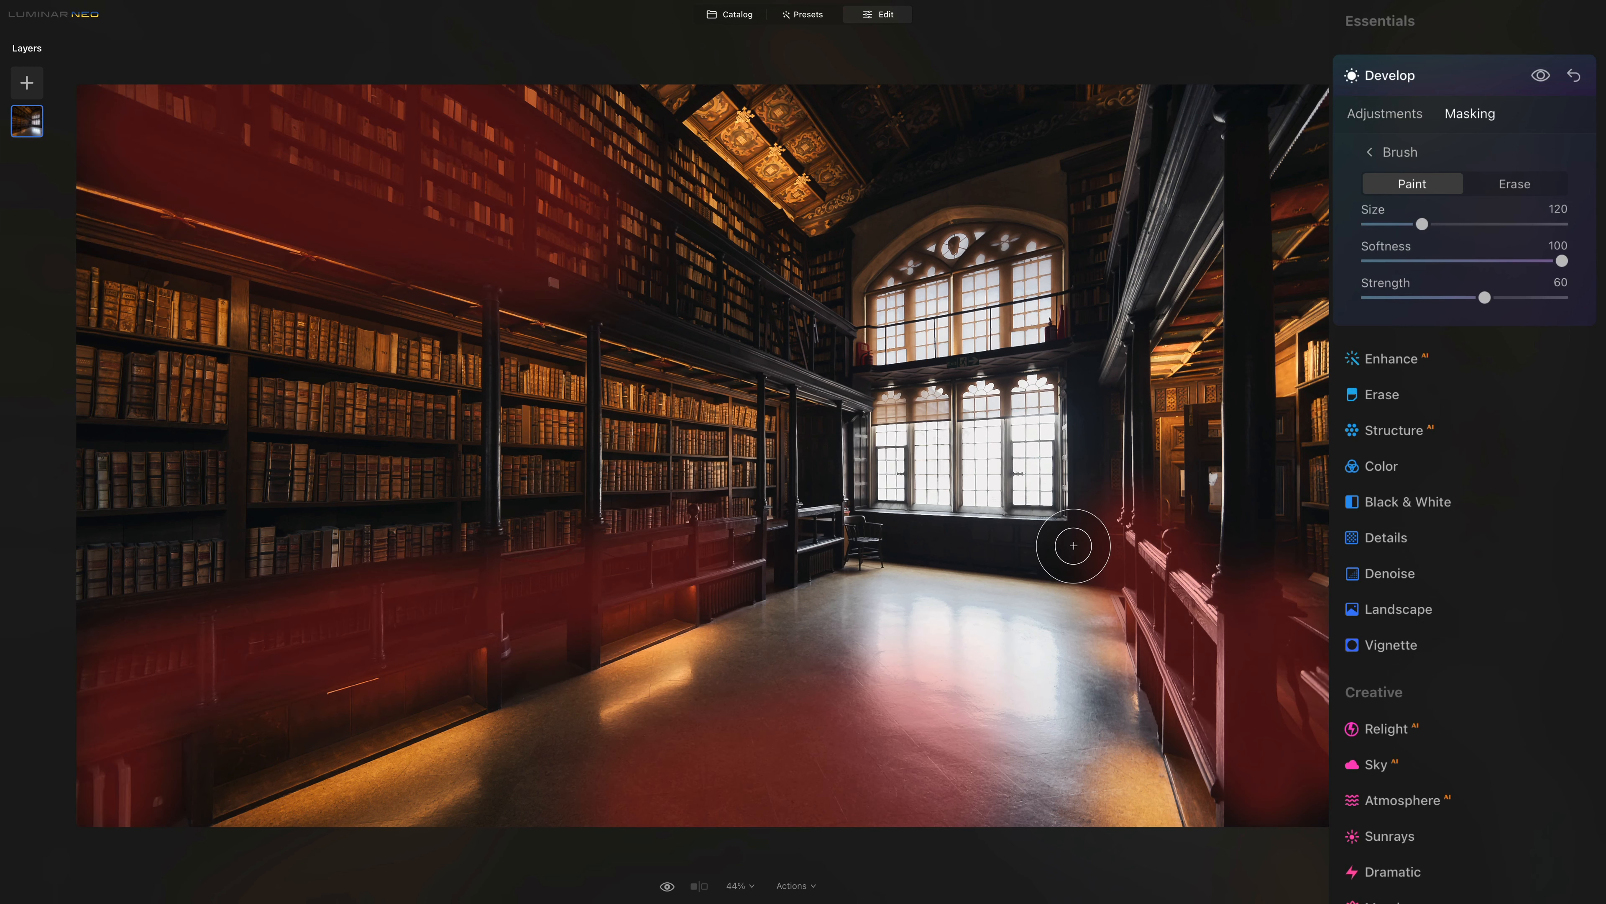
pyautogui.click(1450, 78)
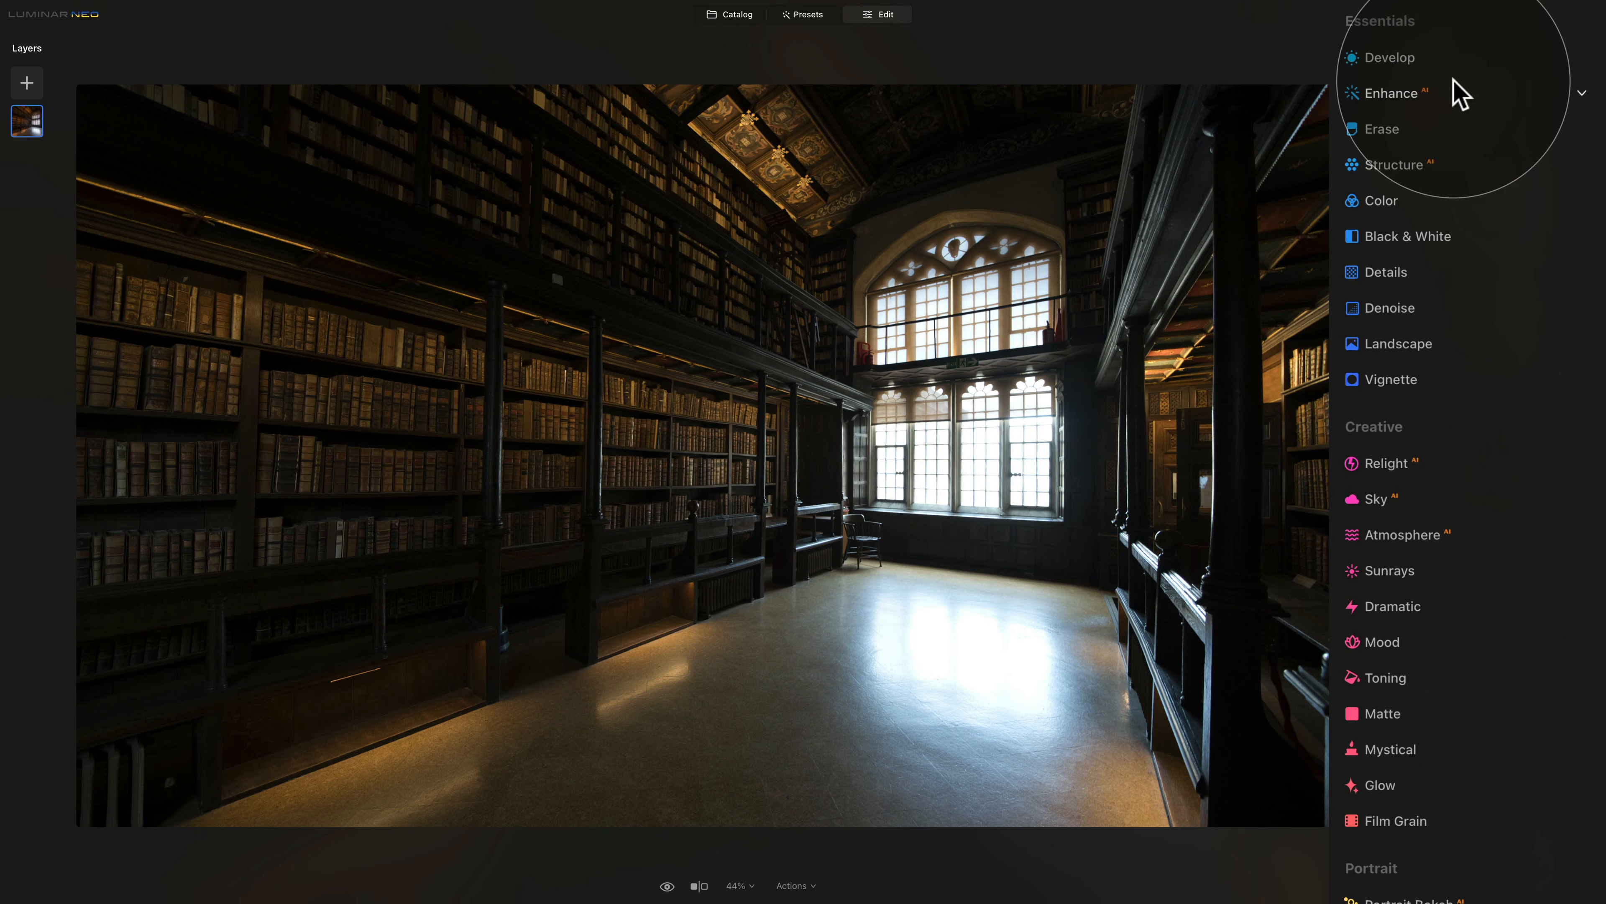
# - Compare the fully edited photo with the original
pyautogui.scroll(8, 1458, 95)
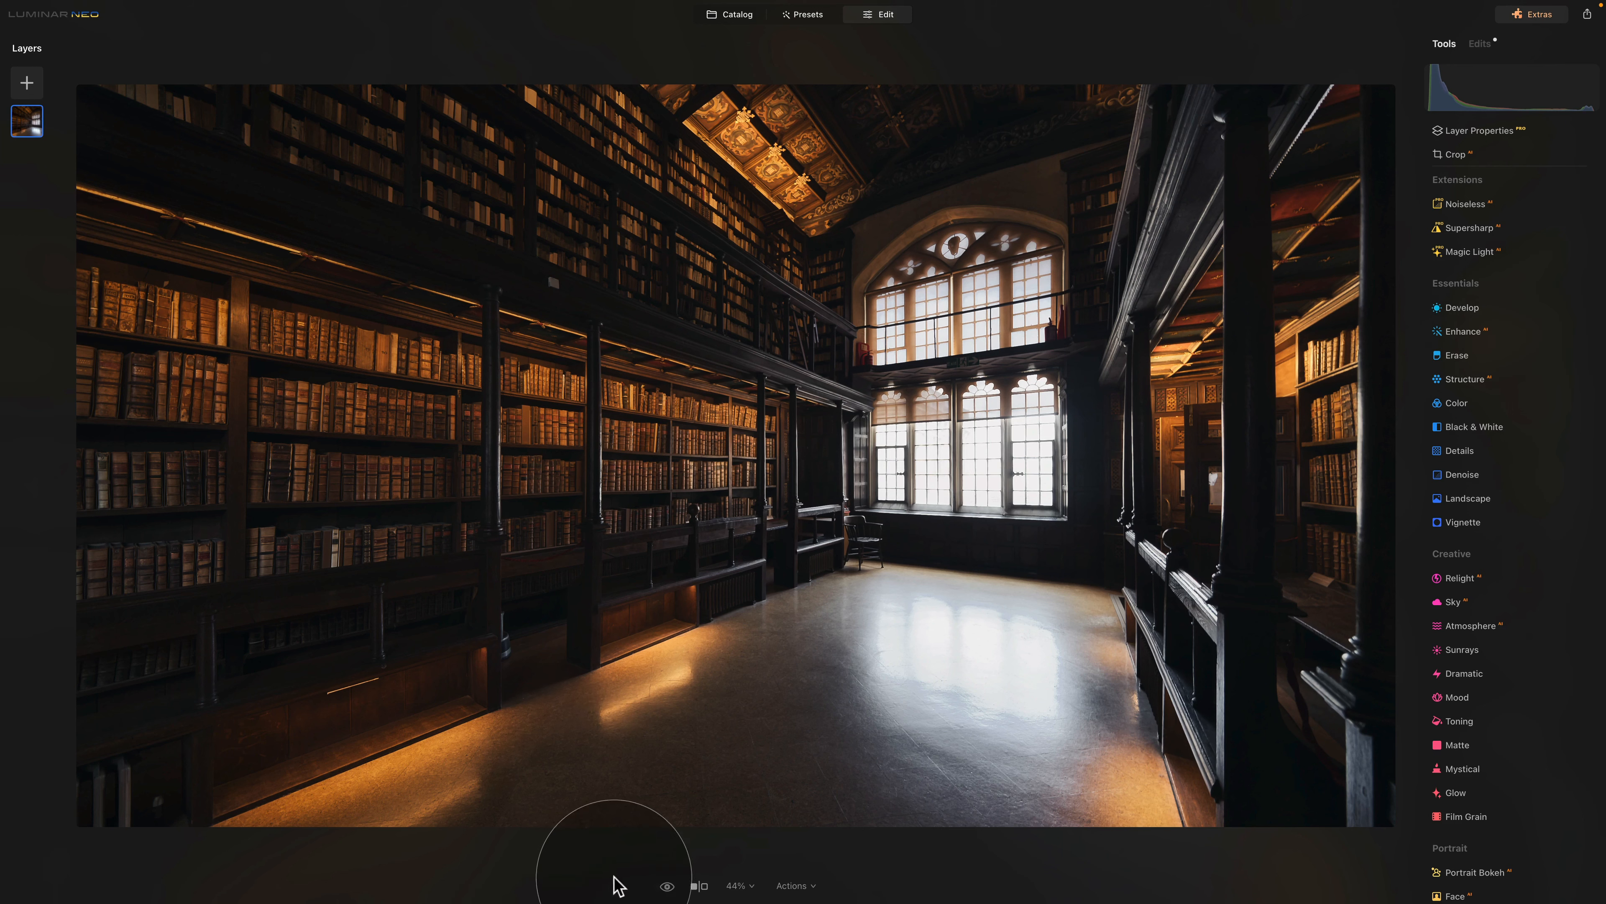
pyautogui.click(667, 885)
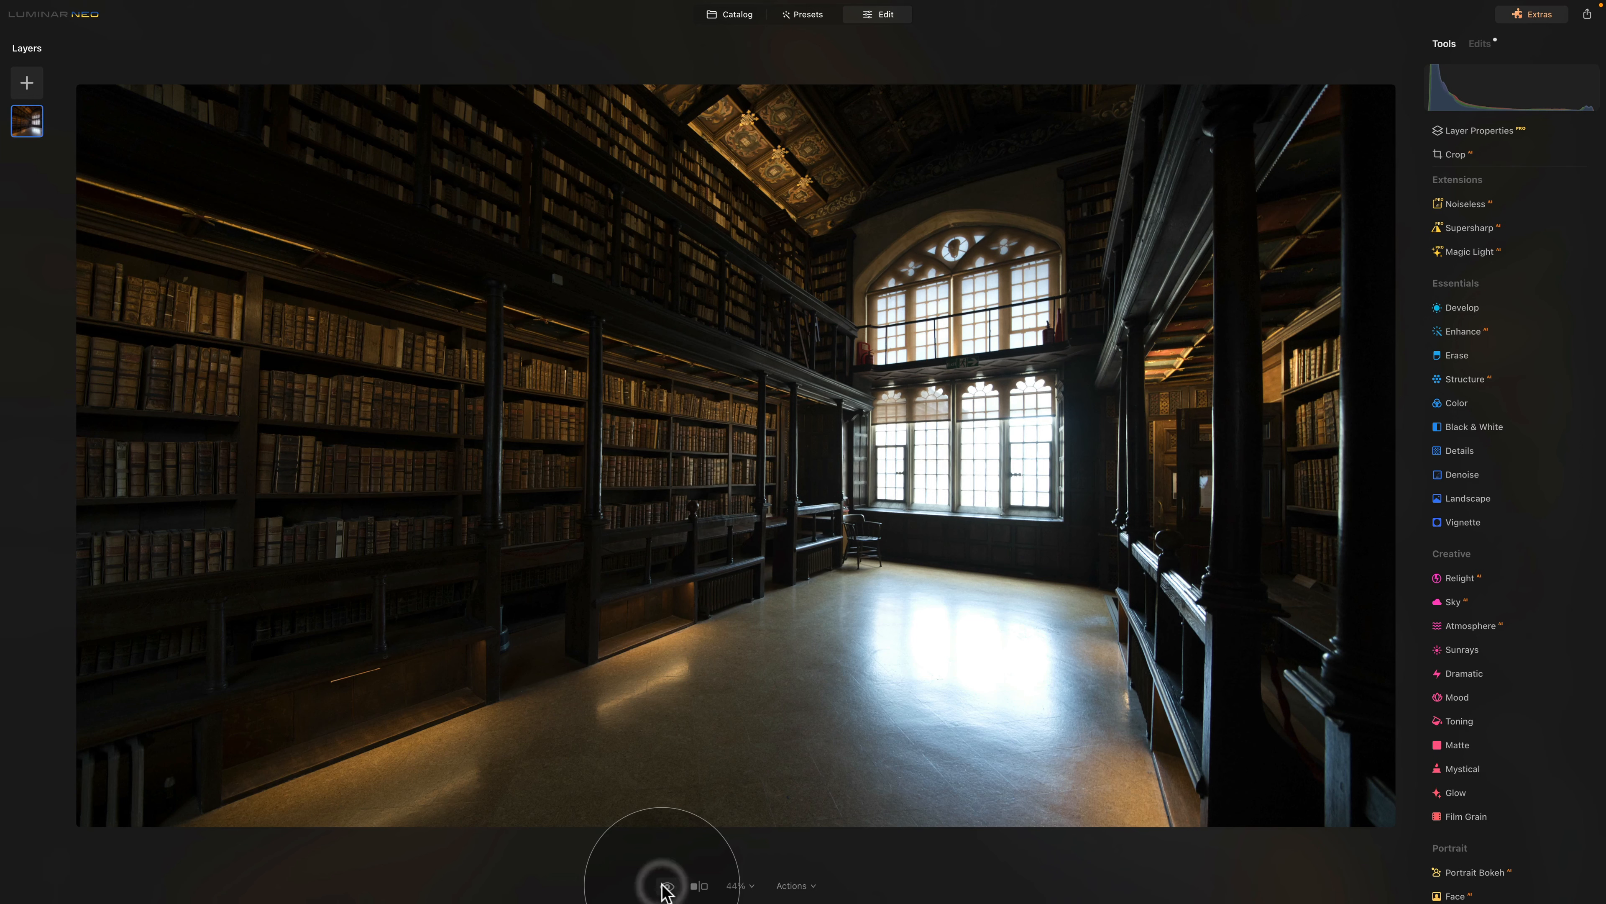
pyautogui.click(667, 885)
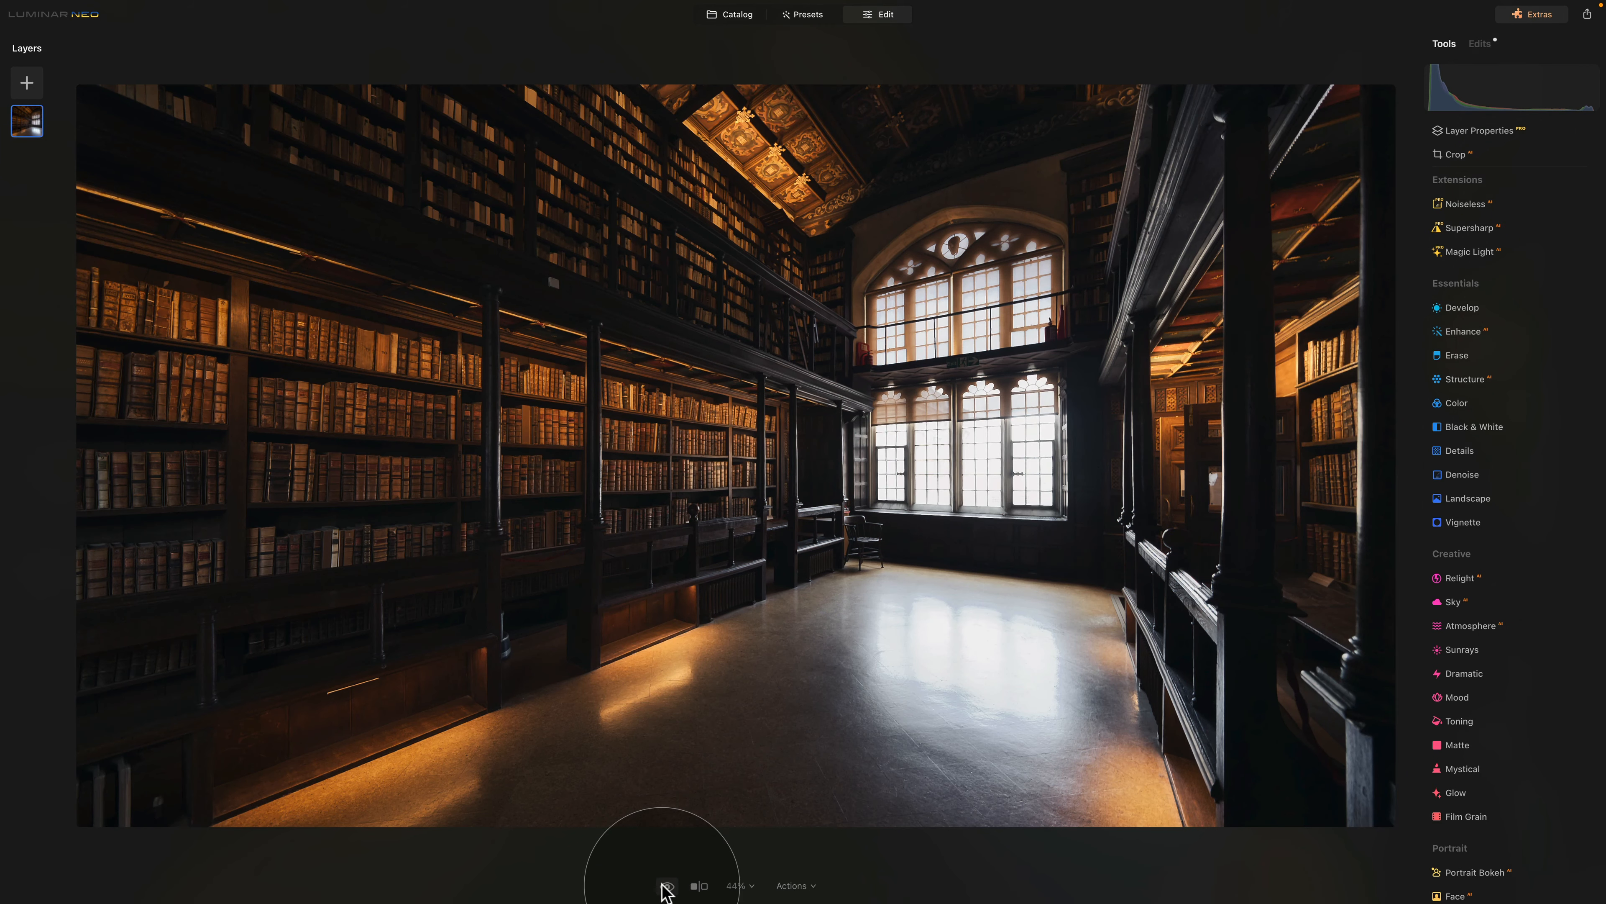